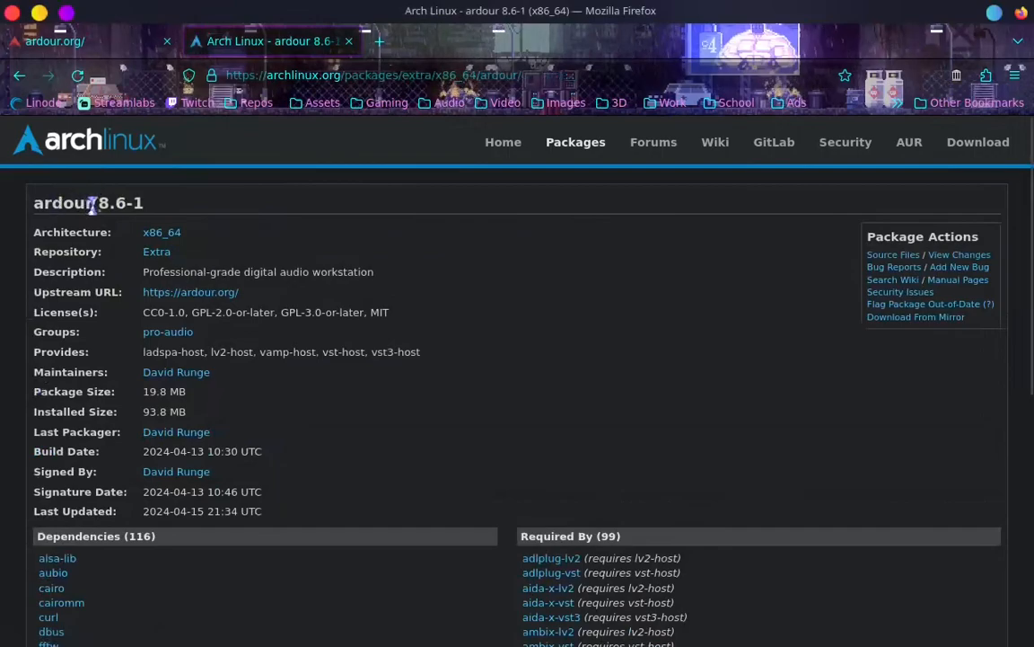
# Open Ardour's download page from the ardour.org home page and read the note about building from source code.
pyautogui.click(72, 201)
pyautogui.click(109, 43)
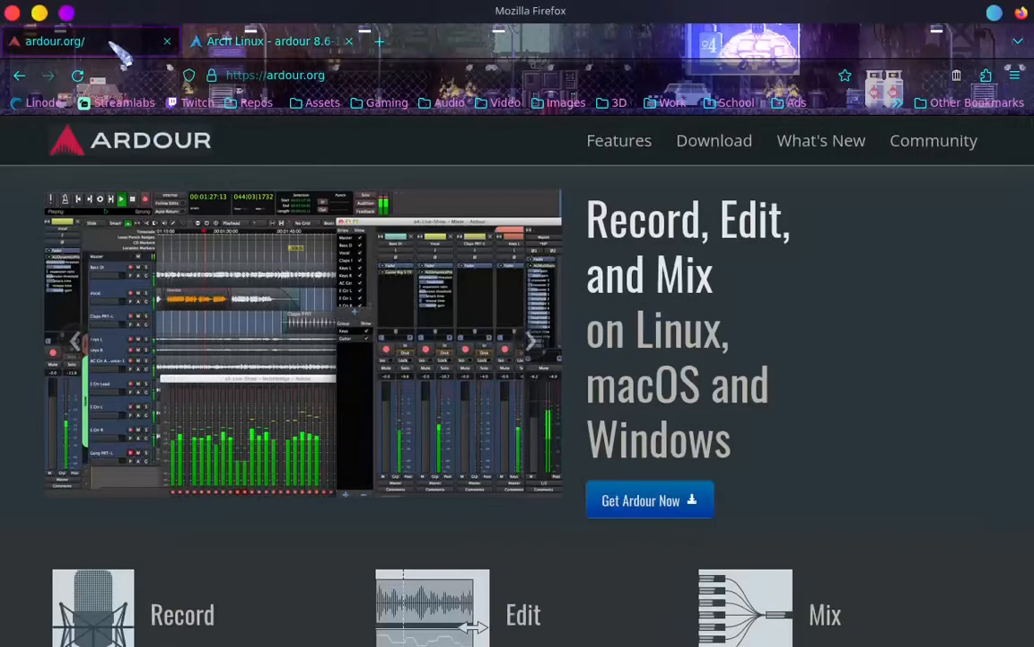
pyautogui.click(654, 510)
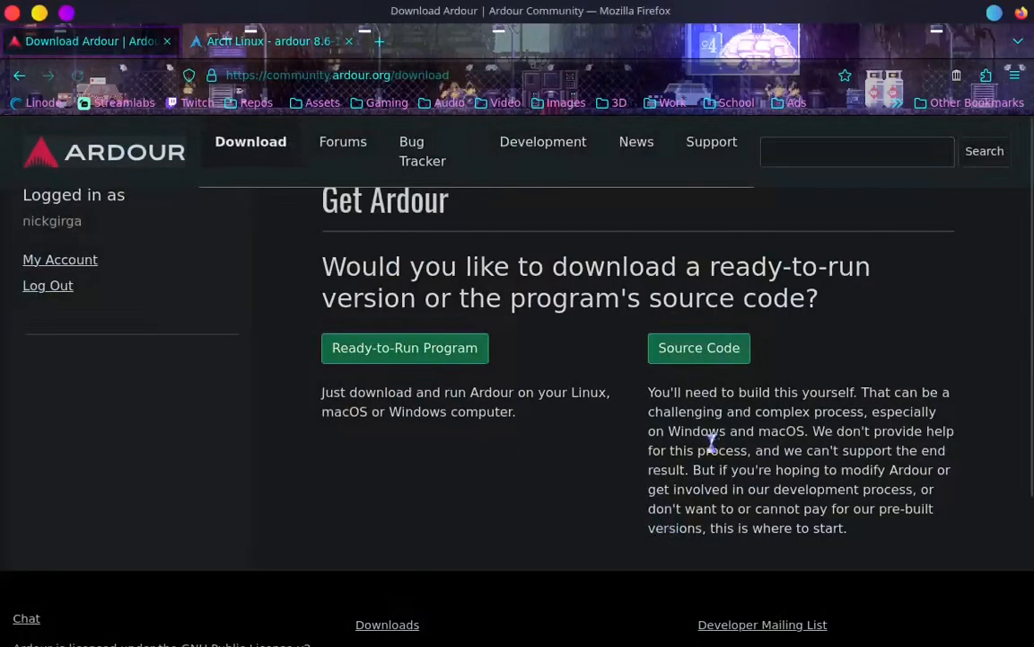
pyautogui.moveTo(650, 392); pyautogui.dragTo(808, 431)
pyautogui.click(797, 464)
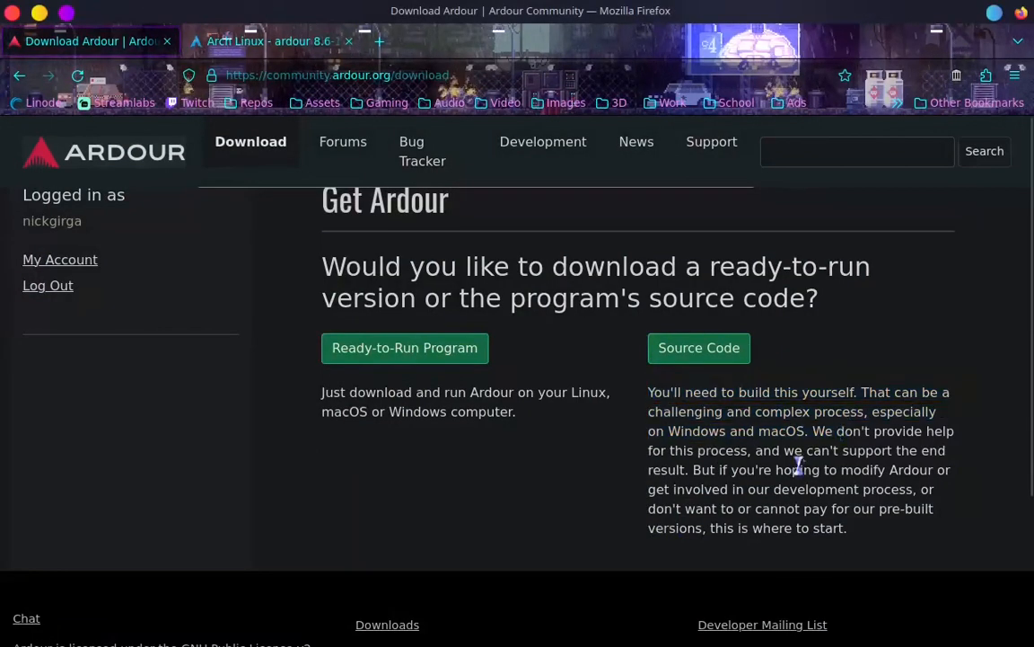
# Examine the Arch Linux ardour package page, including its list of dependencies, alongside Ardour's own download page.
pyautogui.click(256, 41)
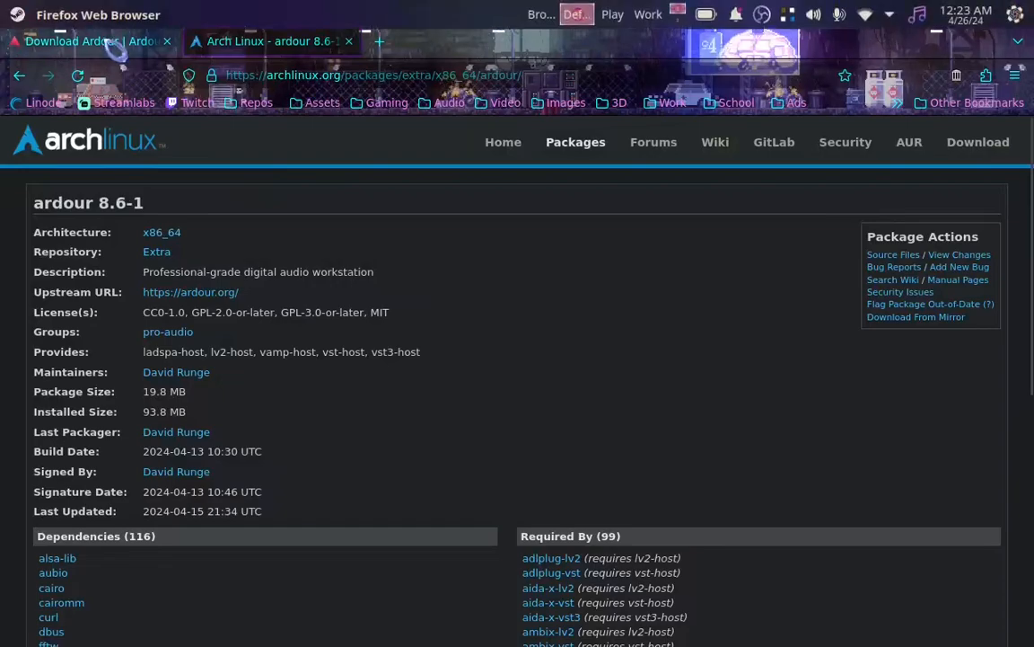
pyautogui.click(110, 42)
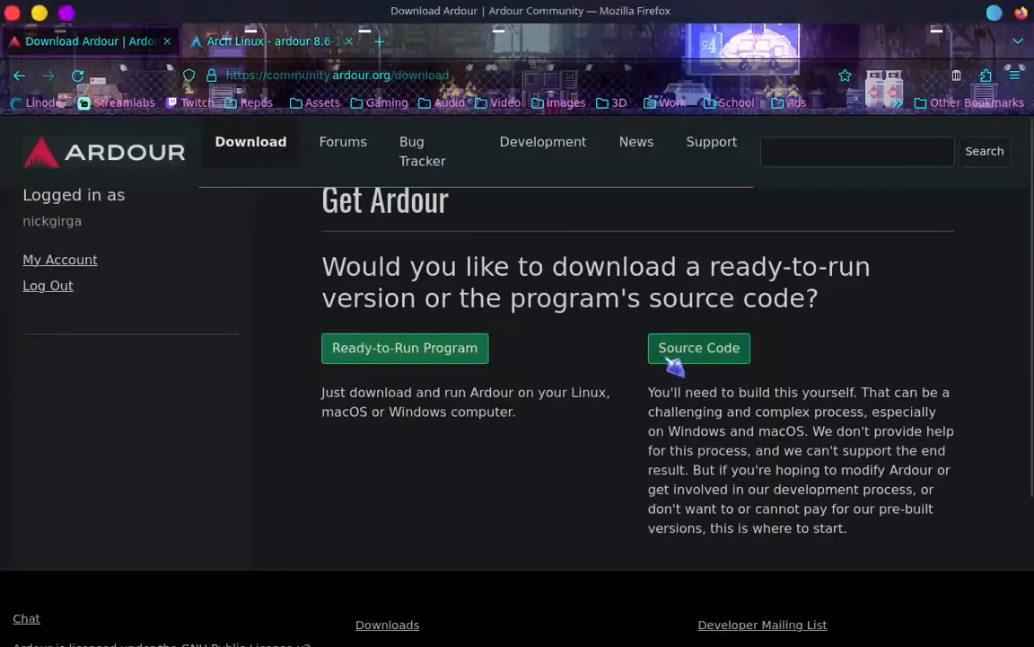
pyautogui.click(269, 41)
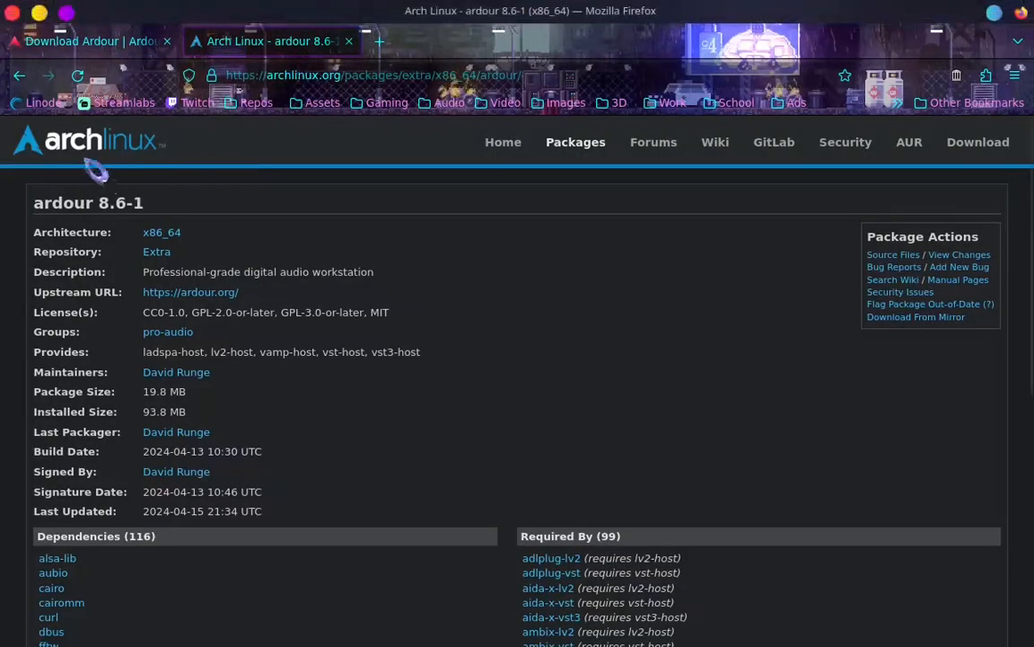
pyautogui.scroll(-4, 296, 420)
pyautogui.scroll(4, 296, 420)
pyautogui.scroll(-5, 135, 404)
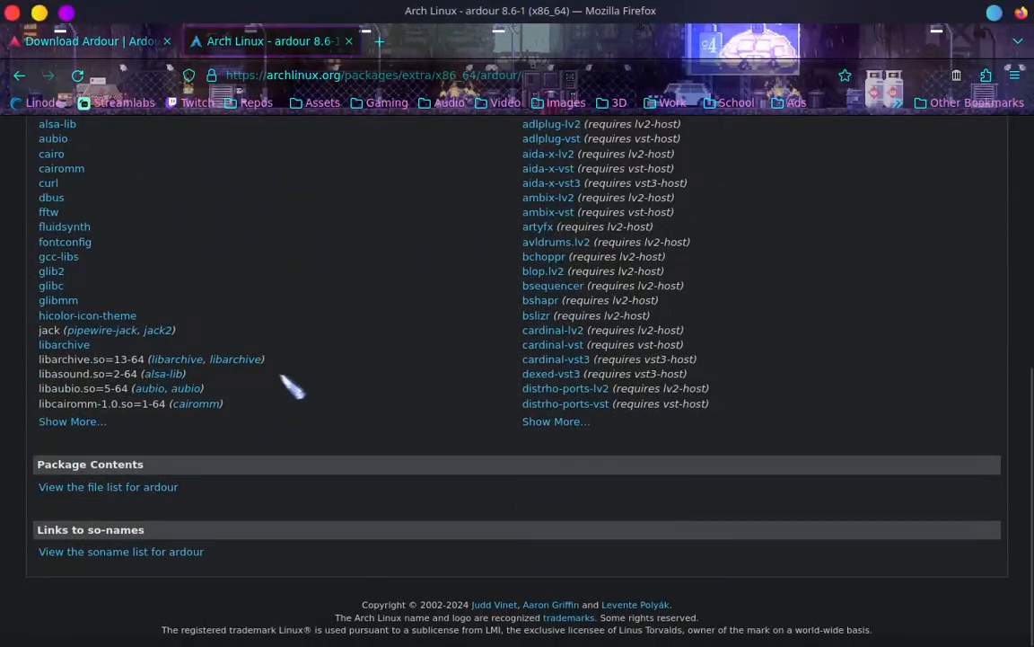
pyautogui.scroll(1, 293, 386)
pyautogui.moveTo(288, 425); pyautogui.dragTo(43, 216)
pyautogui.click(173, 285)
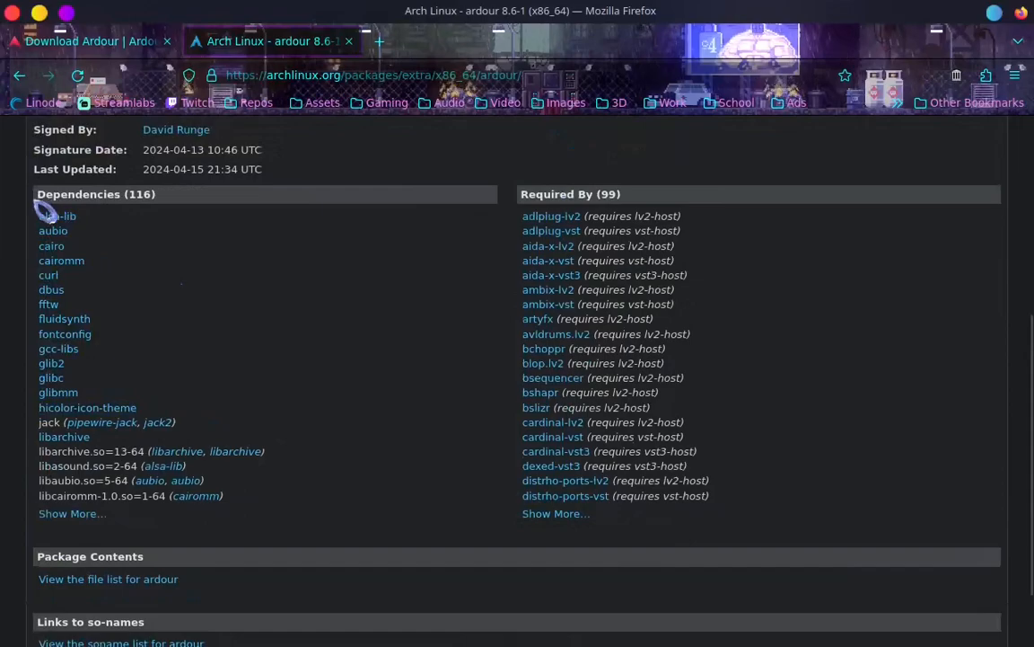
pyautogui.click(187, 231)
# Open Ardour's ready-to-run download options and view the choices for macOS, Windows and GNU/Linux.
pyautogui.click(106, 42)
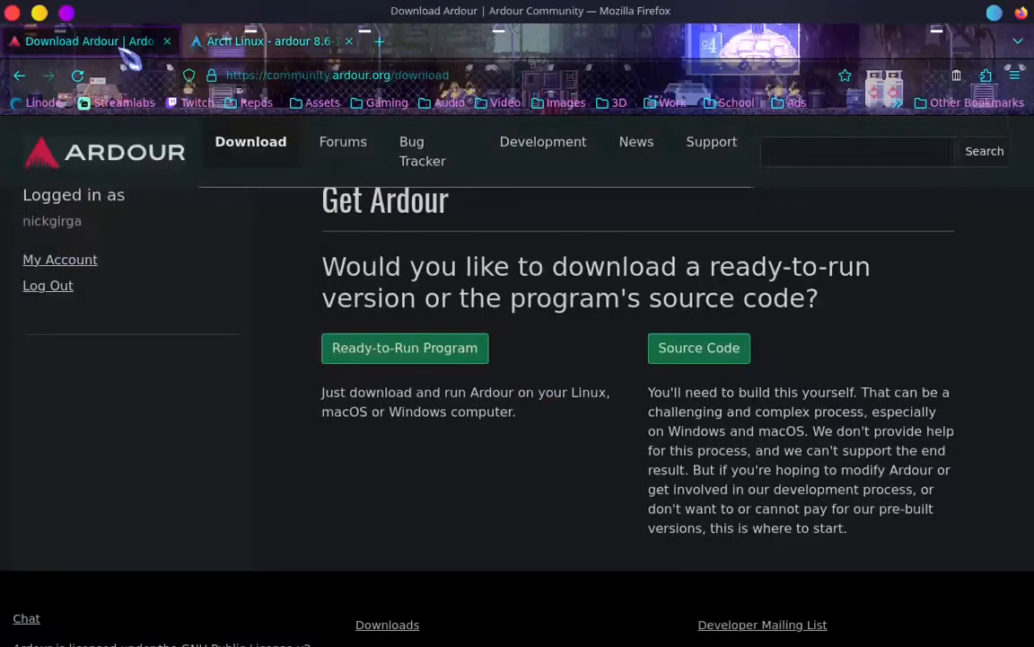
pyautogui.click(431, 360)
pyautogui.scroll(-3, 575, 529)
pyautogui.scroll(2, 593, 449)
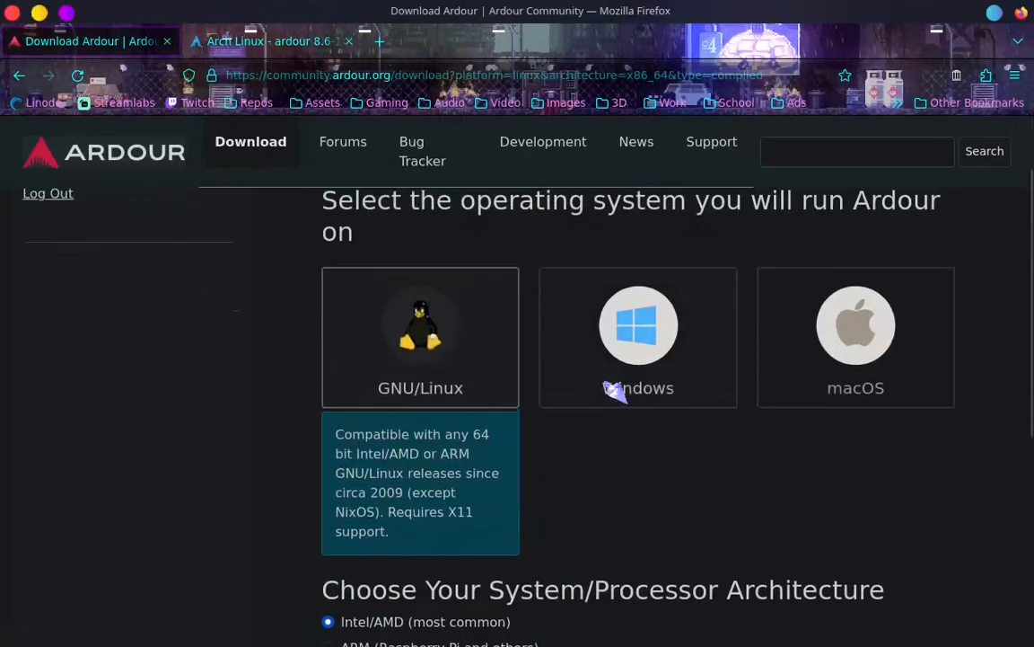
pyautogui.click(854, 357)
pyautogui.click(674, 341)
pyautogui.click(497, 328)
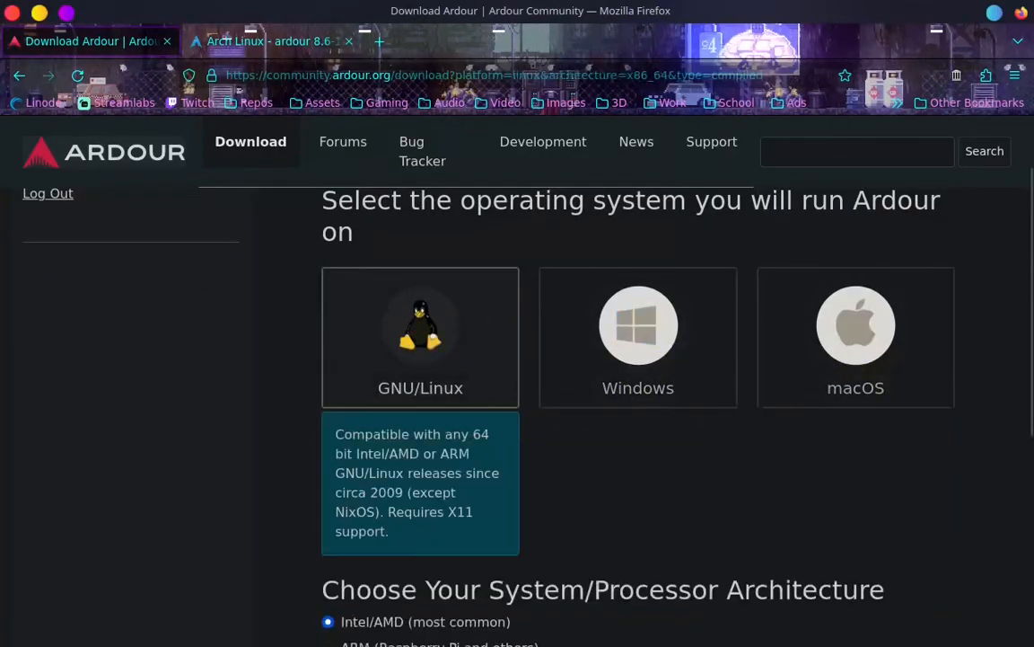
pyautogui.scroll(-3, 453, 517)
pyautogui.scroll(3, 386, 445)
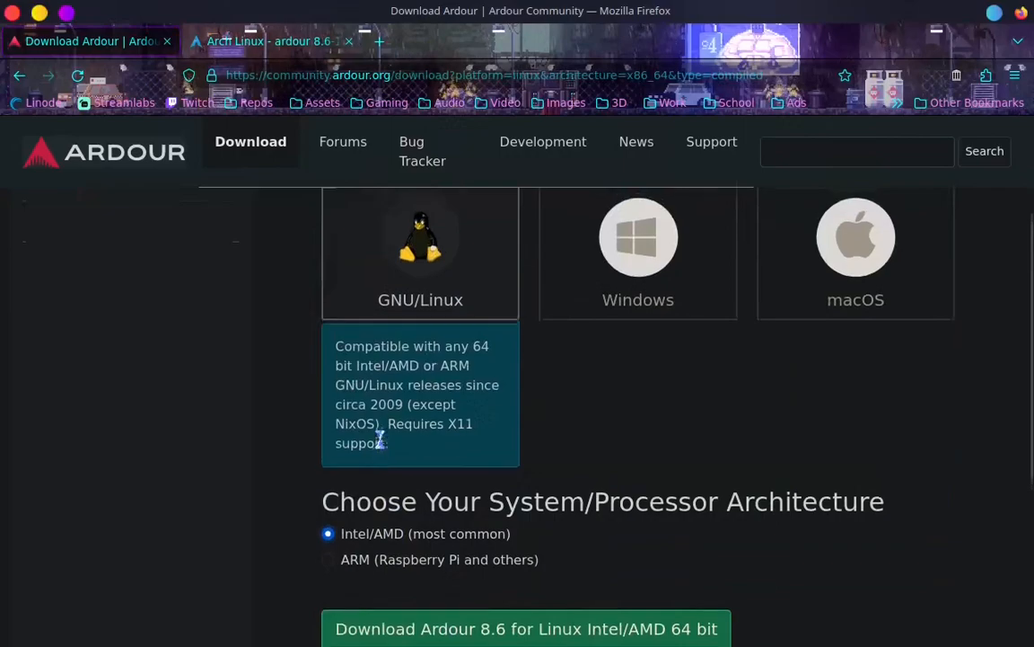
# Go back through the operating system choices to the page offering a ready-to-run program or source code.
pyautogui.click(20, 76)
pyautogui.click(20, 75)
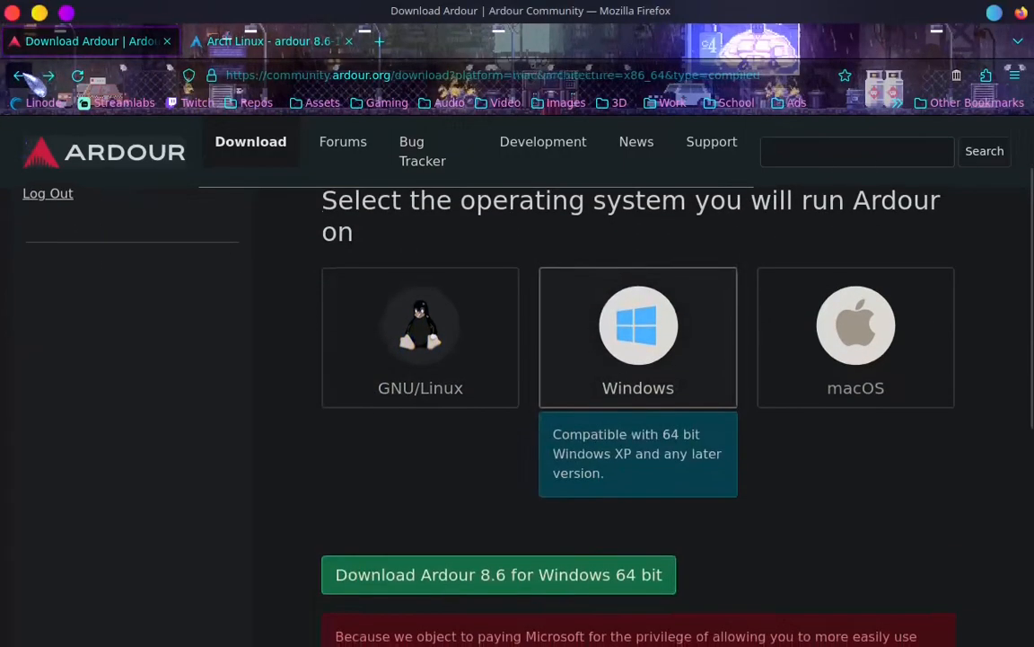
pyautogui.click(20, 76)
pyautogui.click(20, 76)
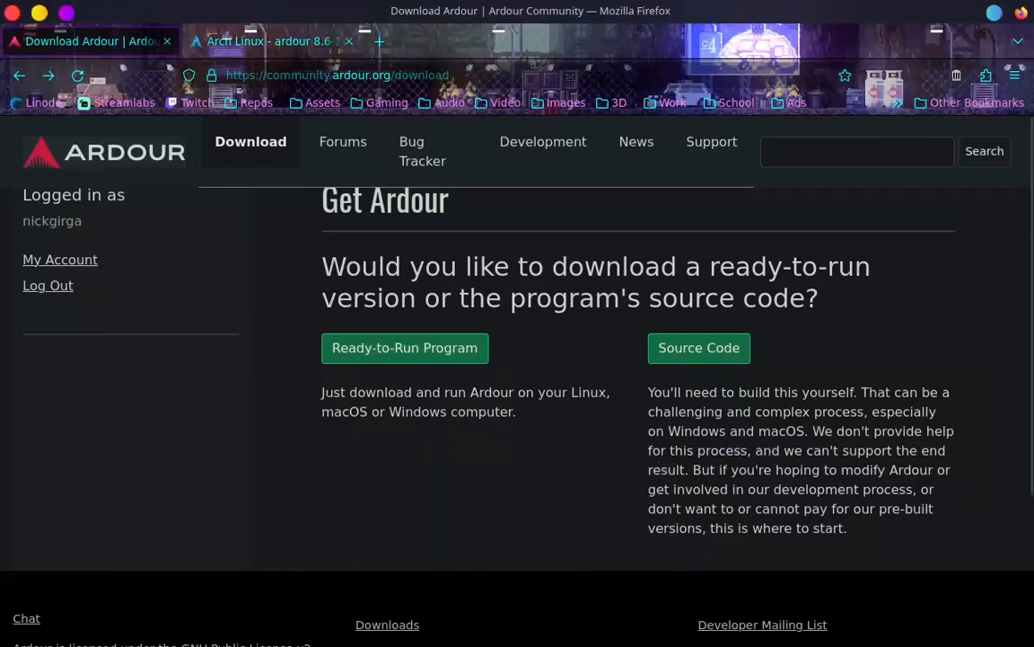
# Return to the Arch Linux package page and highlight the ardour package name in its heading.
pyautogui.click(269, 41)
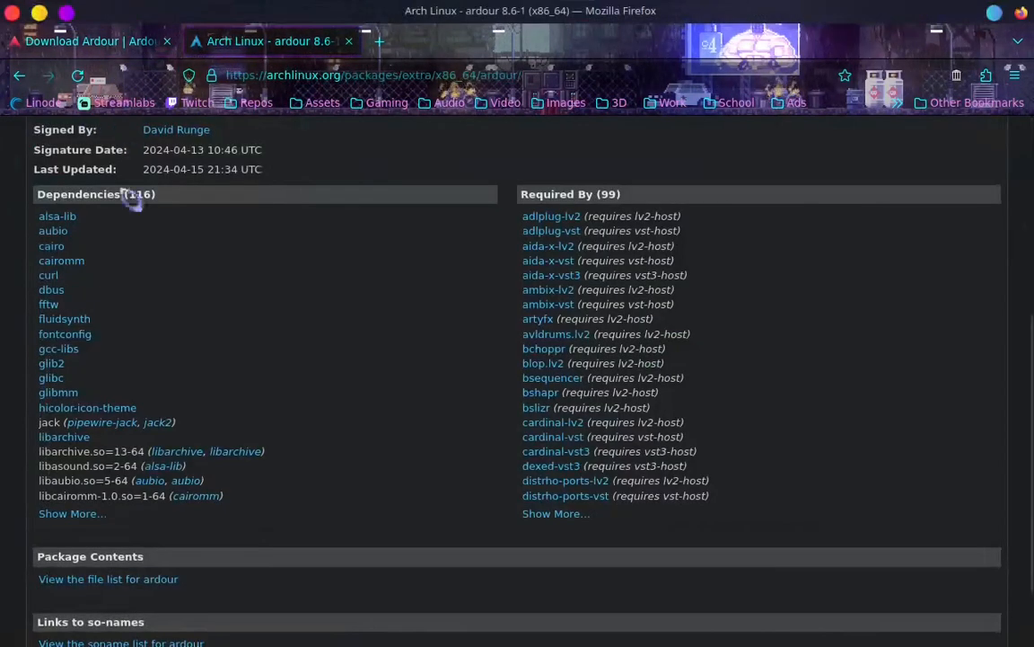
pyautogui.scroll(4, 81, 207)
pyautogui.moveTo(92, 203); pyautogui.dragTo(45, 203)
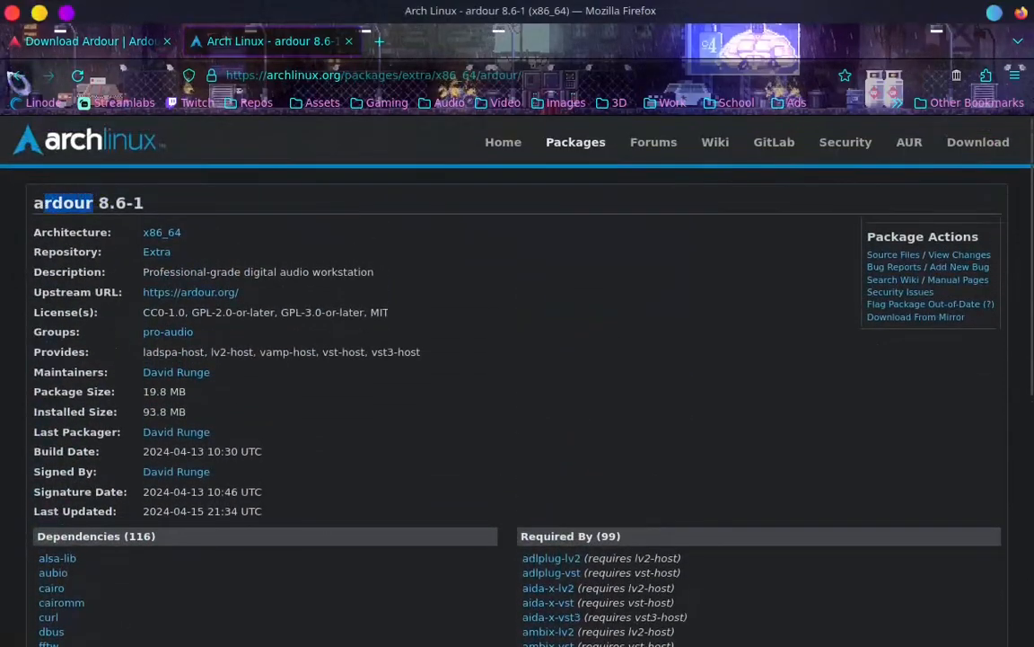
# Read the source code support disclaimer and the ready-to-run program description on Ardour's download page.
pyautogui.click(76, 41)
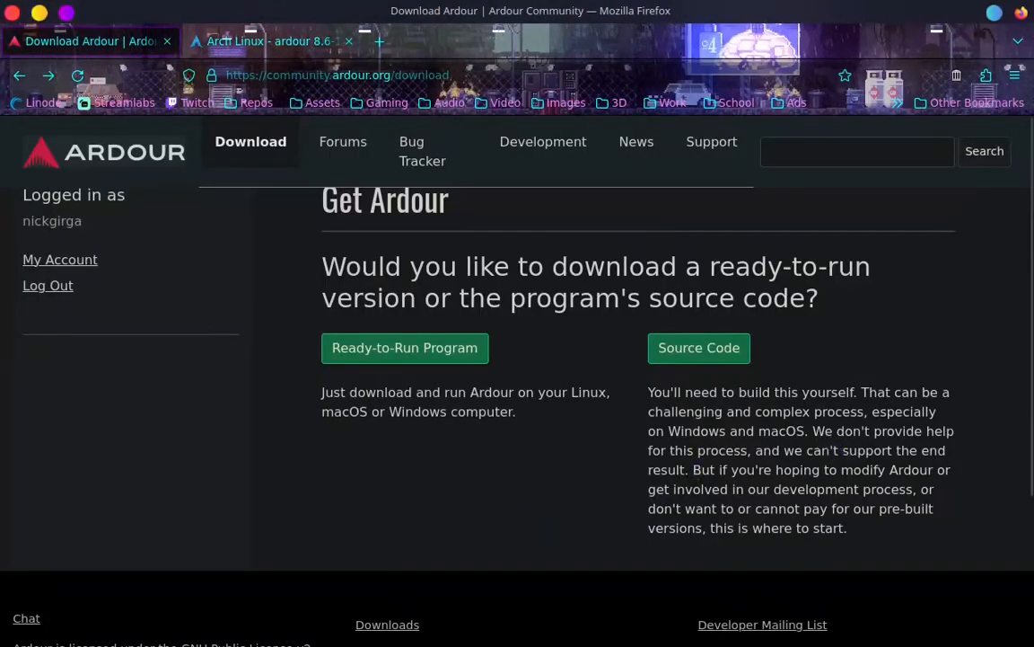
pyautogui.moveTo(786, 450); pyautogui.dragTo(681, 474)
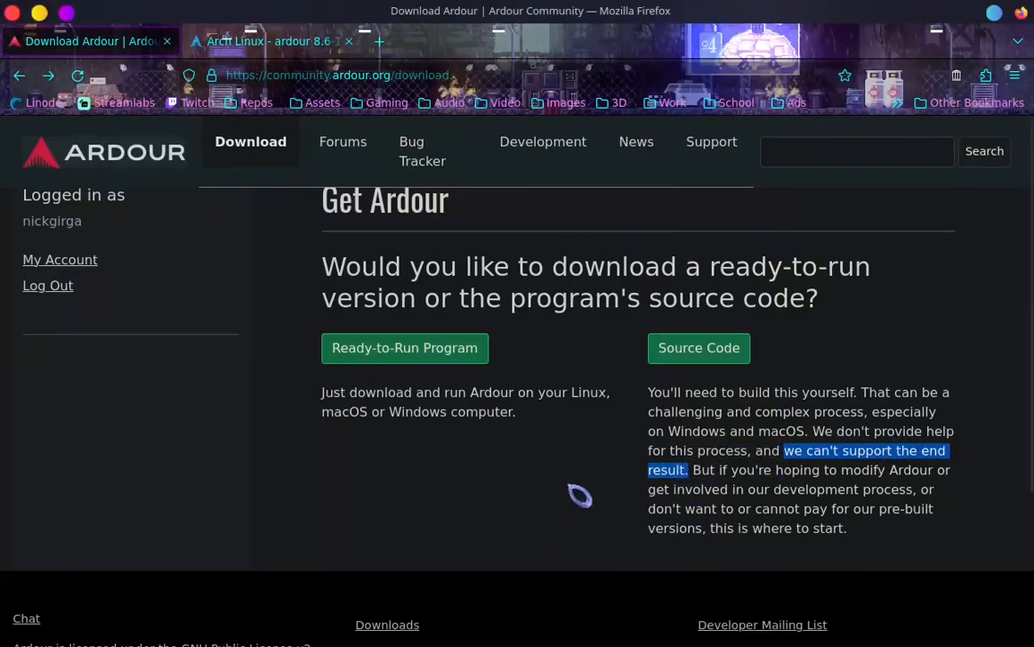
pyautogui.click(724, 473)
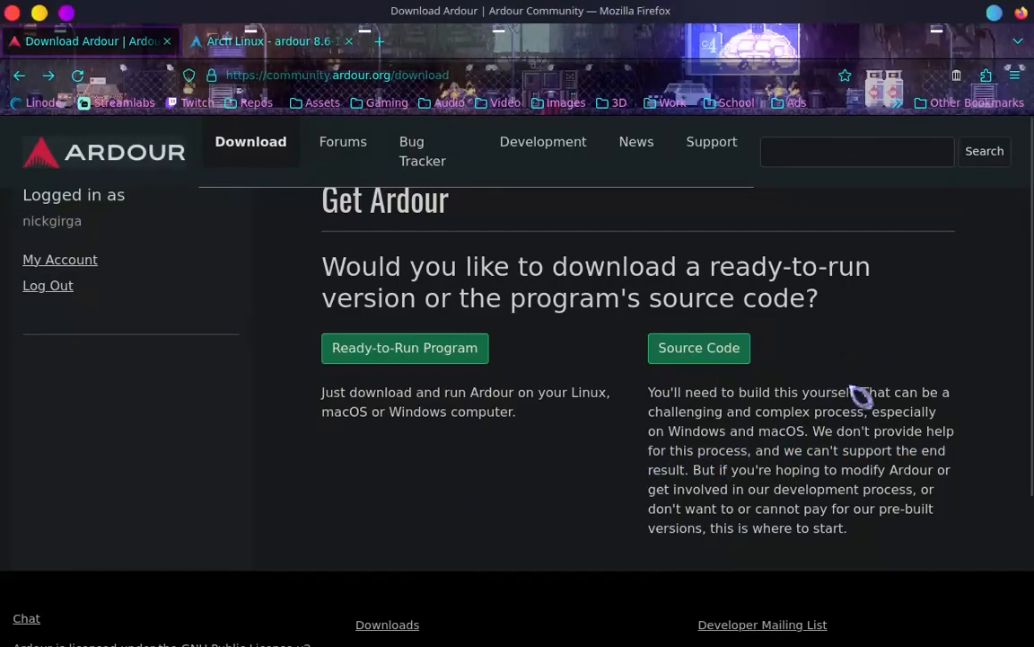
pyautogui.moveTo(320, 394); pyautogui.dragTo(519, 397)
pyautogui.click(534, 416)
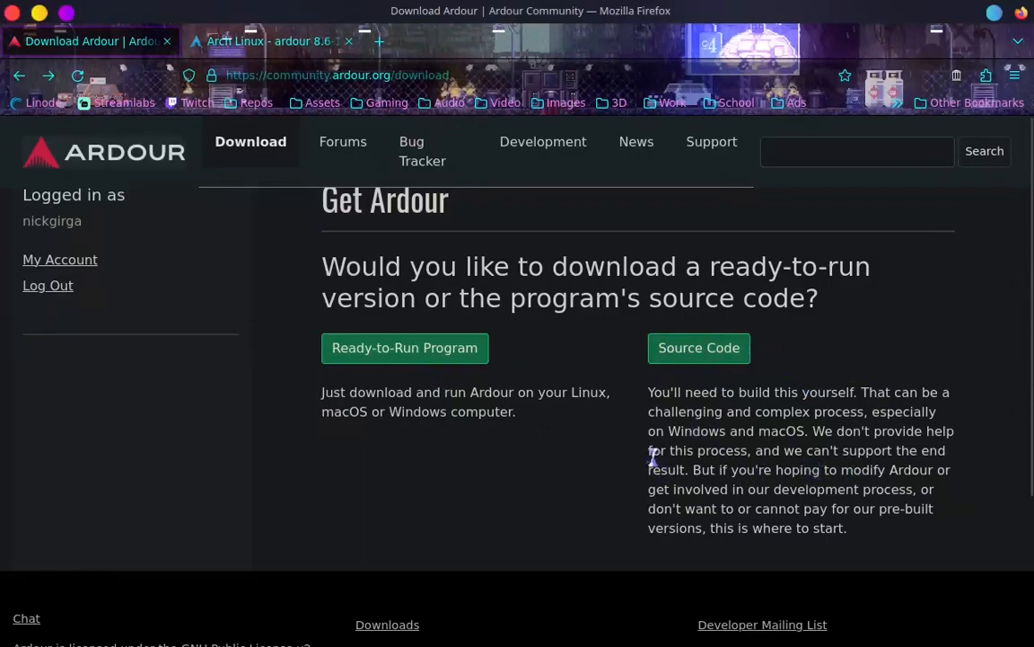
# Check the ardour package name and version heading on the Arch Linux package page.
pyautogui.click(252, 42)
pyautogui.click(43, 196)
pyautogui.moveTo(34, 204); pyautogui.dragTo(106, 220)
pyautogui.click(106, 222)
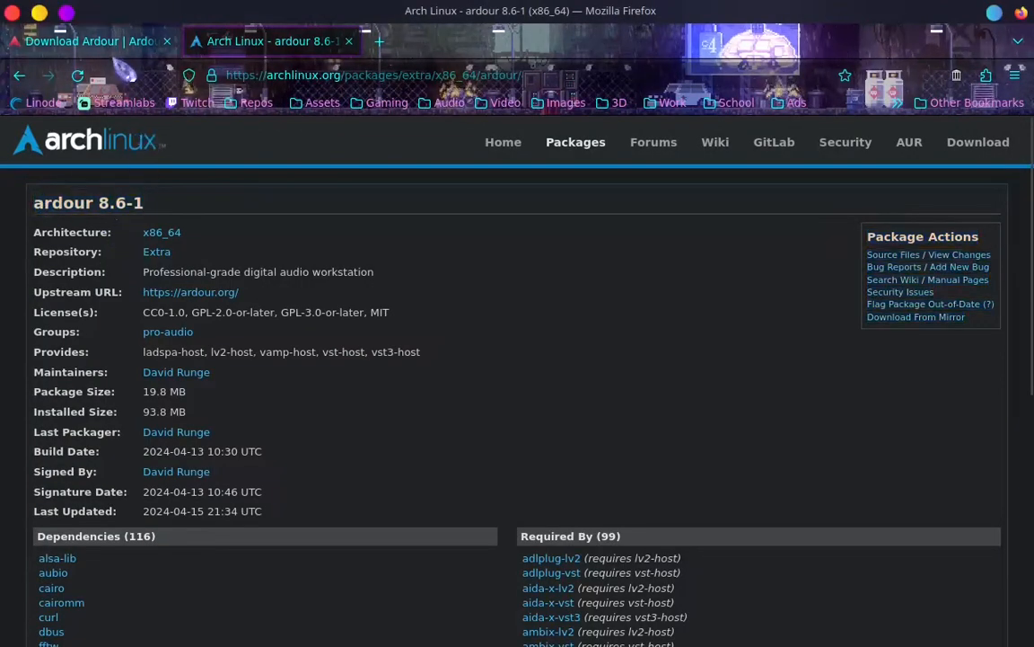
# View the ready-to-run Ardour options on the official site, then return to the download type page.
pyautogui.click(108, 41)
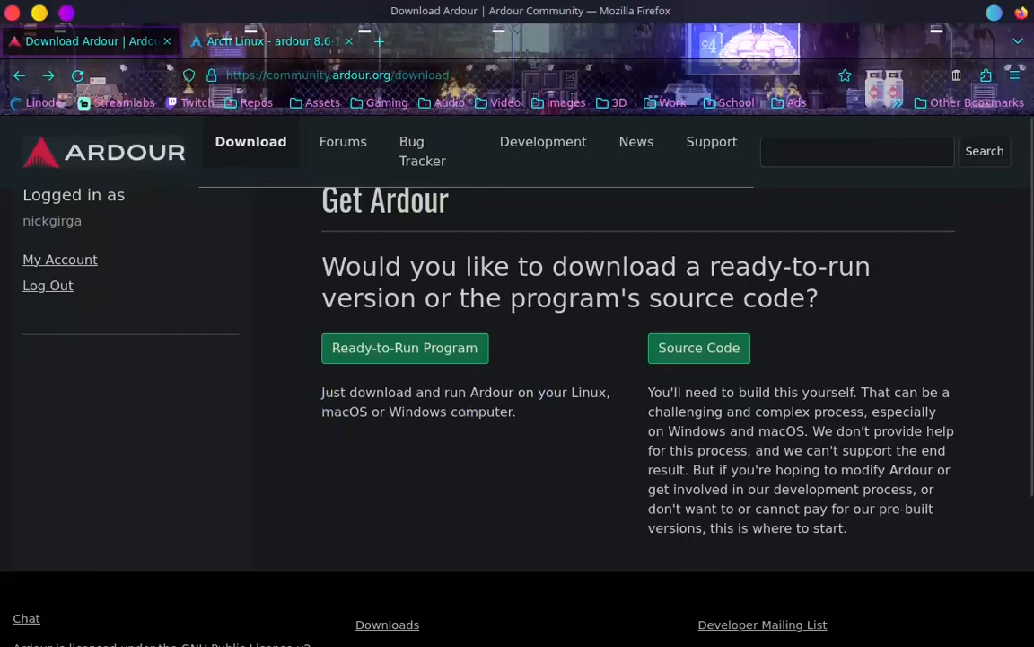
pyautogui.click(409, 359)
pyautogui.scroll(-2, 613, 462)
pyautogui.scroll(3, 613, 462)
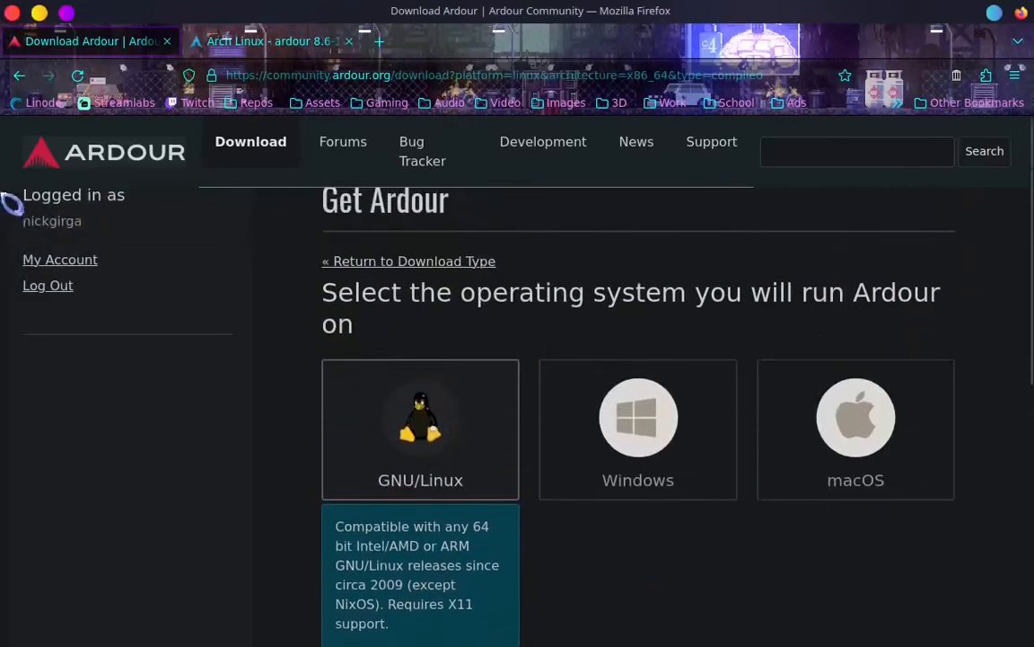
pyautogui.click(19, 75)
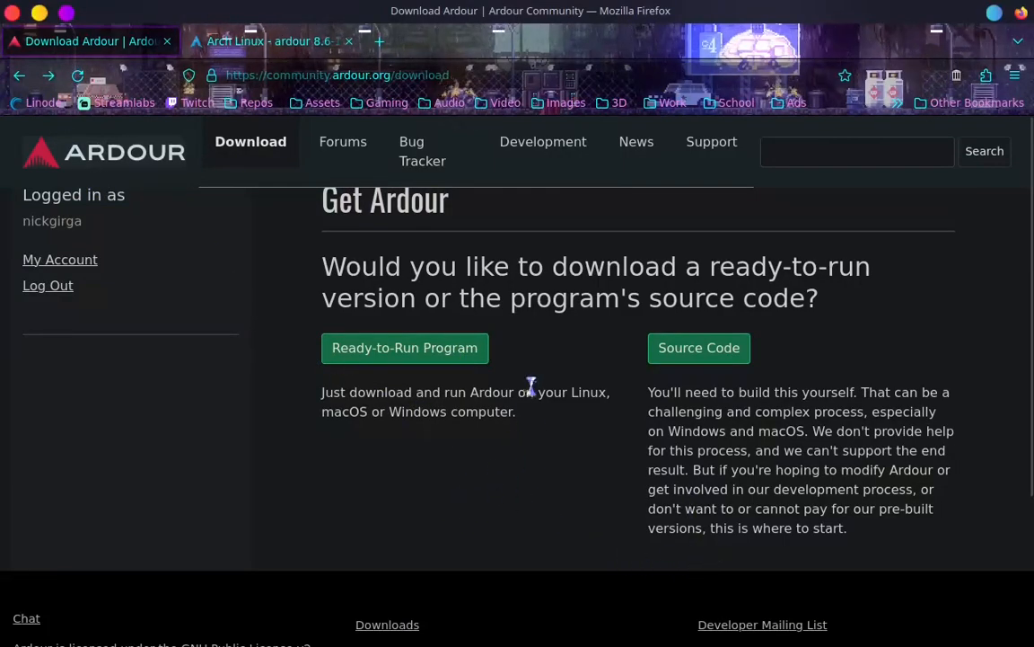
# Close the Arch Linux package page and open the ready-to-run Ardour download options for GNU/Linux.
pyautogui.click(315, 43)
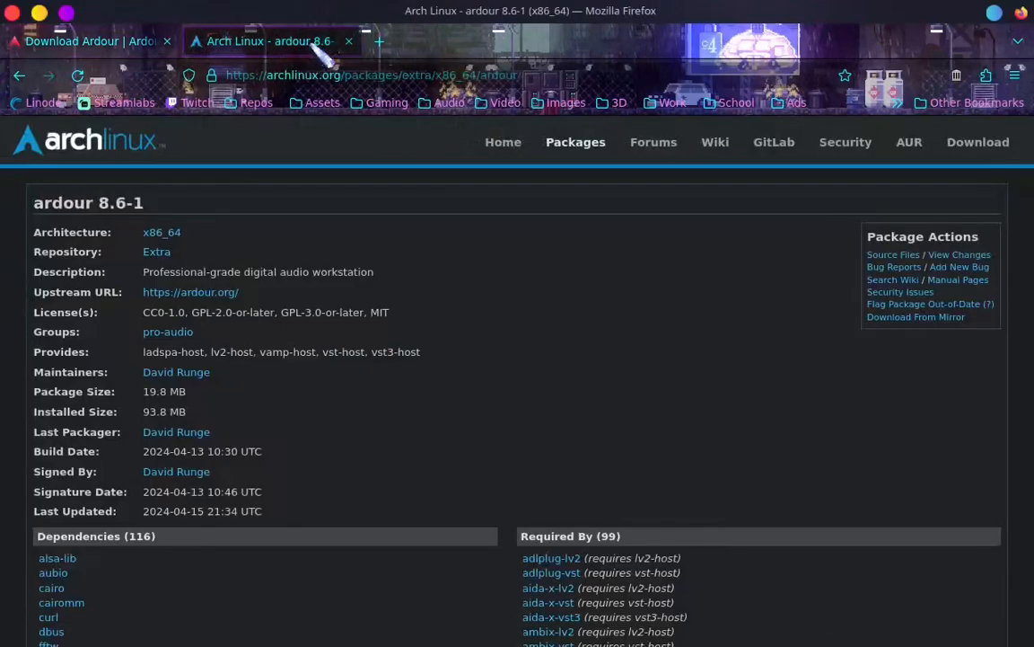
pyautogui.click(348, 41)
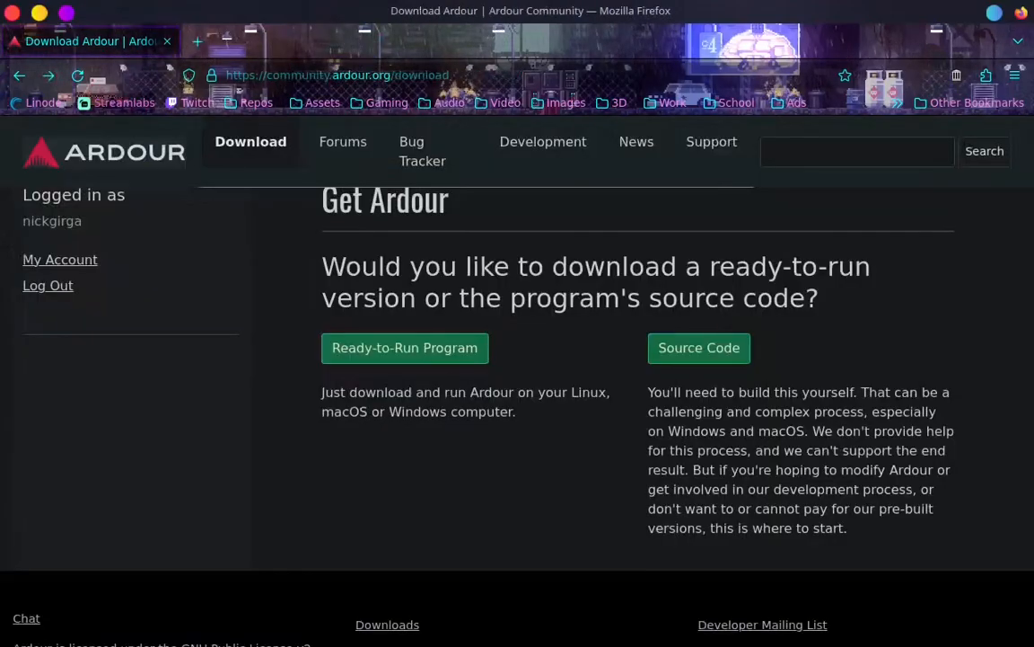
pyautogui.click(458, 355)
pyautogui.scroll(-4, 498, 549)
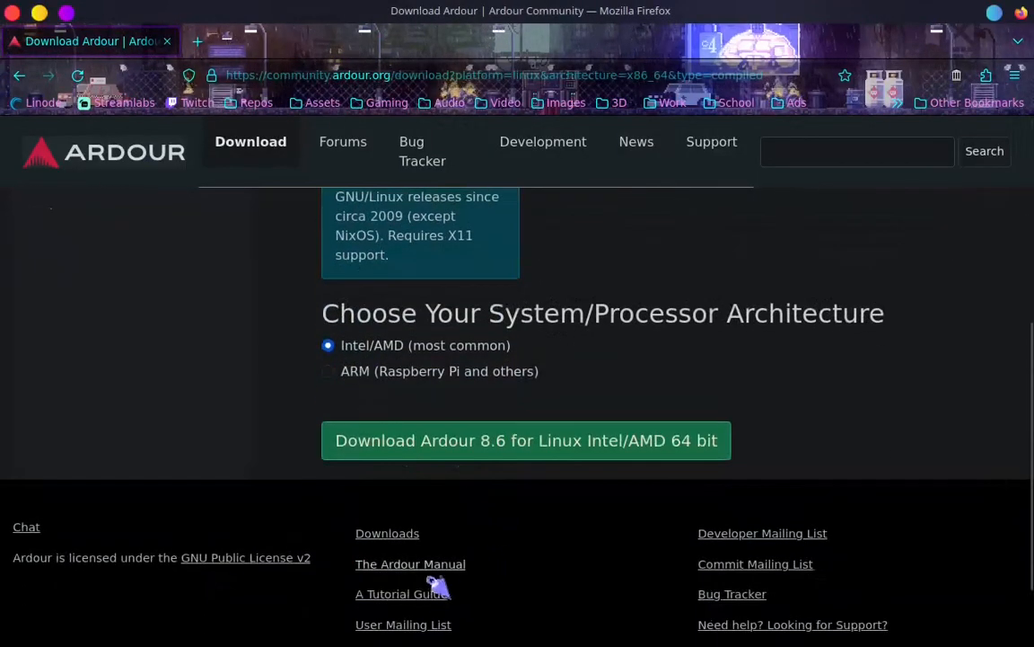
pyautogui.scroll(2, 457, 422)
pyautogui.scroll(5, 332, 392)
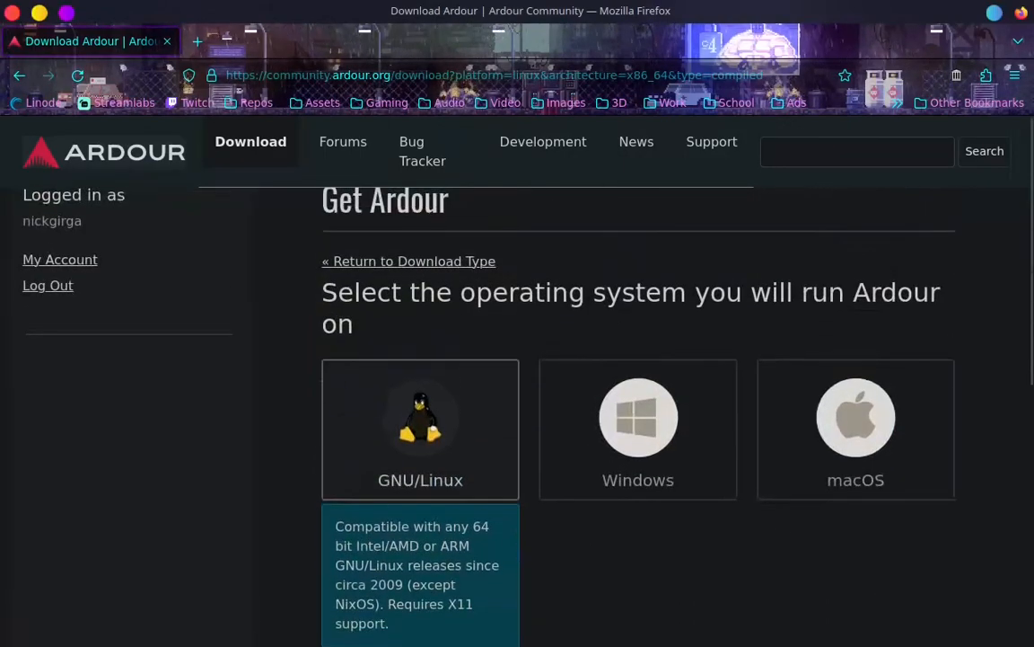
# Search for "arch linux lv2-plugins group" in a new tab and open the Arch Linux lv2-plugins (x86_64) group page.
pyautogui.click(198, 42)
pyautogui.click(473, 76)
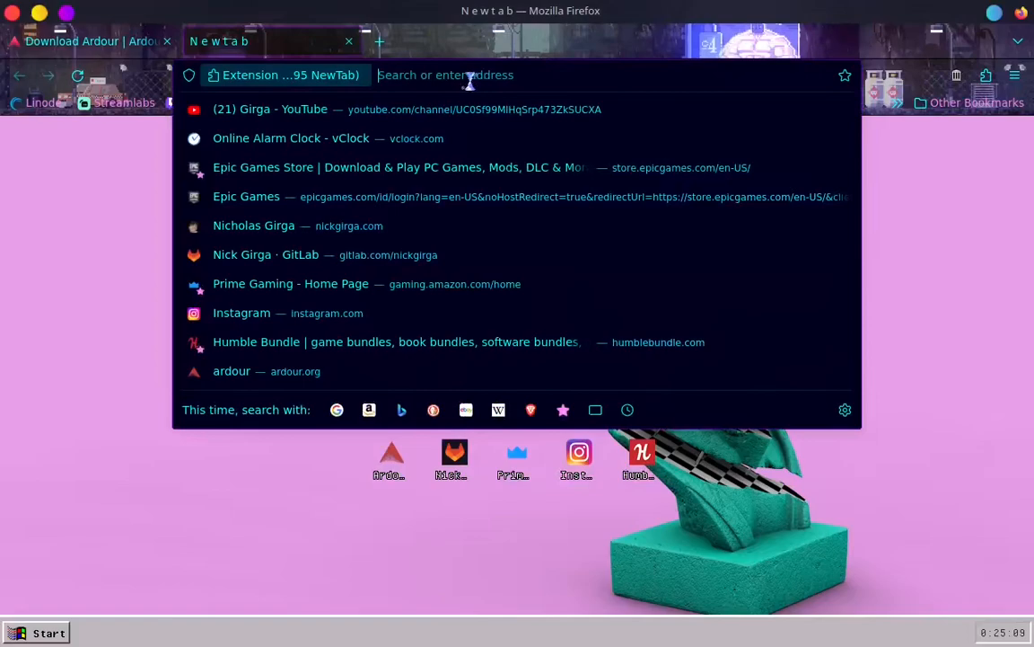
pyautogui.click(787, 16)
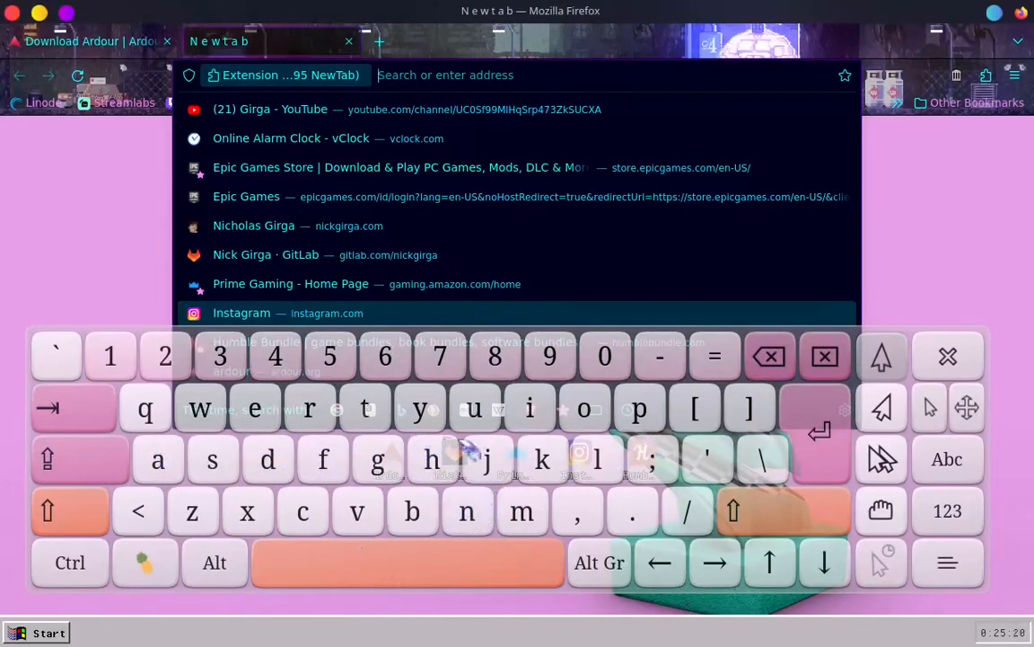
pyautogui.write('lv')
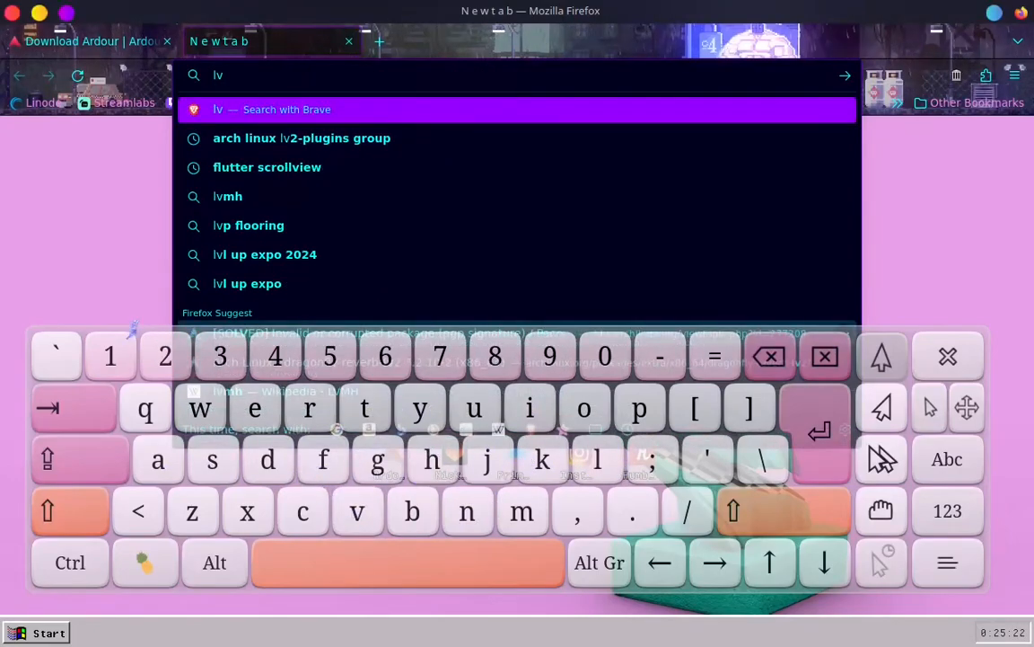
pyautogui.click(390, 140)
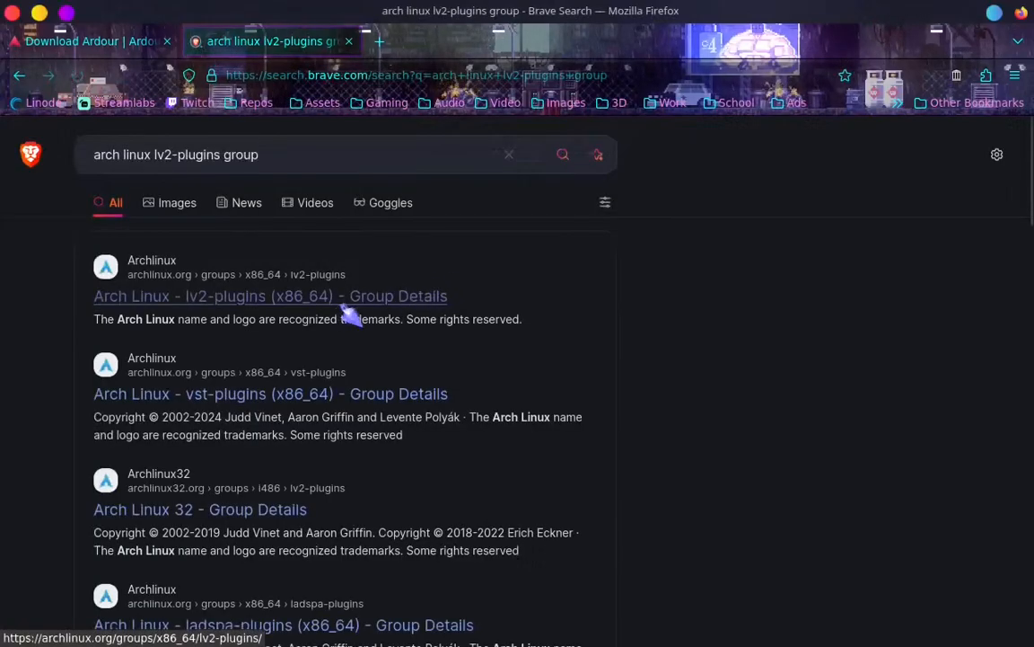
pyautogui.click(347, 305)
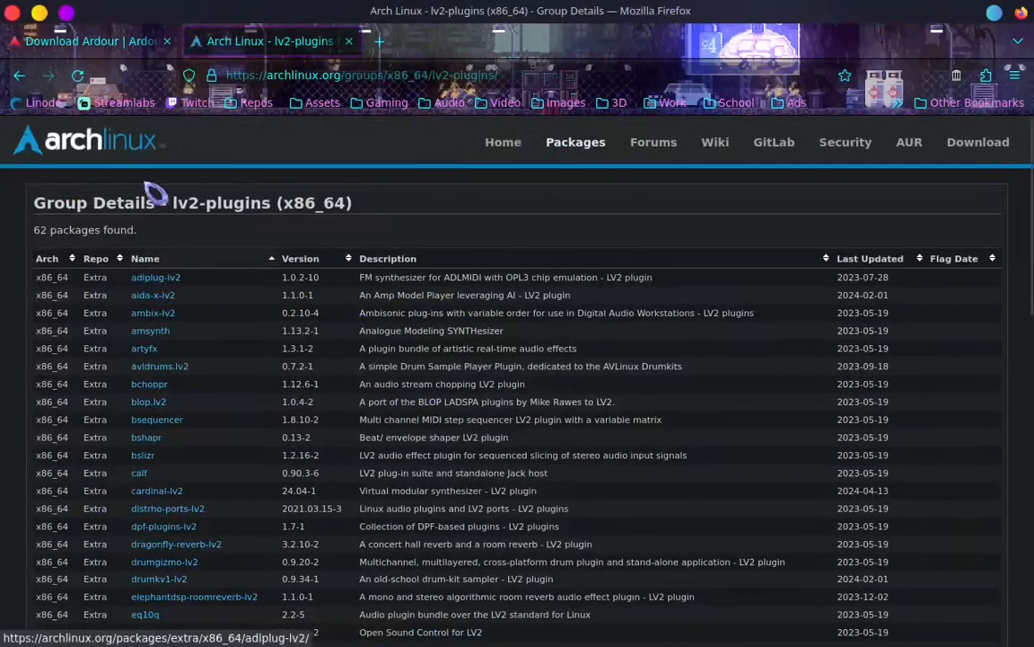
# Examine the lv2-plugins group name and look through its package list.
pyautogui.moveTo(174, 201); pyautogui.dragTo(270, 197)
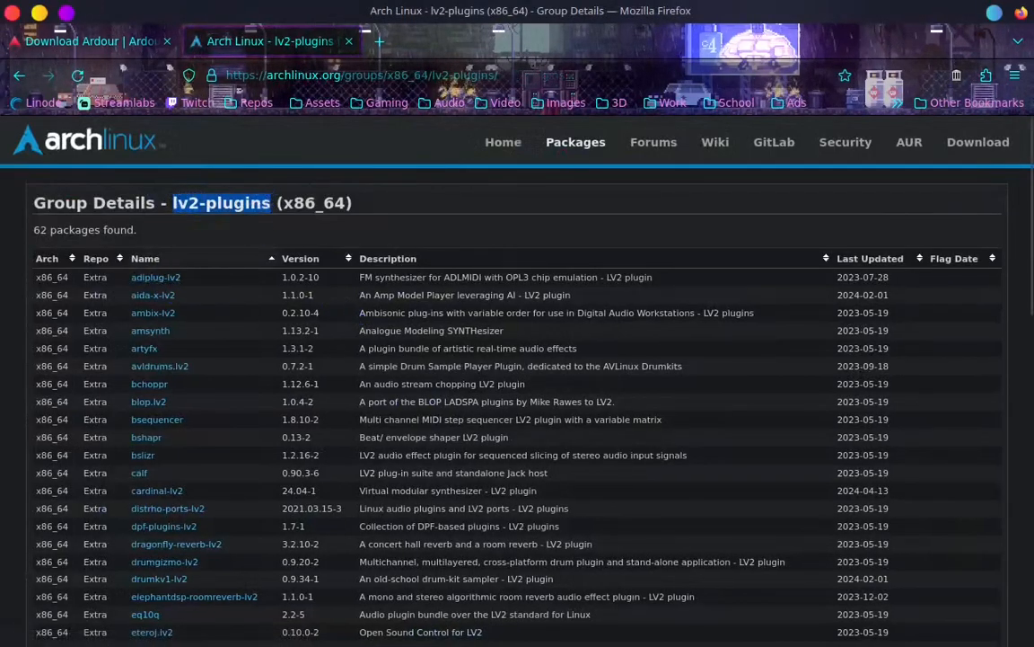
pyautogui.click(250, 203)
pyautogui.scroll(-3, 207, 275)
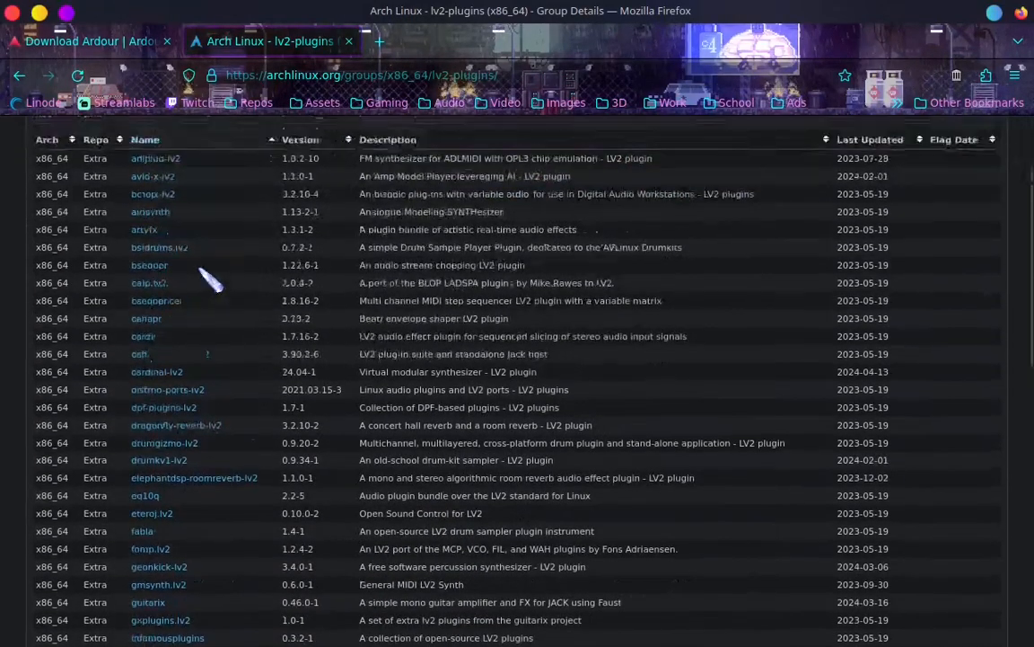
pyautogui.scroll(3, 209, 280)
pyautogui.scroll(-5, 209, 281)
pyautogui.scroll(5, 209, 280)
pyautogui.scroll(-5, 209, 280)
pyautogui.scroll(5, 209, 280)
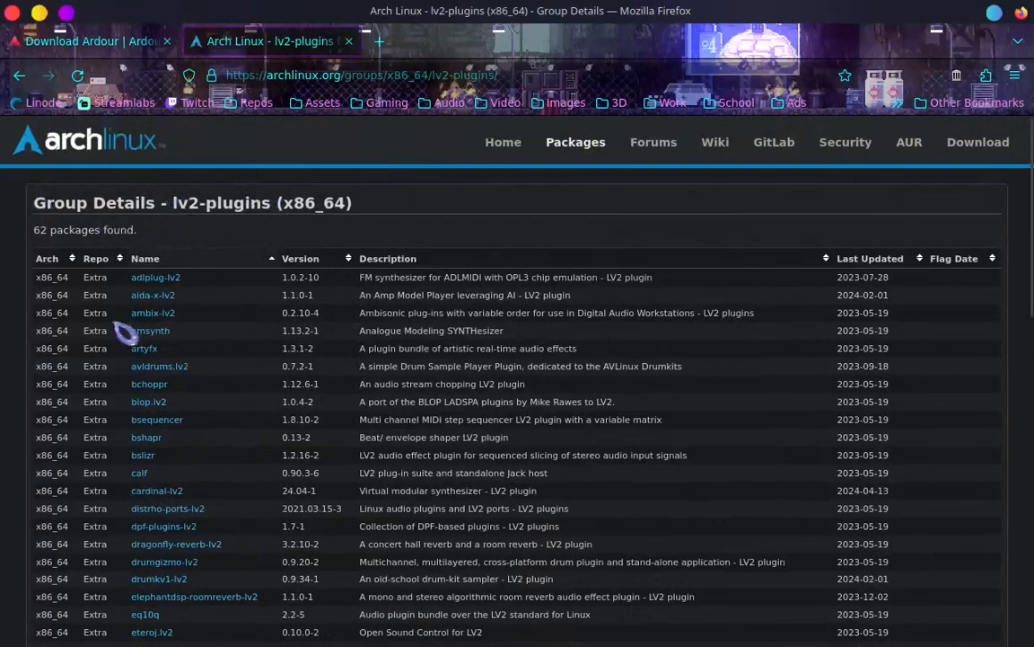
pyautogui.scroll(-10, 135, 336)
pyautogui.scroll(9, 148, 340)
pyautogui.scroll(-3, 153, 341)
pyautogui.scroll(5, 157, 269)
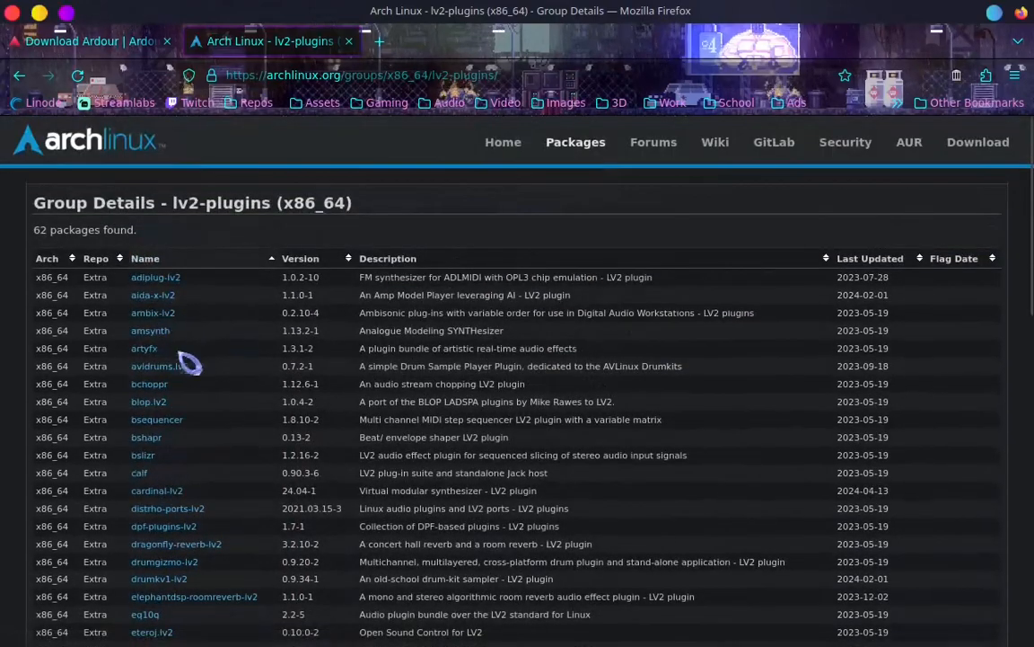
# View the calf package page from the lv2-plugins group, check its name and version heading, and return to the group list.
pyautogui.click(63, 40)
pyautogui.click(232, 41)
pyautogui.scroll(-2, 184, 314)
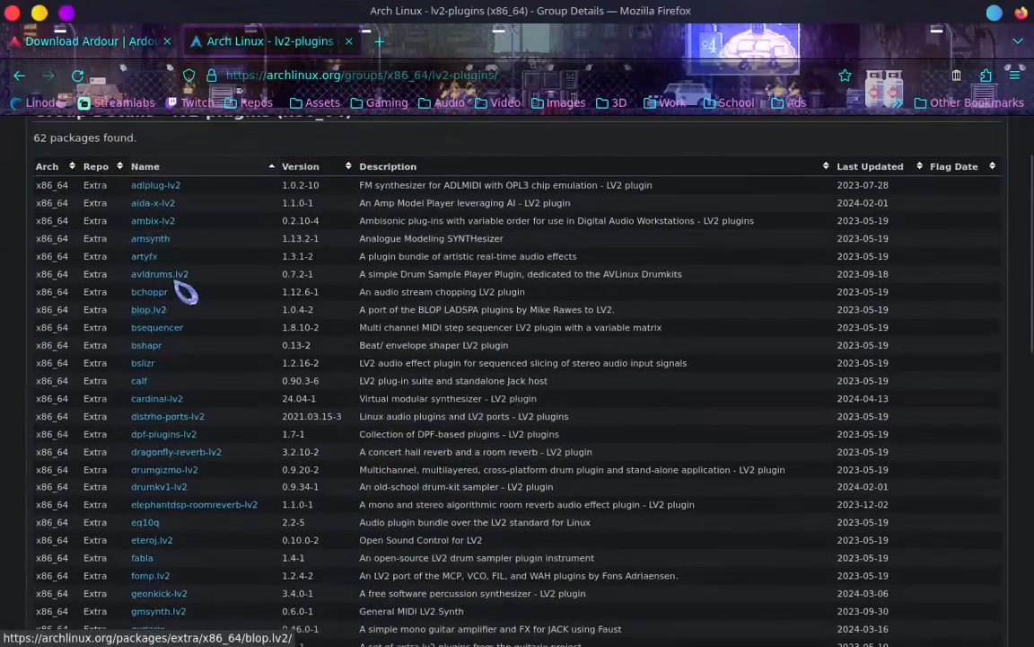
pyautogui.click(142, 381)
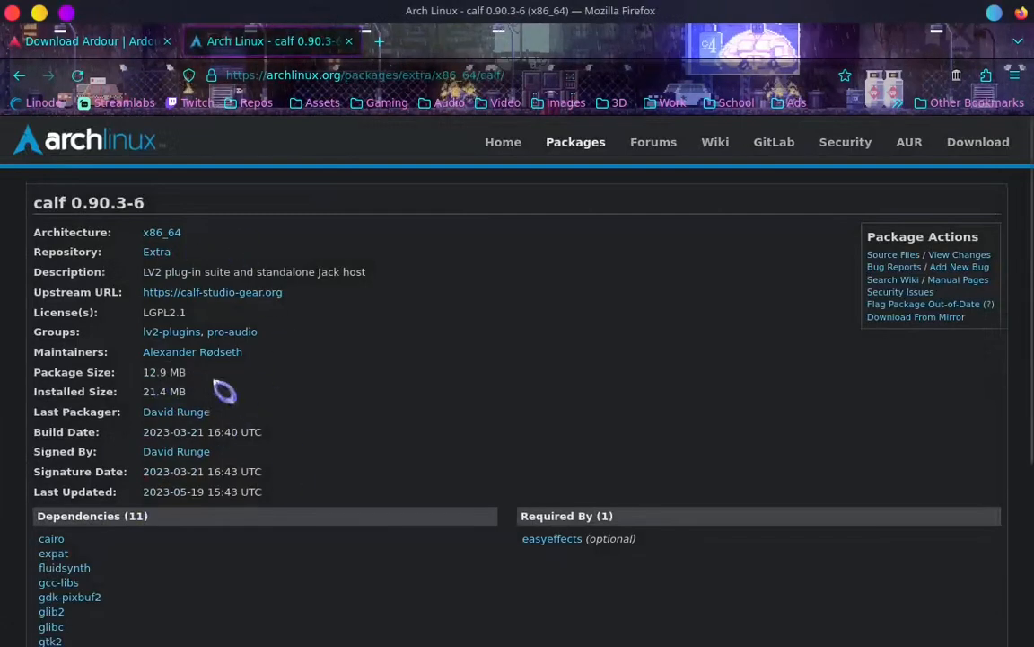
pyautogui.moveTo(32, 203); pyautogui.dragTo(117, 219)
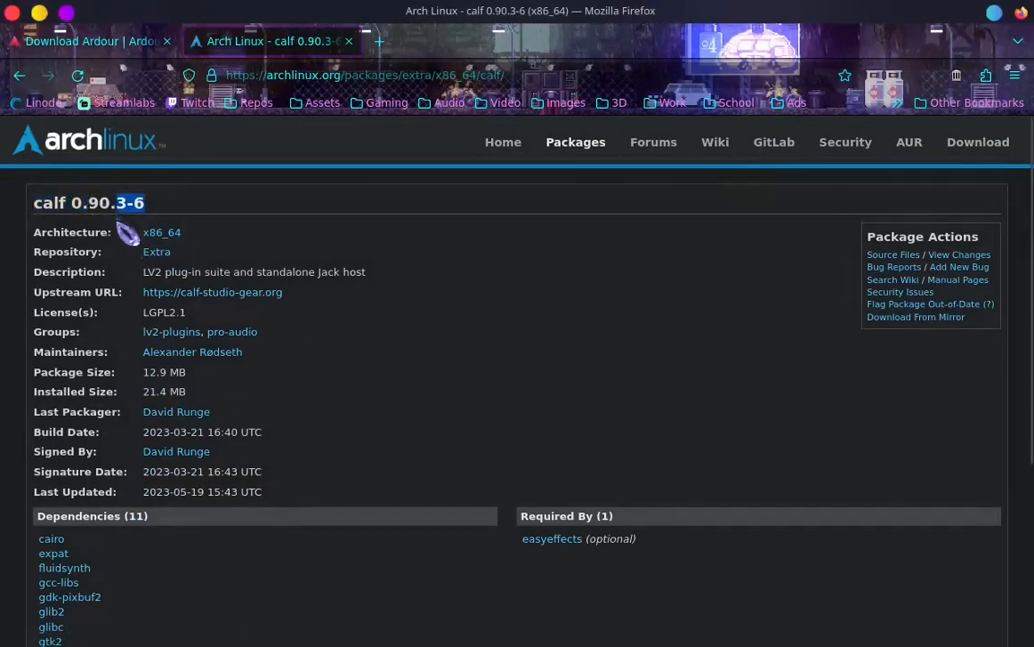
pyautogui.click(304, 325)
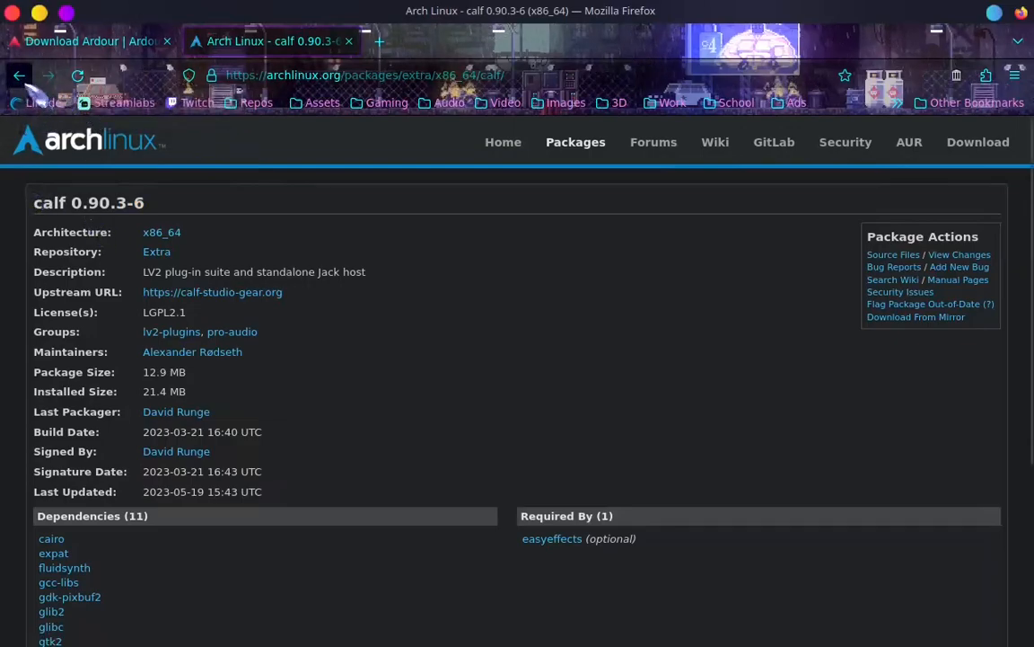
pyautogui.click(19, 75)
# View the dragonfly-reverb-lv2 and lsp-plugins-lv2 package pages, returning to the group list after each.
pyautogui.scroll(-2, 323, 359)
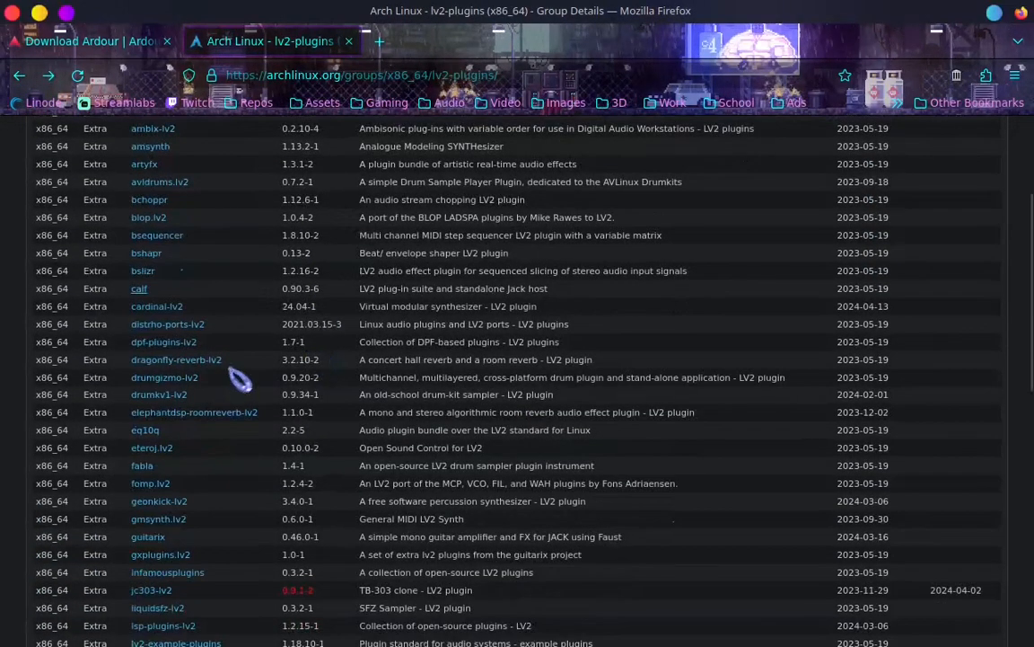
pyautogui.click(184, 361)
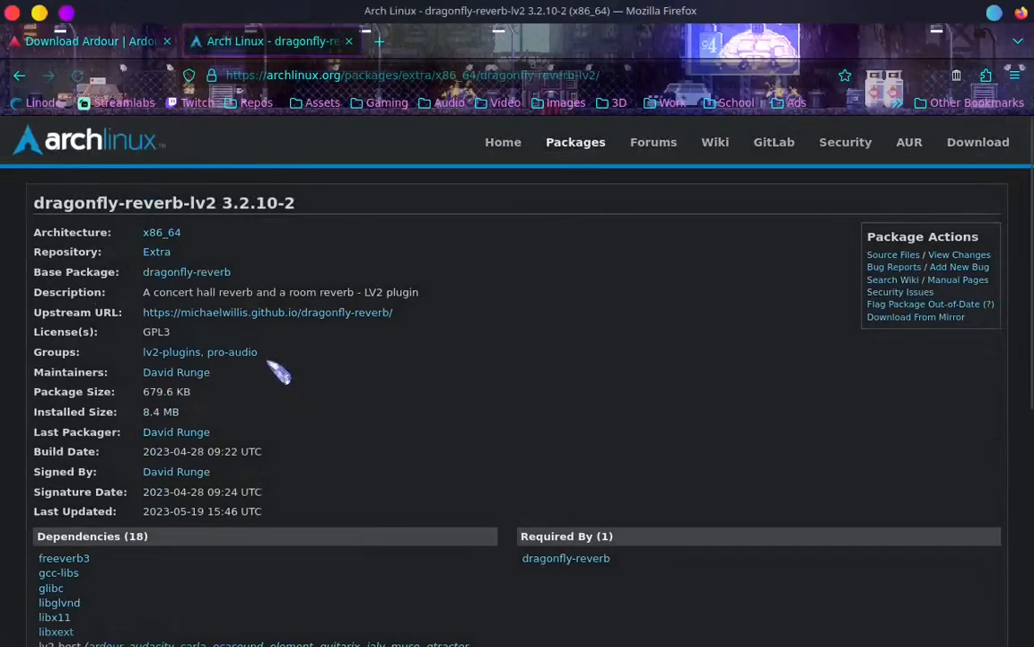
pyautogui.click(19, 76)
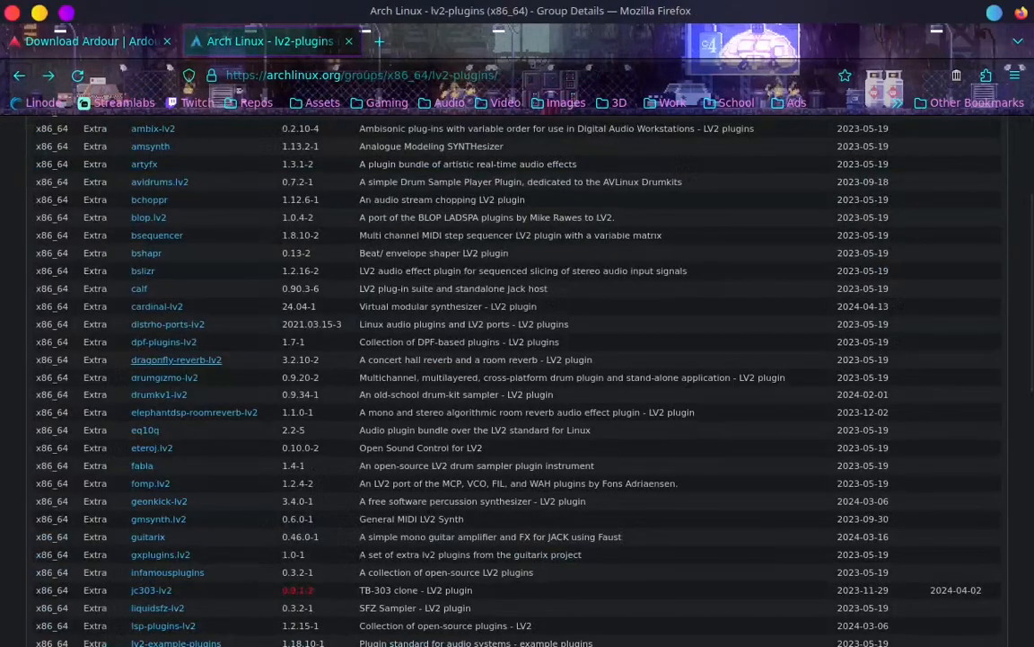
pyautogui.scroll(-2, 200, 413)
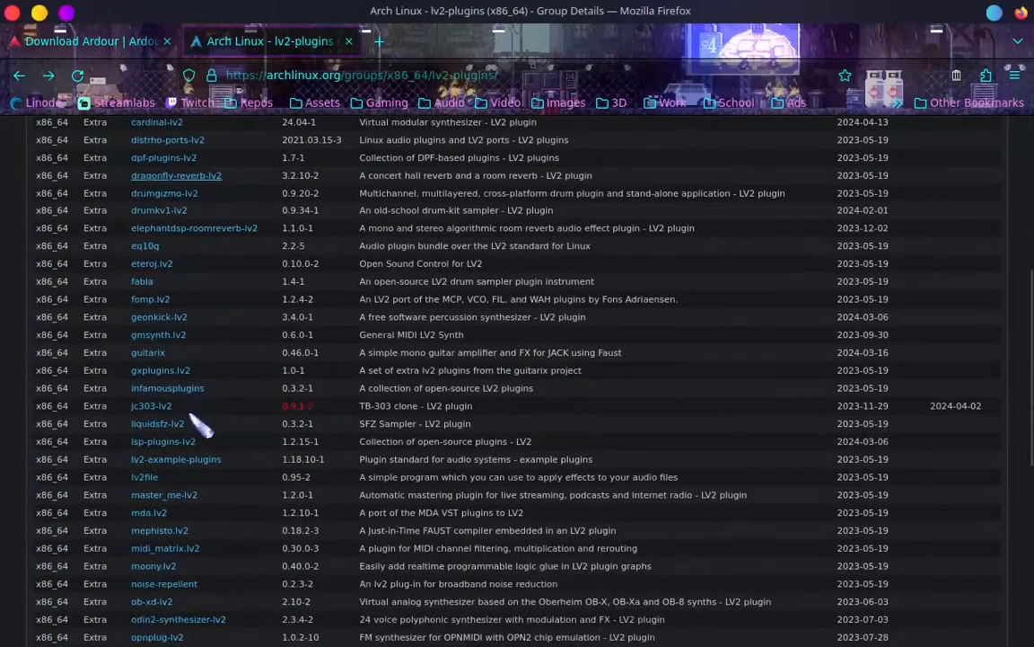
pyautogui.click(180, 441)
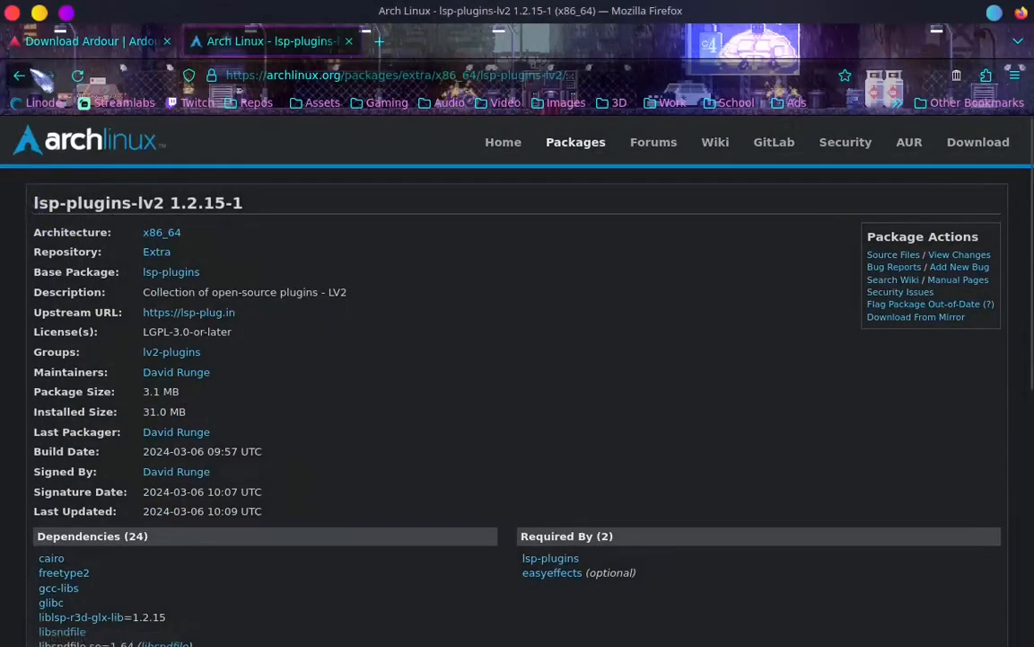
pyautogui.click(21, 75)
# View the samplv1-lv2 and x42-plugins-lv2 package pages and close the Arch Linux page.
pyautogui.scroll(-2, 185, 370)
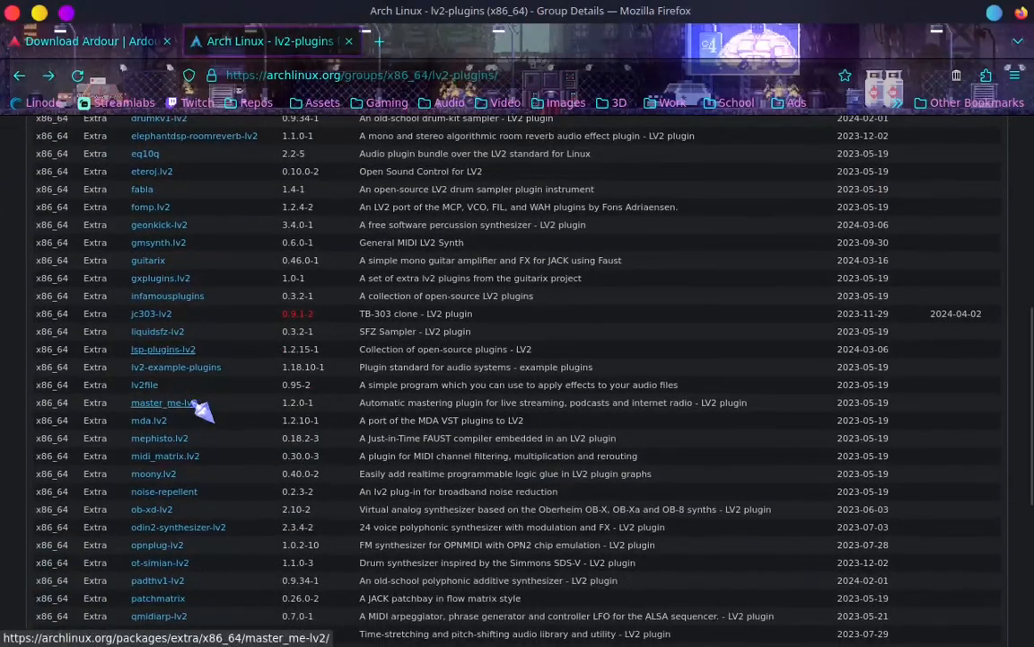
pyautogui.scroll(-4, 206, 440)
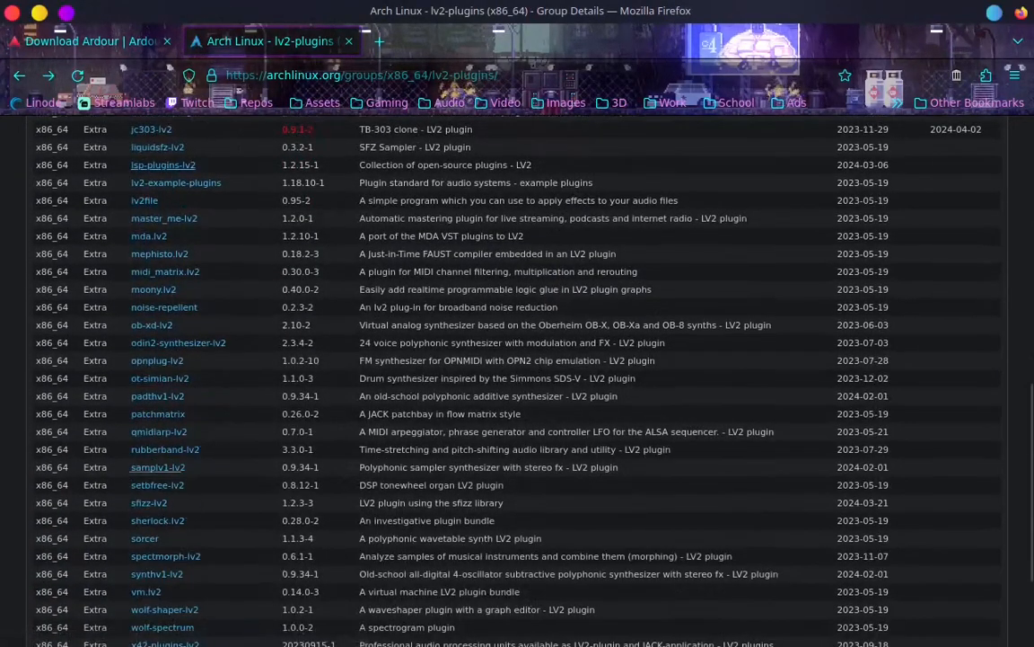
pyautogui.click(160, 469)
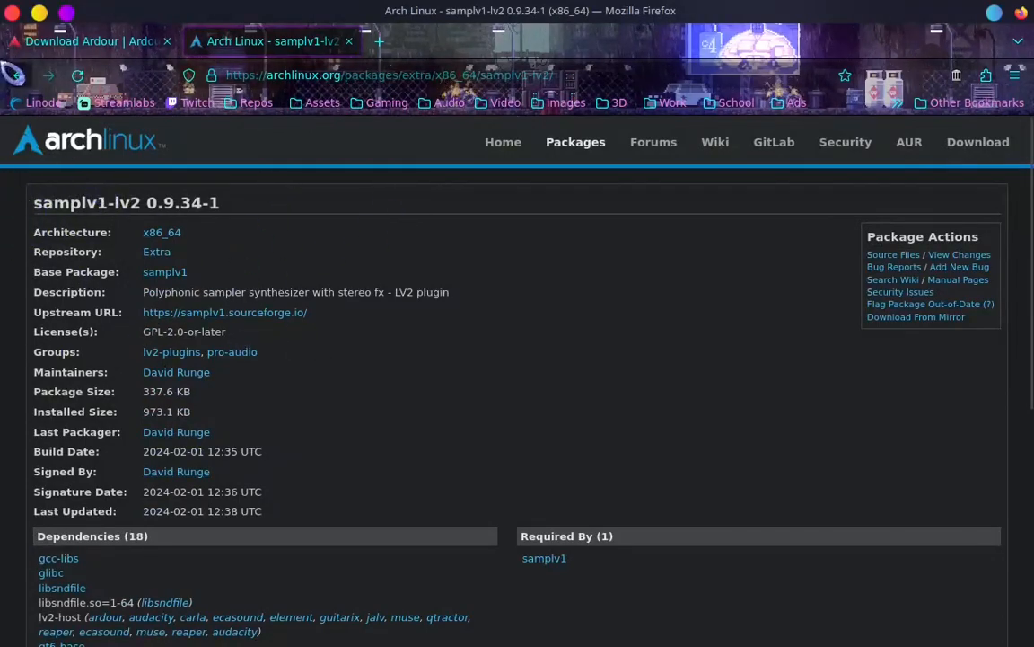
pyautogui.click(18, 75)
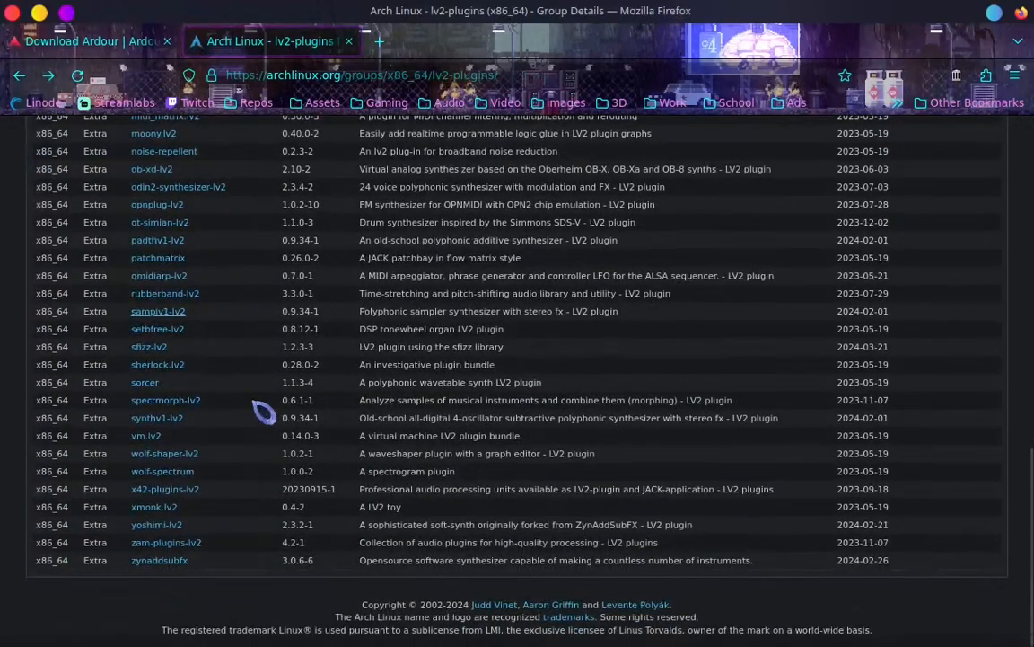
pyautogui.click(170, 490)
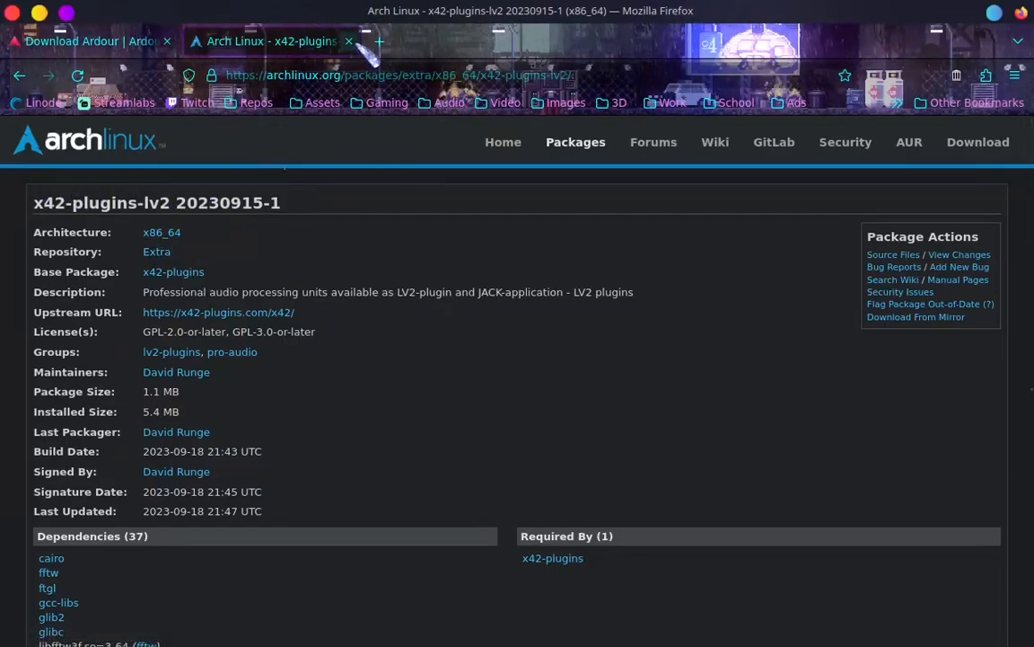
pyautogui.click(349, 41)
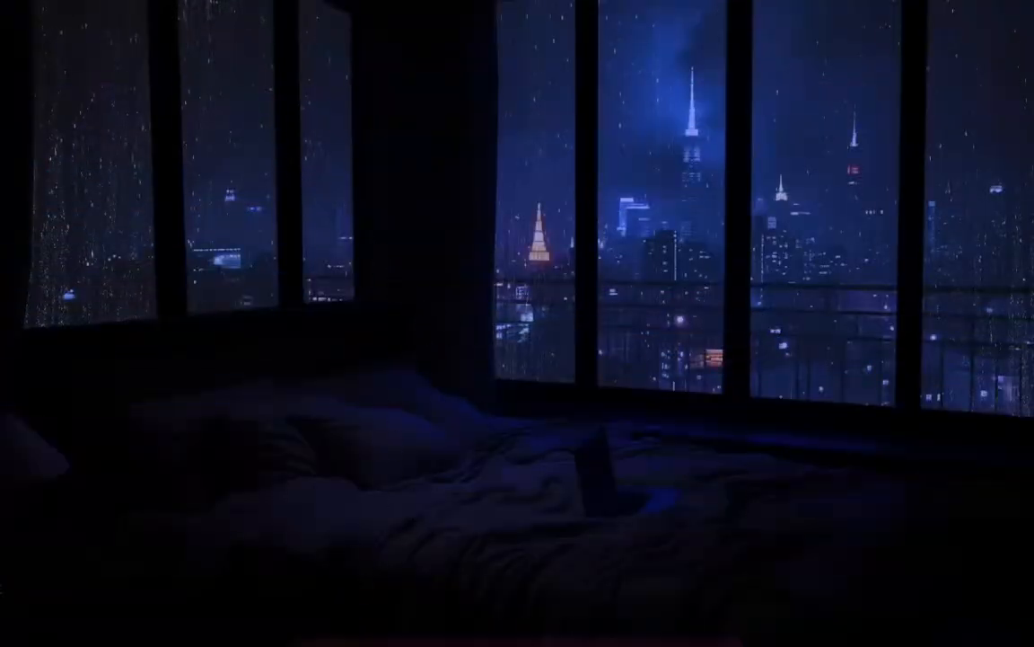
# Launch Ardour 8 from the Multimedia applications and open the recent session "miss me".
pyautogui.click(289, 612)
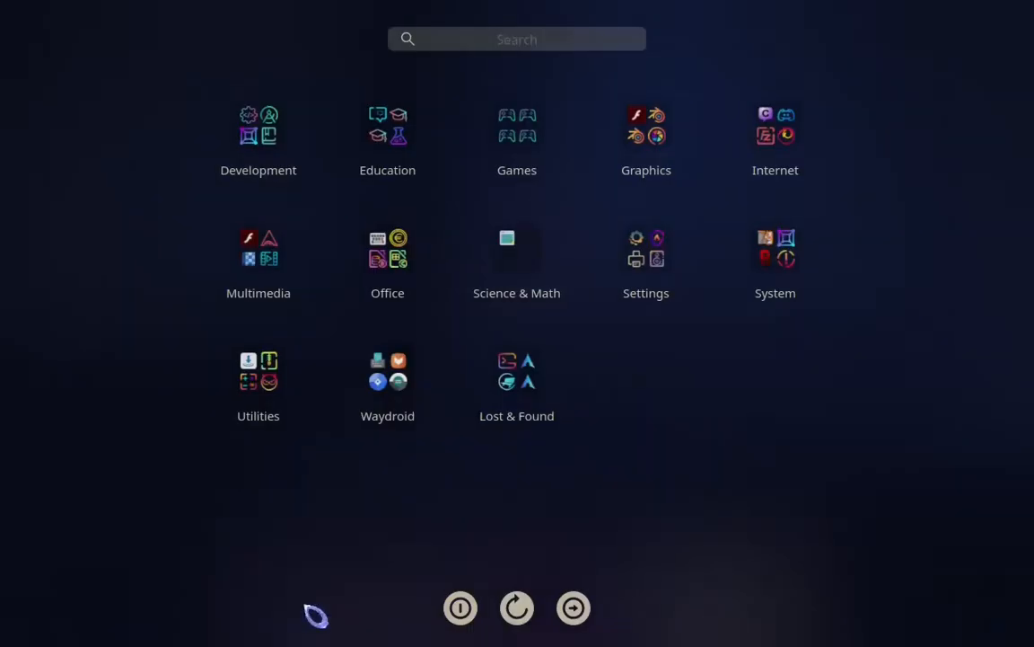
pyautogui.click(269, 318)
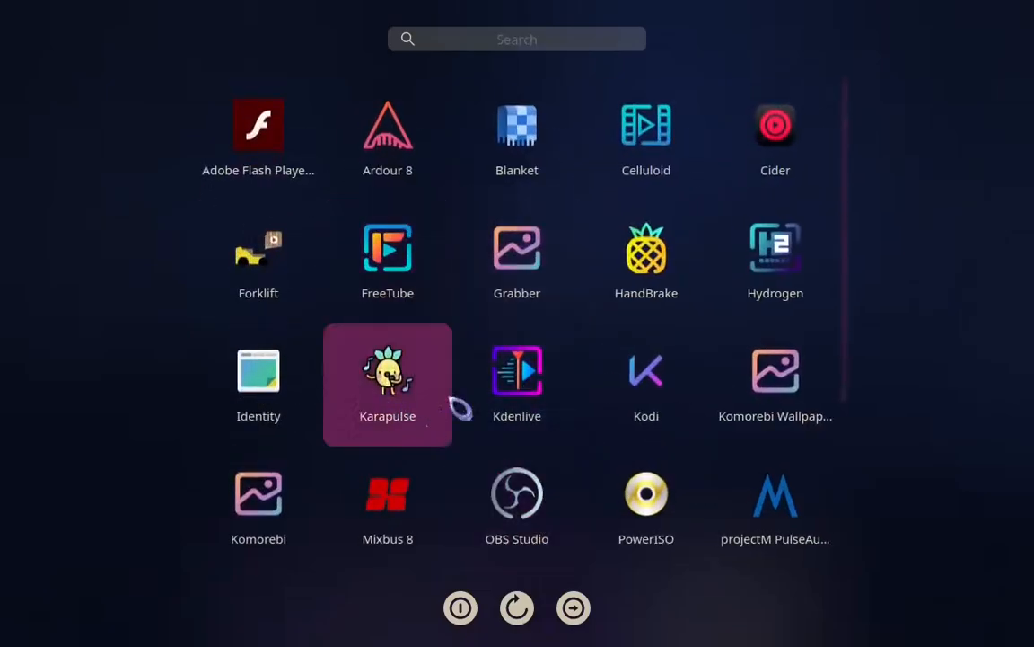
pyautogui.doubleClick(622, 437)
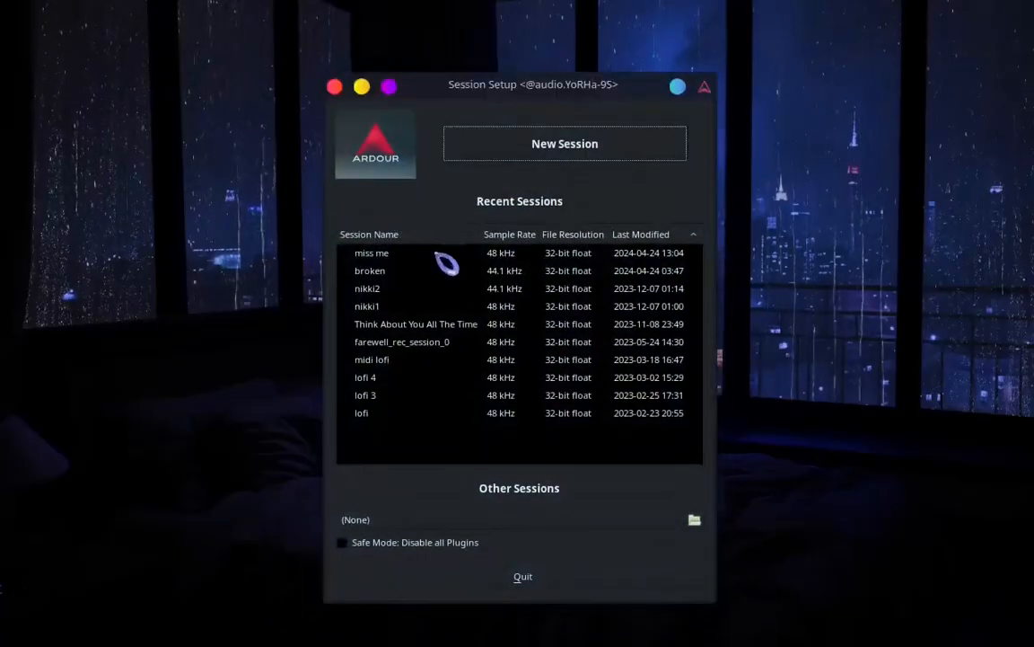
pyautogui.click(404, 251)
pyautogui.click(668, 577)
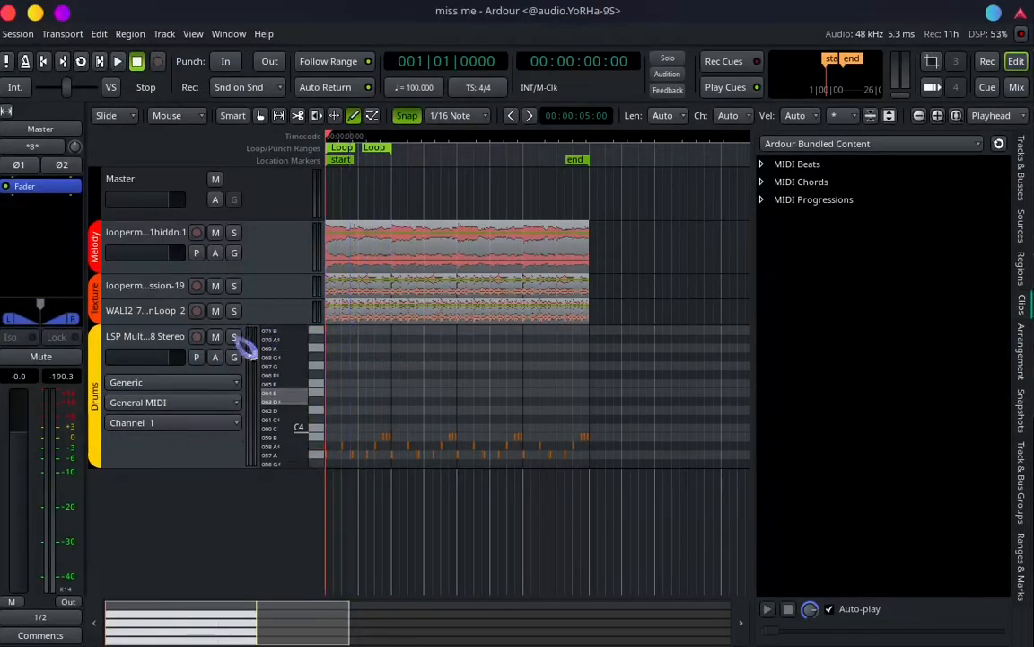
# Select the Melody track, the Texture tracks, the LSP Multi-Sampler drum track and the Master in turn to inspect their mixer strips.
pyautogui.click(268, 266)
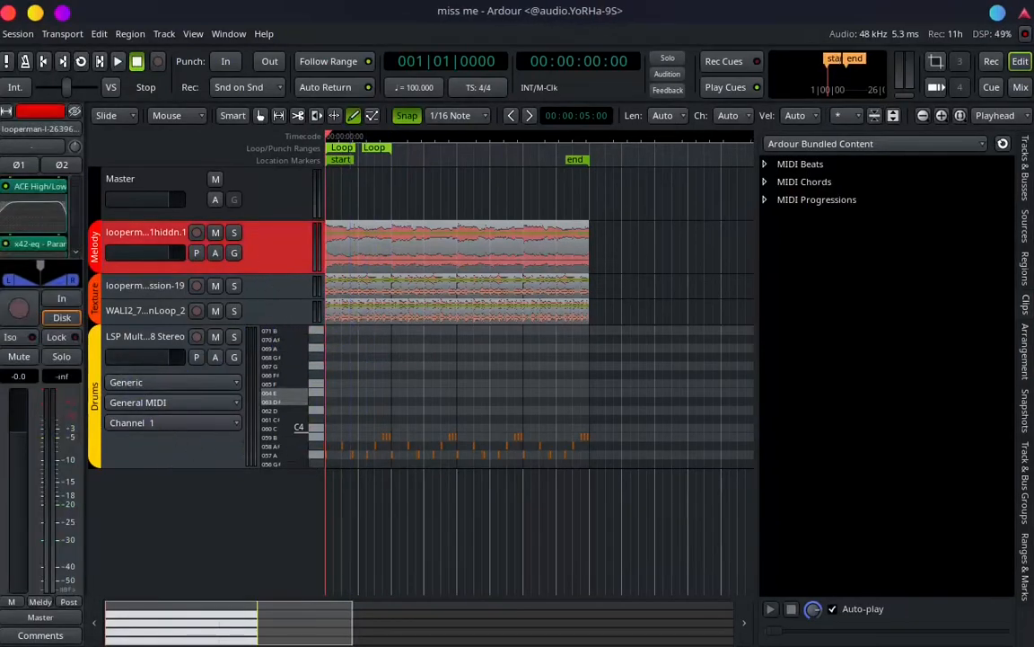
pyautogui.click(280, 297)
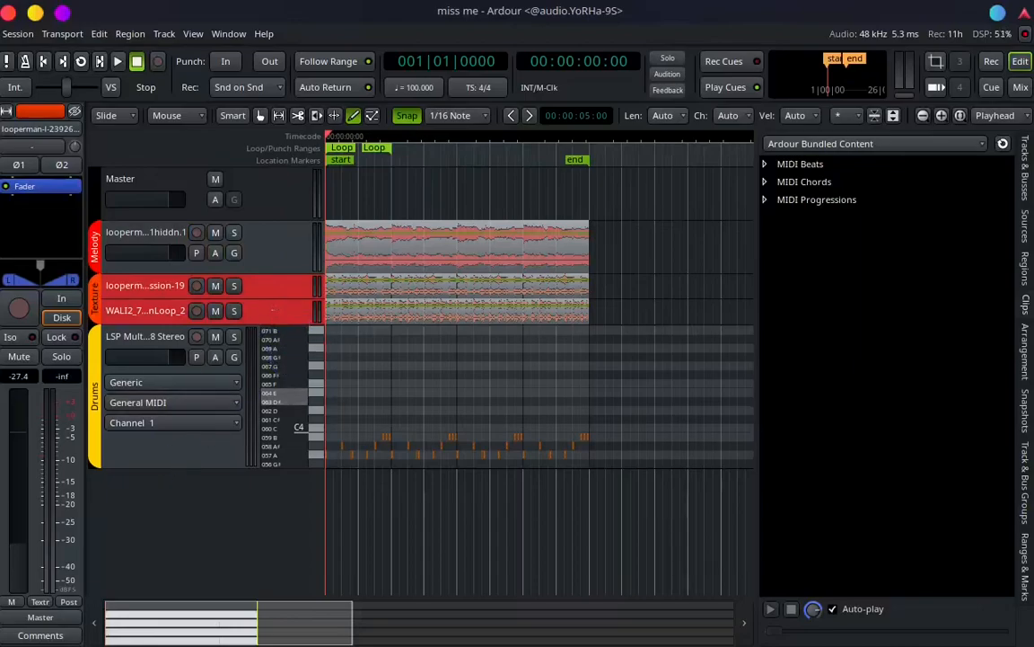
pyautogui.click(165, 440)
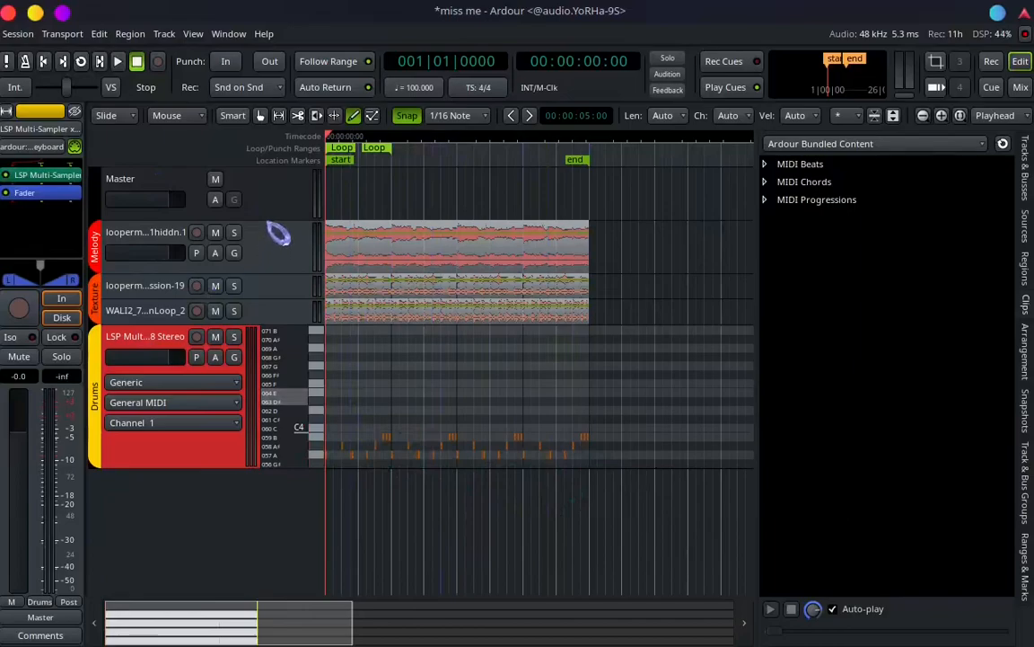
pyautogui.click(256, 193)
# Play the session from the start with the system volume raised, and stop playback.
pyautogui.click(116, 61)
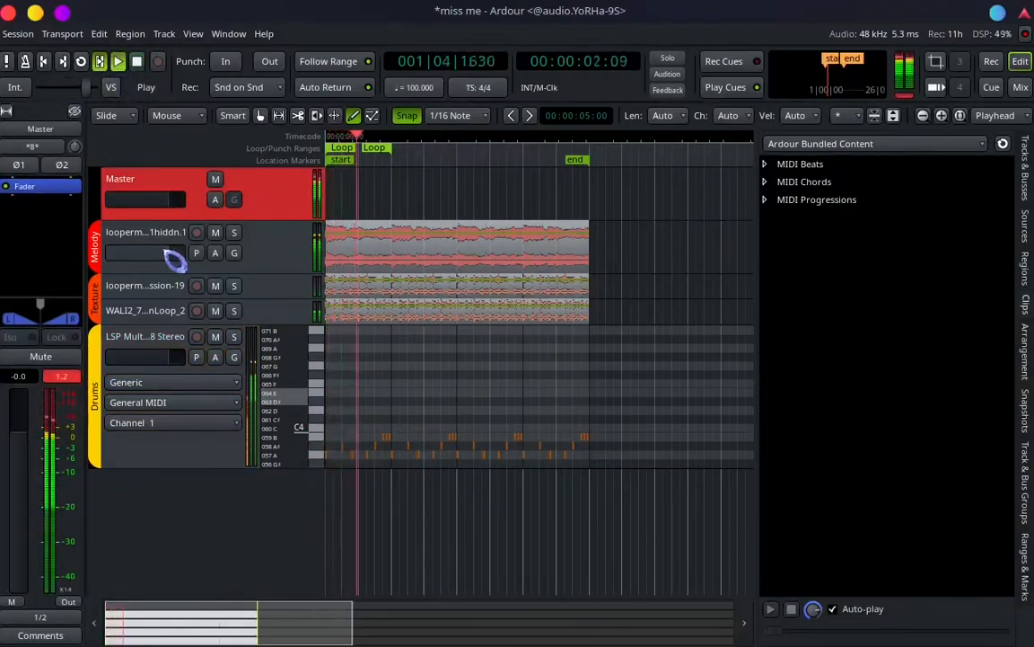
pyautogui.press('XF86AudioRaiseVolume')
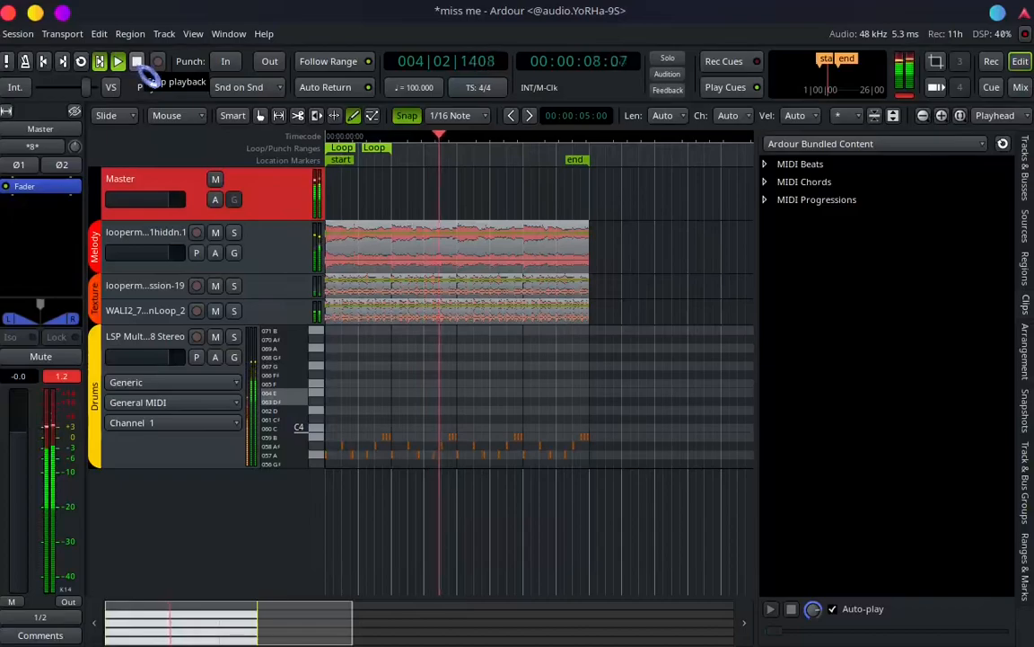
pyautogui.click(138, 62)
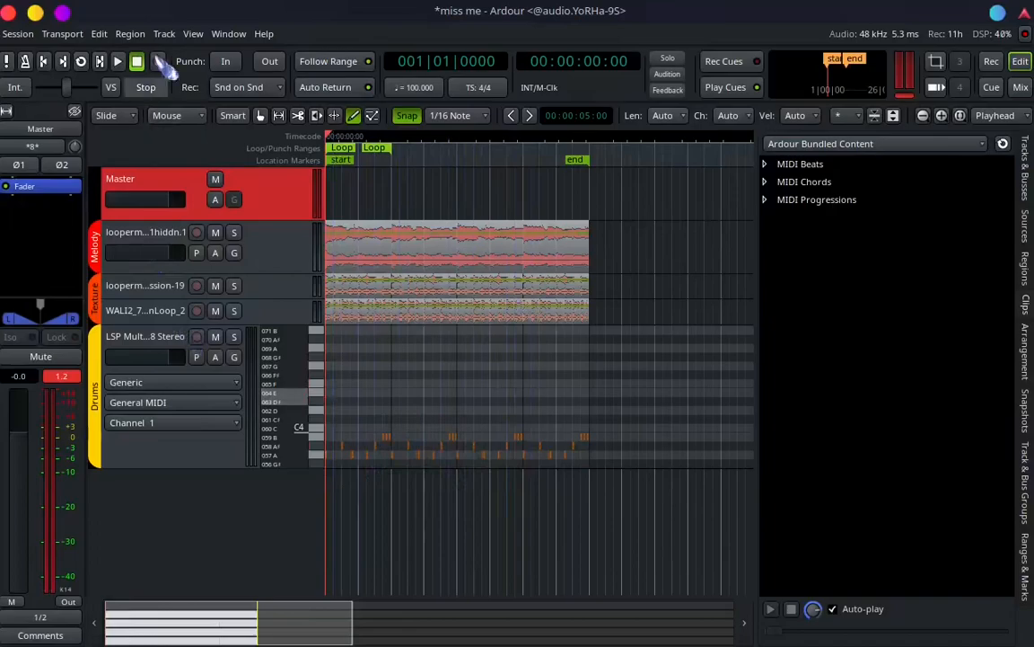
# Hide the Editor Mixer and the Editor List from the editor view.
pyautogui.click(193, 34)
pyautogui.click(238, 284)
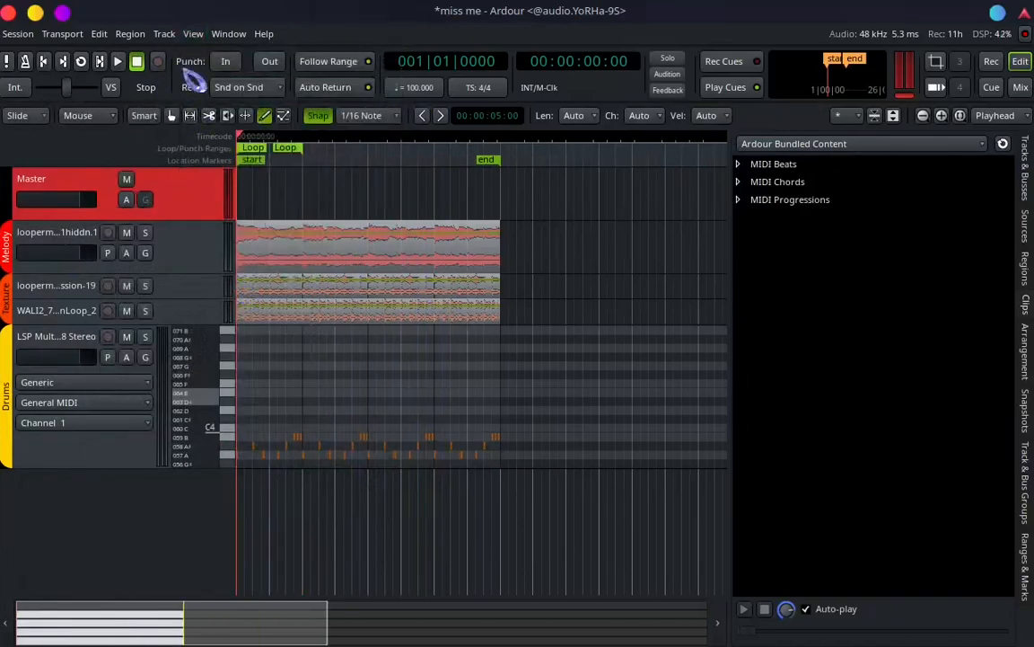
pyautogui.click(196, 36)
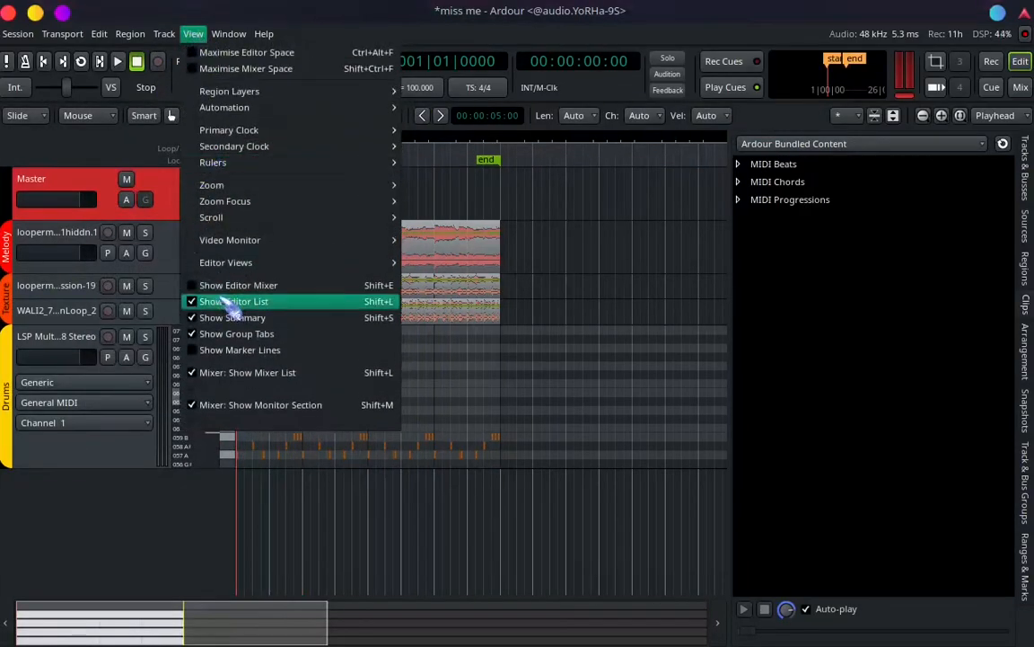
pyautogui.click(214, 298)
pyautogui.click(230, 35)
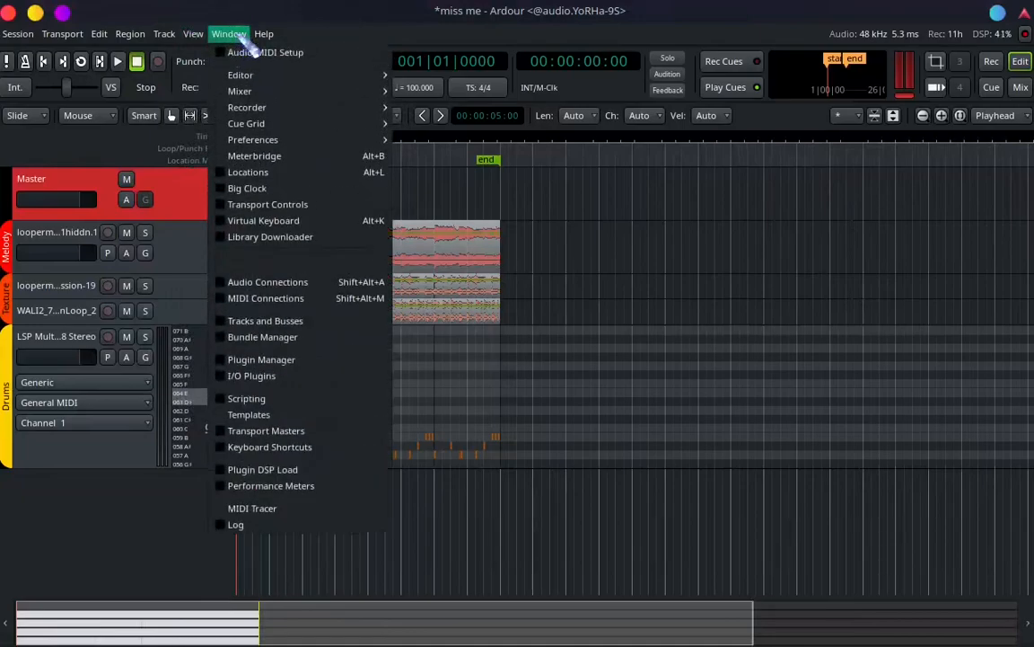
pyautogui.click(230, 35)
# Start creating a new session and close the "miss me" session without saving.
pyautogui.click(18, 35)
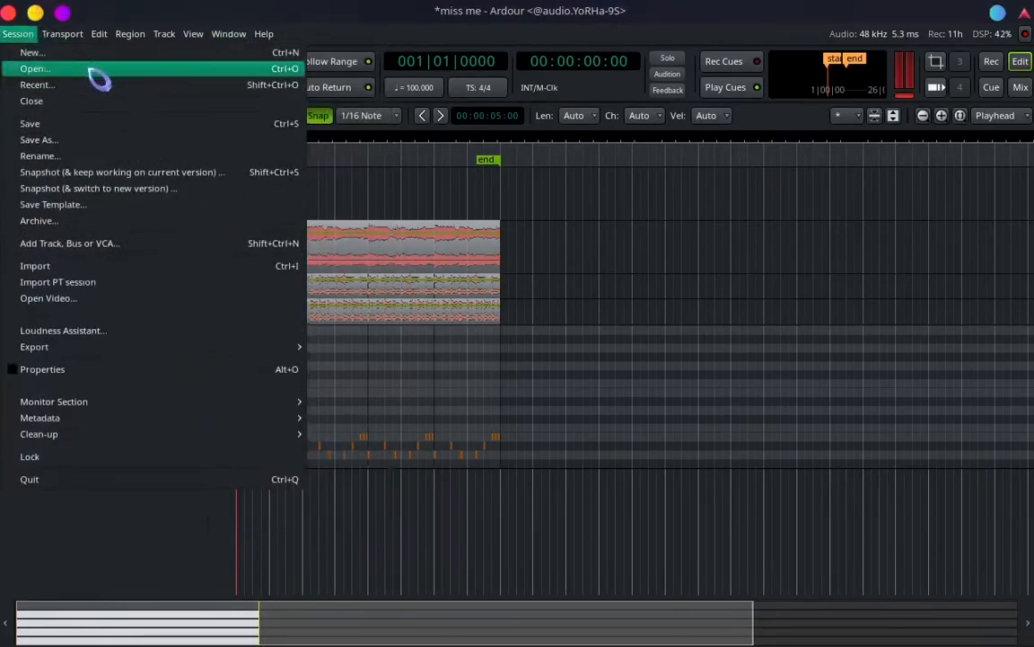
pyautogui.click(32, 52)
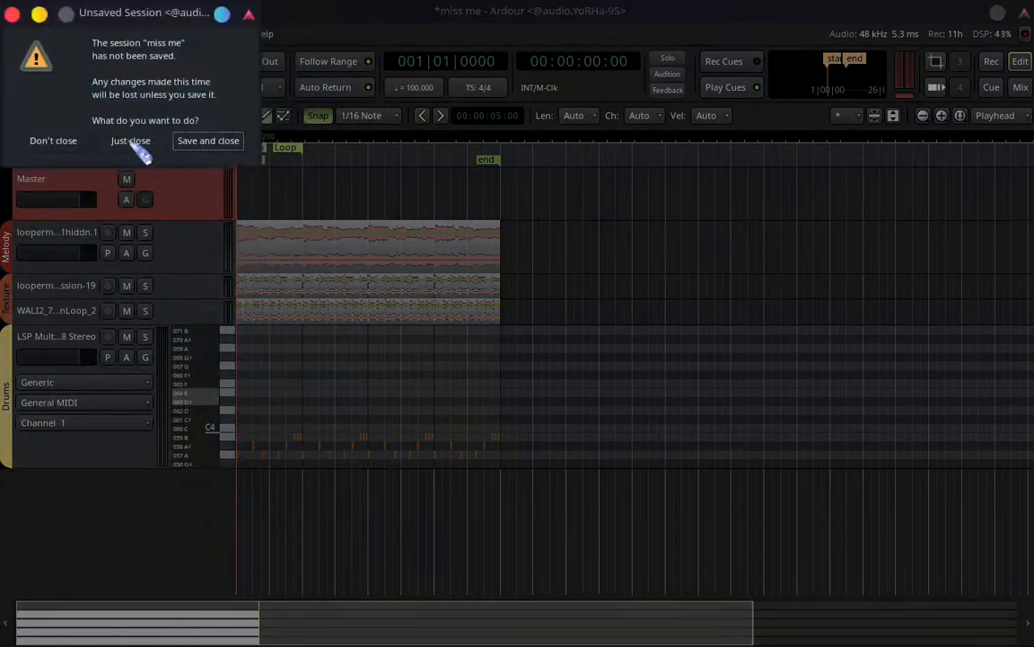
pyautogui.click(131, 143)
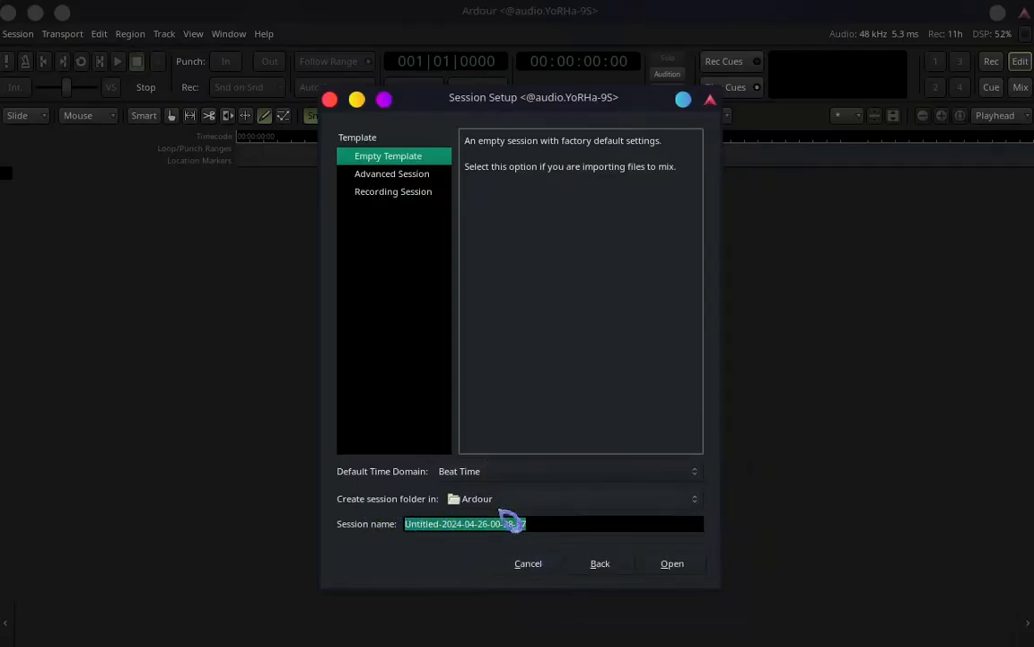
# Create the session from the Empty Template and start its audio engine with PulseAudio selected and Autostart enabled.
pyautogui.click(674, 563)
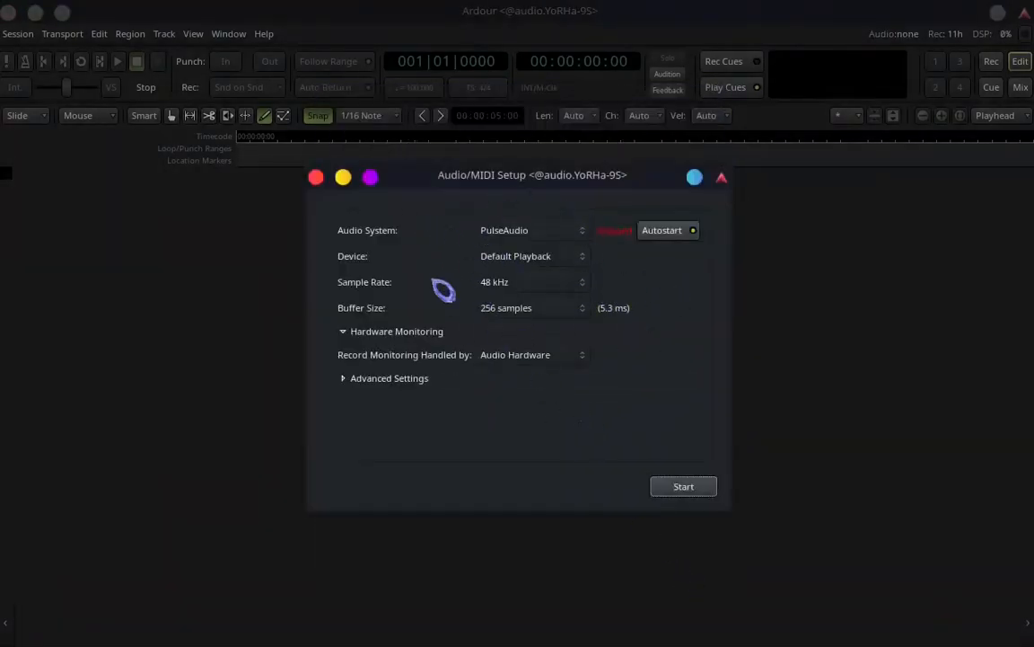
pyautogui.click(585, 230)
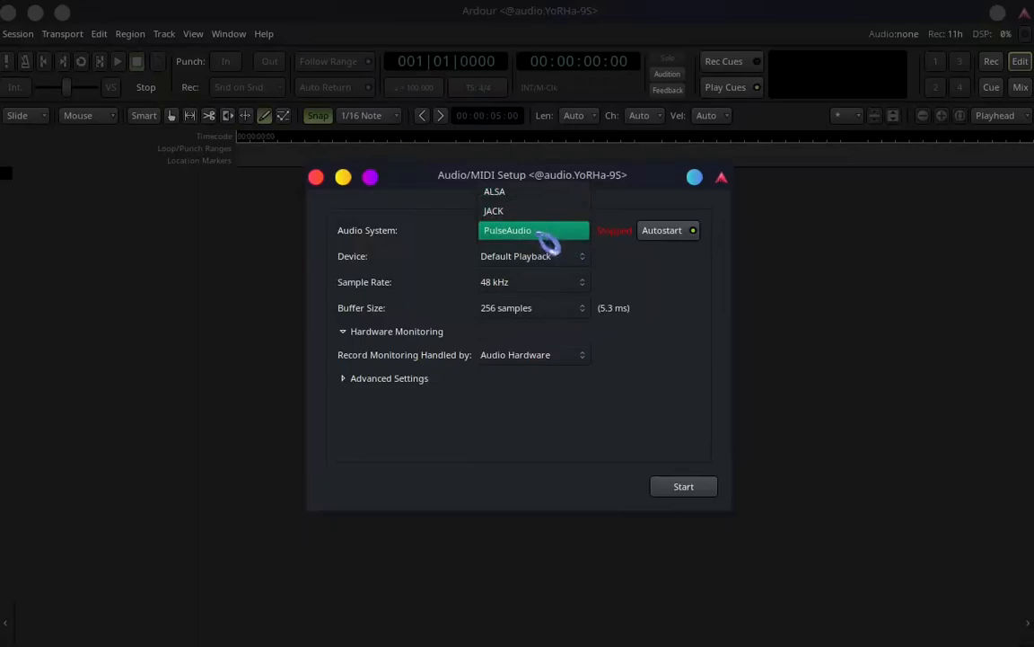
pyautogui.click(550, 232)
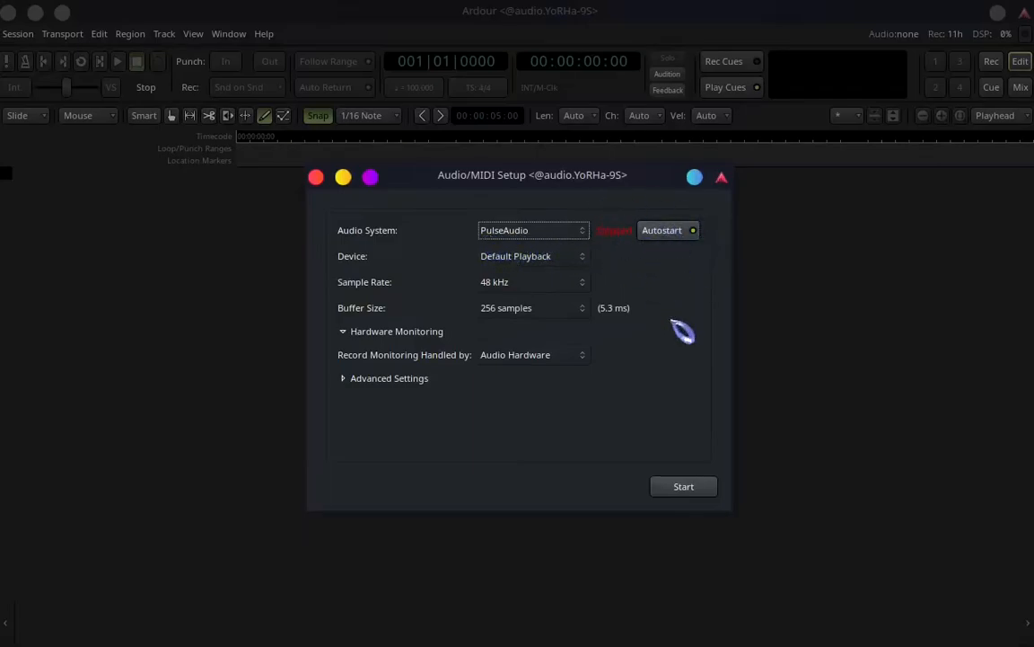
pyautogui.click(683, 228)
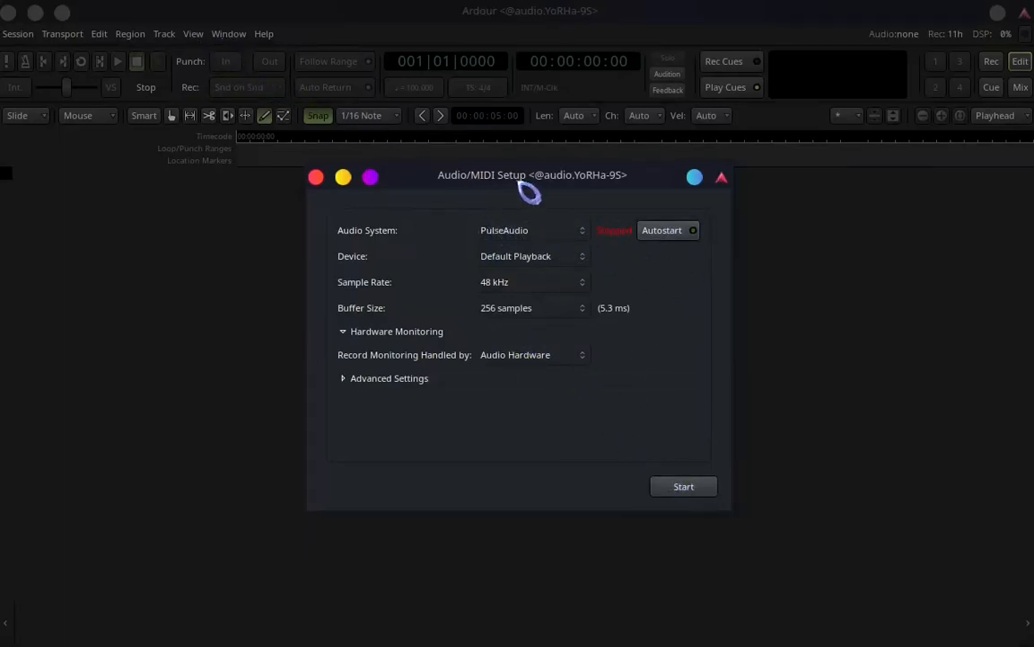
pyautogui.click(687, 231)
pyautogui.click(684, 489)
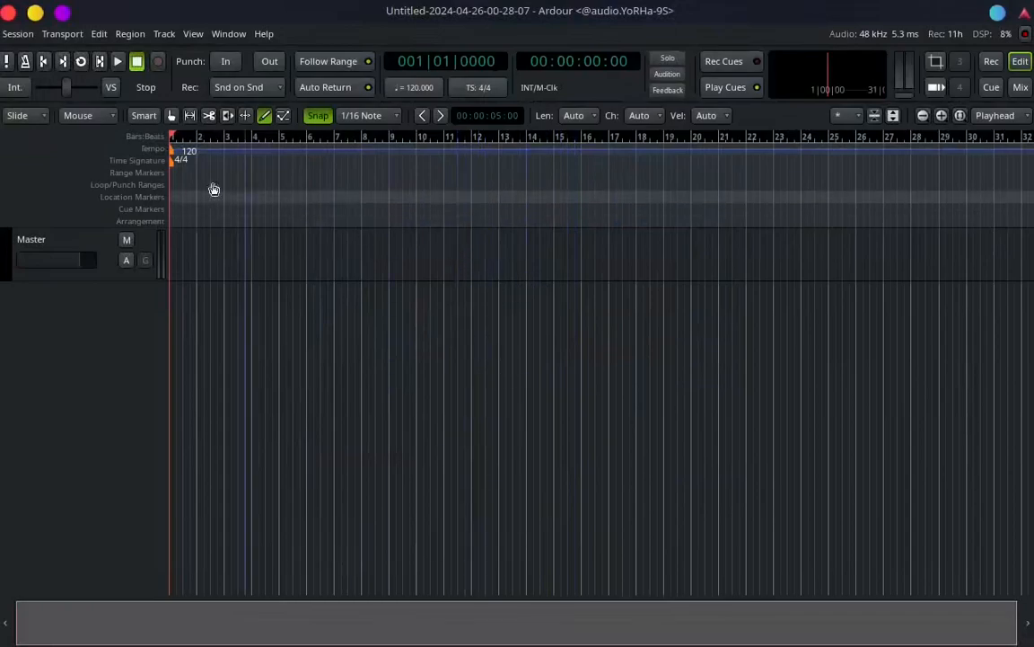
# Play the empty session briefly from the start and stop playback.
pyautogui.click(118, 61)
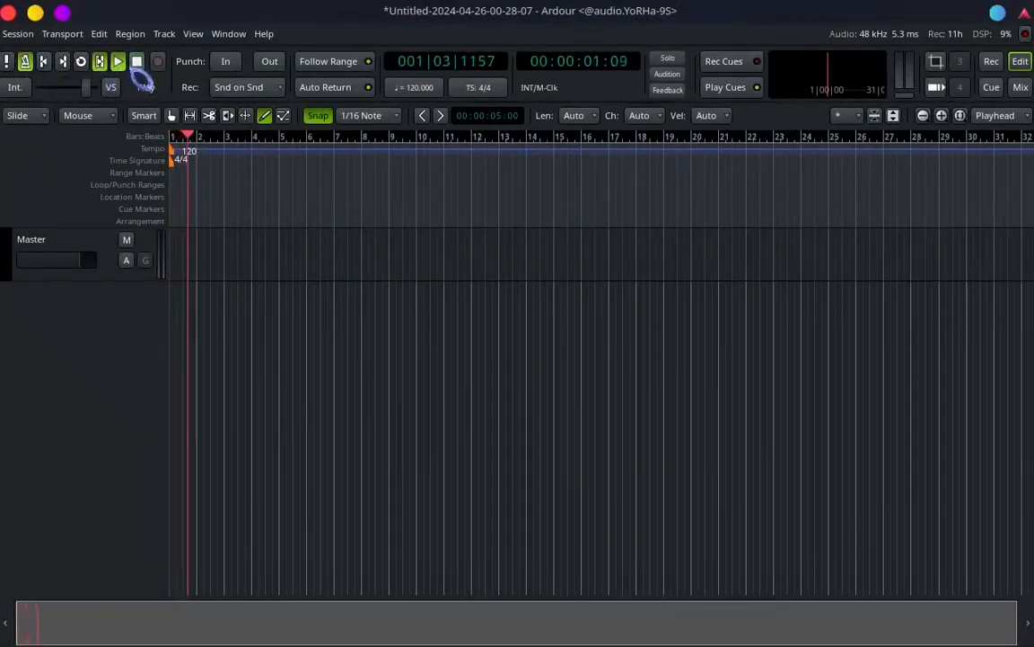
pyautogui.click(137, 61)
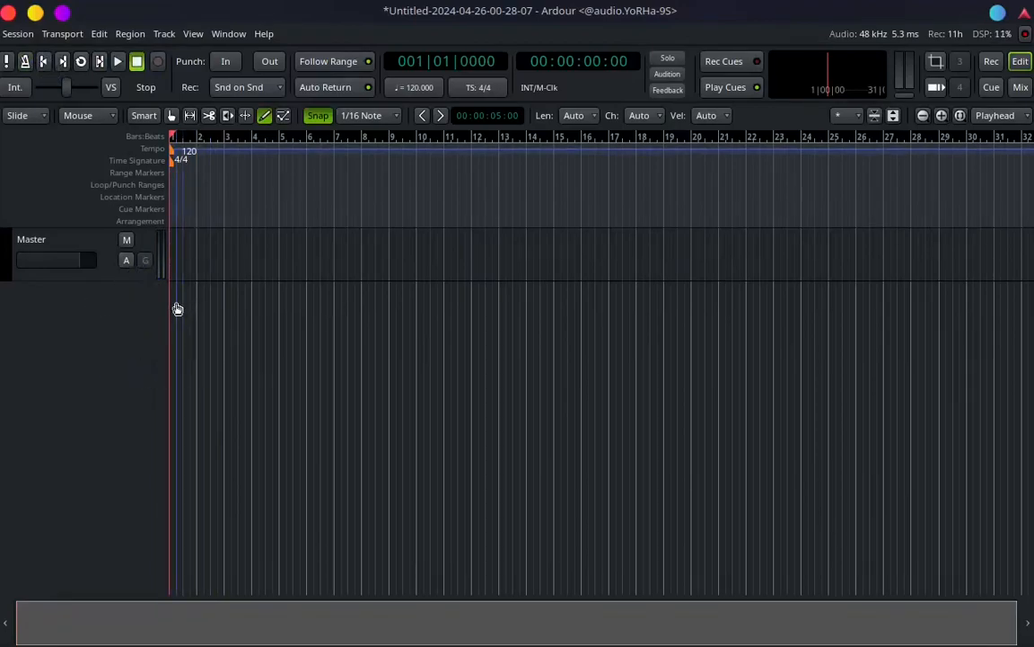
# Open the Audio Connections in an enlarged window and compare the hardware destinations with the system's audio output devices.
pyautogui.click(232, 35)
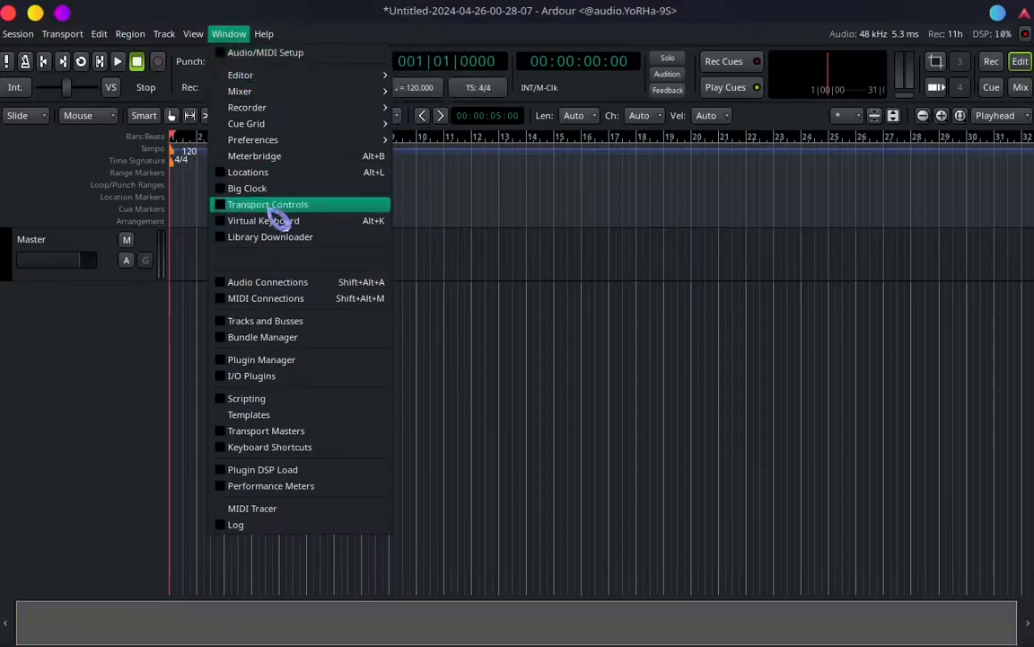
pyautogui.click(310, 284)
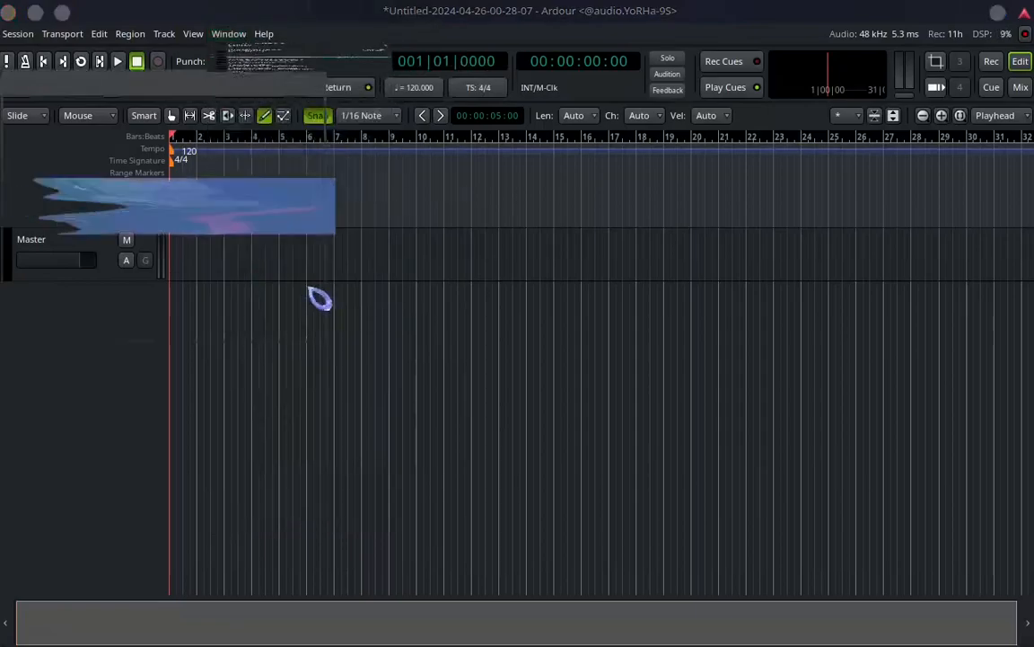
pyautogui.moveTo(219, 81); pyautogui.dragTo(500, 176)
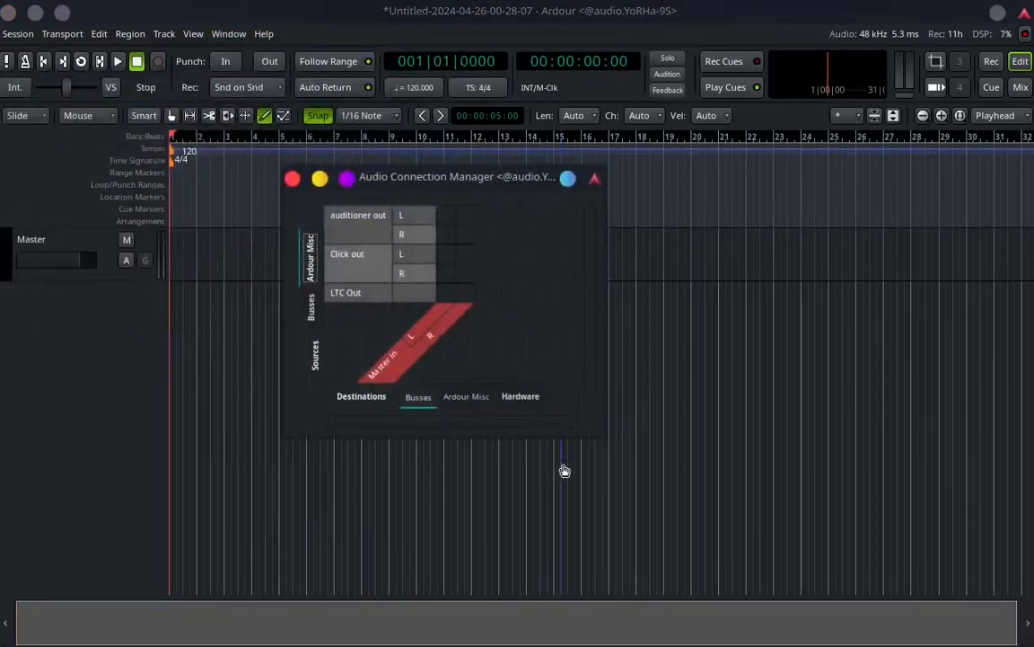
pyautogui.moveTo(597, 437); pyautogui.dragTo(734, 536)
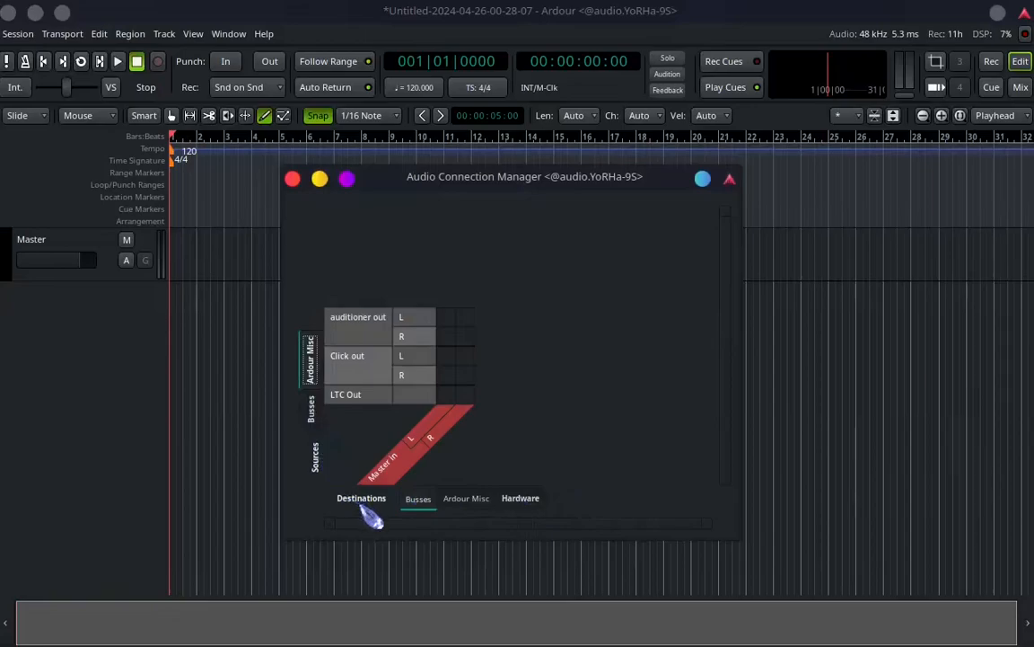
pyautogui.click(525, 500)
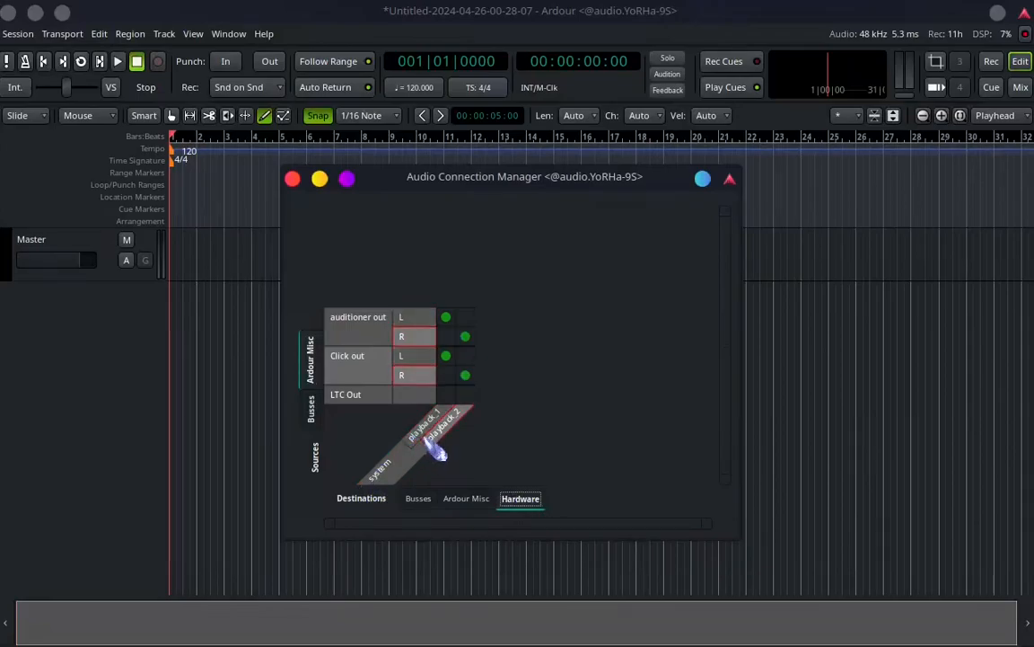
pyautogui.click(814, 15)
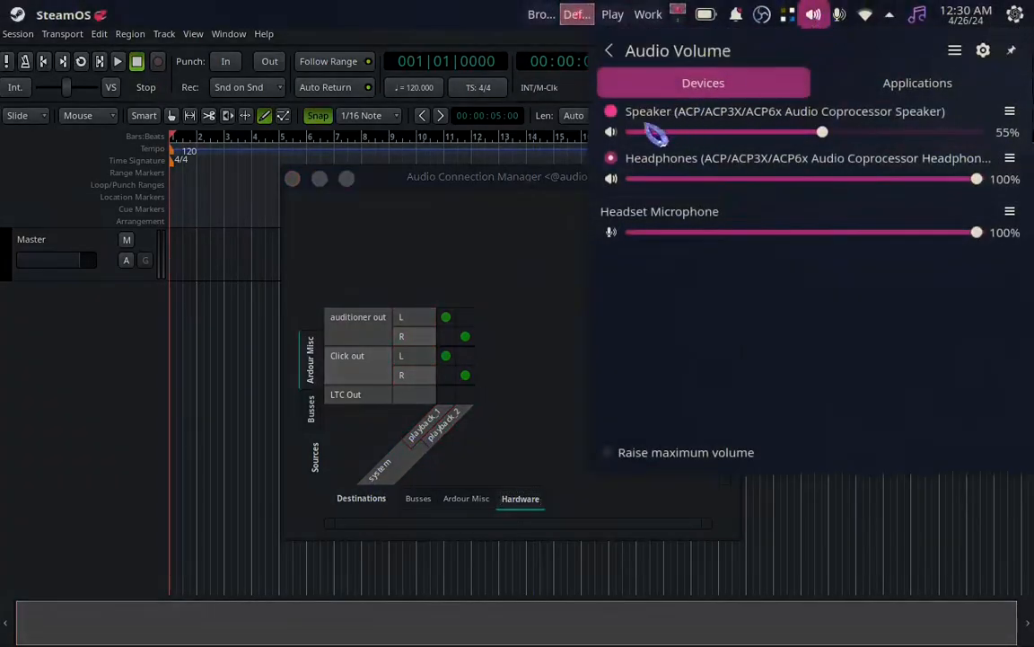
pyautogui.click(581, 450)
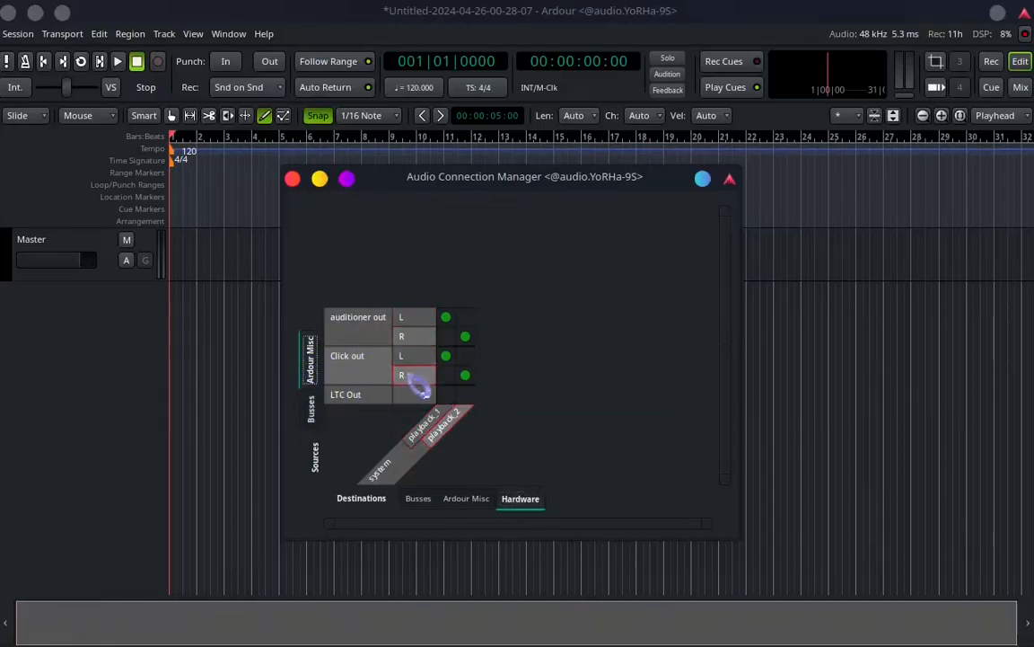
# Examine the routing of the Ardour Misc and Busses sources to the Busses and Hardware destinations, and close the connection manager.
pyautogui.click(465, 336)
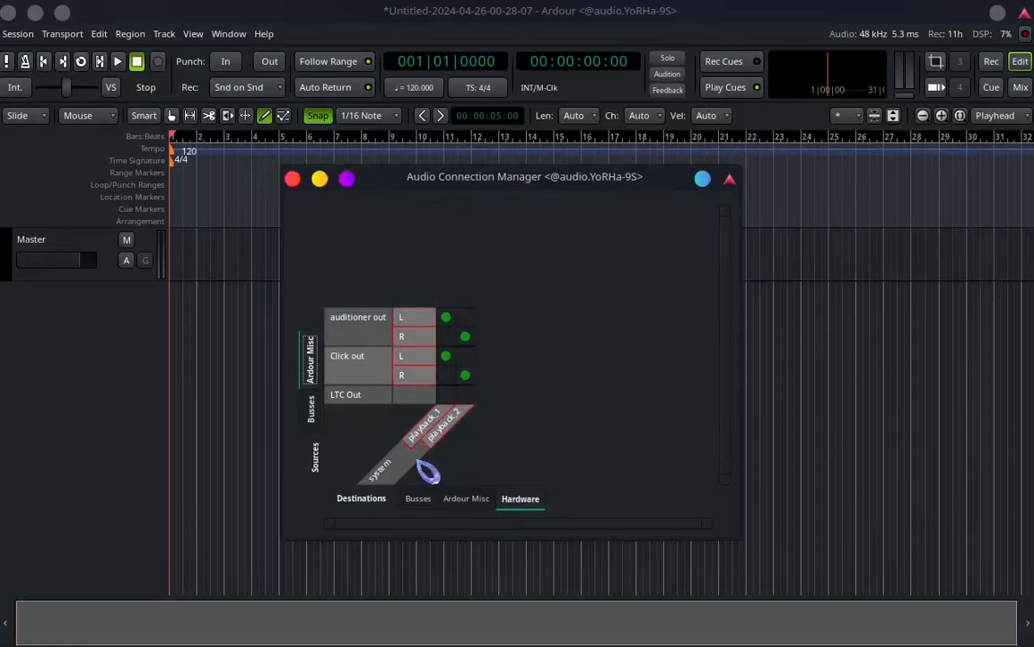
pyautogui.click(314, 412)
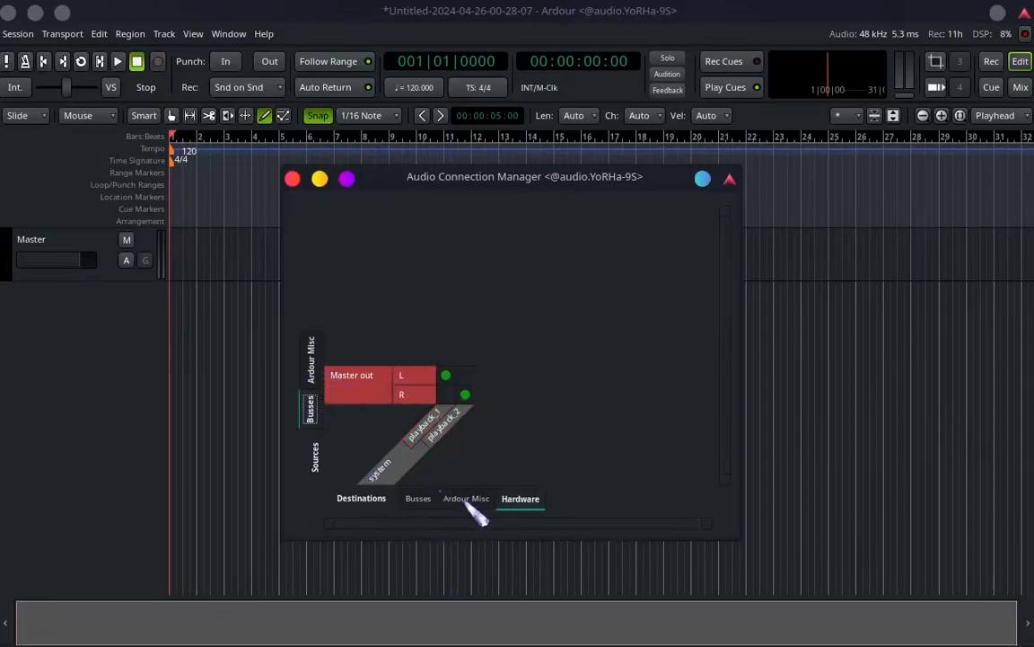
pyautogui.click(420, 503)
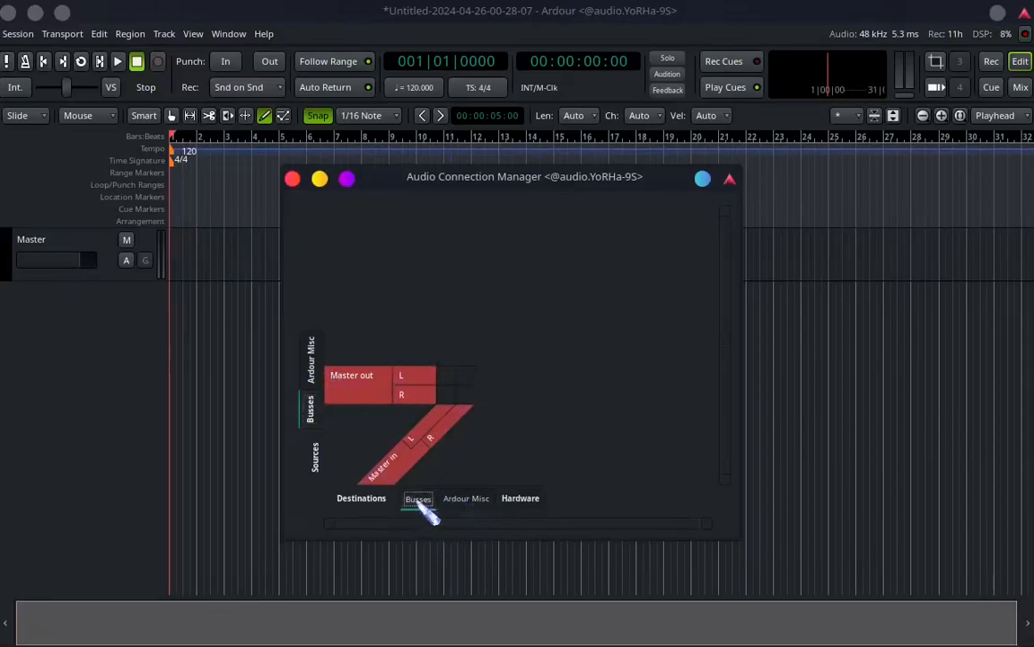
pyautogui.click(316, 377)
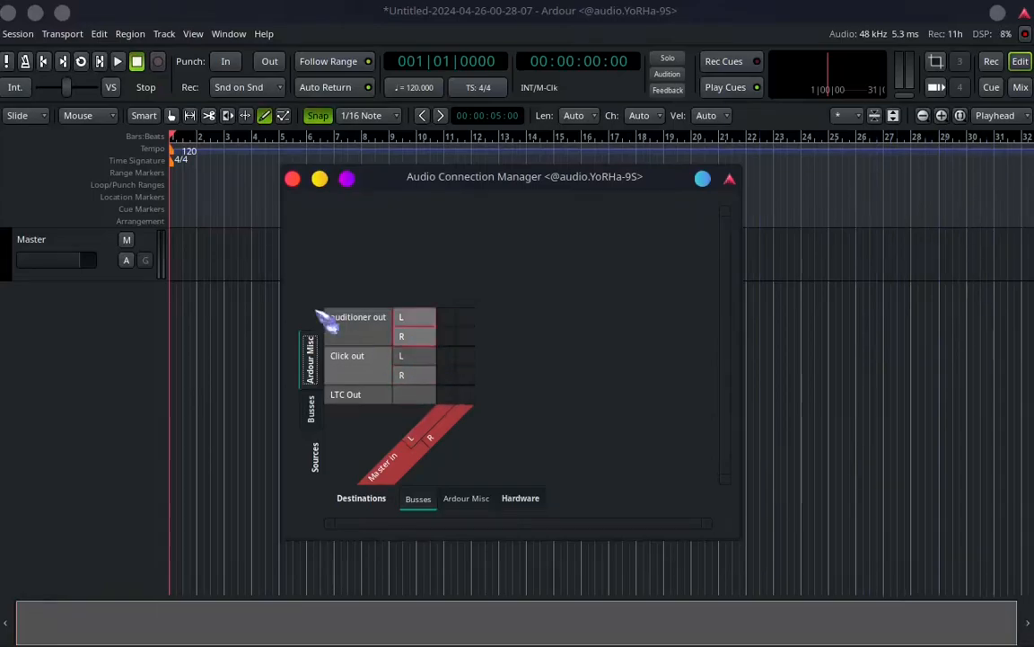
pyautogui.click(515, 501)
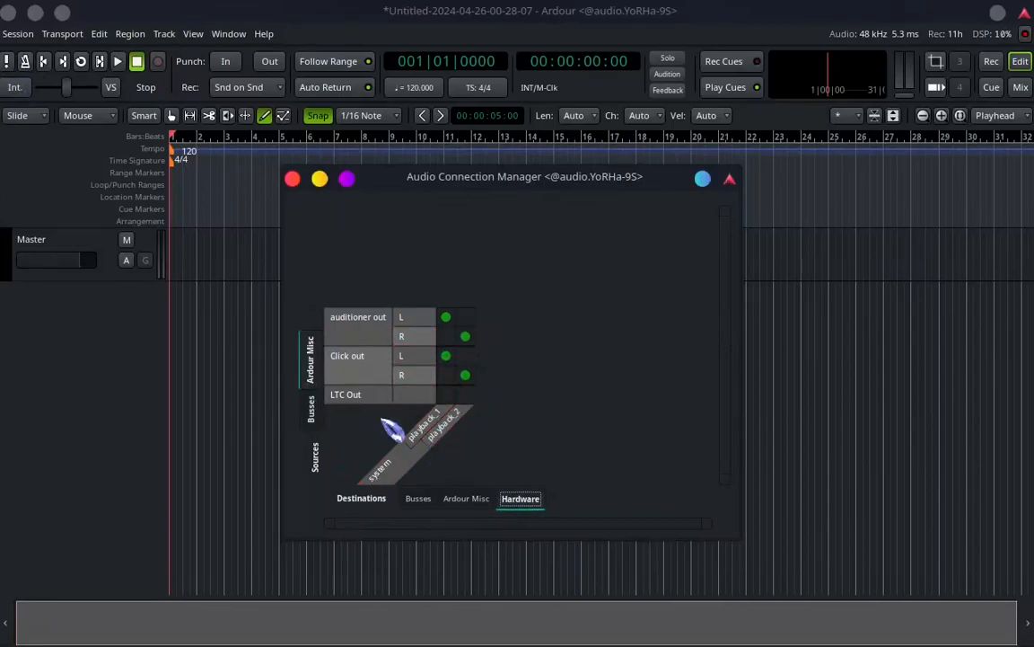
pyautogui.click(314, 410)
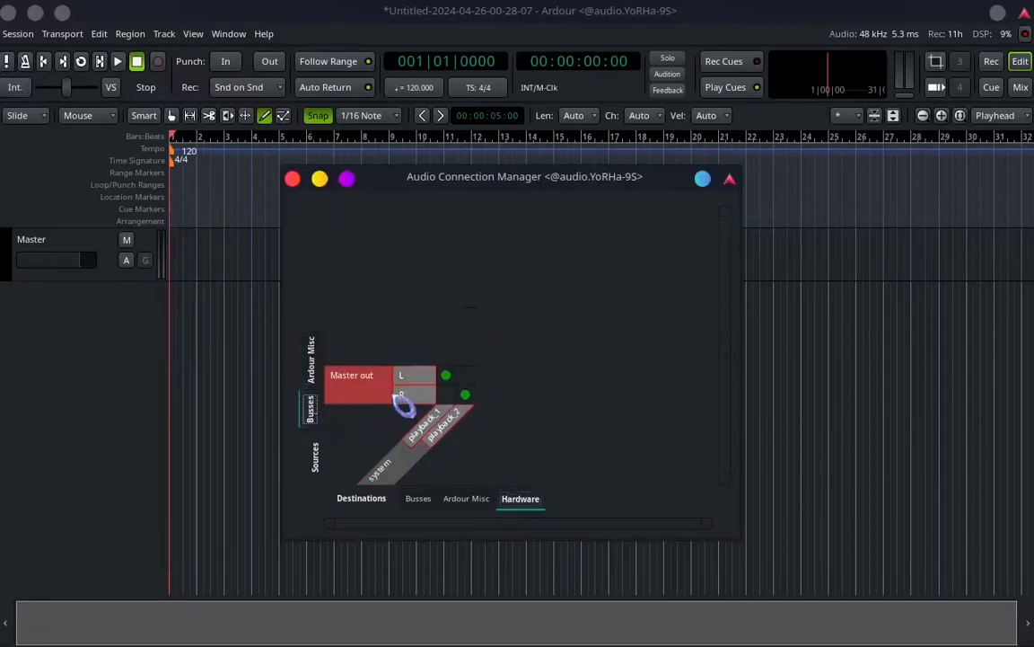
pyautogui.click(465, 395)
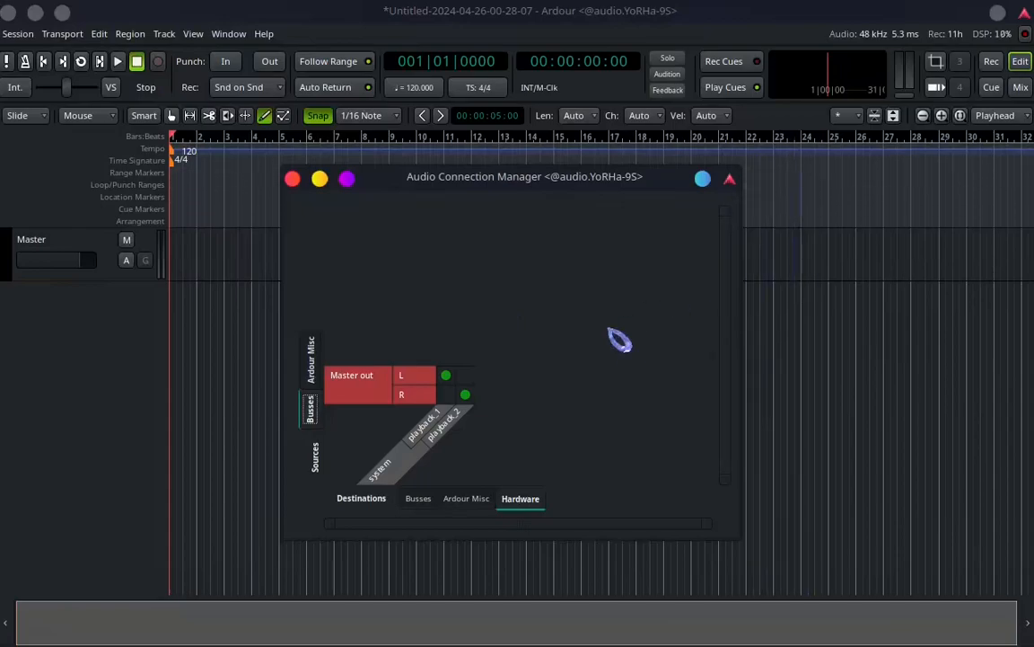
pyautogui.click(292, 179)
# Switch the session's audio system to JACK in the Audio/MIDI Setup and close the setup.
pyautogui.click(227, 35)
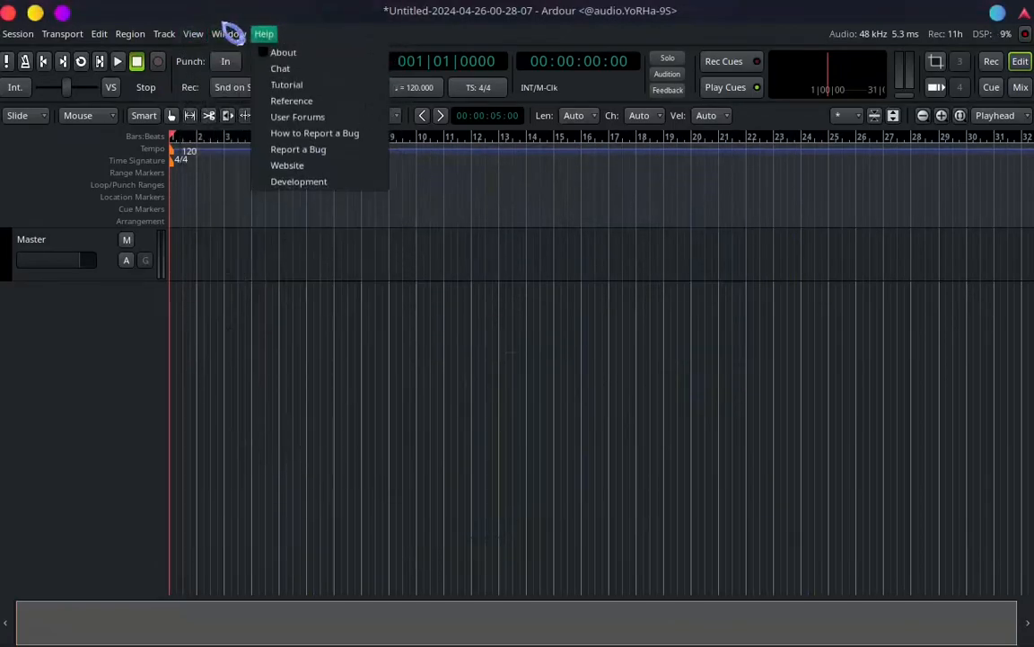
pyautogui.click(251, 51)
pyautogui.click(544, 222)
pyautogui.click(552, 196)
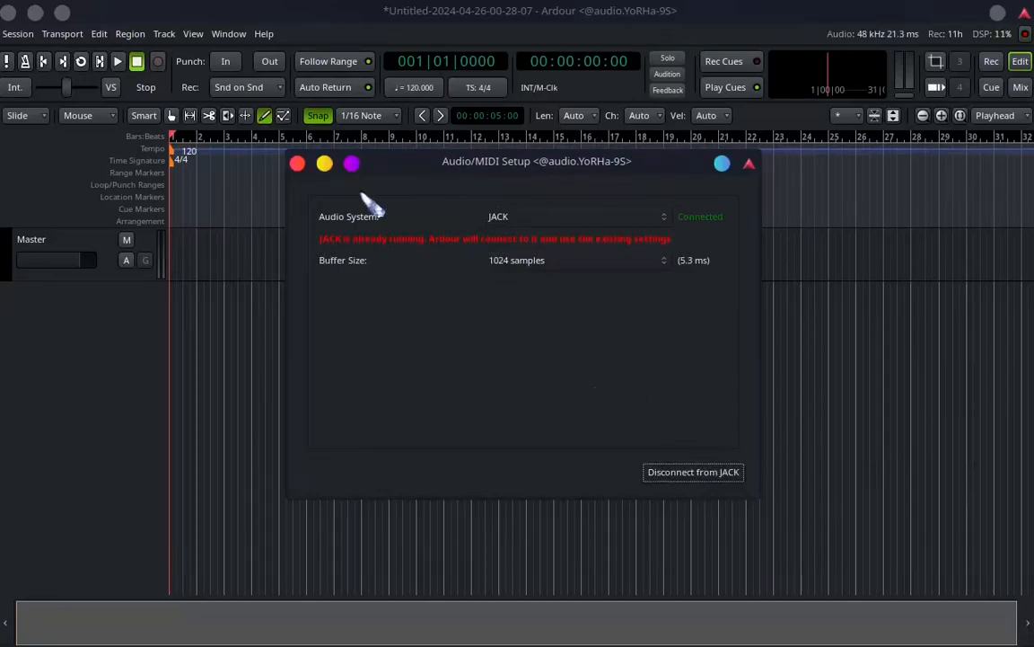
pyautogui.click(297, 164)
# Examine the External, Hardware and Busses sources against the JACK hardware destinations and the system's audio devices, and close the connection manager.
pyautogui.click(229, 33)
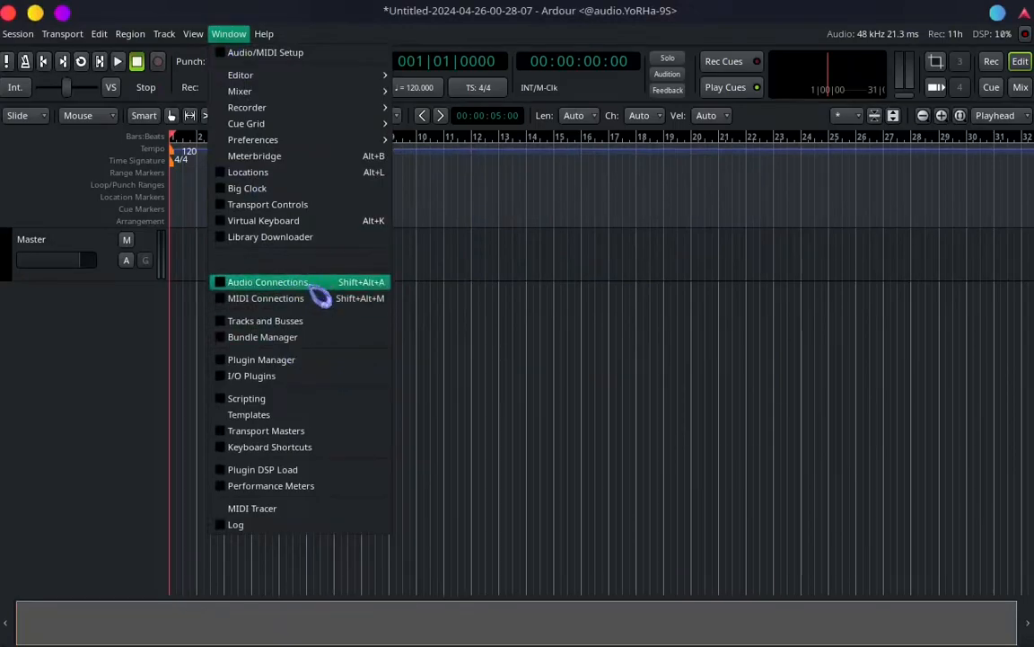
pyautogui.click(306, 292)
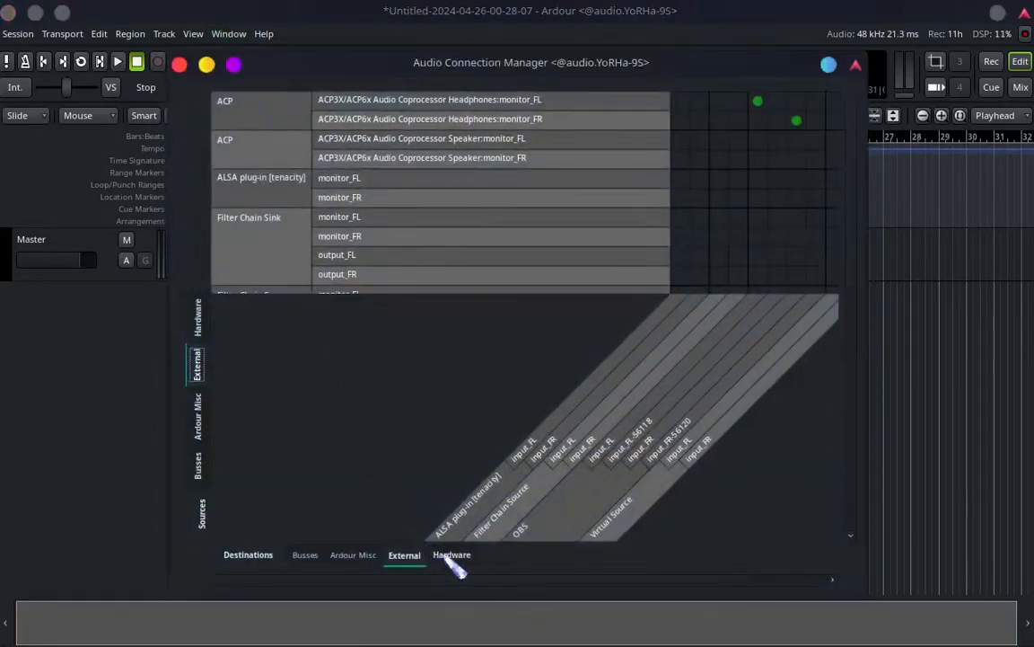
pyautogui.click(452, 555)
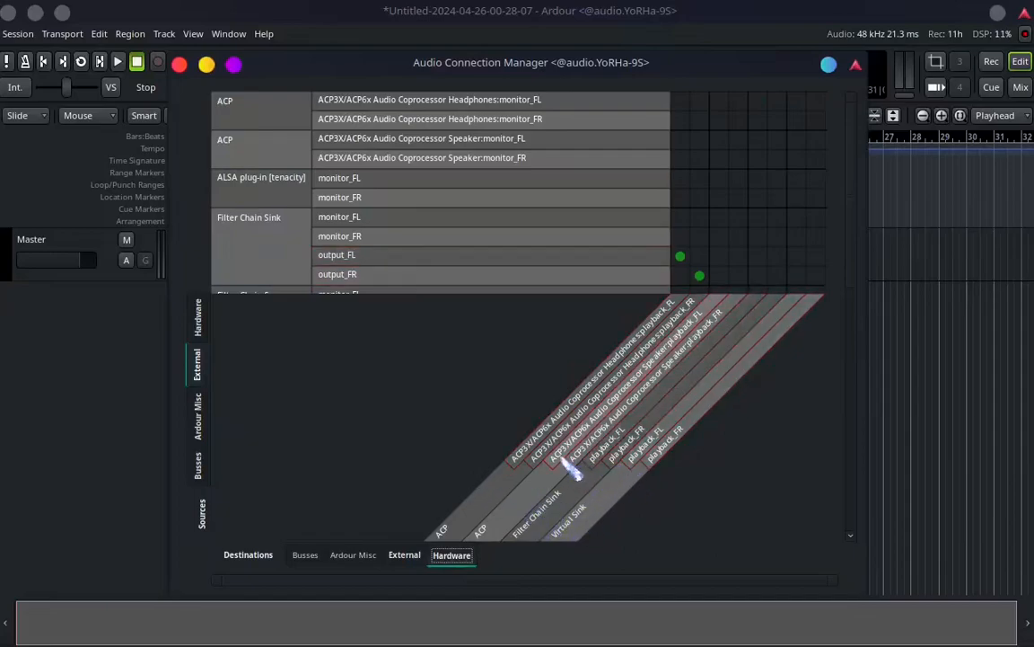
pyautogui.click(198, 316)
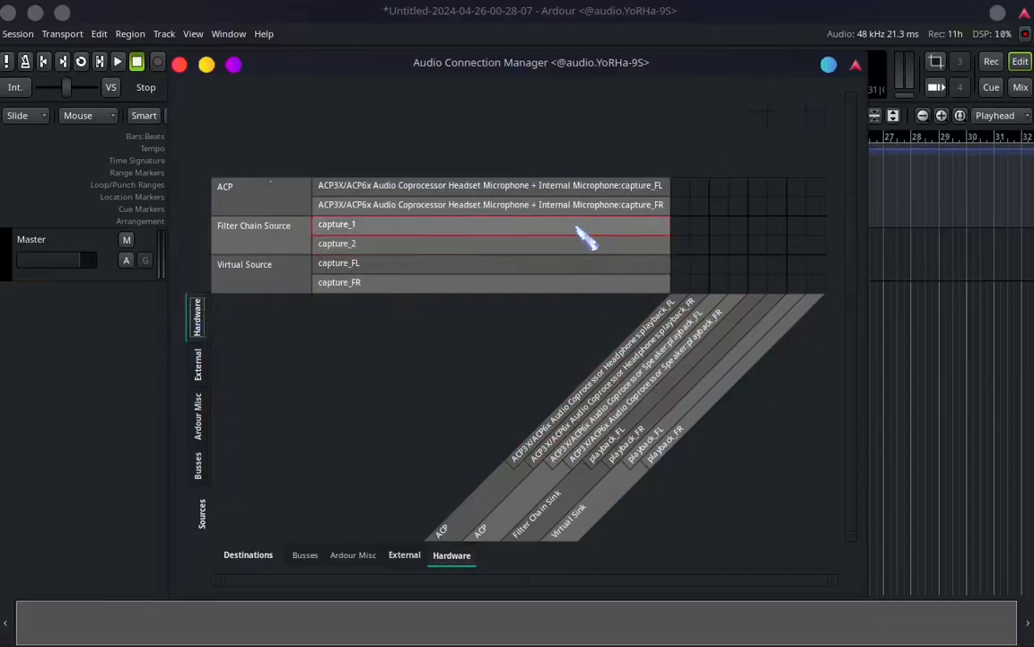
pyautogui.click(199, 465)
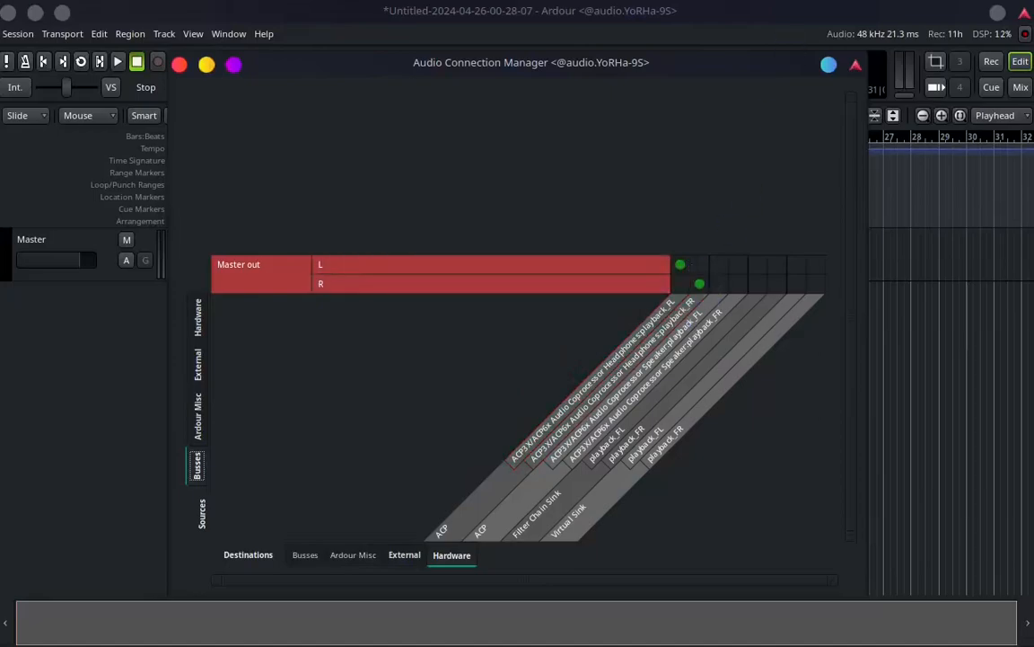
pyautogui.click(814, 14)
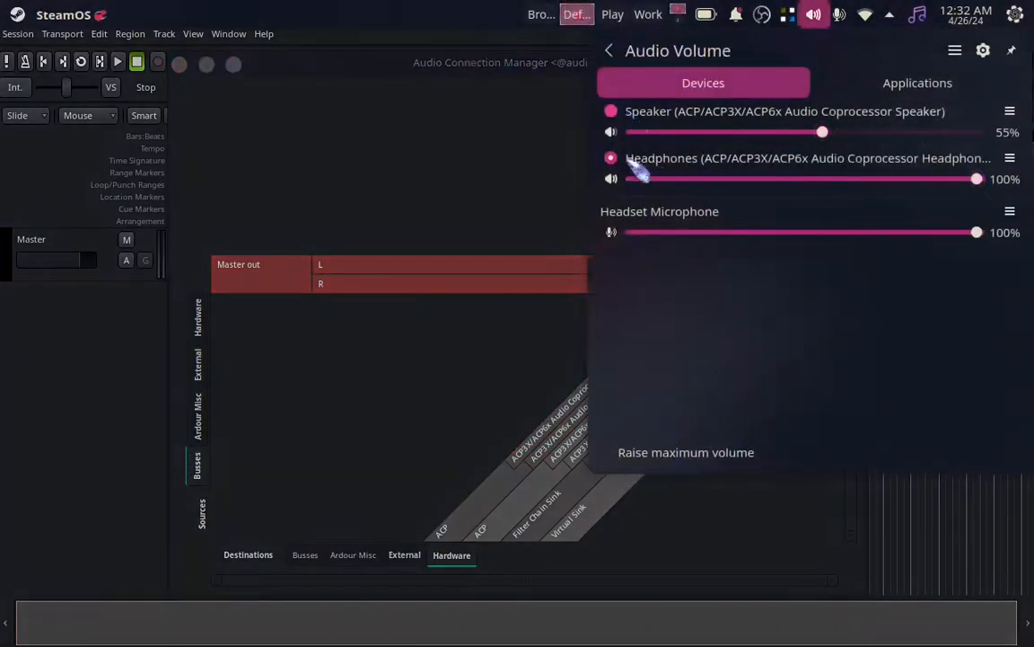
pyautogui.click(478, 180)
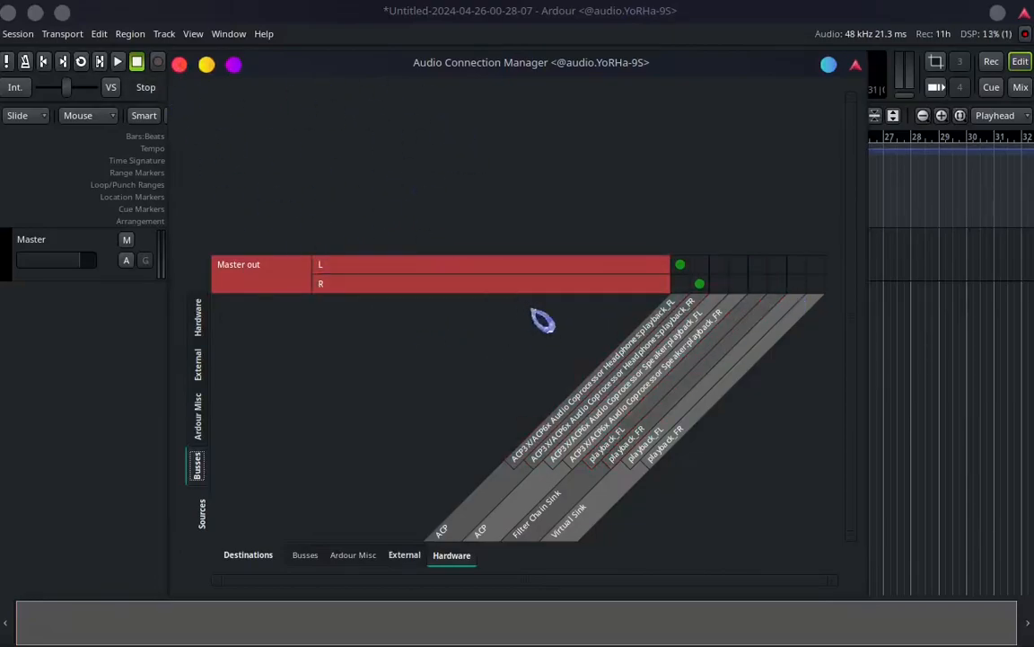
pyautogui.click(179, 65)
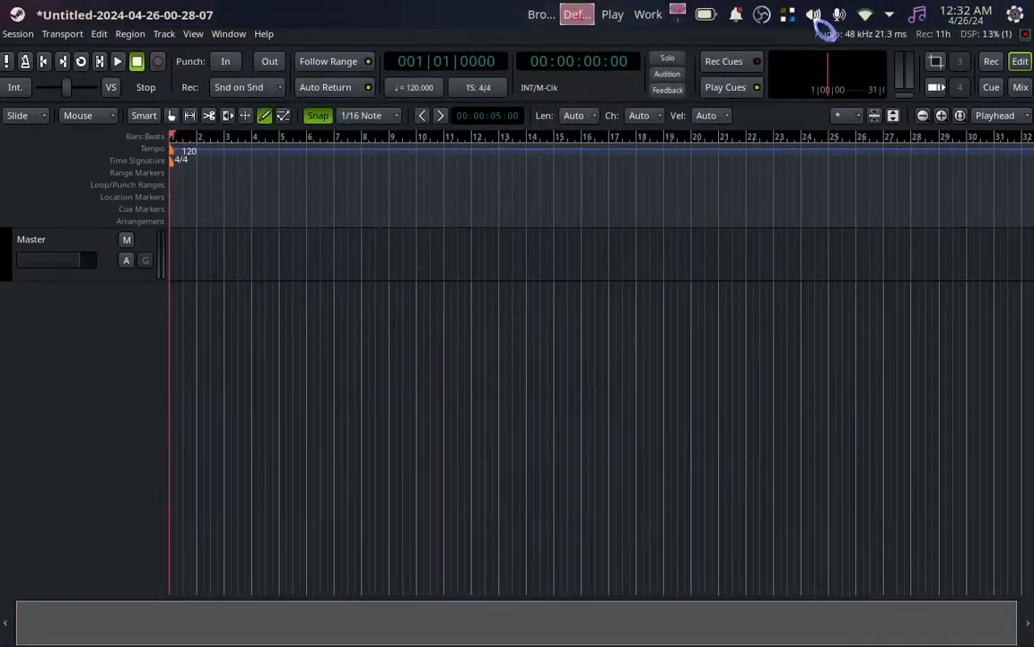
# Disconnect from JACK in the Audio/MIDI Setup and start the audio engine with PulseAudio.
pyautogui.click(229, 33)
pyautogui.click(232, 51)
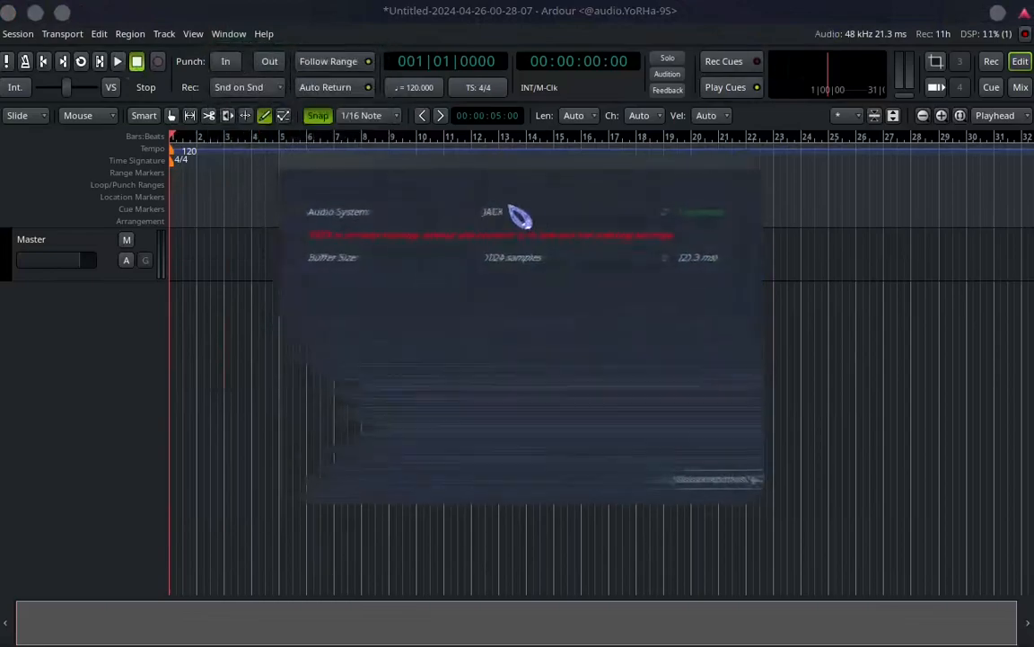
pyautogui.click(689, 472)
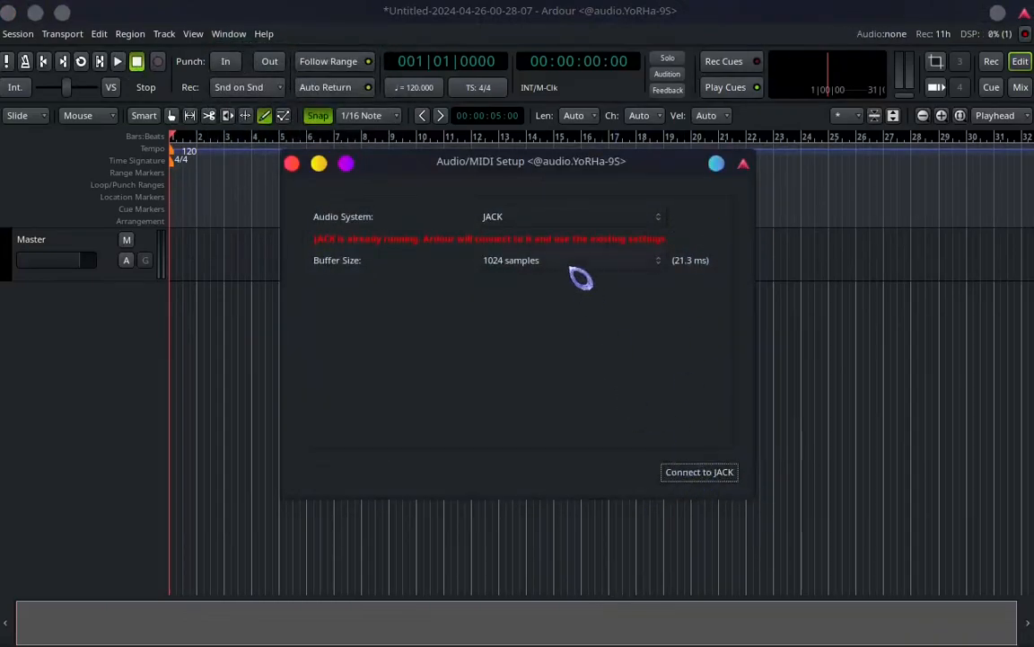
pyautogui.click(664, 222)
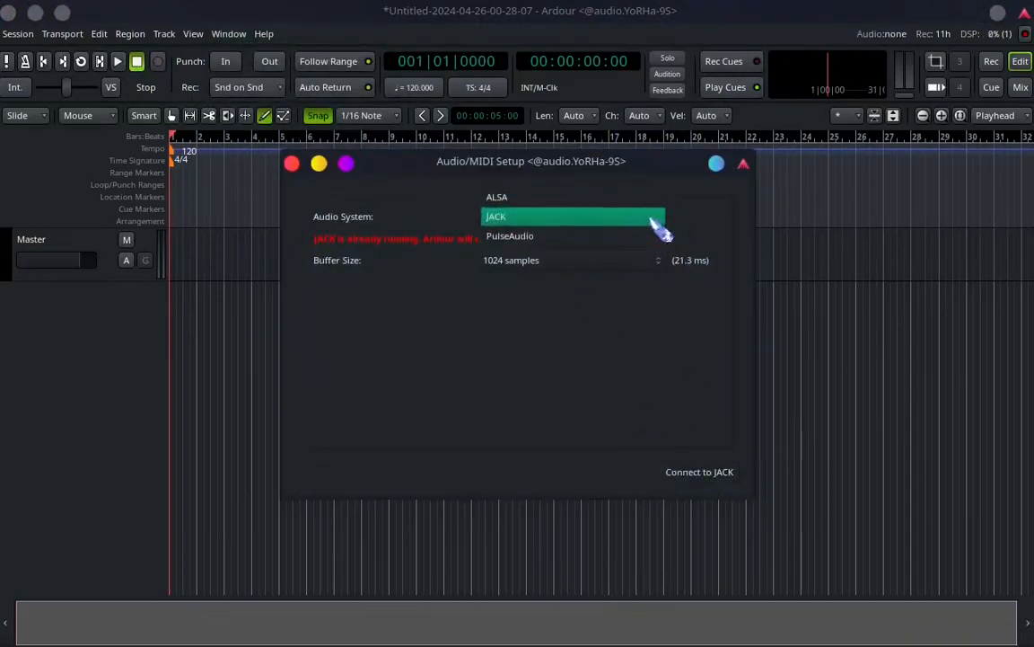
pyautogui.click(651, 235)
pyautogui.click(729, 479)
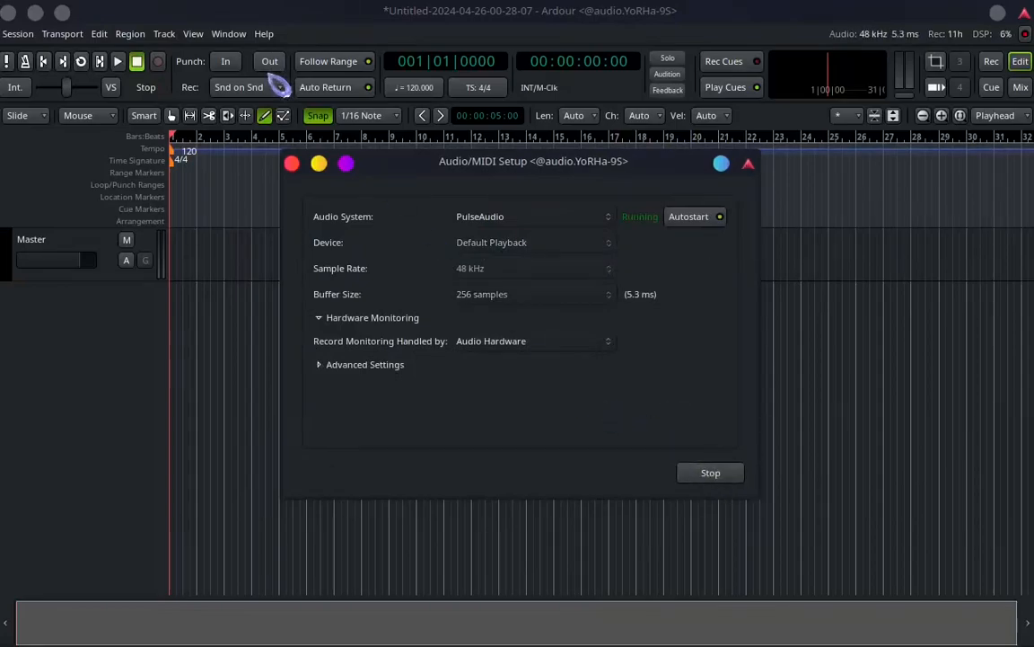
# Close the Audio/MIDI Setup, show the editor mixer strip beside the timeline and compare it with the full mixer.
pyautogui.click(293, 164)
pyautogui.click(228, 33)
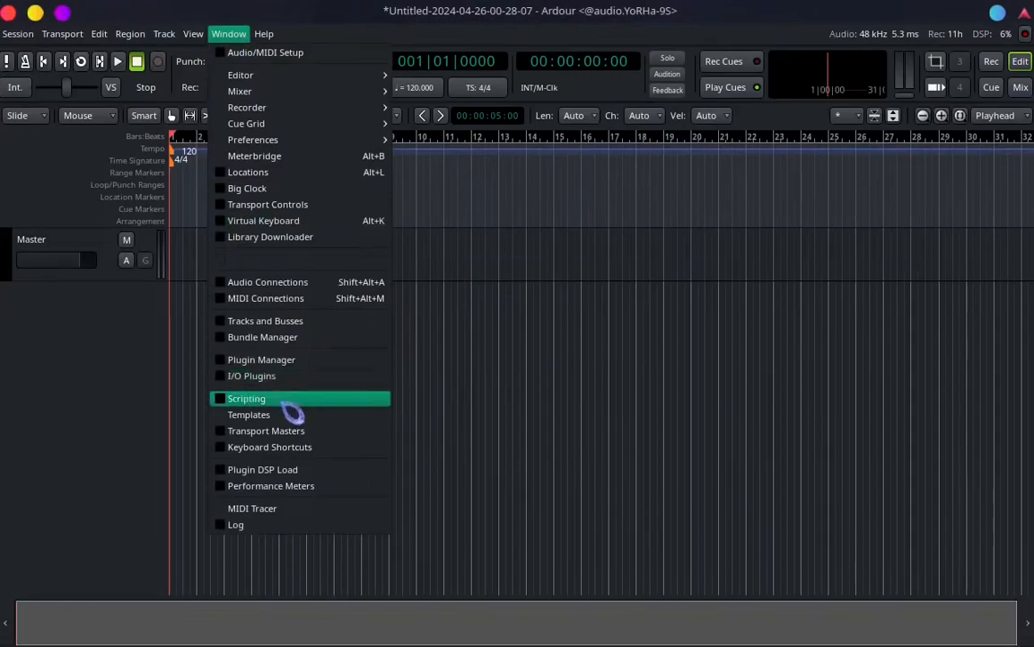
pyautogui.moveTo(196, 36)
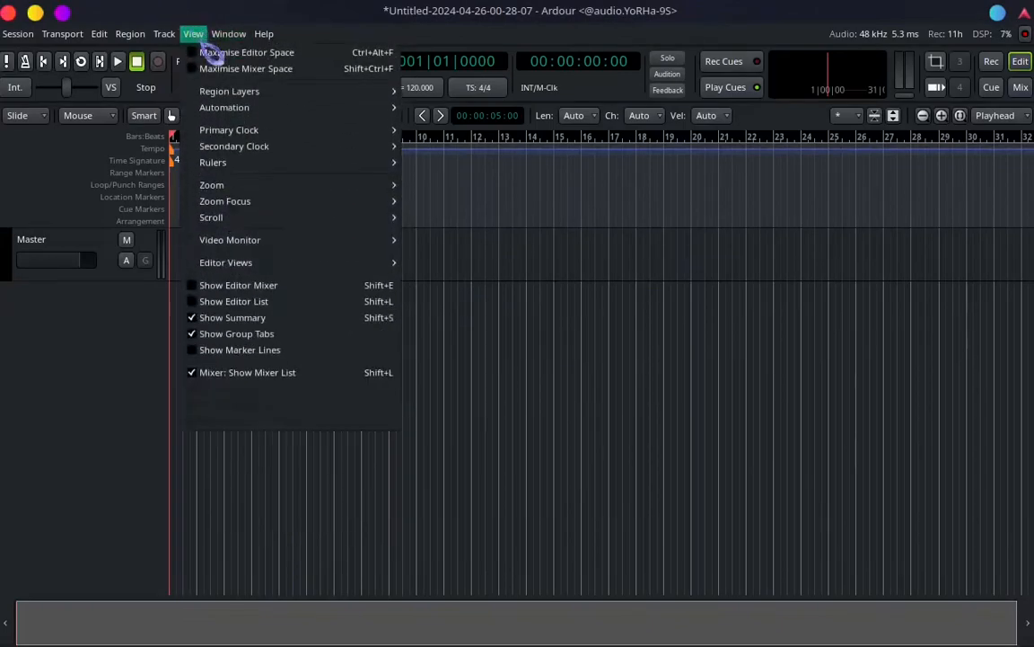
pyautogui.click(233, 287)
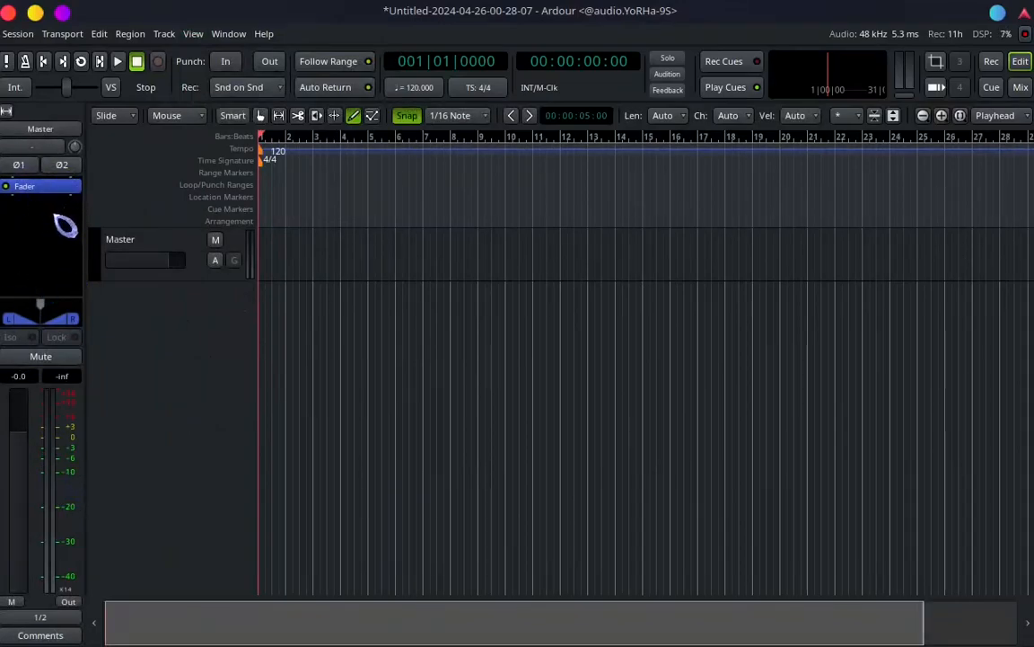
pyautogui.click(1021, 88)
pyautogui.click(1020, 61)
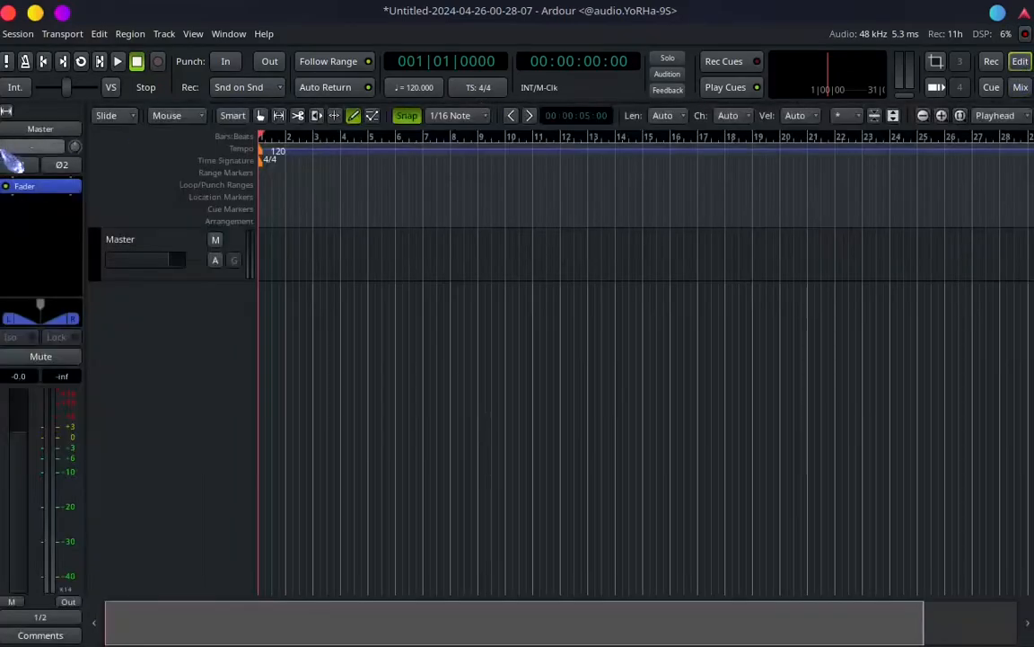
# Add a new audio track below the Master in the editor.
pyautogui.doubleClick(212, 316)
pyautogui.click(90, 187)
pyautogui.click(90, 169)
pyautogui.click(546, 509)
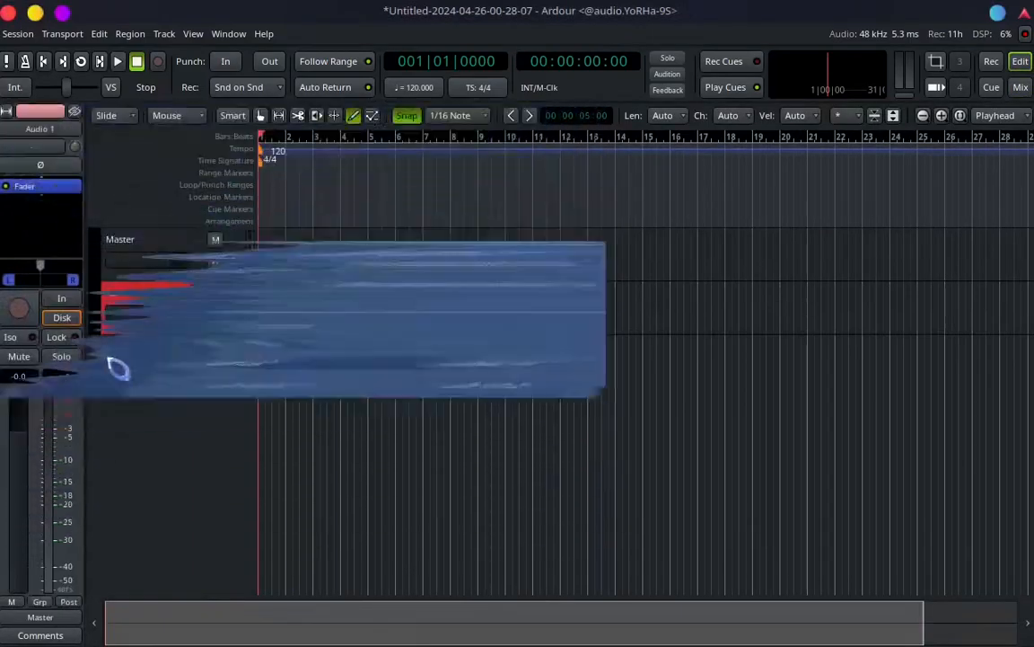
# Alternate the selection between Master and Audio 1 to compare their channel strips in the editor mixer.
pyautogui.click(151, 251)
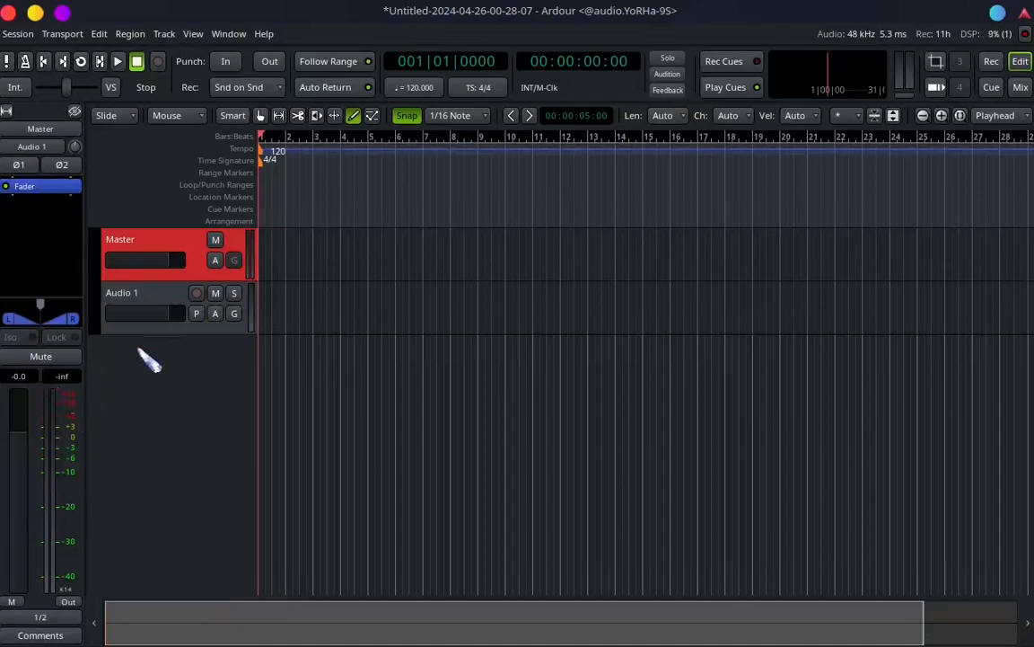
pyautogui.click(162, 299)
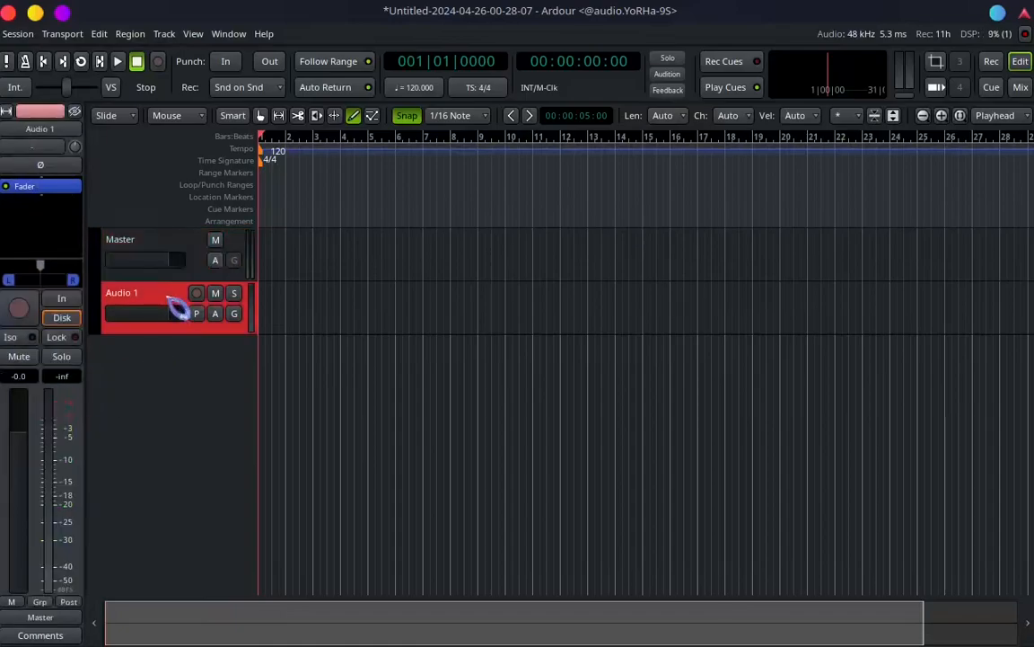
pyautogui.click(162, 241)
pyautogui.click(134, 292)
# View the Audio 1 track in the mixer, recorder and cue views, and return to the editor.
pyautogui.click(1021, 87)
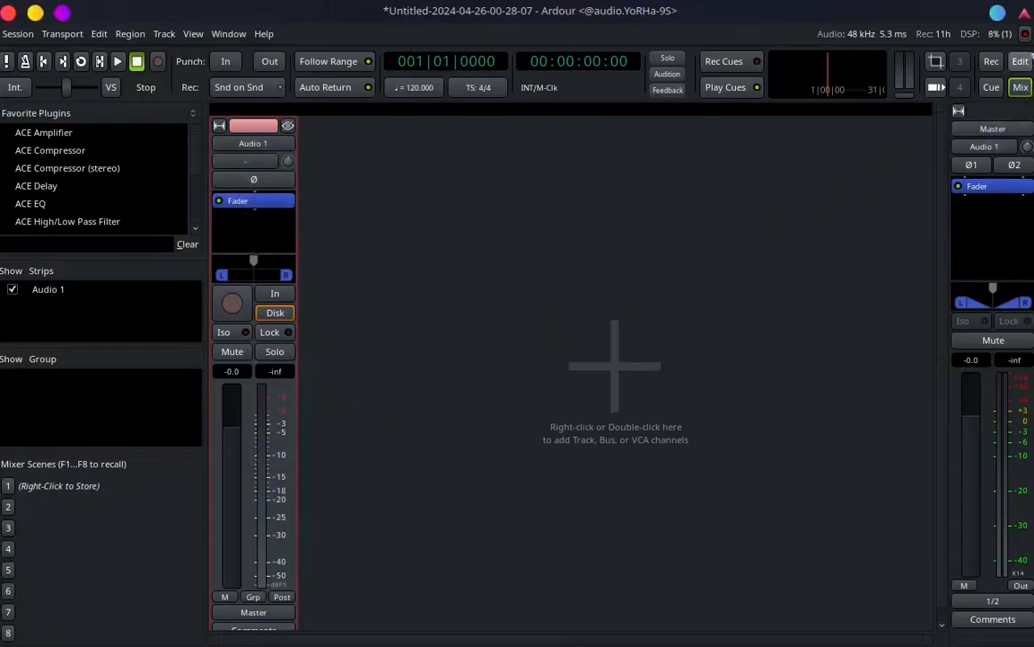
pyautogui.click(1024, 61)
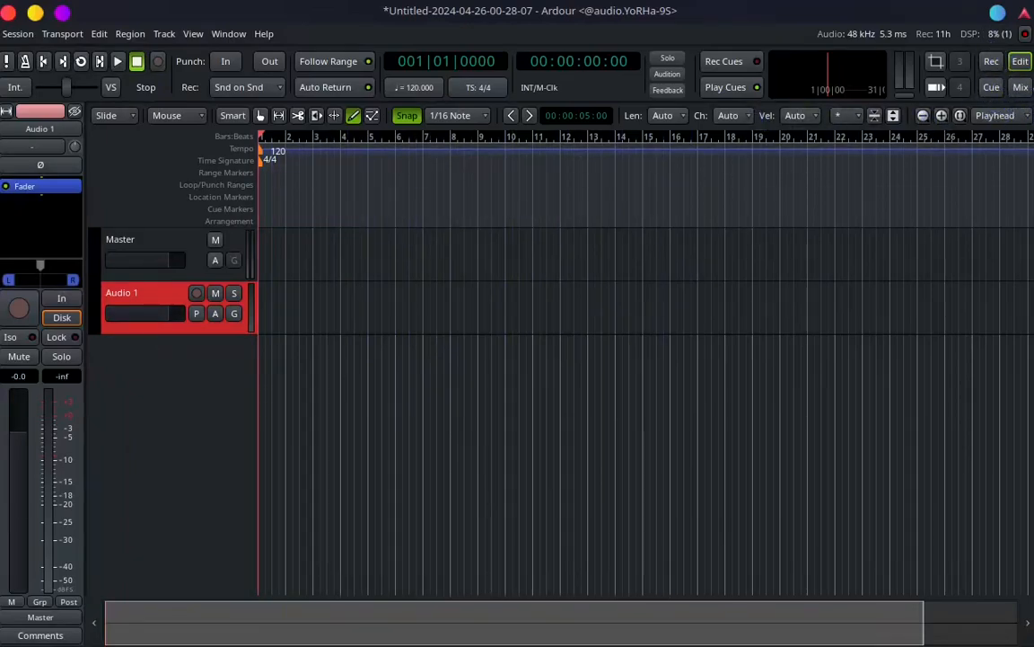
pyautogui.click(995, 62)
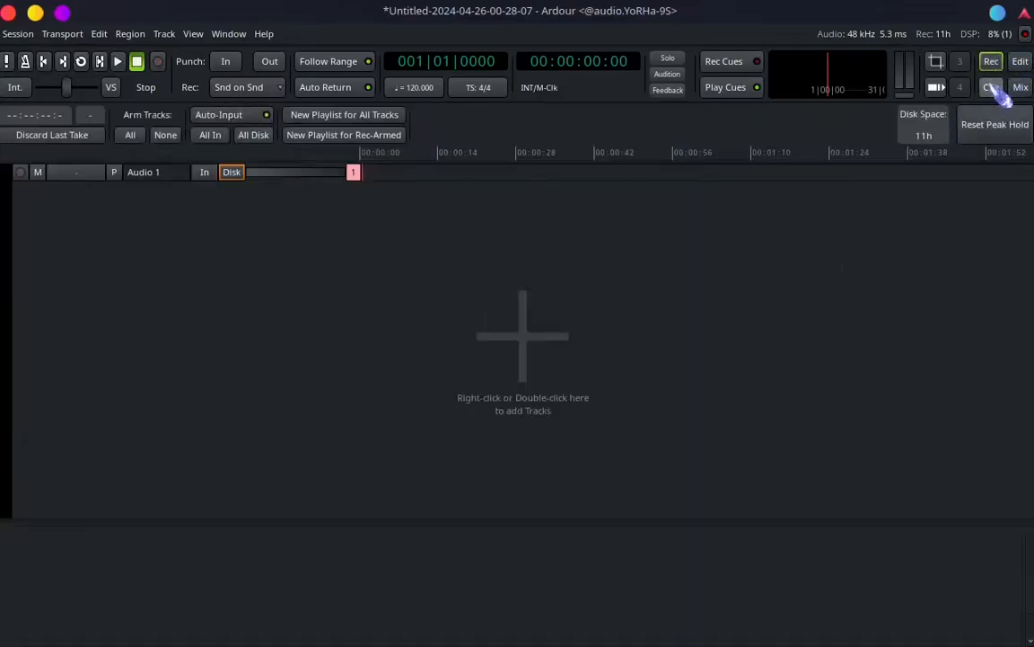
pyautogui.click(992, 87)
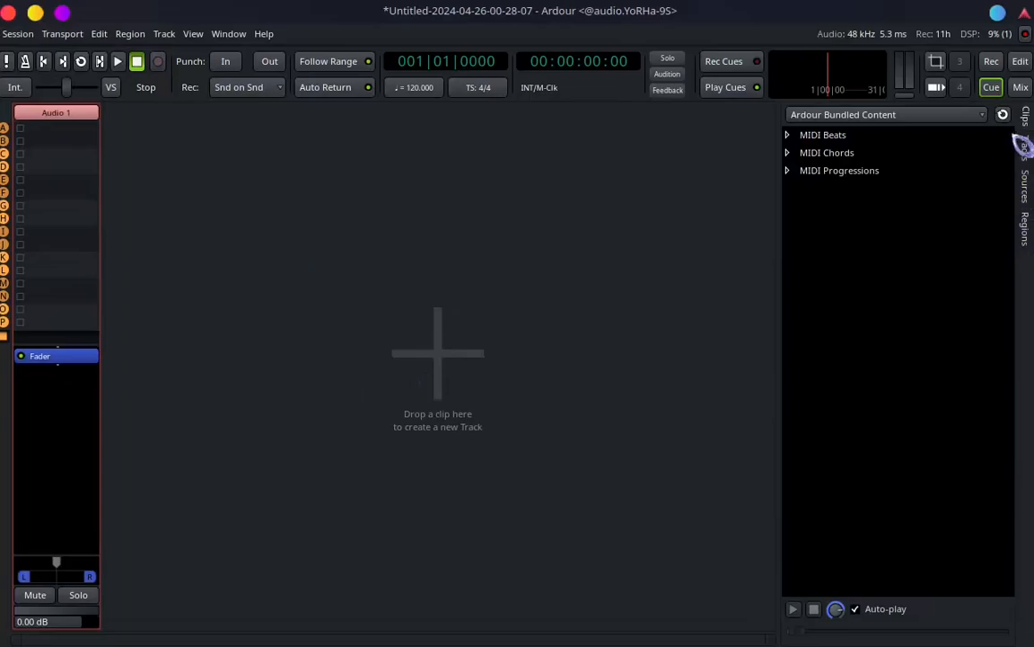
pyautogui.click(1021, 63)
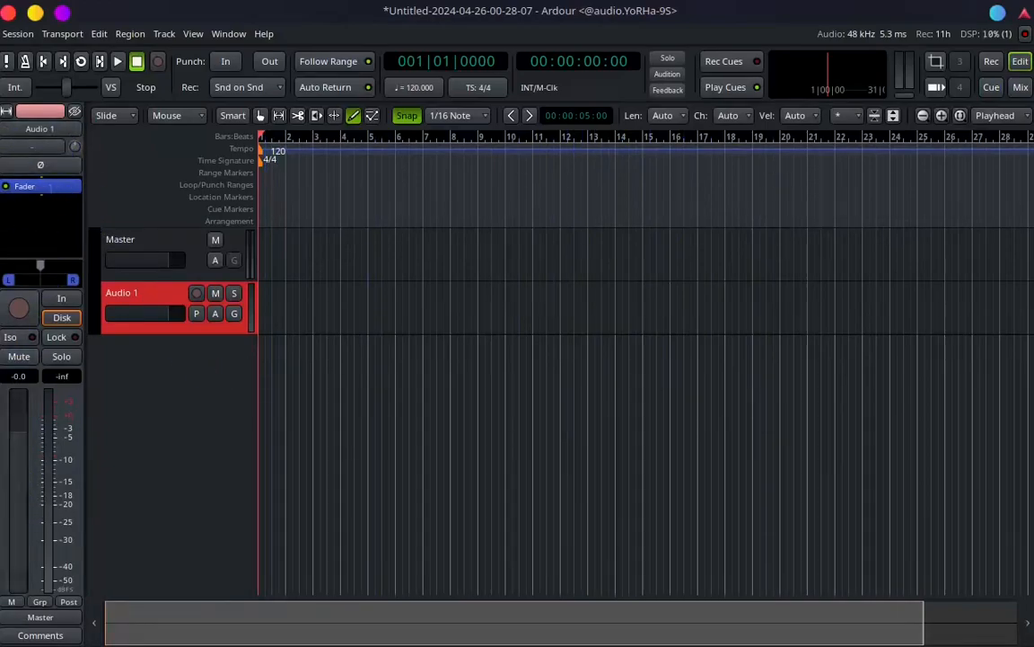
# Remove the Audio 1 track from the session.
pyautogui.rightClick(162, 293)
pyautogui.click(198, 556)
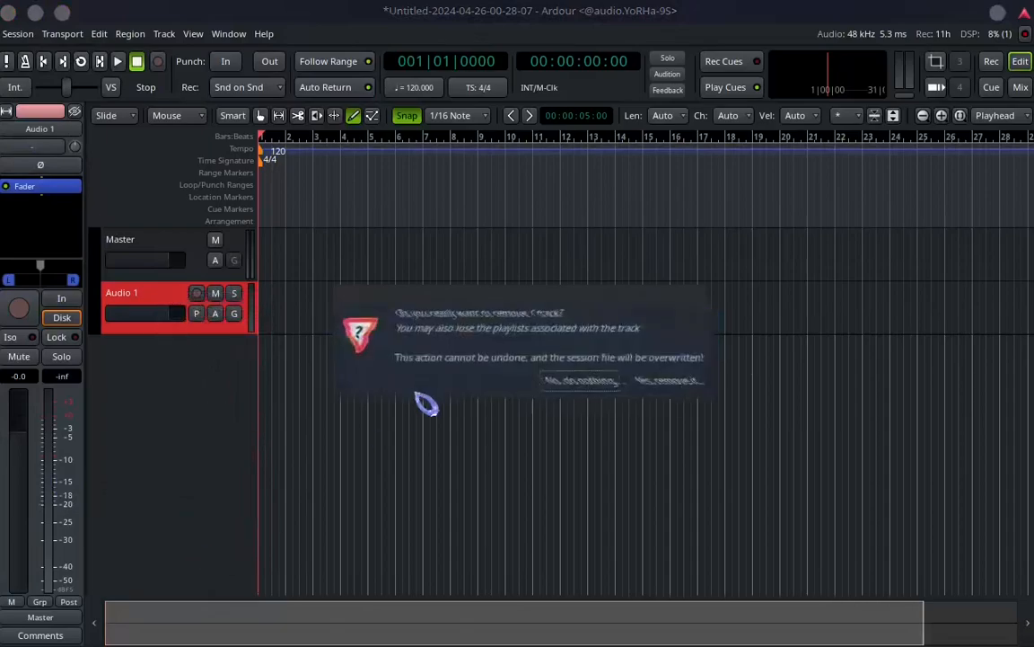
pyautogui.click(658, 377)
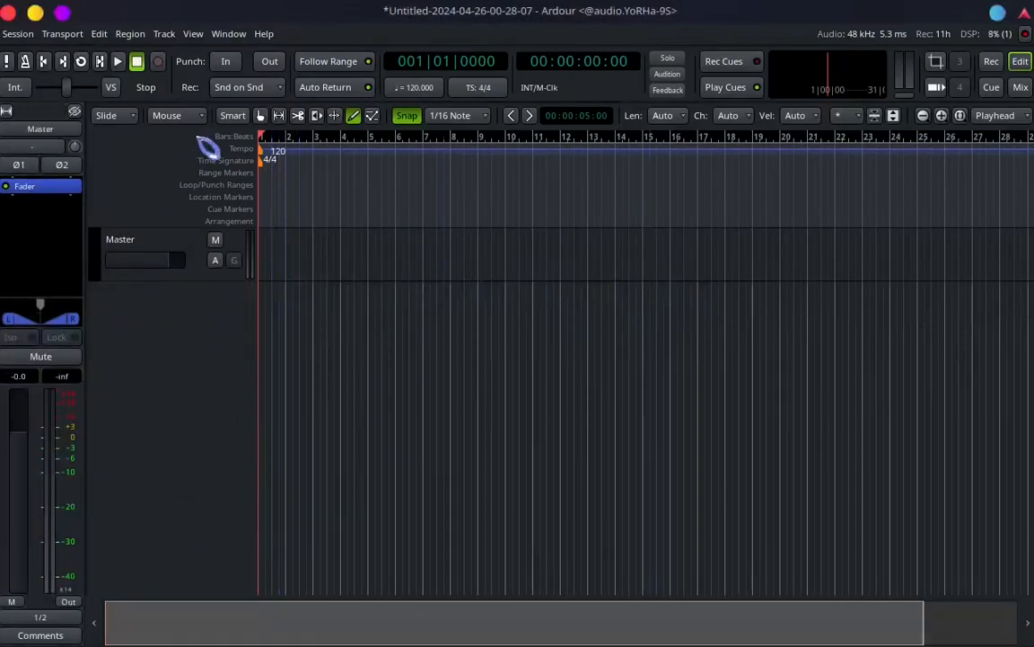
# Show the editor list beside the timeline.
pyautogui.click(225, 36)
pyautogui.moveTo(200, 39)
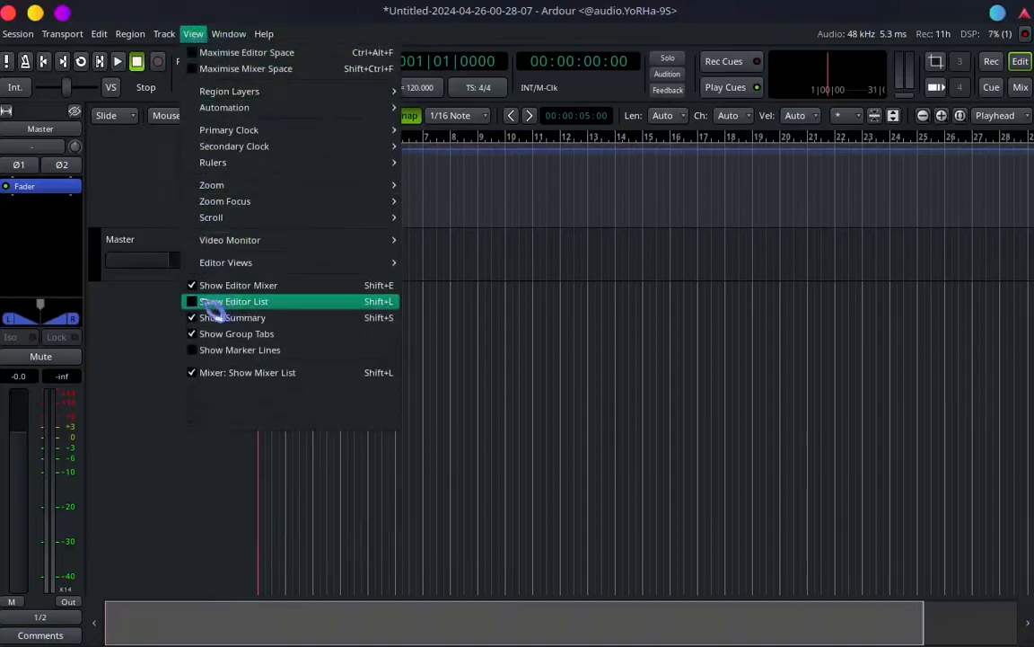
pyautogui.click(236, 302)
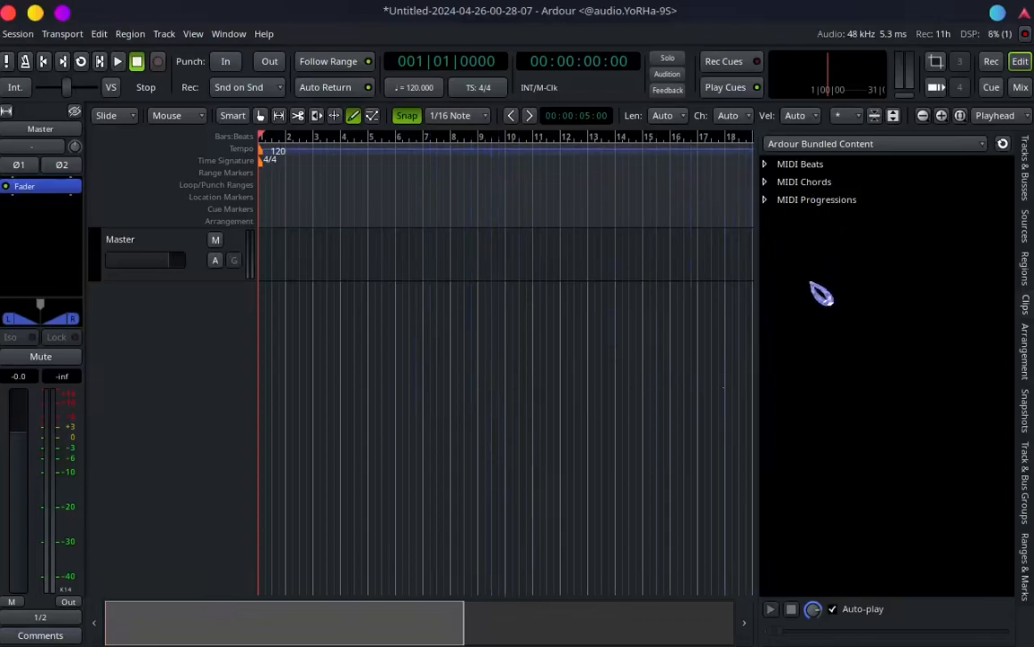
# Examine the Ardour Misc sources against the Hardware destinations in the Audio Connection Manager and close it.
pyautogui.click(228, 33)
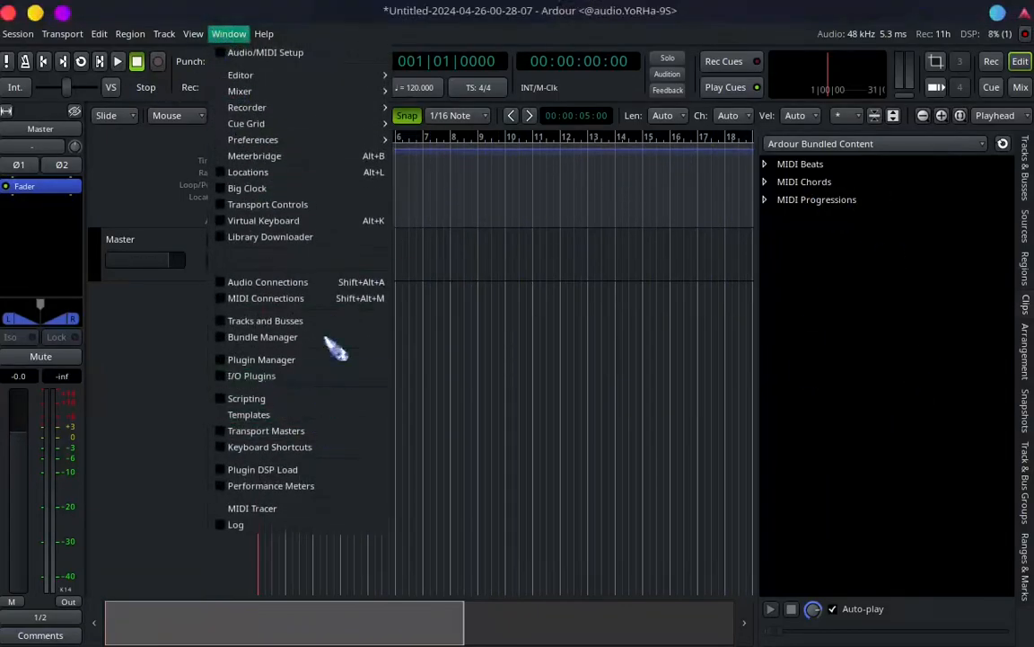
pyautogui.click(319, 282)
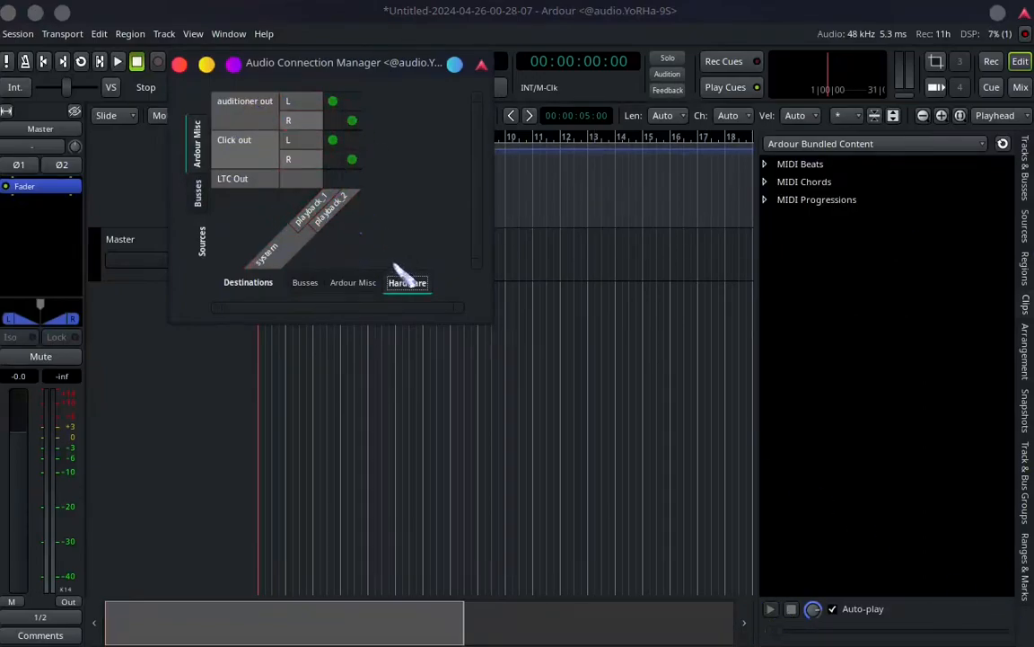
pyautogui.click(180, 64)
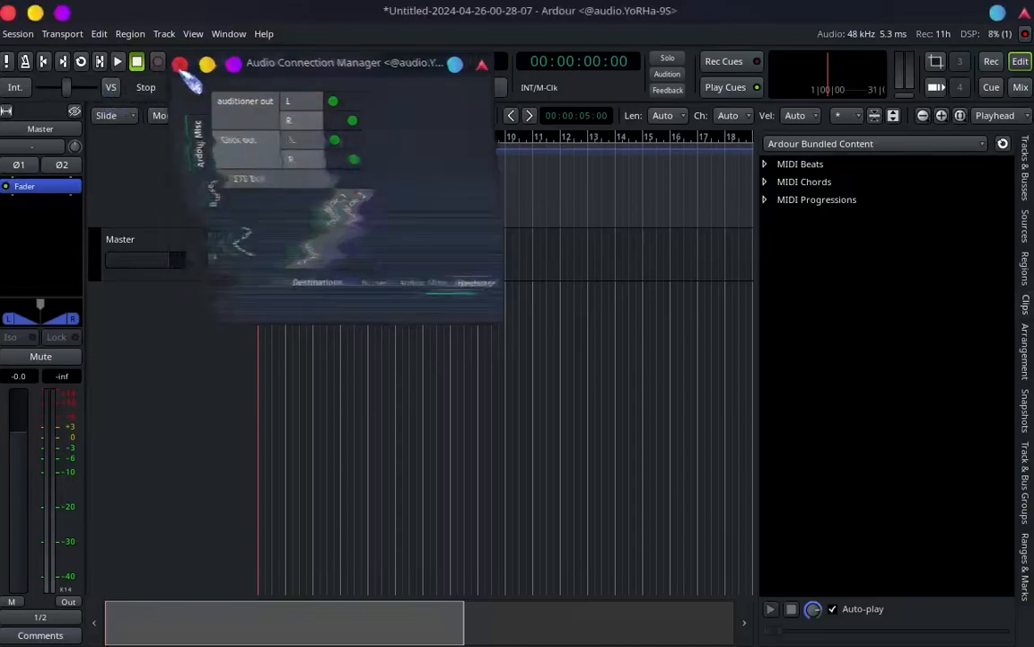
# Open the Loop Download Manager from the clip library, browse the available loop packs and close it.
pyautogui.click(963, 147)
pyautogui.click(864, 256)
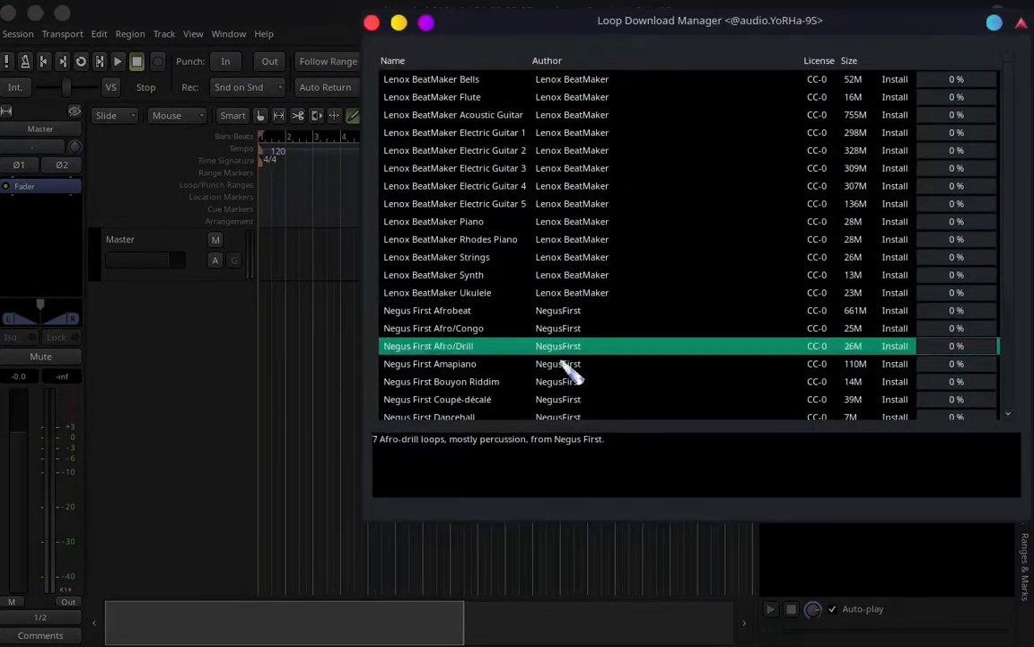
pyautogui.scroll(-3, 566, 377)
pyautogui.scroll(4, 566, 386)
pyautogui.scroll(-4, 855, 179)
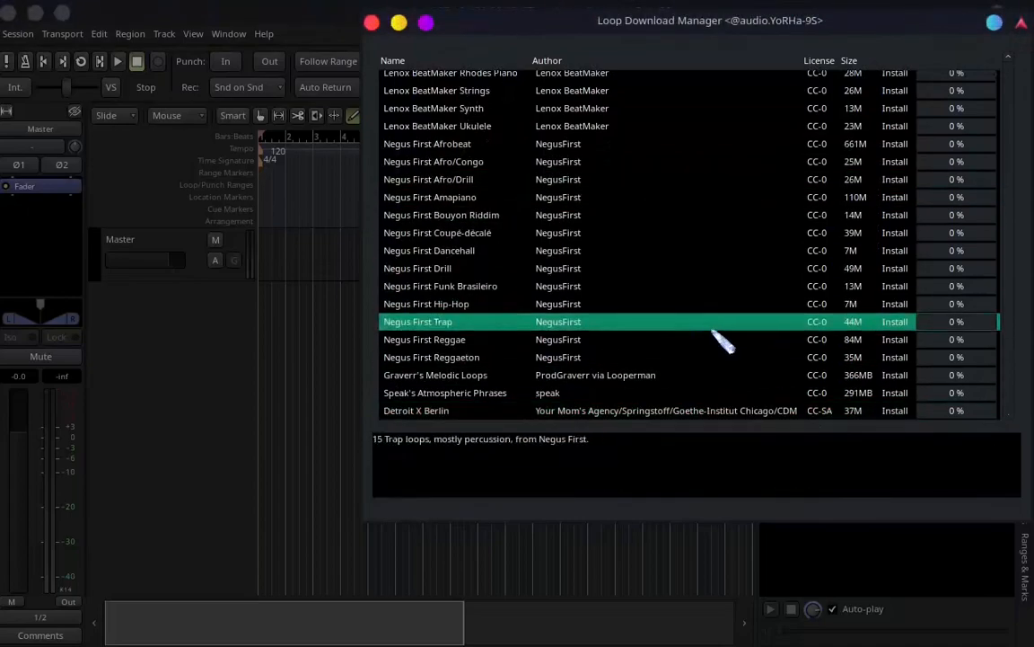
pyautogui.click(372, 23)
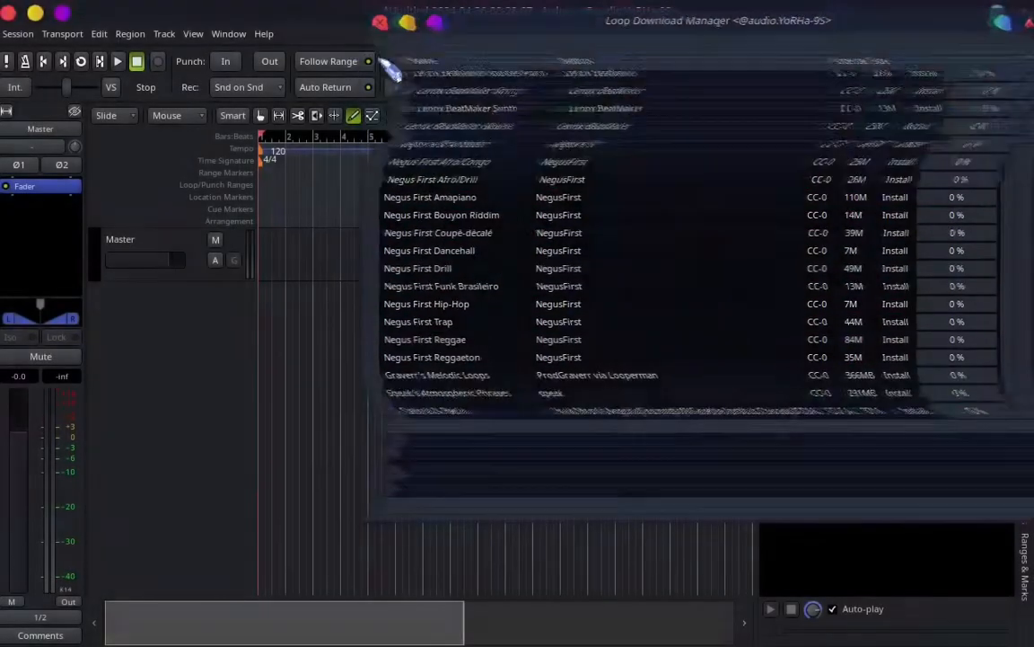
# Switch to Firefox and open the Loops & Samples page of the bookmarked Looperman site.
pyautogui.moveTo(503, 640)
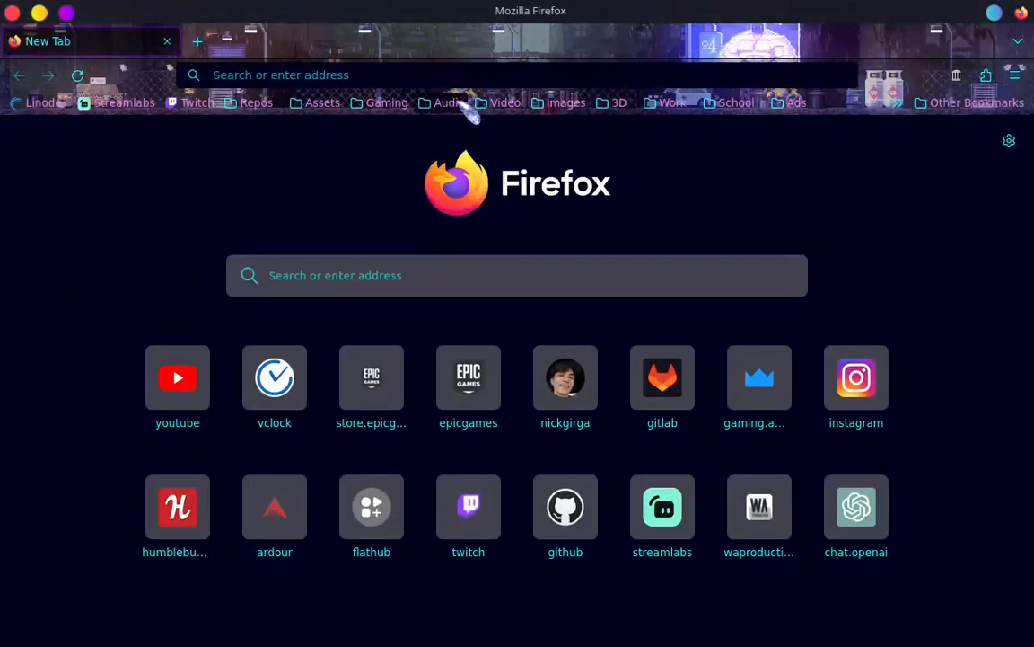
pyautogui.click(456, 102)
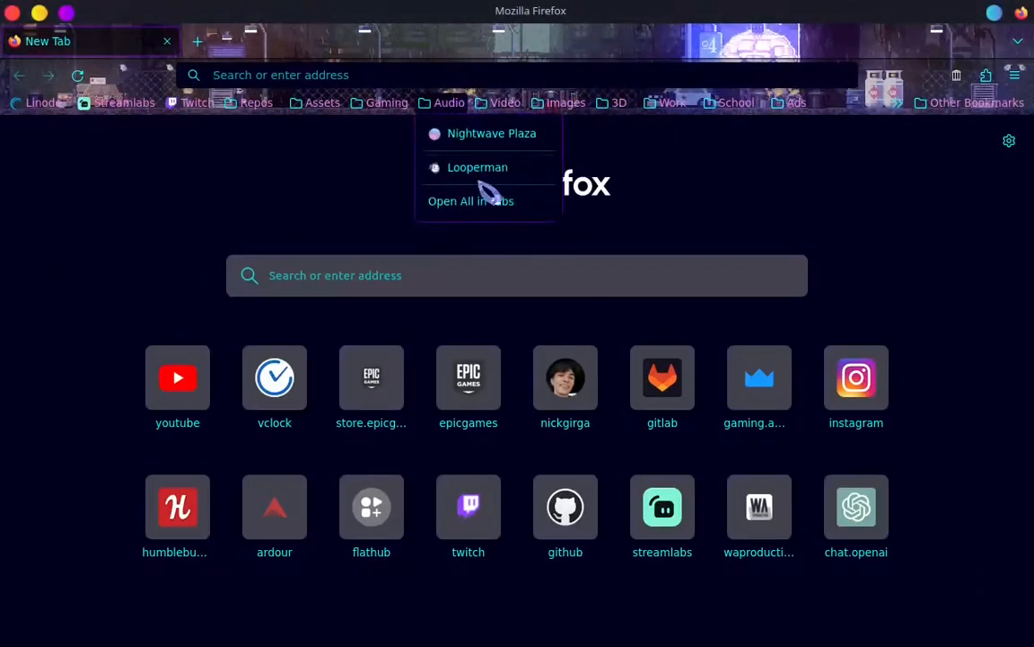
pyautogui.click(452, 167)
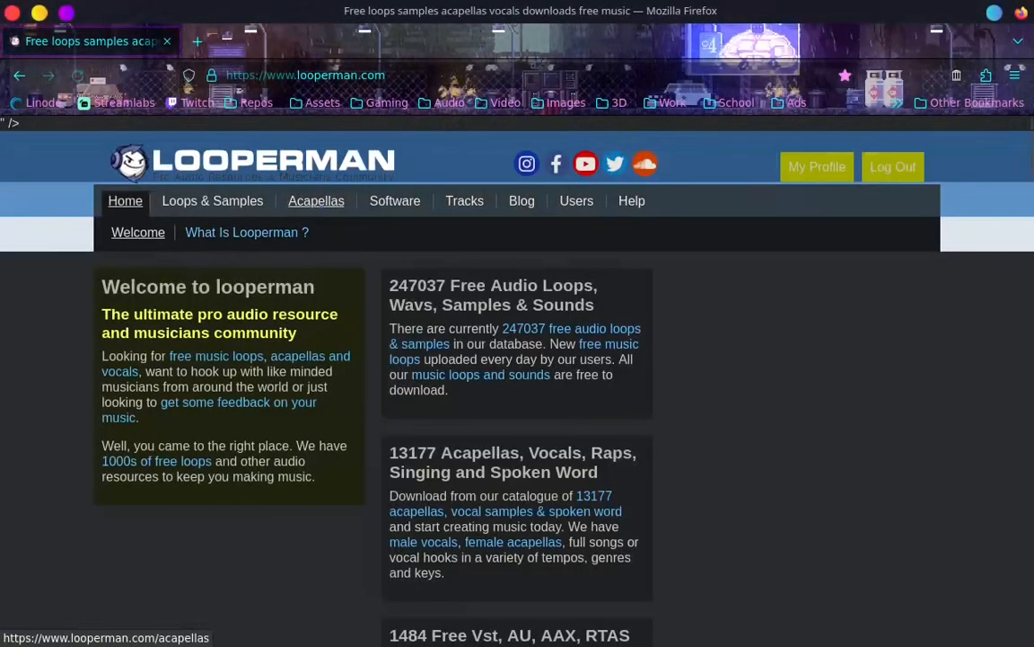
pyautogui.click(257, 203)
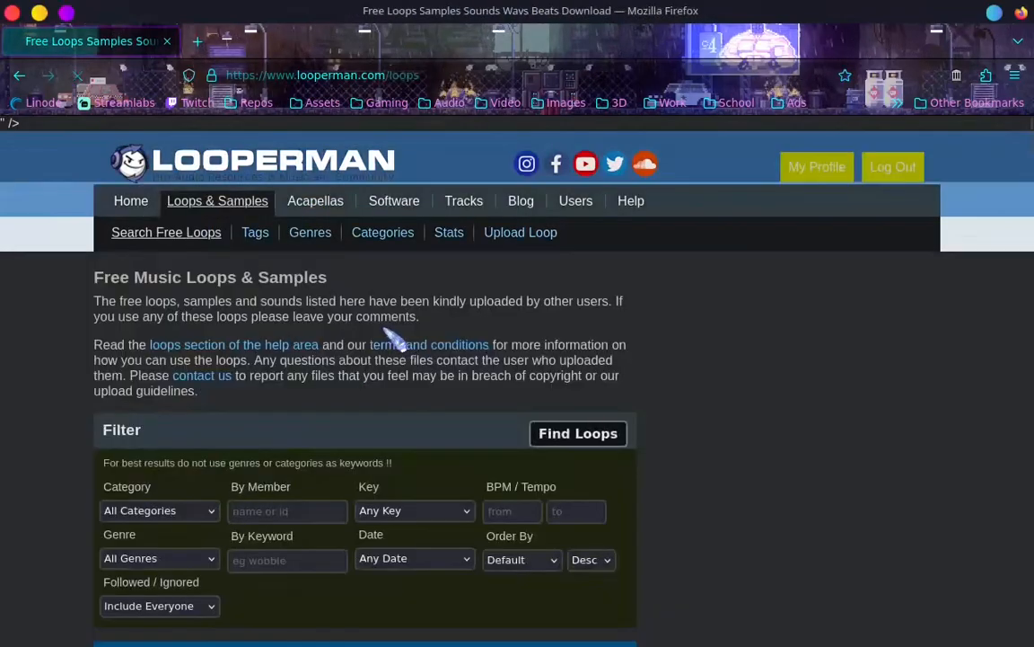
# Examine the loop filter and the free loops offered for download on Looperman, including their tempo, genre and key tags.
pyautogui.scroll(-10, 392, 338)
pyautogui.scroll(-7, 438, 397)
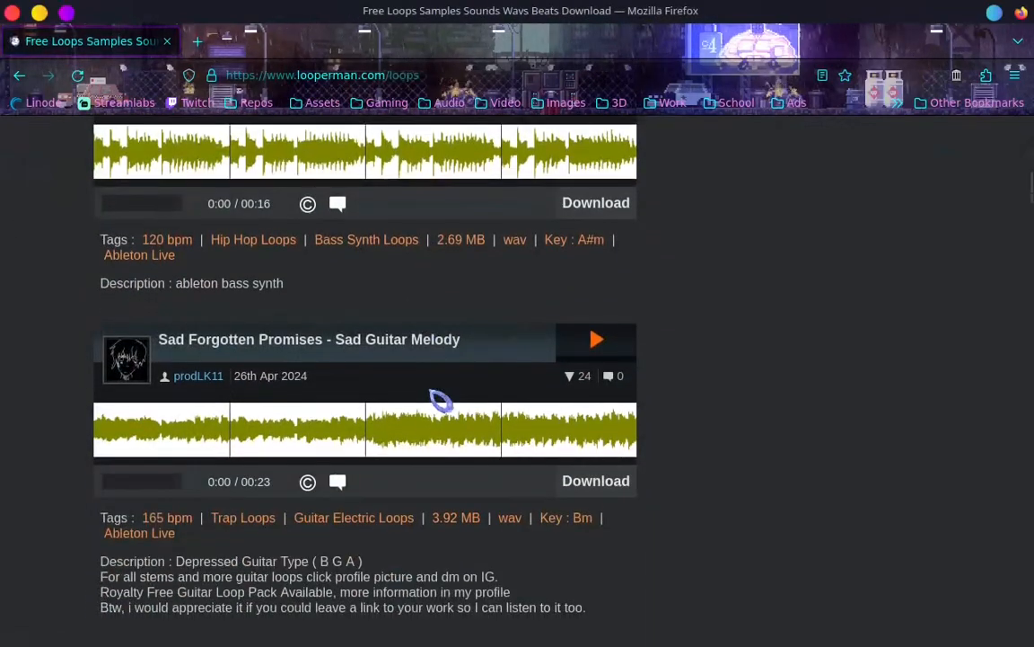
pyautogui.scroll(-3, 431, 395)
pyautogui.scroll(10, 439, 397)
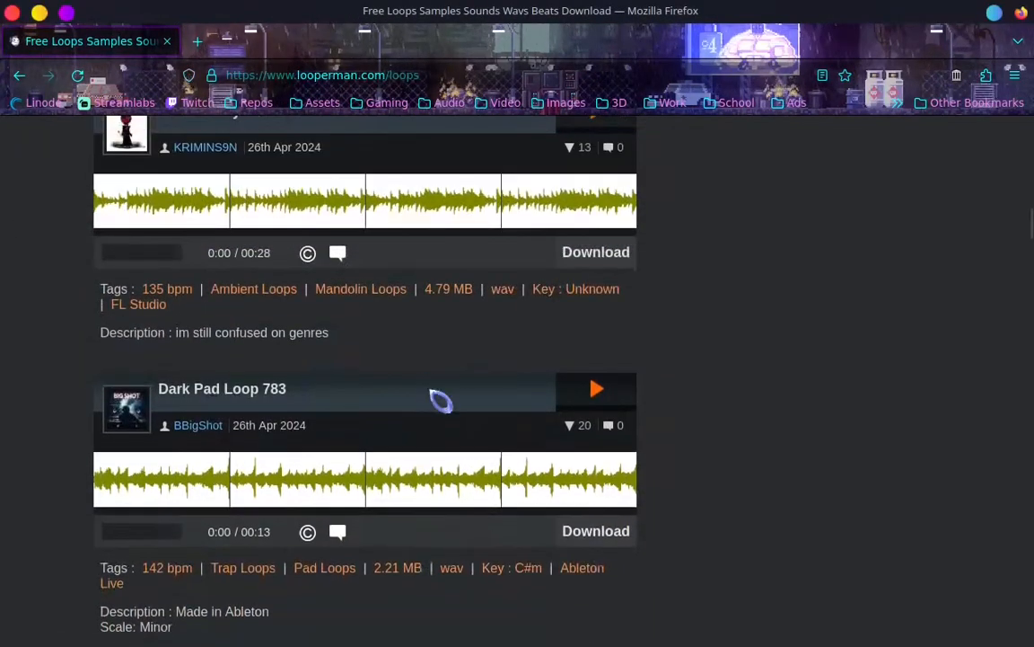
pyautogui.scroll(10, 440, 399)
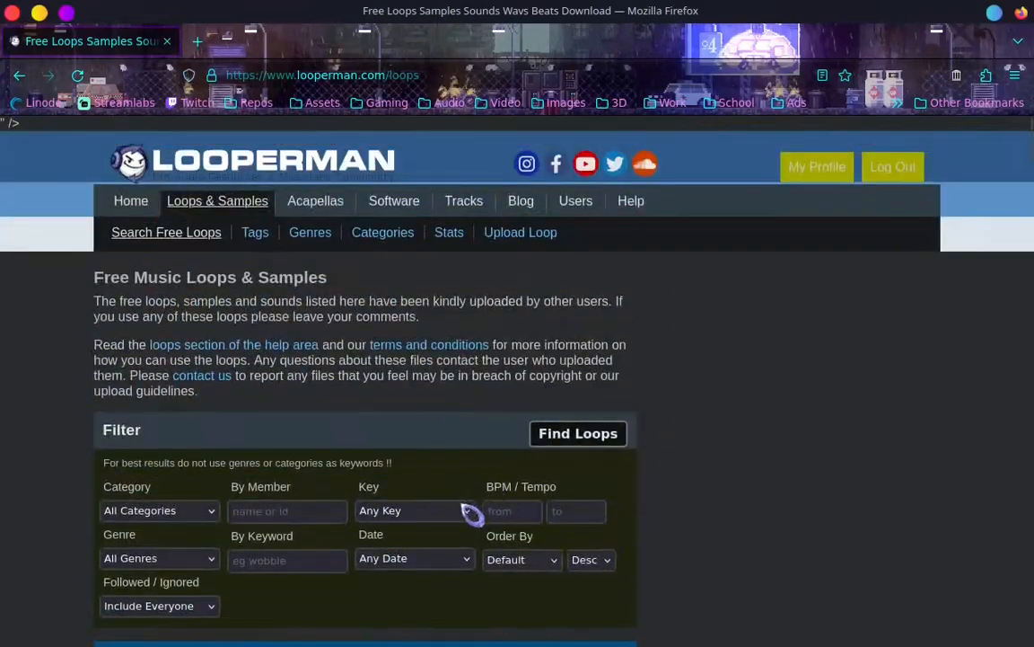
pyautogui.scroll(-8, 421, 397)
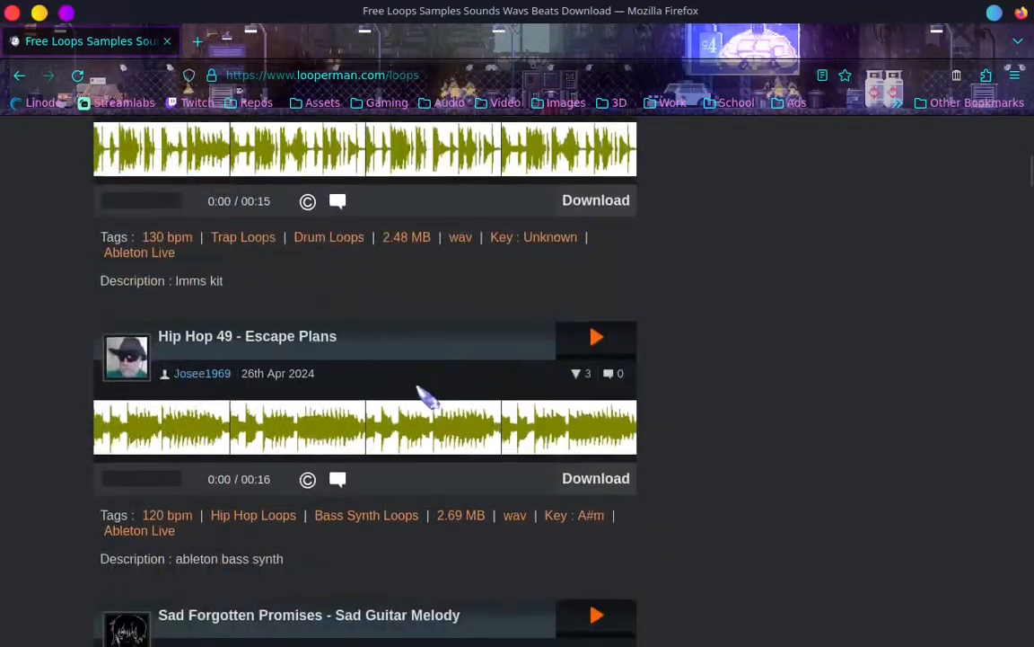
pyautogui.scroll(-4, 427, 398)
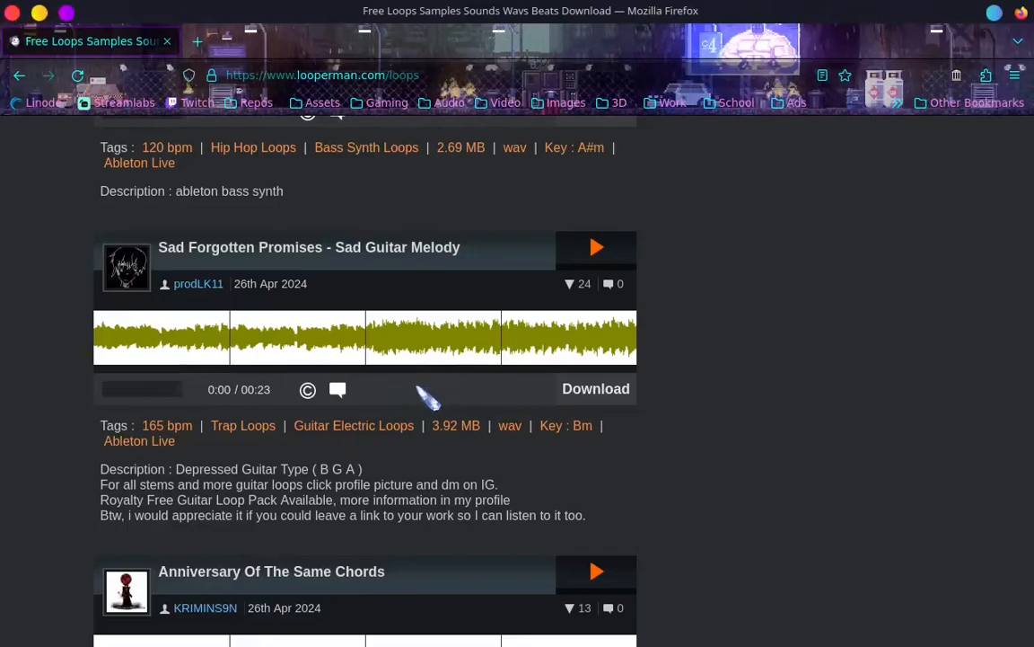
pyautogui.scroll(-4, 705, 449)
pyautogui.scroll(10, 705, 445)
pyautogui.scroll(5, 691, 440)
pyautogui.scroll(-12, 686, 439)
pyautogui.scroll(10, 709, 389)
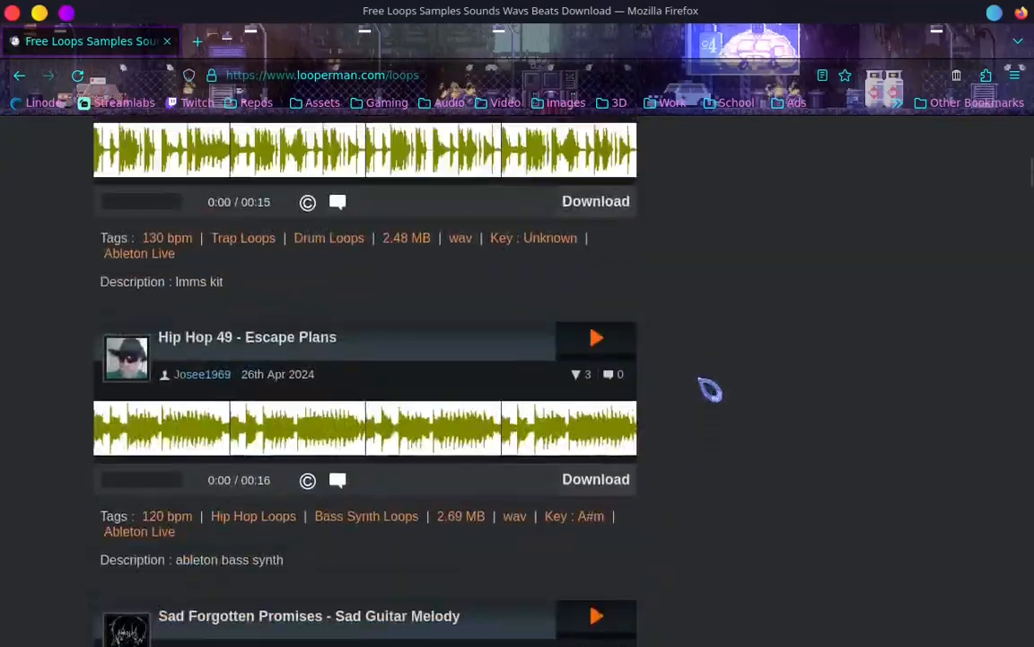
# Open the W. A. Production website at waproduction.com in a new browser tab.
pyautogui.click(196, 42)
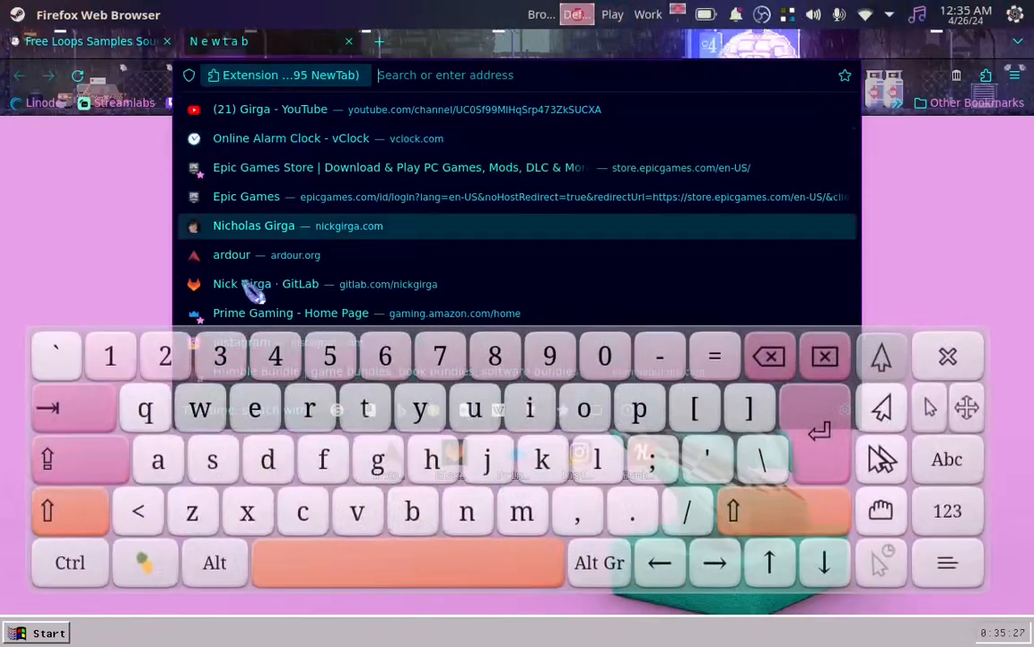
pyautogui.click(199, 408)
pyautogui.click(158, 460)
pyautogui.click(819, 431)
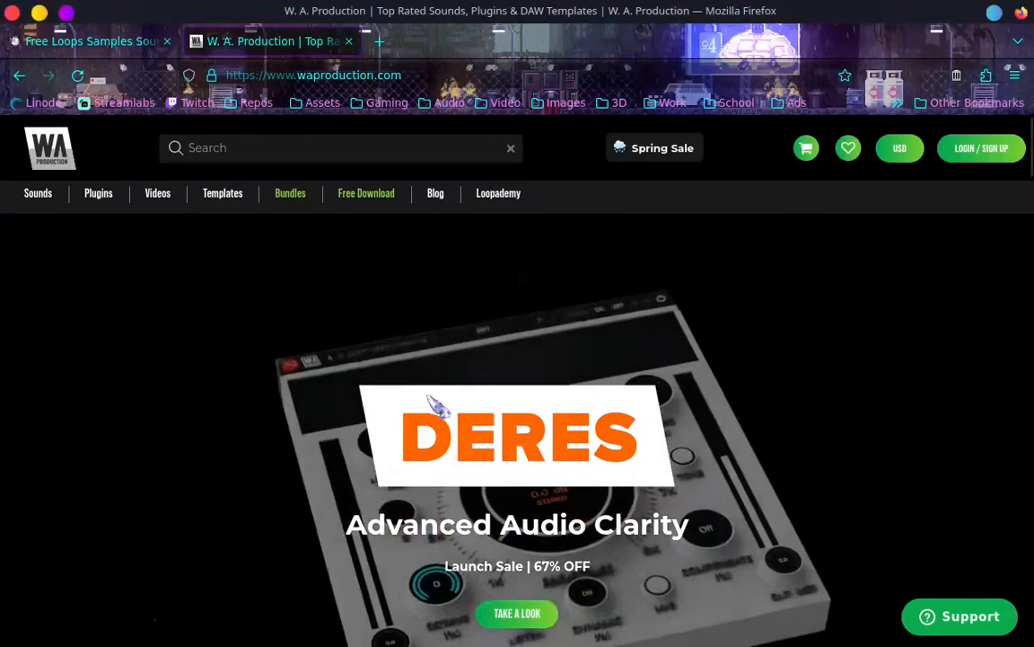
pyautogui.moveTo(378, 195)
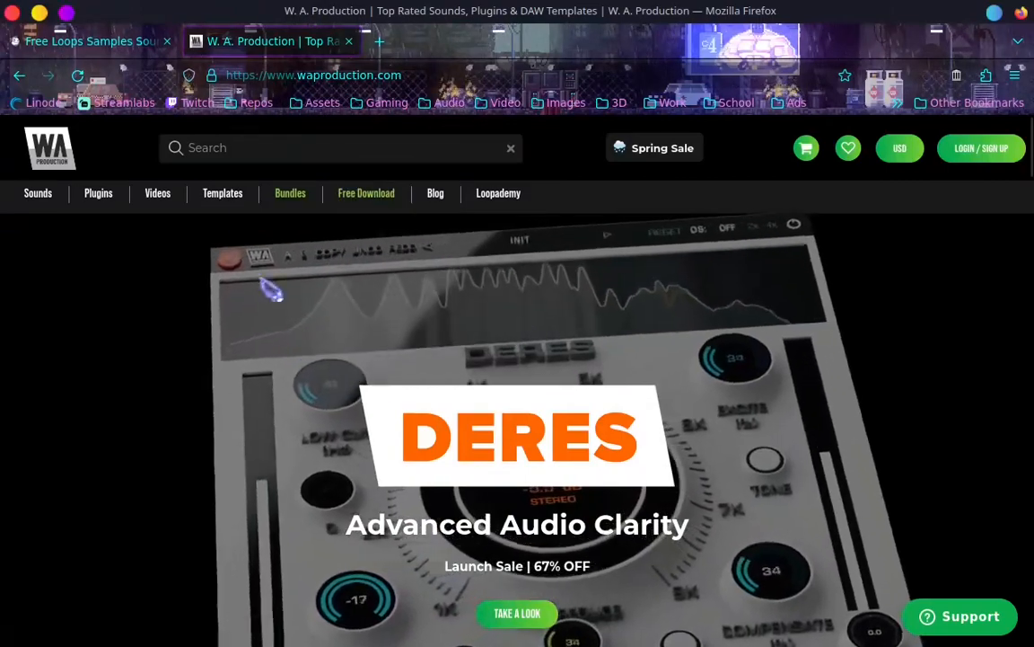
# Close the W. A. Production and Looperman pages in the browser and return to Ardour.
pyautogui.click(126, 41)
pyautogui.click(349, 41)
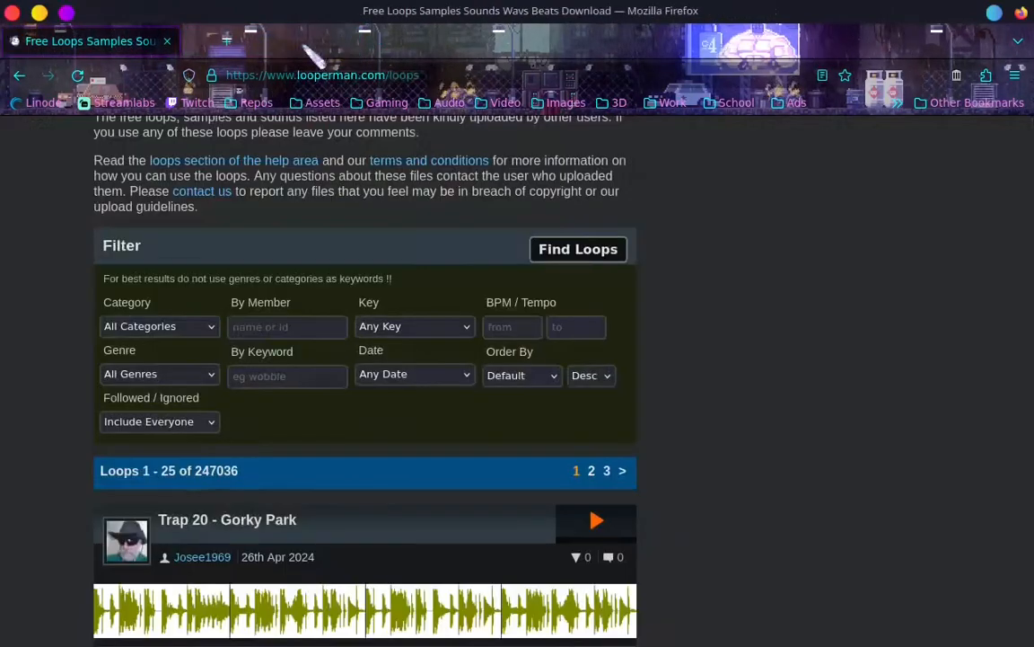
pyautogui.click(168, 42)
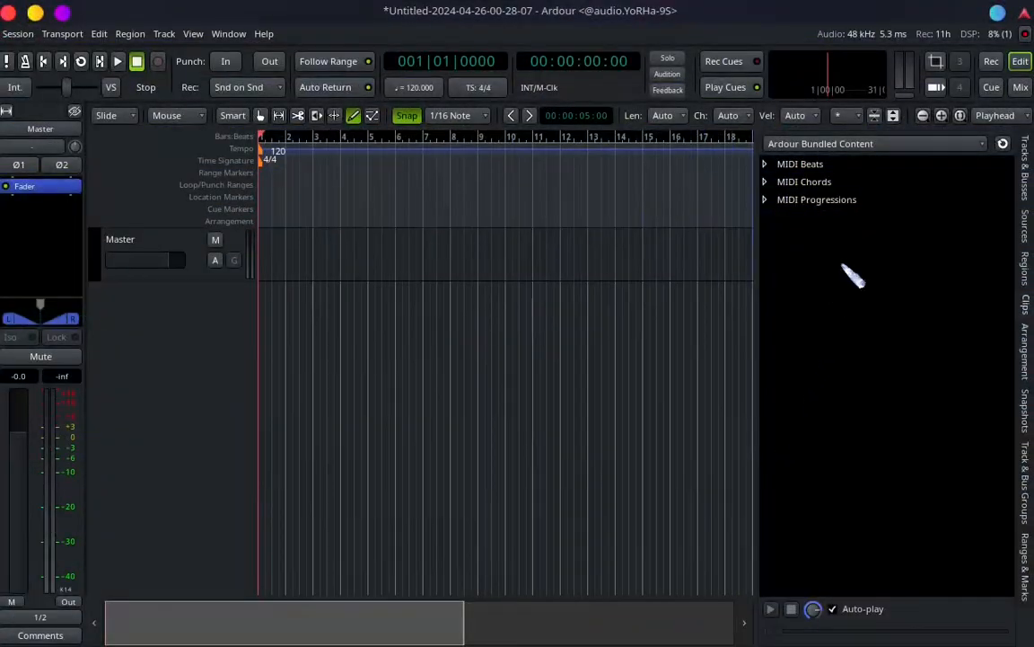
# Examine the sample library path editor, including its add-folder dialog and the /home/deck/samples entry, and cancel without changing the paths.
pyautogui.click(902, 151)
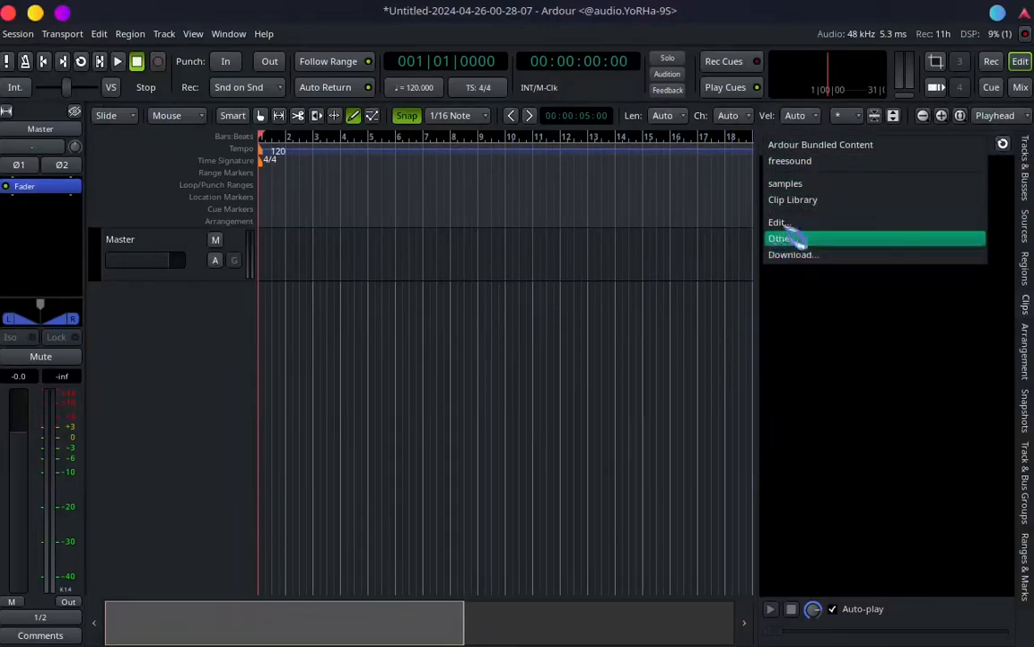
pyautogui.click(849, 357)
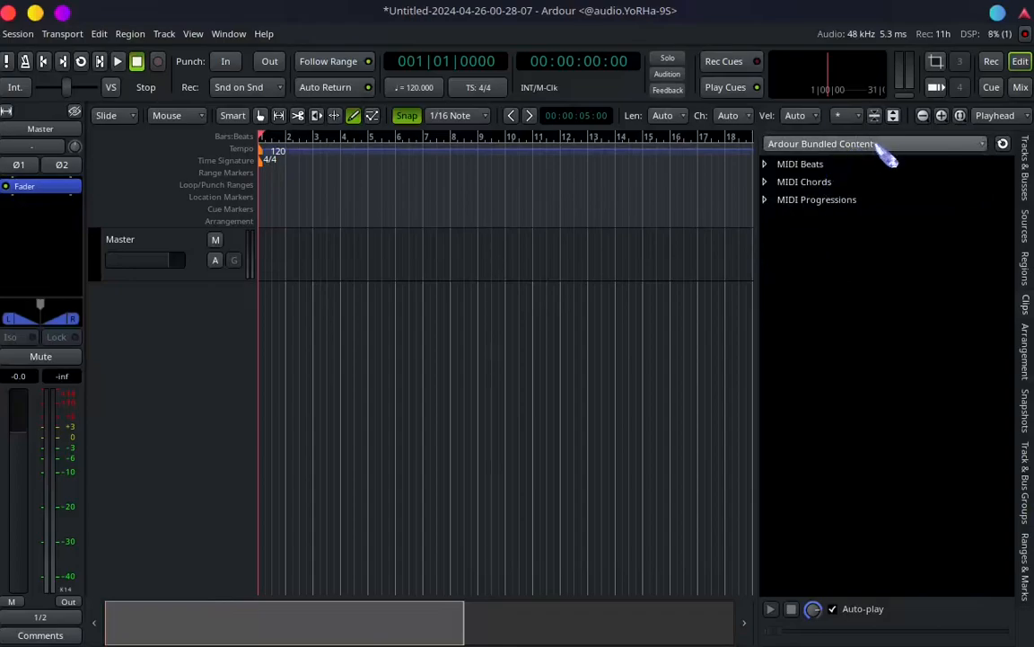
pyautogui.click(882, 148)
pyautogui.click(783, 225)
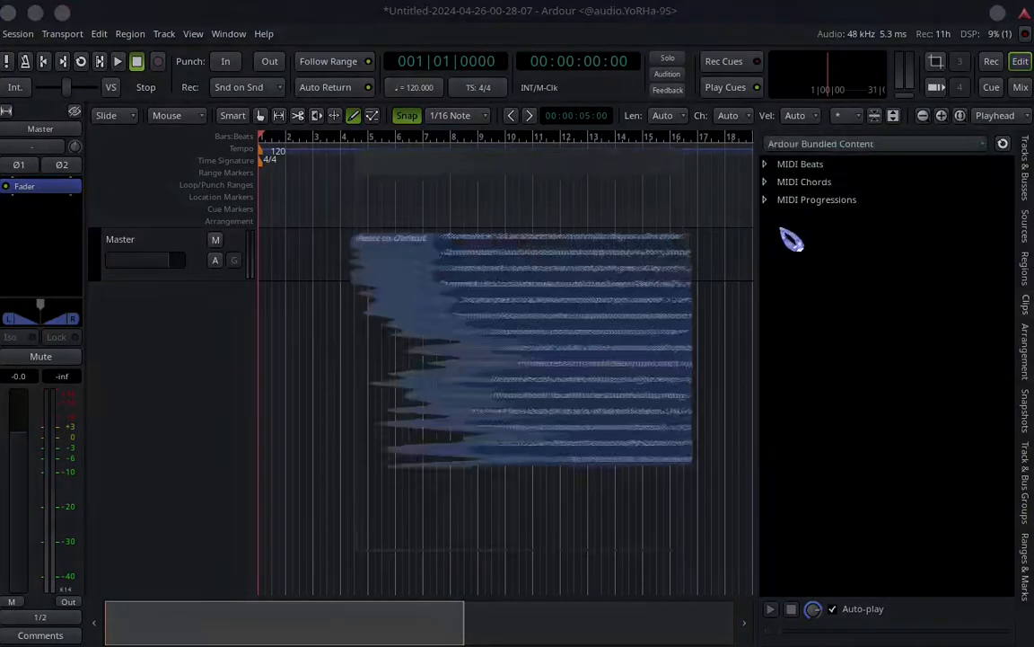
pyautogui.click(415, 191)
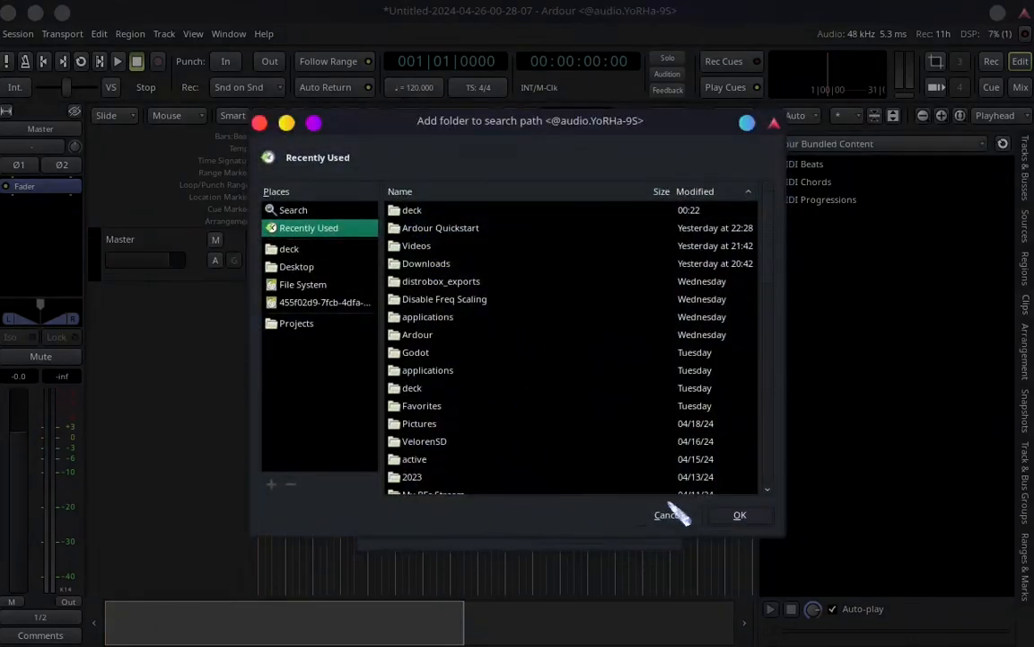
pyautogui.click(669, 515)
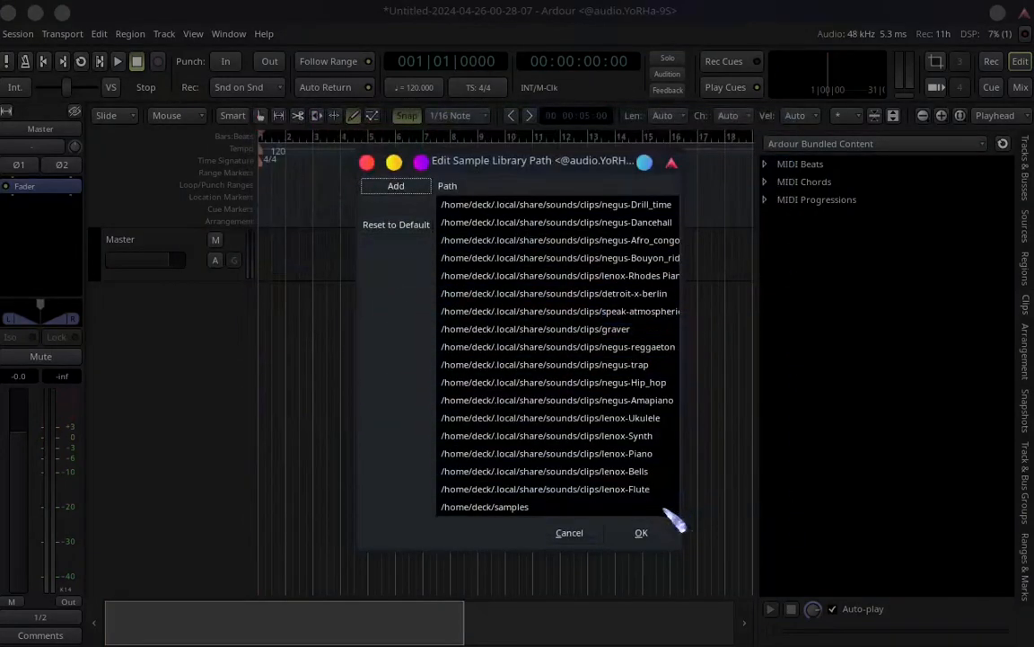
pyautogui.click(456, 507)
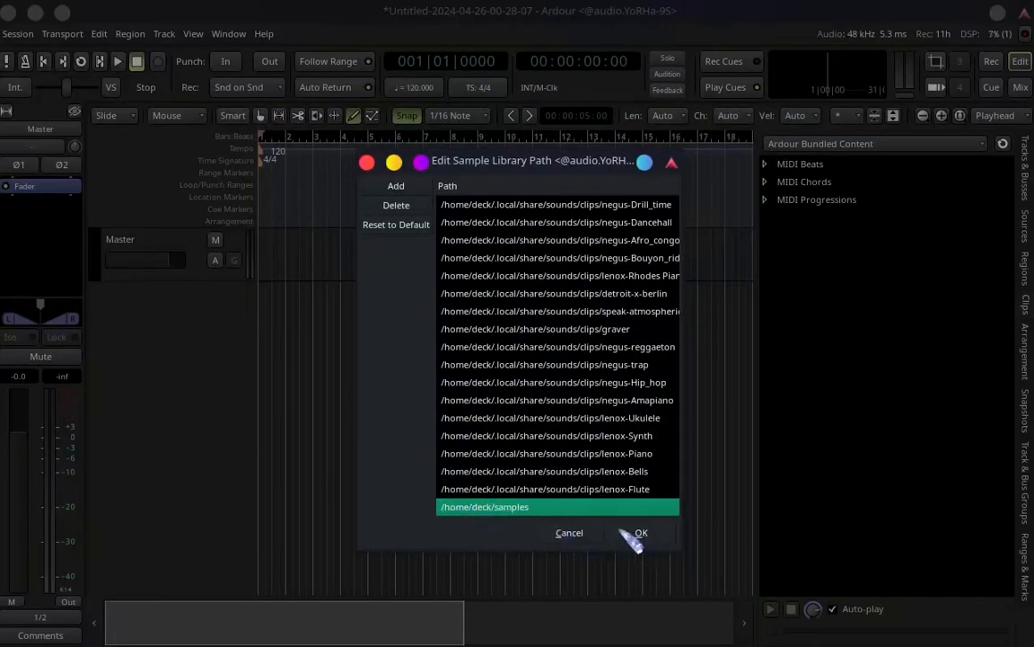
pyautogui.click(573, 537)
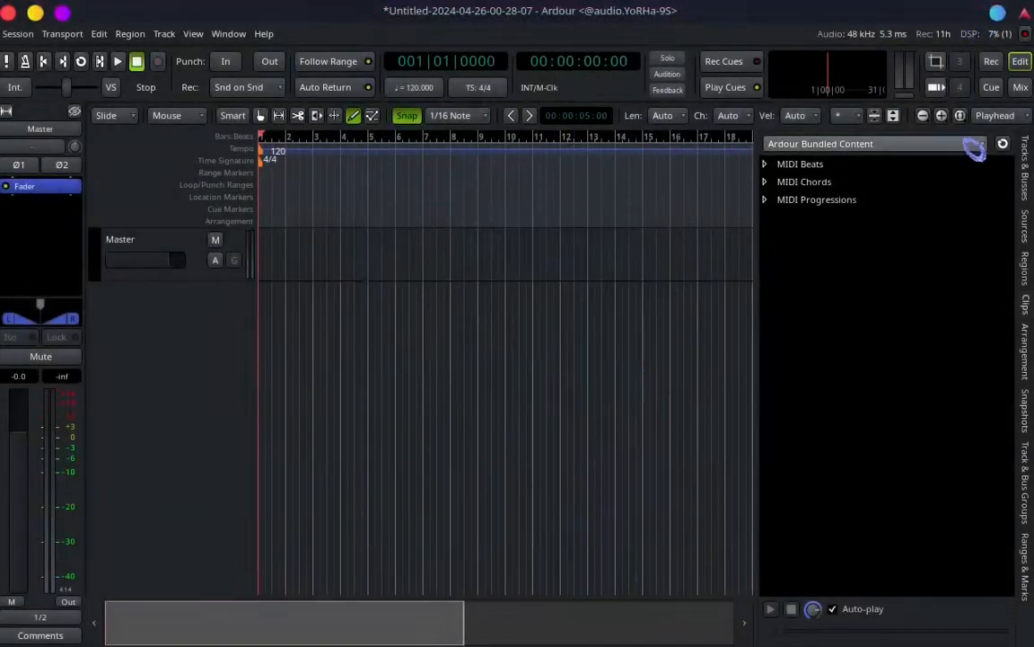
# Switch the clip library to the samples folder and audition the lostinclouds loop in its loops subfolder.
pyautogui.click(984, 149)
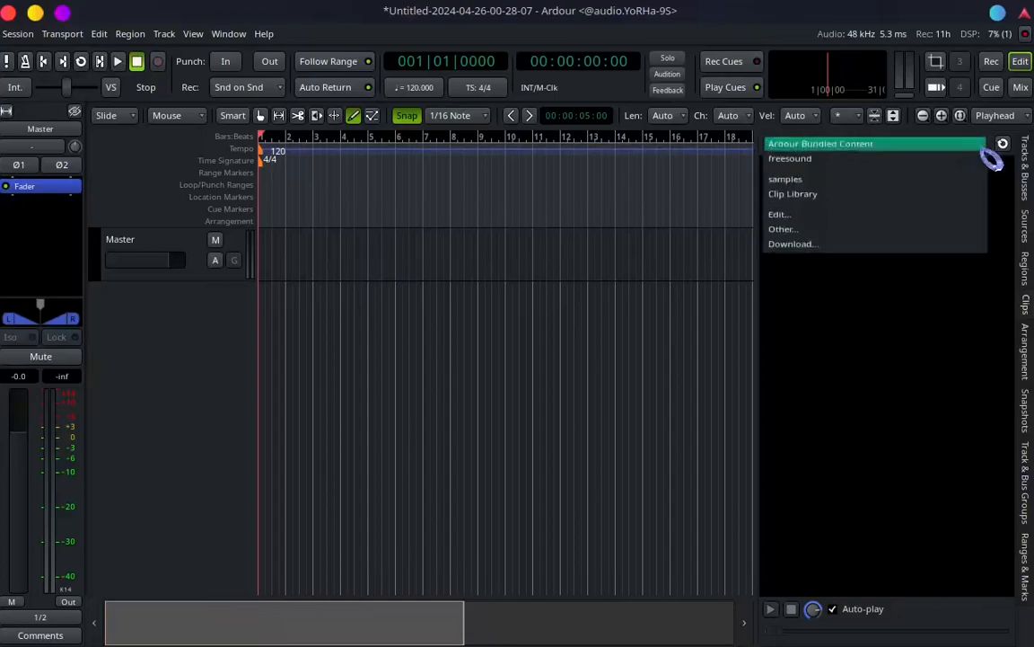
pyautogui.click(905, 194)
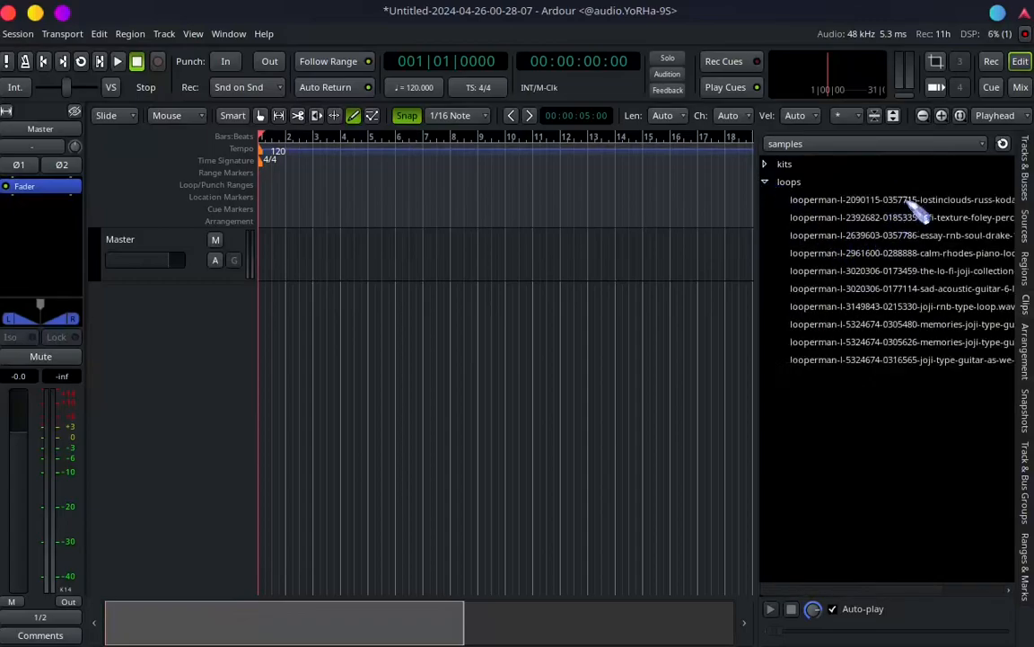
pyautogui.click(914, 201)
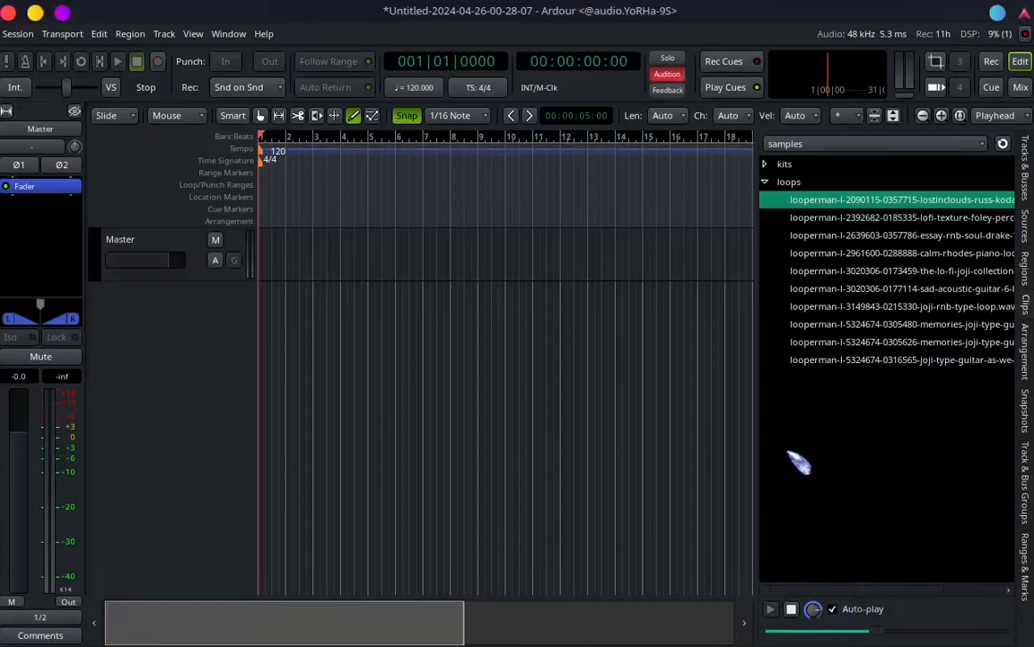
# Place the lostinclouds loop on a new track and move its region to the session start at bar 1.
pyautogui.moveTo(826, 203); pyautogui.dragTo(270, 321)
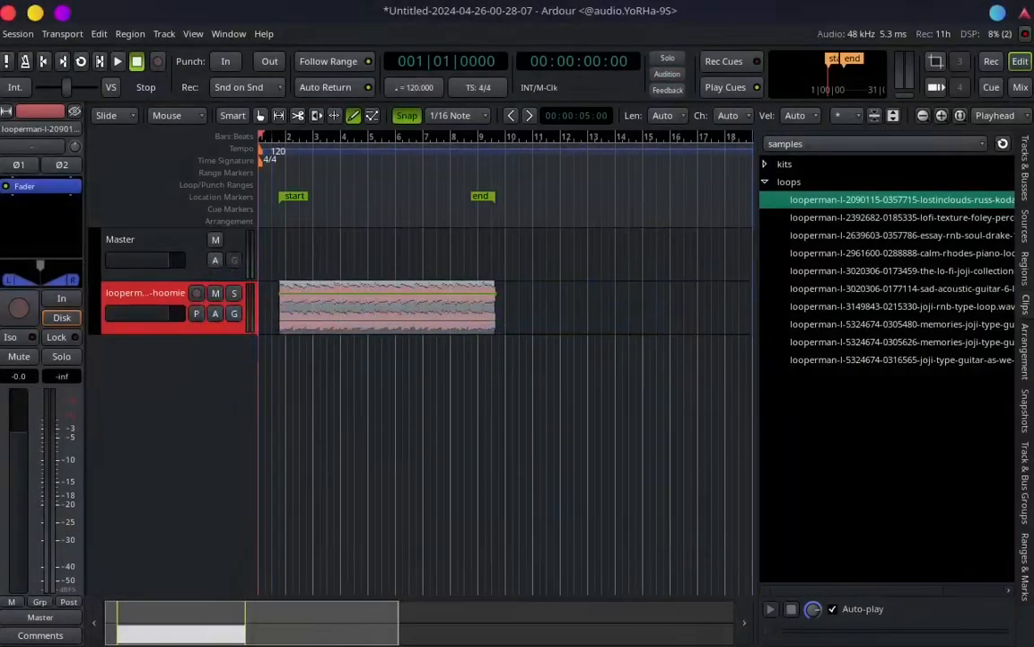
pyautogui.click(261, 116)
pyautogui.moveTo(339, 306)
pyautogui.mouseDown()
pyautogui.moveTo(319, 300)
pyautogui.moveTo(343, 294)
pyautogui.mouseUp()
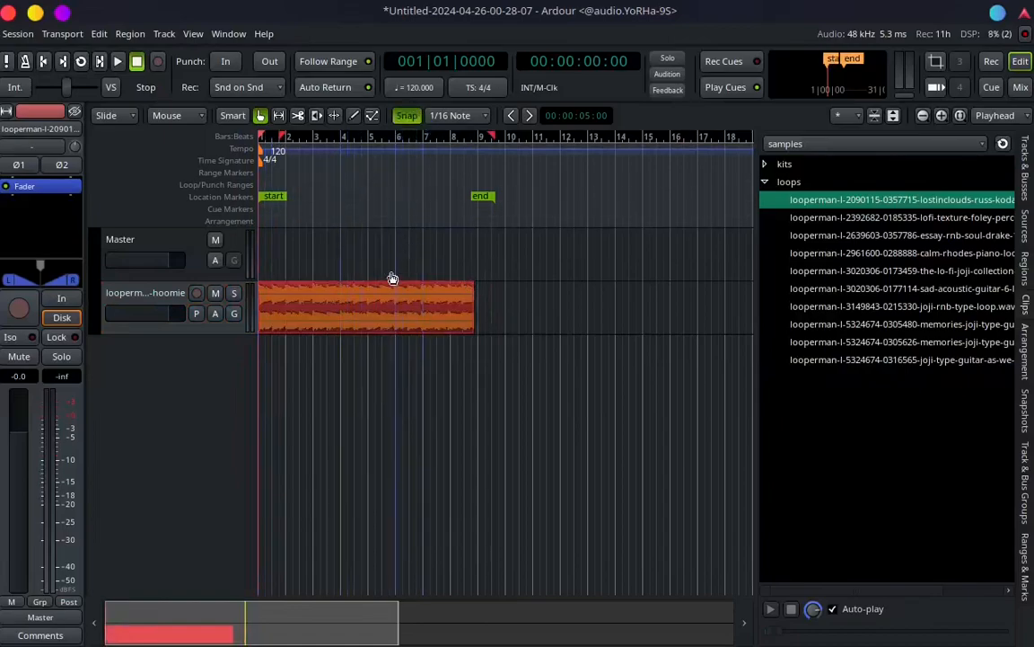
# Set the session's starting tempo to 110 BPM.
pyautogui.click(401, 87)
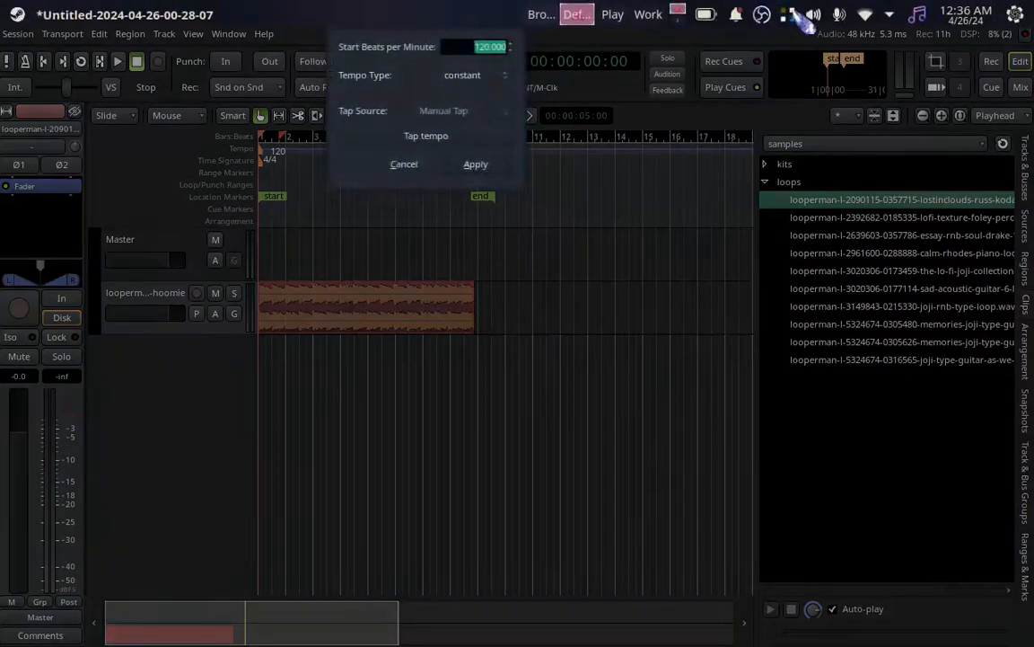
pyautogui.click(792, 18)
pyautogui.click(131, 358)
pyautogui.click(130, 357)
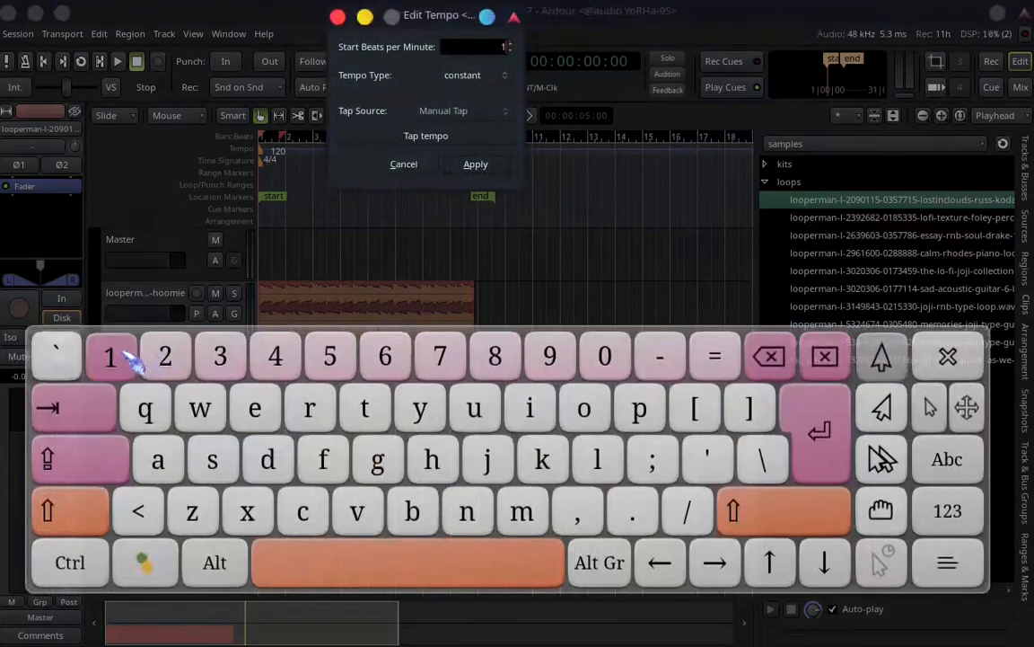
pyautogui.click(601, 363)
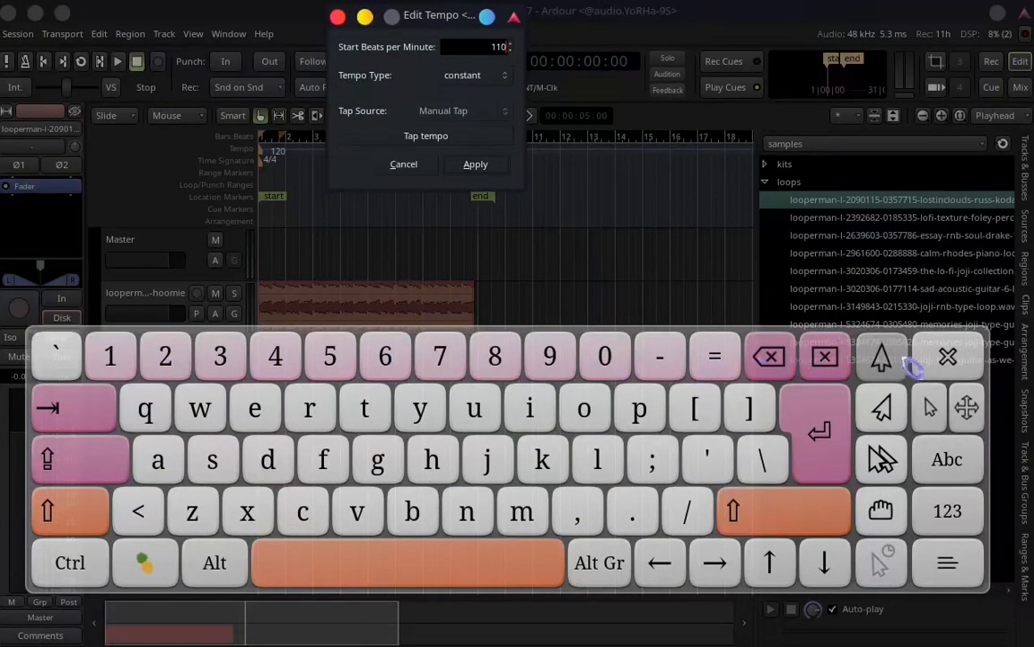
pyautogui.click(947, 358)
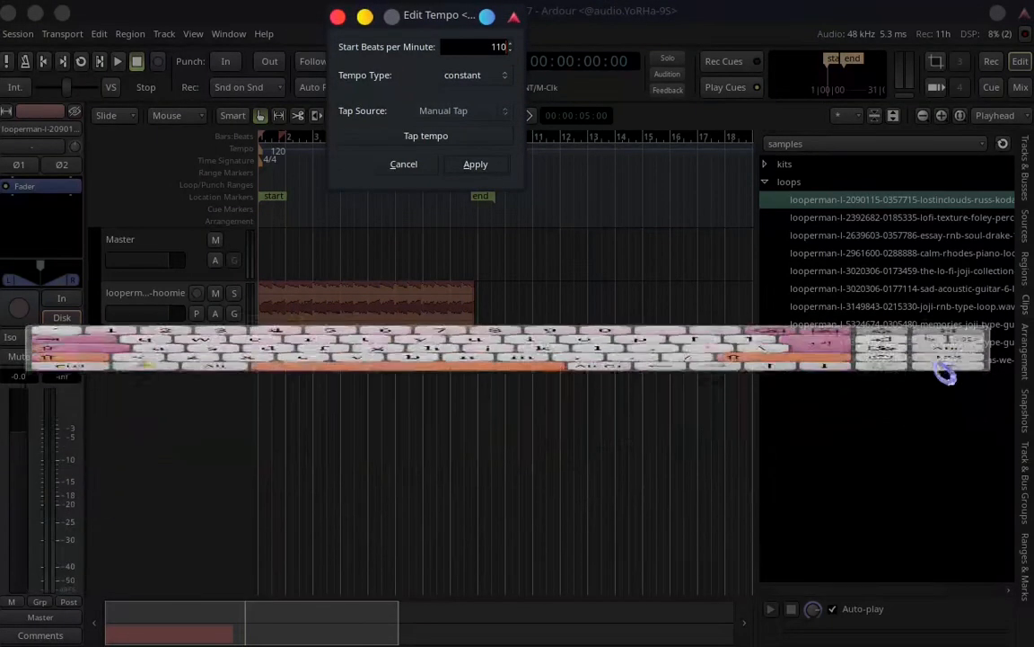
pyautogui.click(477, 166)
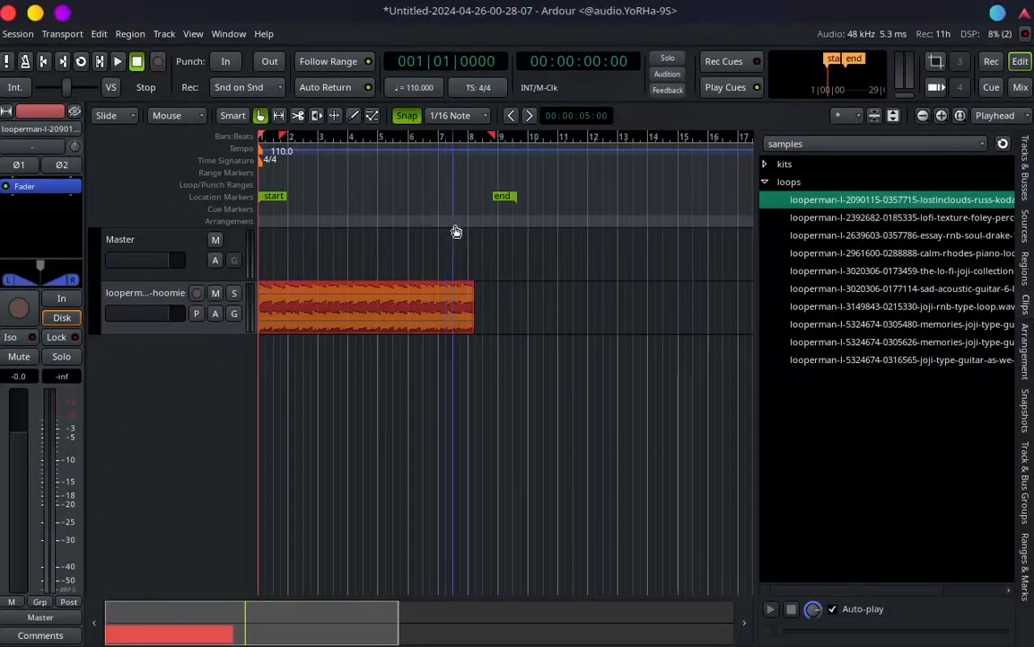
# Turn on the metronome and play the lostinclouds loop from the session start to compare its timing, stopping after a few beats.
pyautogui.keyDown('ctrl'); pyautogui.scroll(1, 484, 240); pyautogui.keyUp('ctrl')
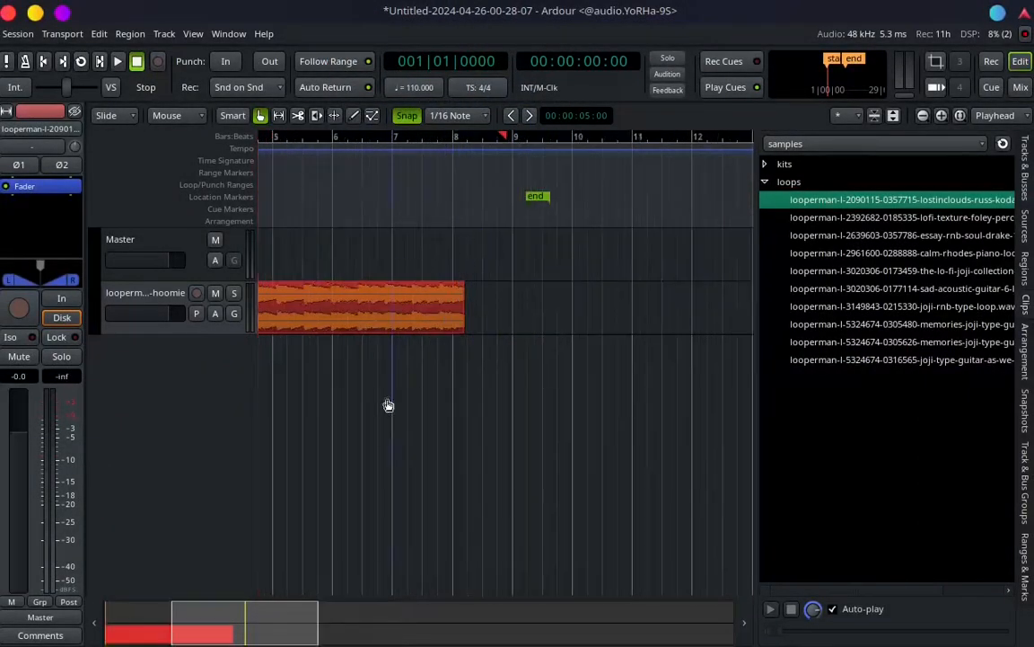
pyautogui.moveTo(206, 624); pyautogui.dragTo(125, 639)
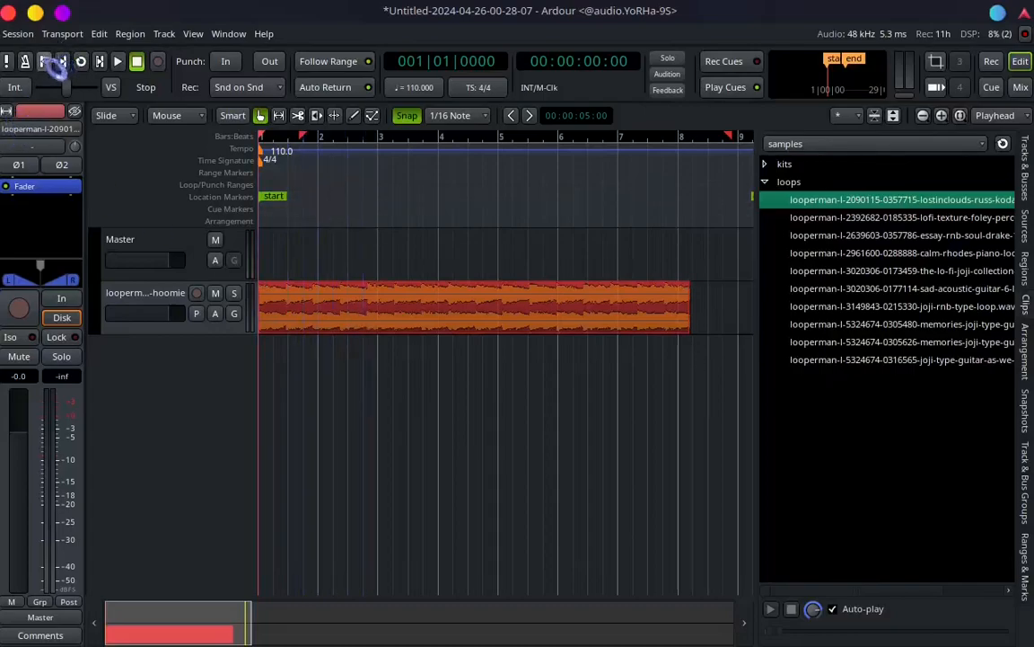
pyautogui.click(118, 62)
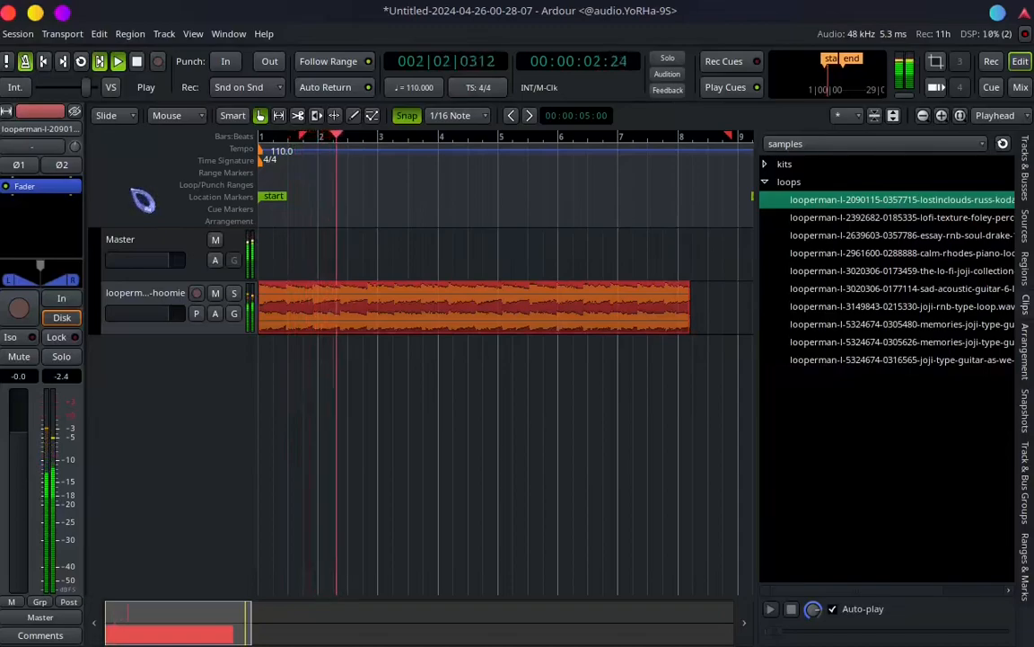
pyautogui.click(137, 61)
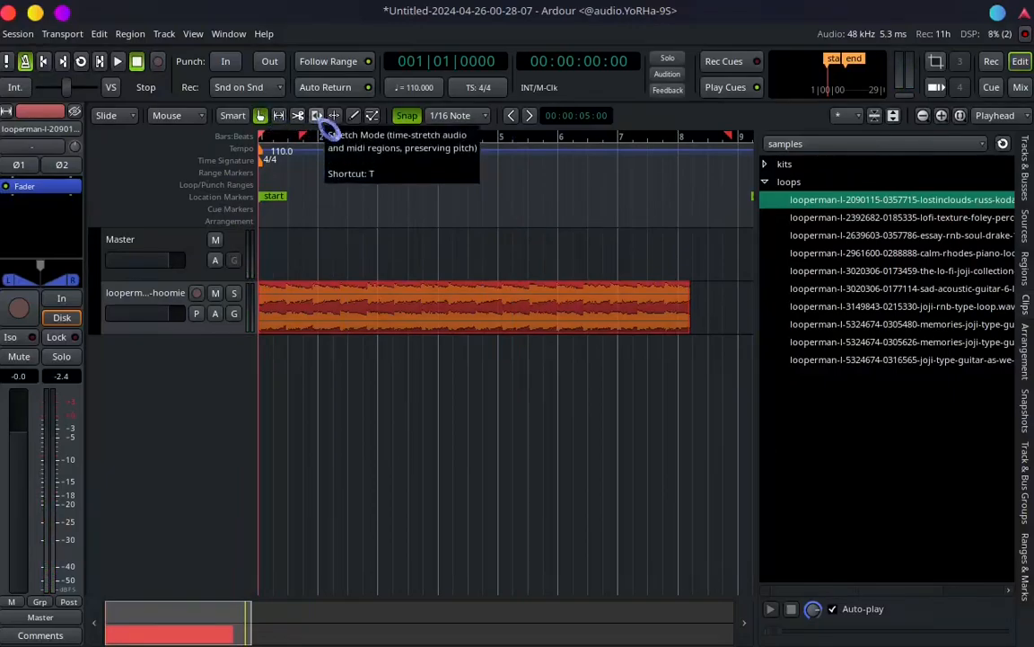
# Time-stretch the lostinclouds region to 8 bars so it ends at bar 9, and play it back against the metronome.
pyautogui.click(317, 117)
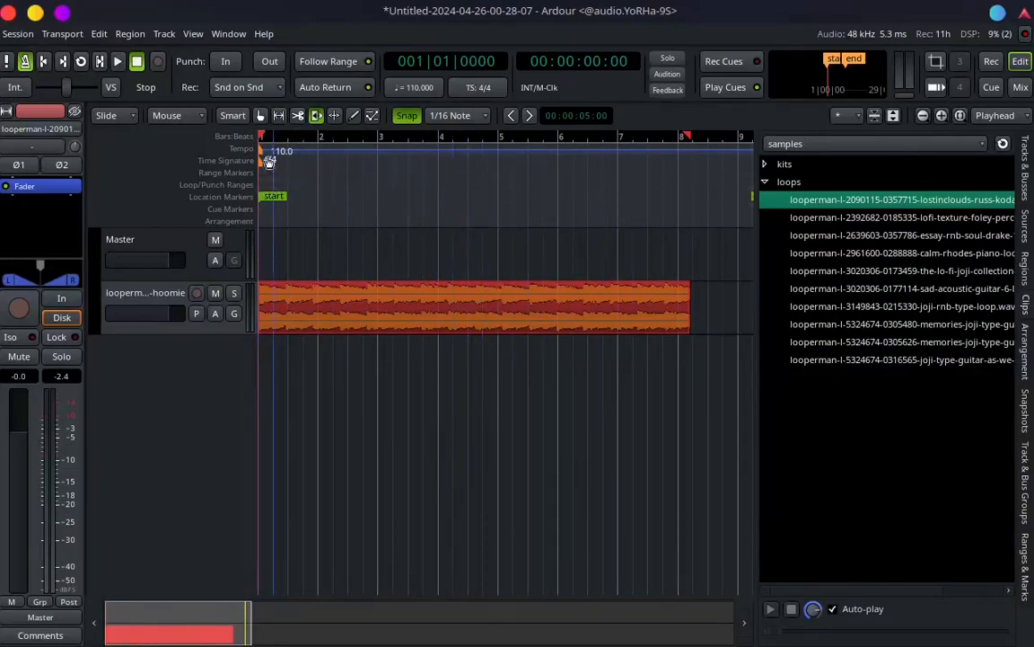
pyautogui.moveTo(680, 311); pyautogui.dragTo(734, 313)
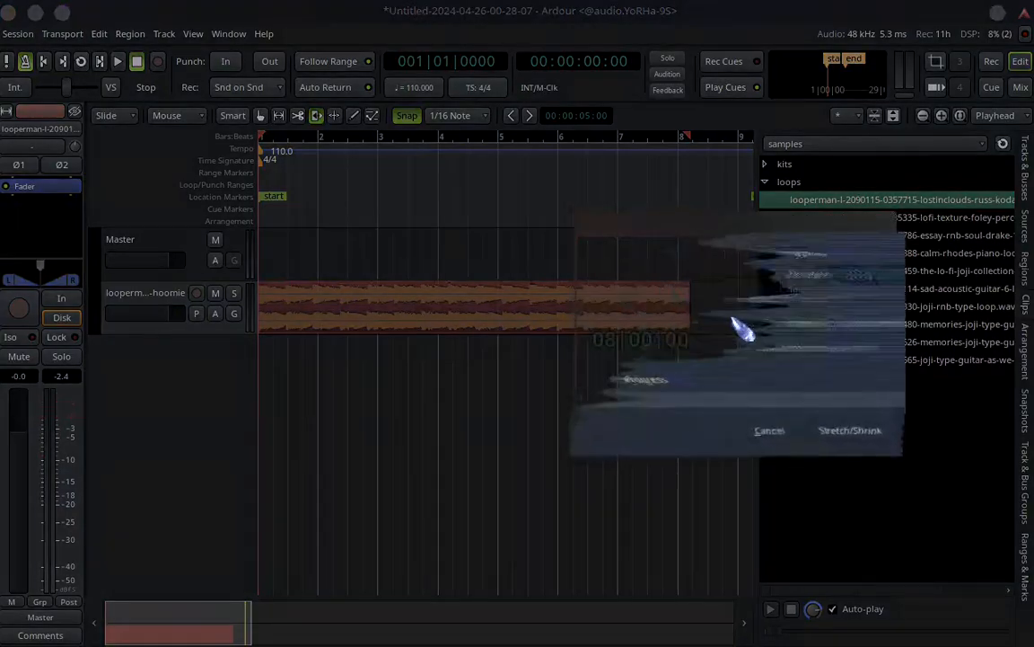
pyautogui.click(853, 429)
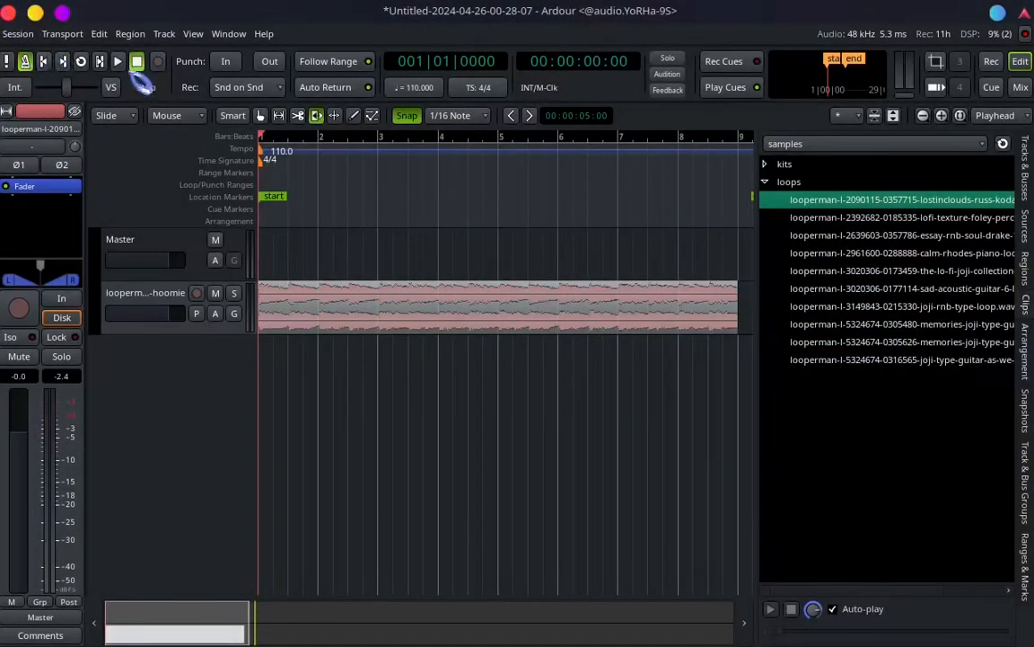
pyautogui.click(118, 61)
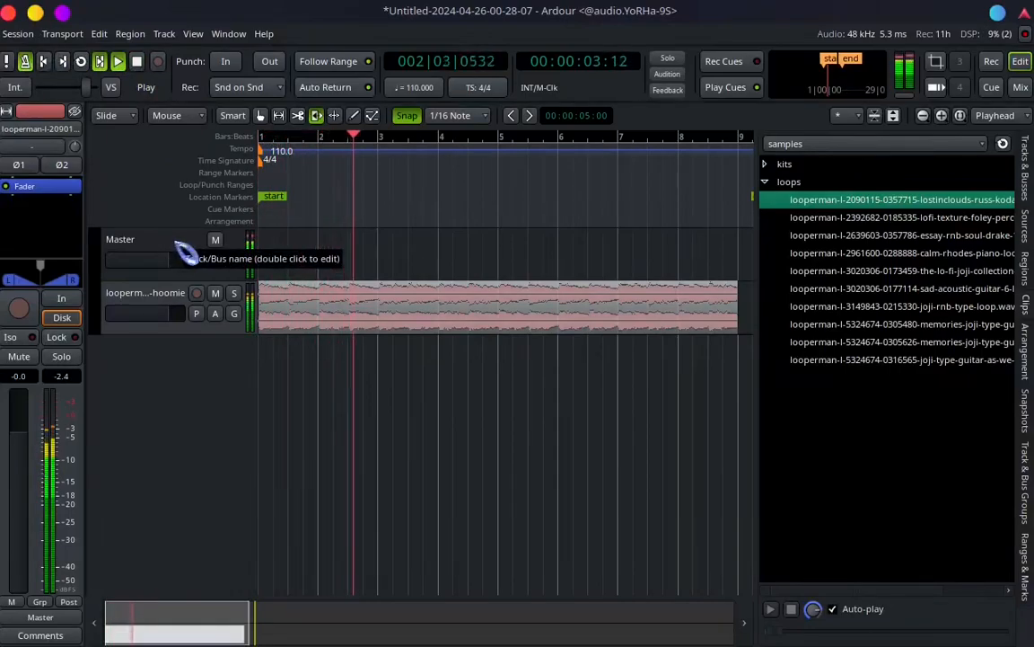
pyautogui.click(136, 61)
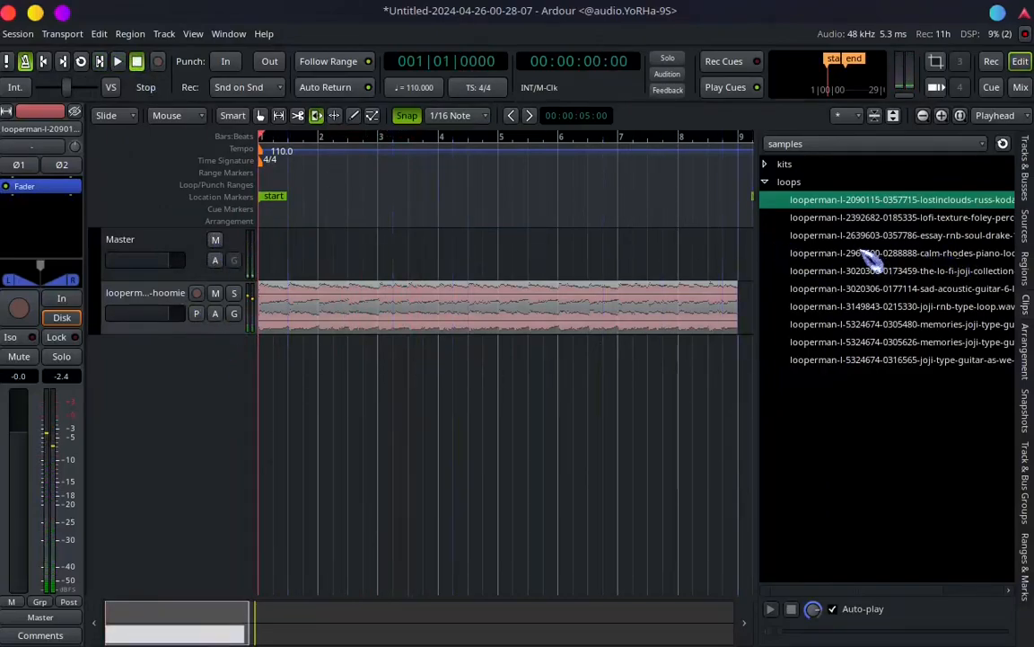
# Audition the lofi-texture-foley percussion loop, place it on a new track and move its region to bar 1.
pyautogui.click(918, 218)
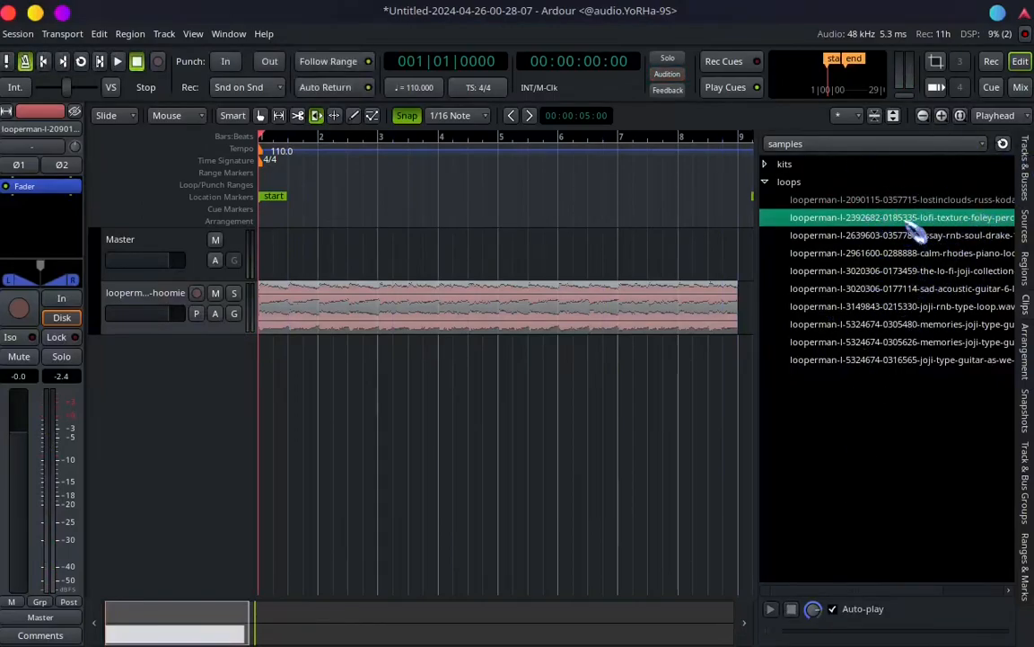
pyautogui.moveTo(898, 225); pyautogui.dragTo(280, 369)
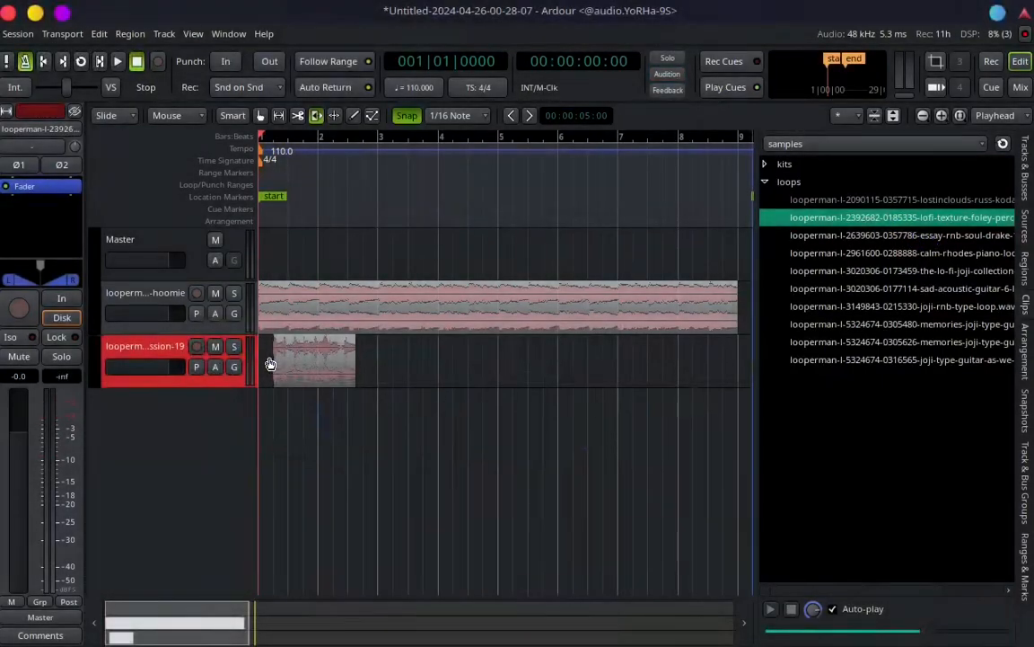
pyautogui.click(261, 116)
pyautogui.moveTo(308, 345); pyautogui.dragTo(288, 363)
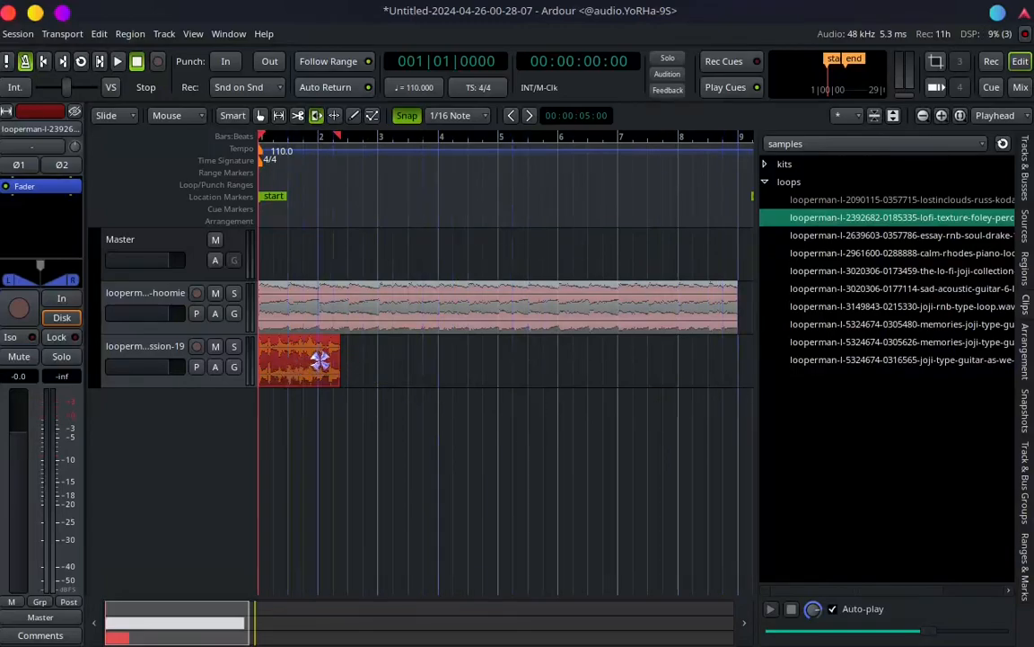
# Time-stretch the percussion region to 2 bars so it ends at bar 3, and play both loops together.
pyautogui.moveTo(335, 363); pyautogui.dragTo(373, 360)
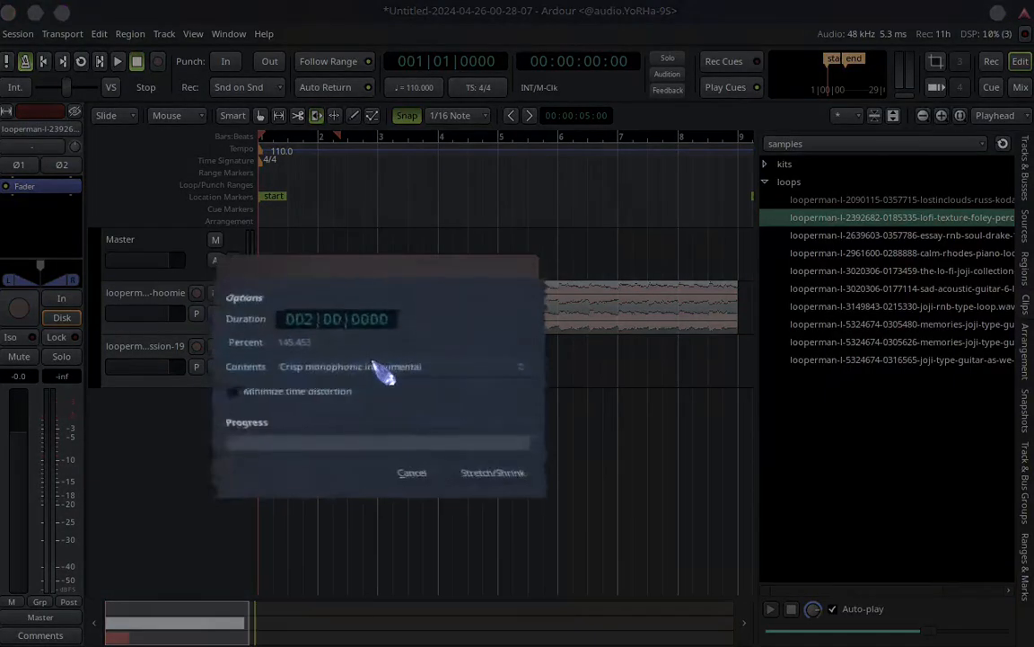
pyautogui.click(474, 460)
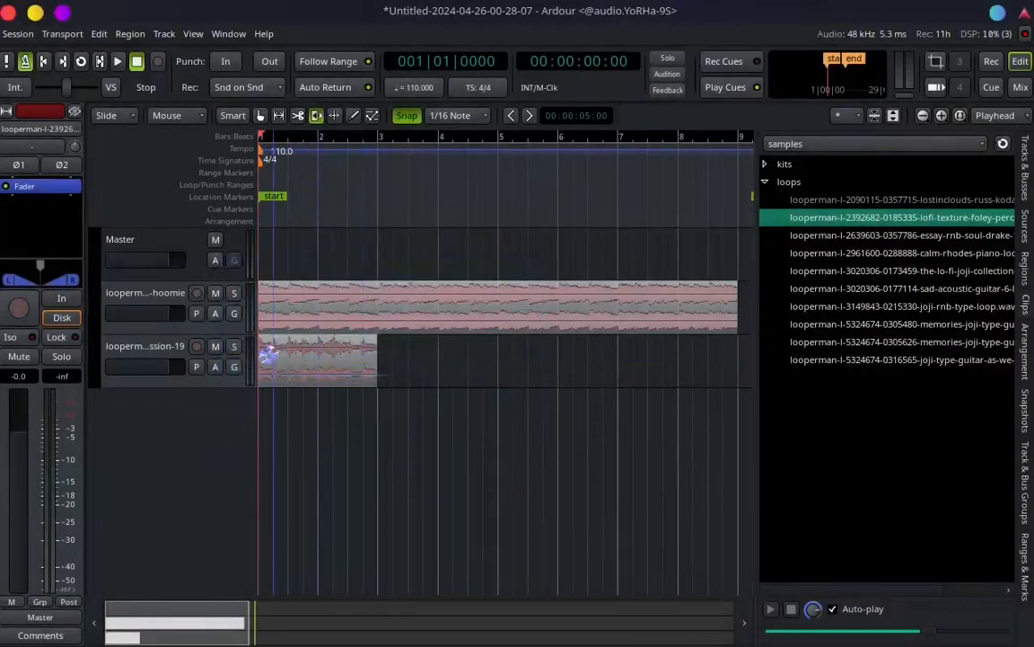
pyautogui.click(120, 65)
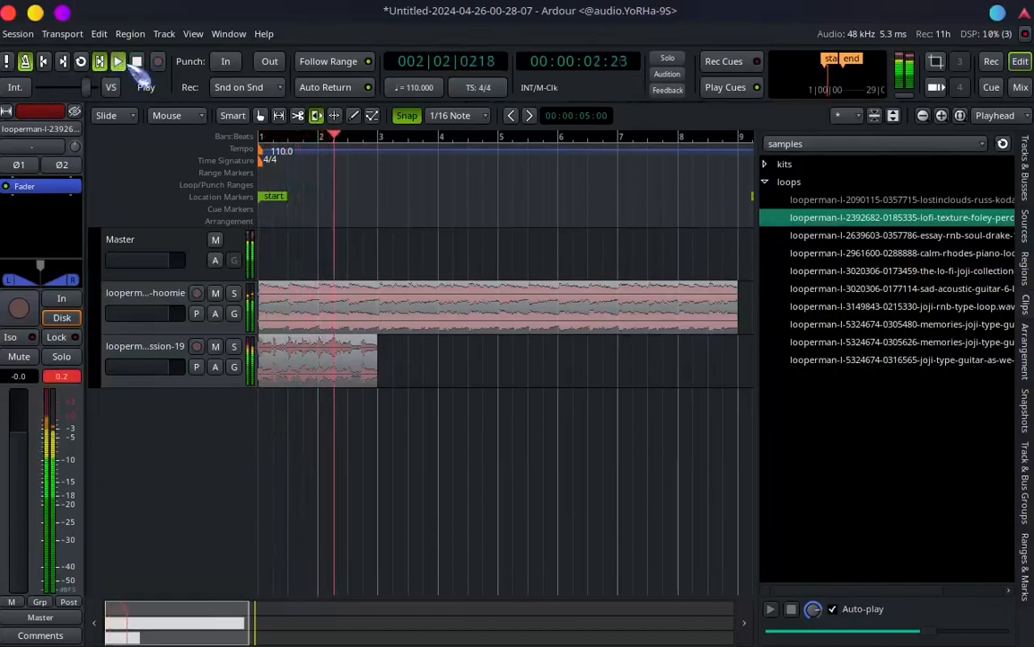
pyautogui.click(137, 61)
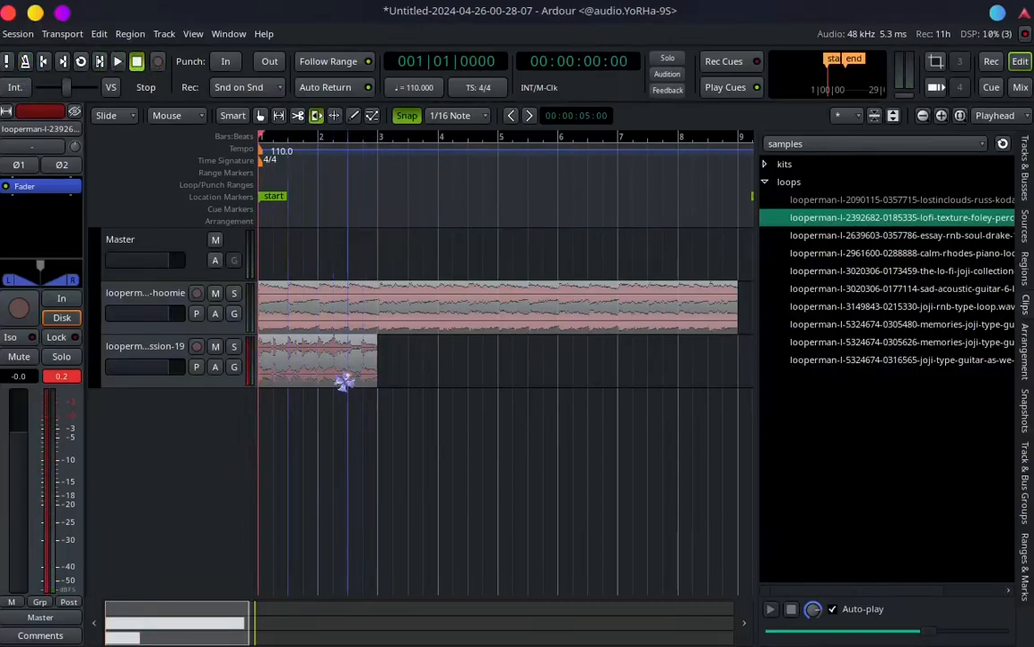
# Play both loops together, and repeat the percussion region end to end until it fills its track up to bar 9.
pyautogui.click(121, 63)
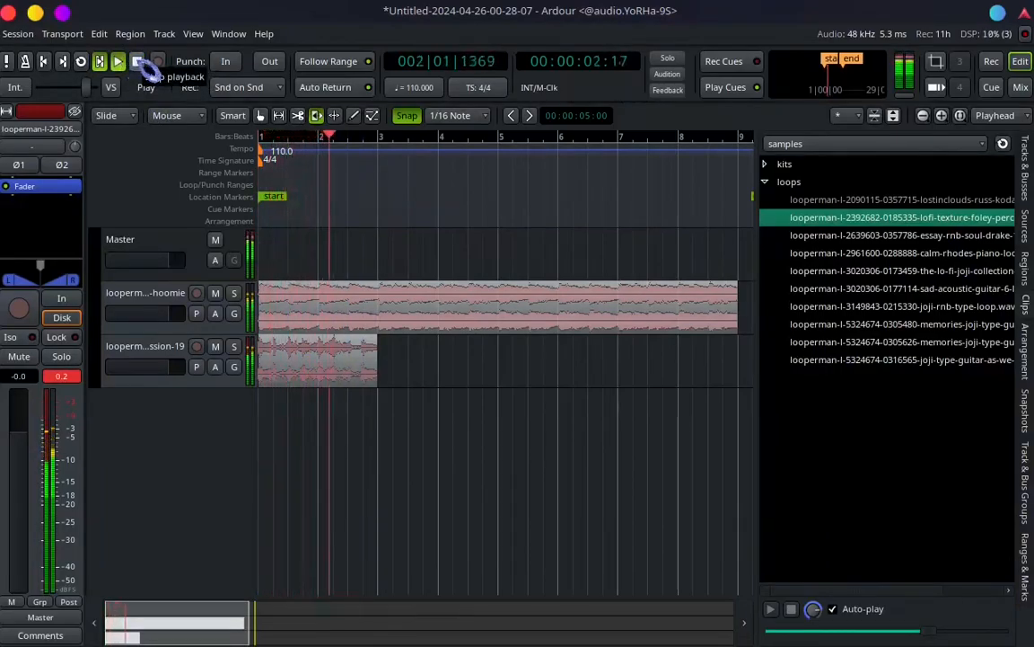
pyautogui.click(138, 62)
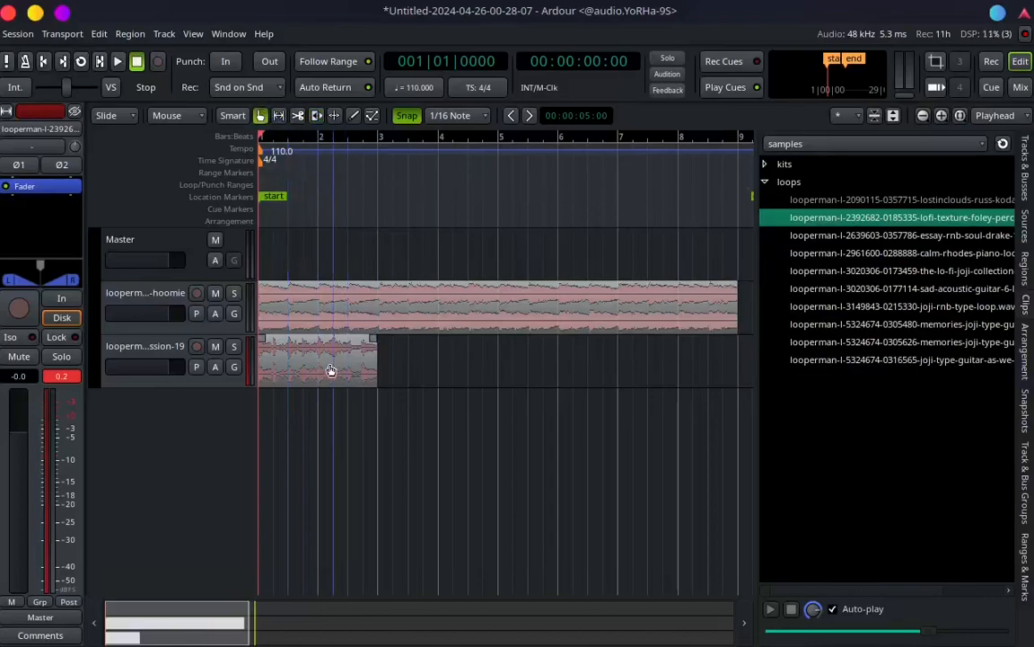
pyautogui.moveTo(315, 362); pyautogui.dragTo(683, 374)
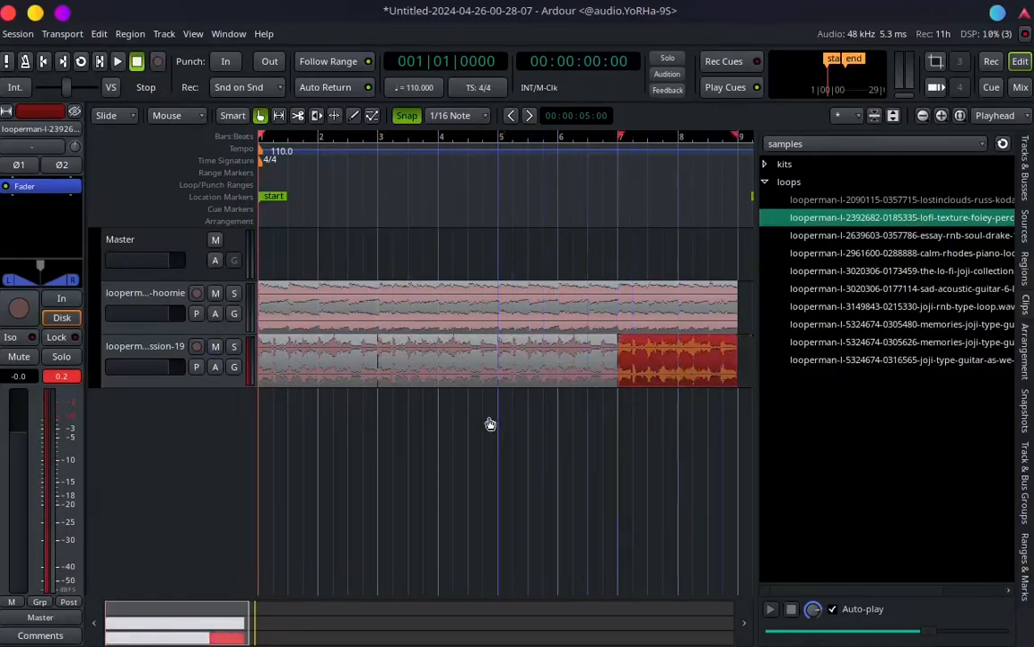
pyautogui.moveTo(269, 143); pyautogui.dragTo(245, 159)
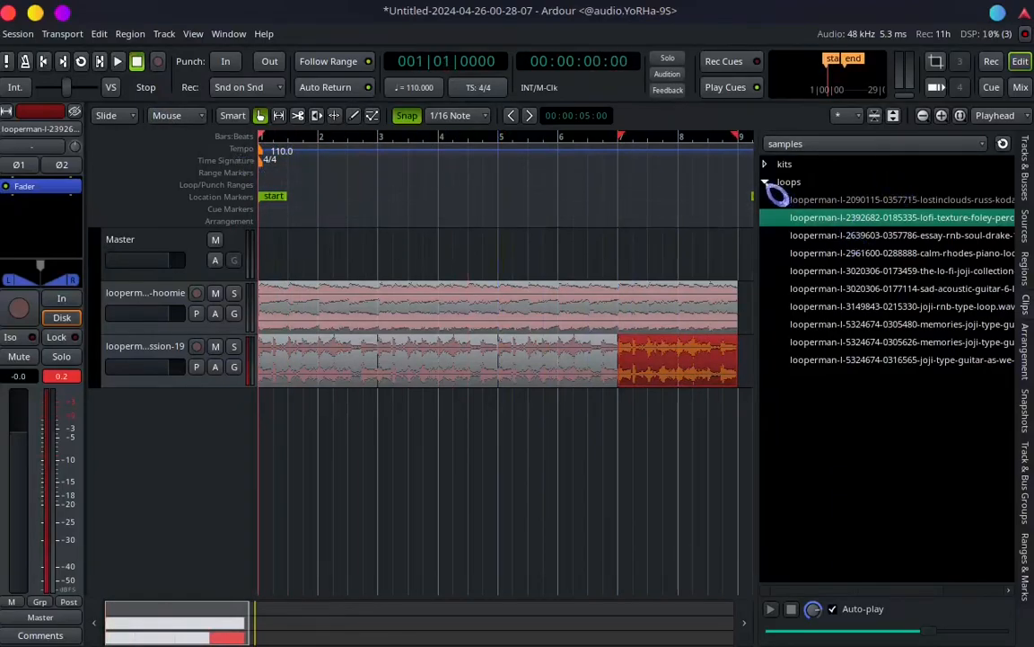
# Browse the sample kits to WAProd_Lofi_Illusion_2, open its WAV MIDI Presets folder and show the DrumLoop files.
pyautogui.click(764, 182)
pyautogui.click(765, 164)
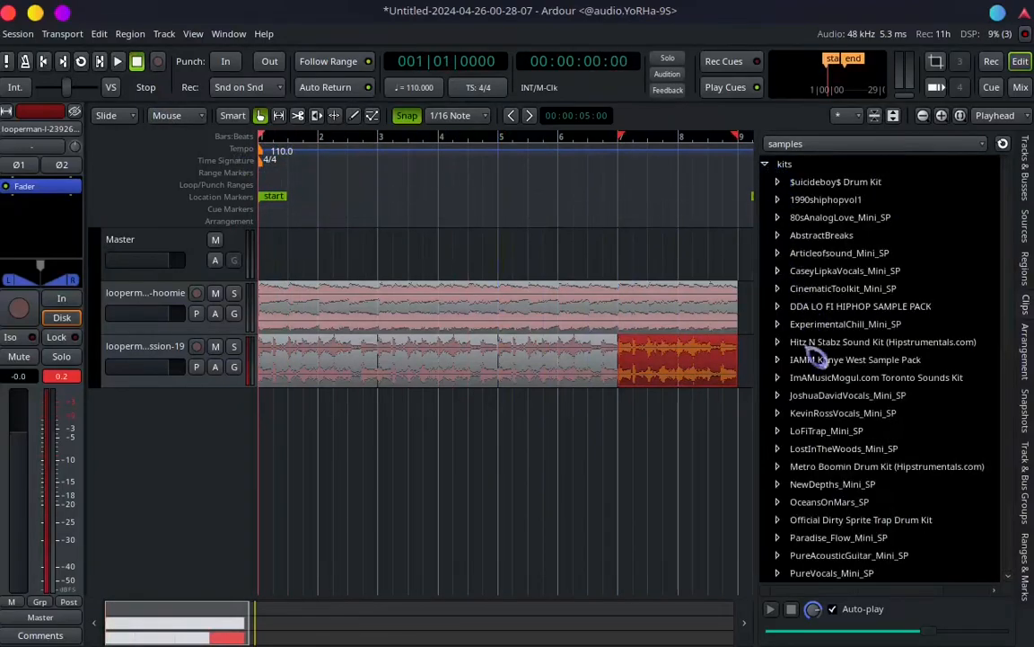
pyautogui.scroll(-1, 813, 355)
pyautogui.scroll(-7, 819, 369)
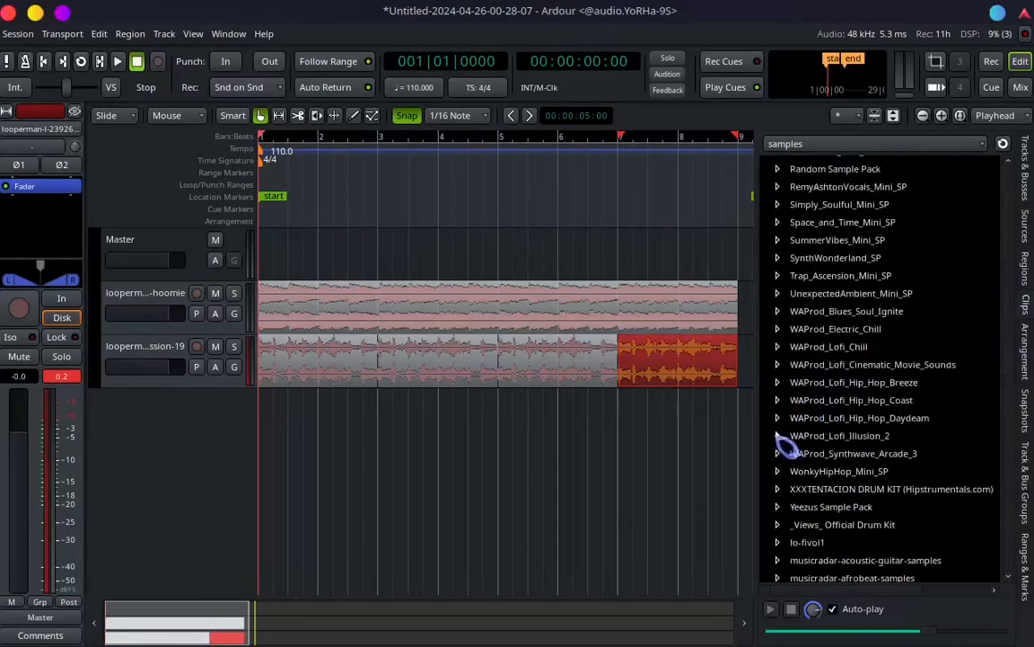
pyautogui.click(779, 438)
pyautogui.click(779, 437)
pyautogui.scroll(-2, 817, 400)
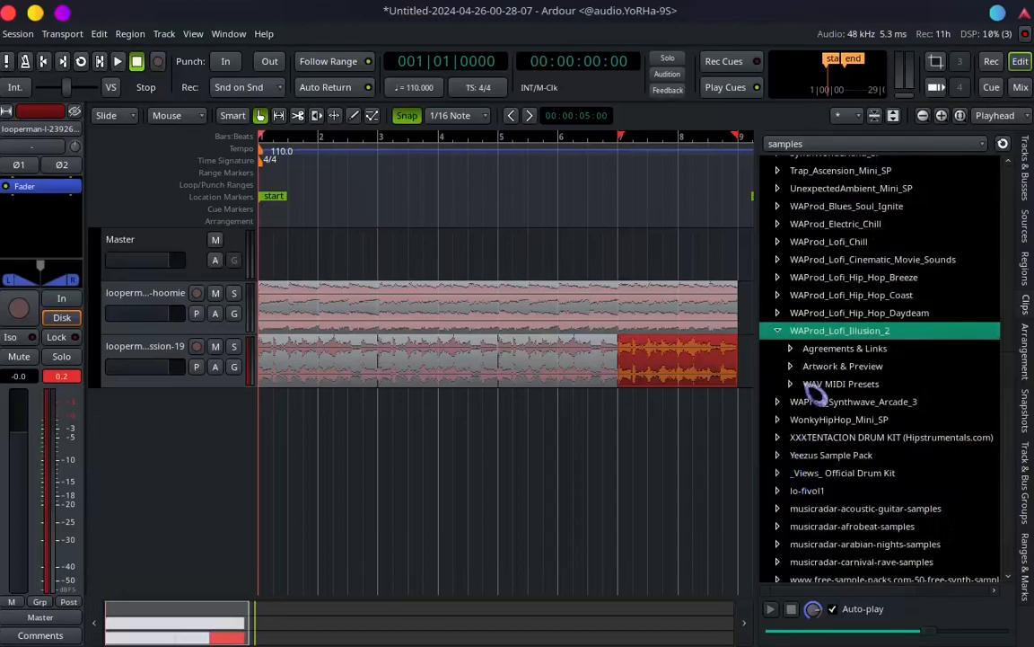
pyautogui.click(791, 384)
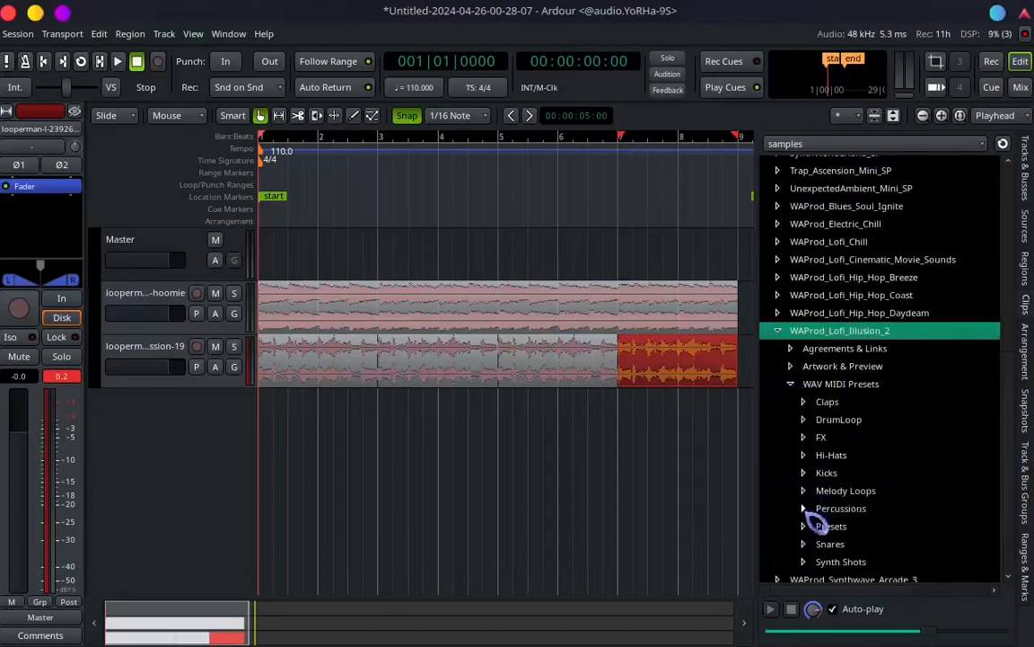
pyautogui.click(806, 420)
pyautogui.scroll(-2, 835, 458)
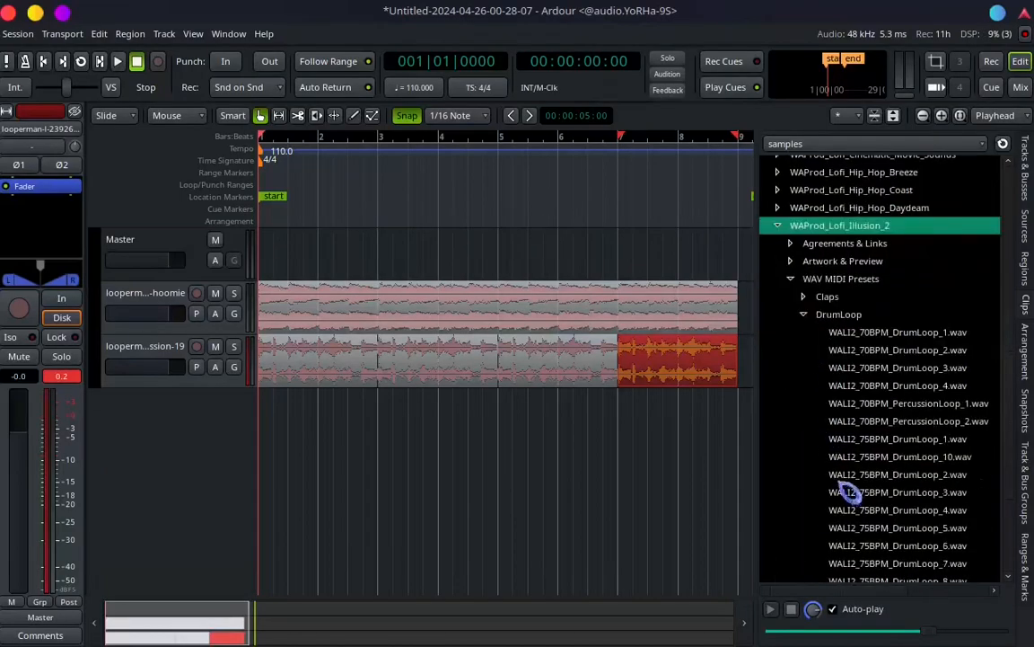
# Audition WALI2_70BPM_PercussionLoop_2.wav and place it on a new track starting at bar 1.
pyautogui.click(921, 425)
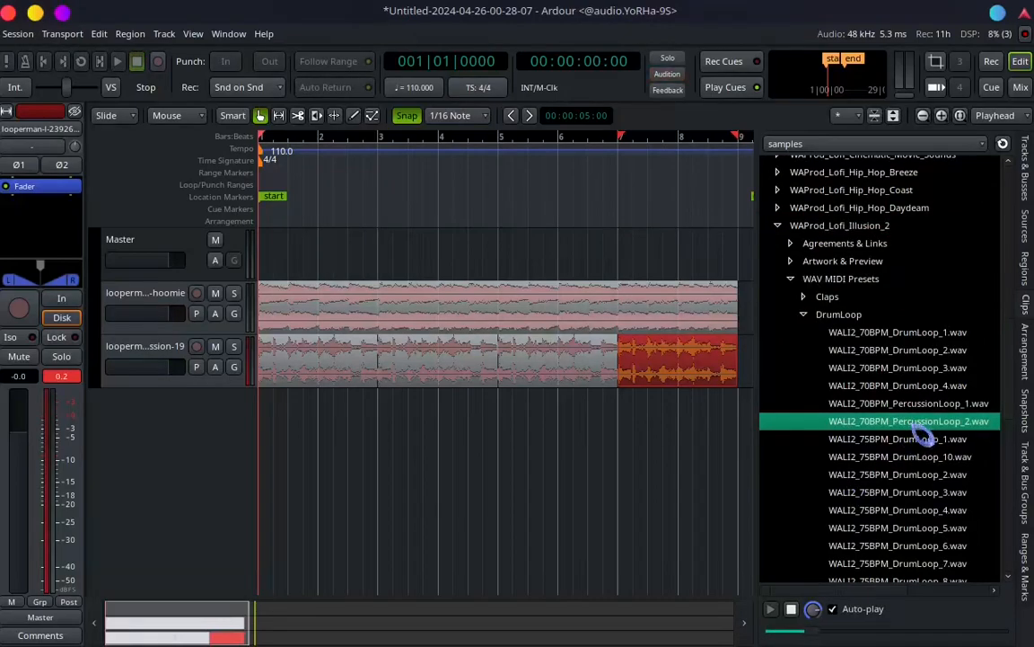
pyautogui.click(791, 609)
pyautogui.moveTo(875, 427); pyautogui.dragTo(418, 431)
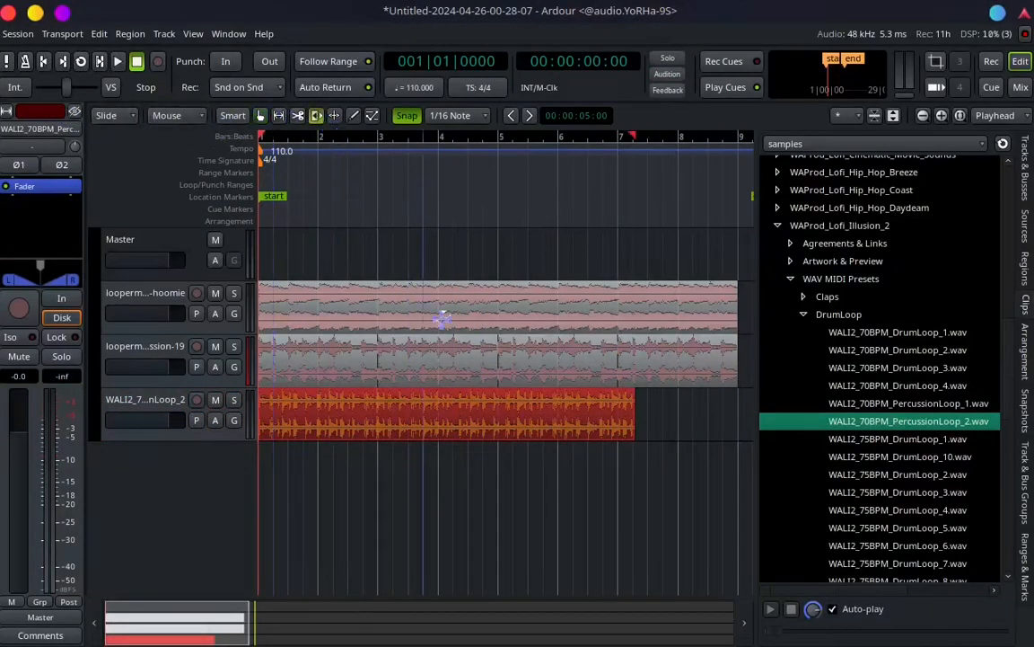
# Time-stretch the WALI2 percussion region to 8 bars so it ends at bar 9, and play all three loops together.
pyautogui.moveTo(622, 405); pyautogui.dragTo(737, 416)
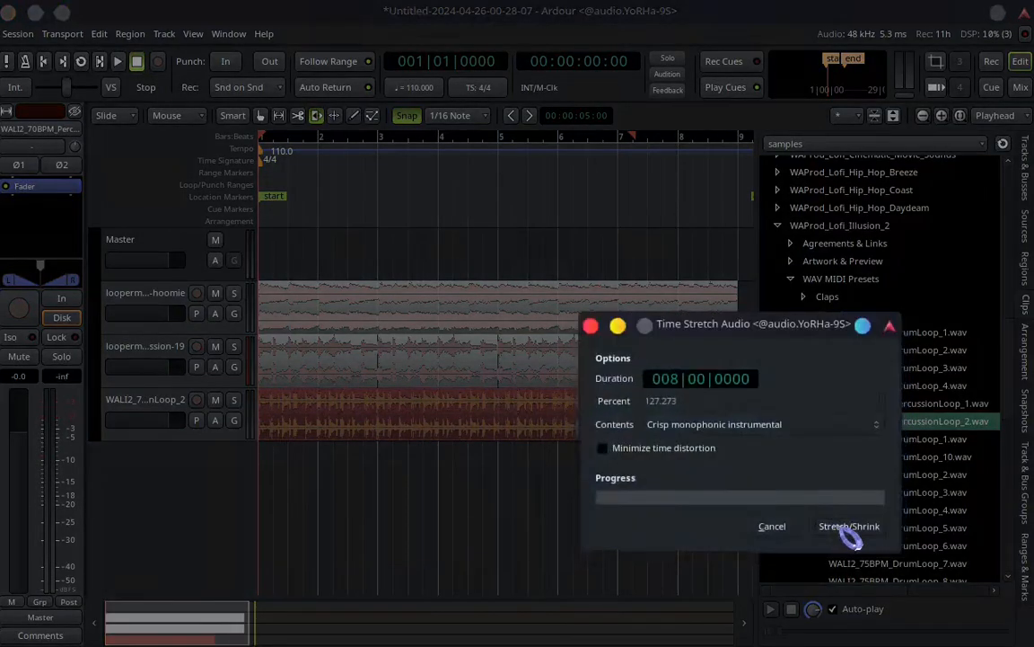
pyautogui.click(849, 526)
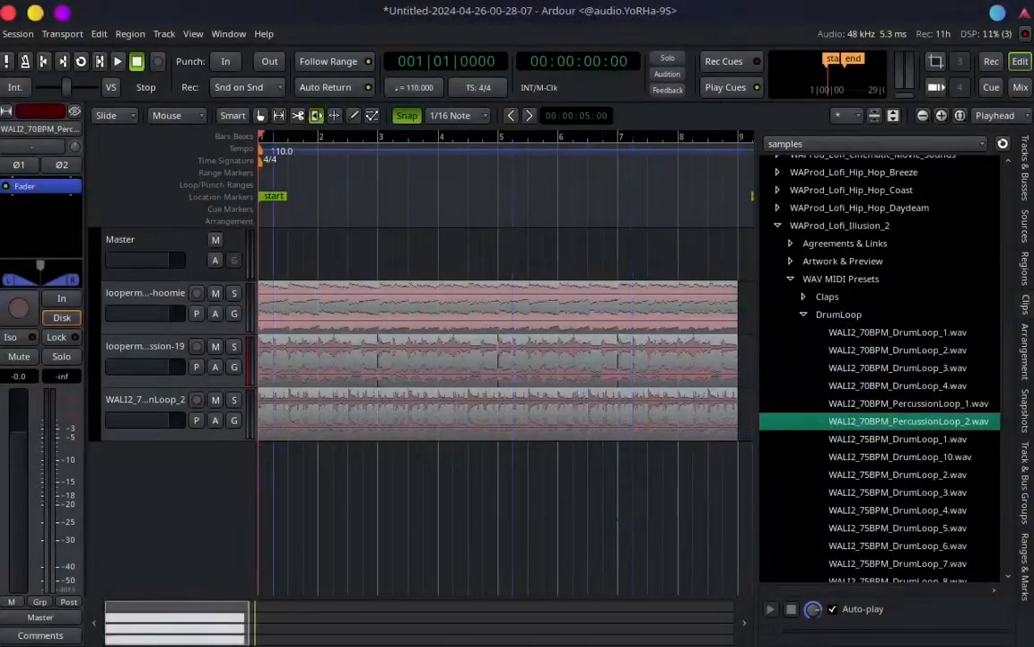
pyautogui.click(118, 64)
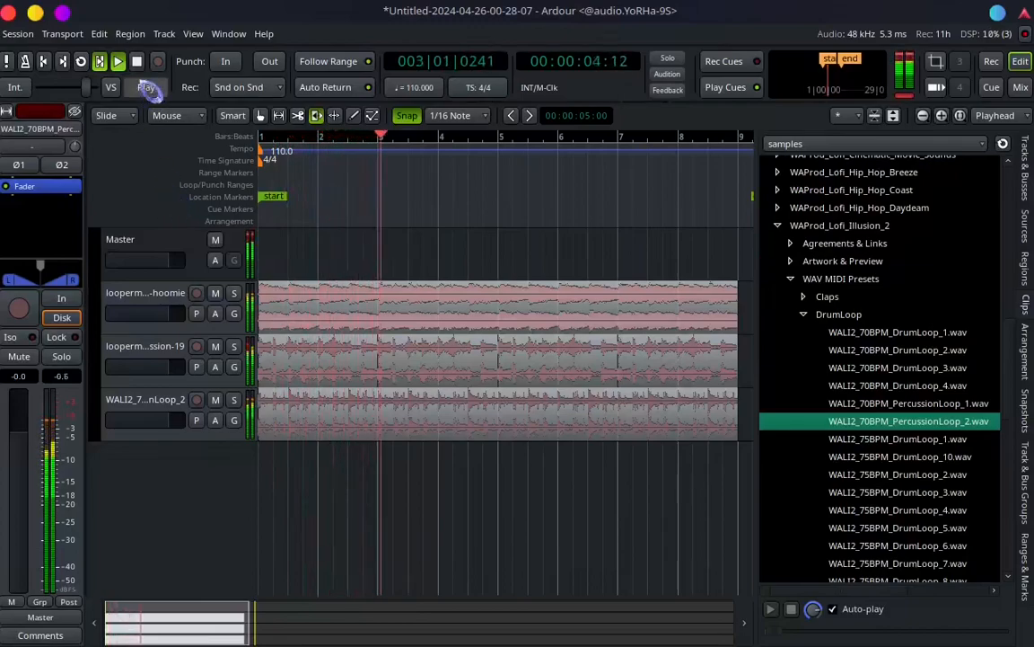
pyautogui.click(137, 62)
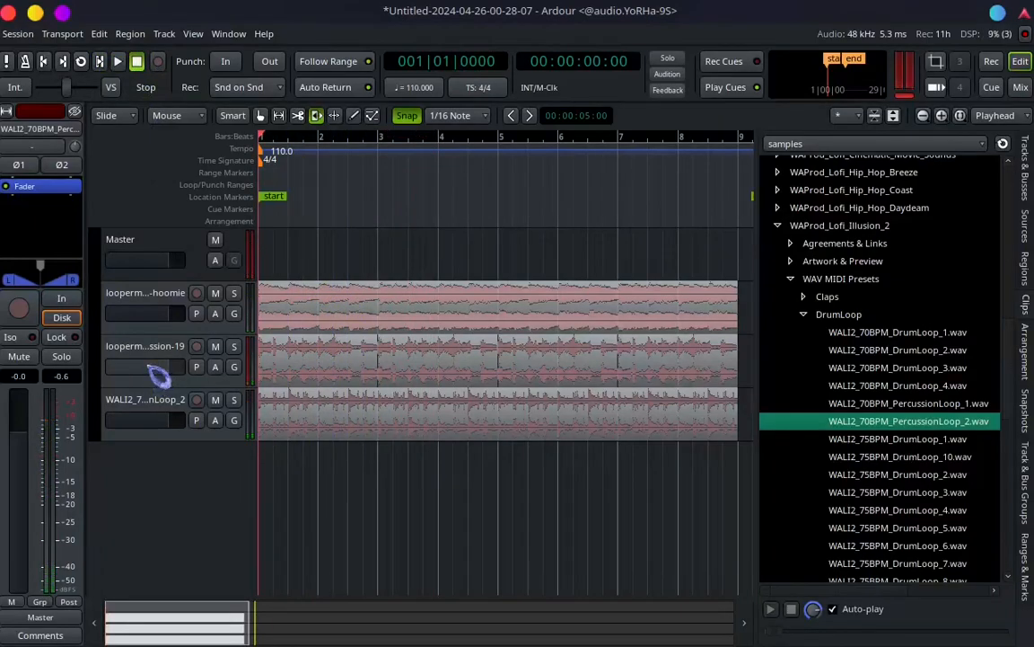
# While playing the session, lower the WALI2 percussion track to -11.2 dB and the lofi percussion track to -23.9 dB, and stop playback.
pyautogui.click(118, 61)
pyautogui.moveTo(159, 387)
pyautogui.mouseDown()
pyautogui.moveTo(150, 369)
pyautogui.moveTo(148, 388)
pyautogui.moveTo(162, 376)
pyautogui.moveTo(144, 388)
pyautogui.mouseUp()
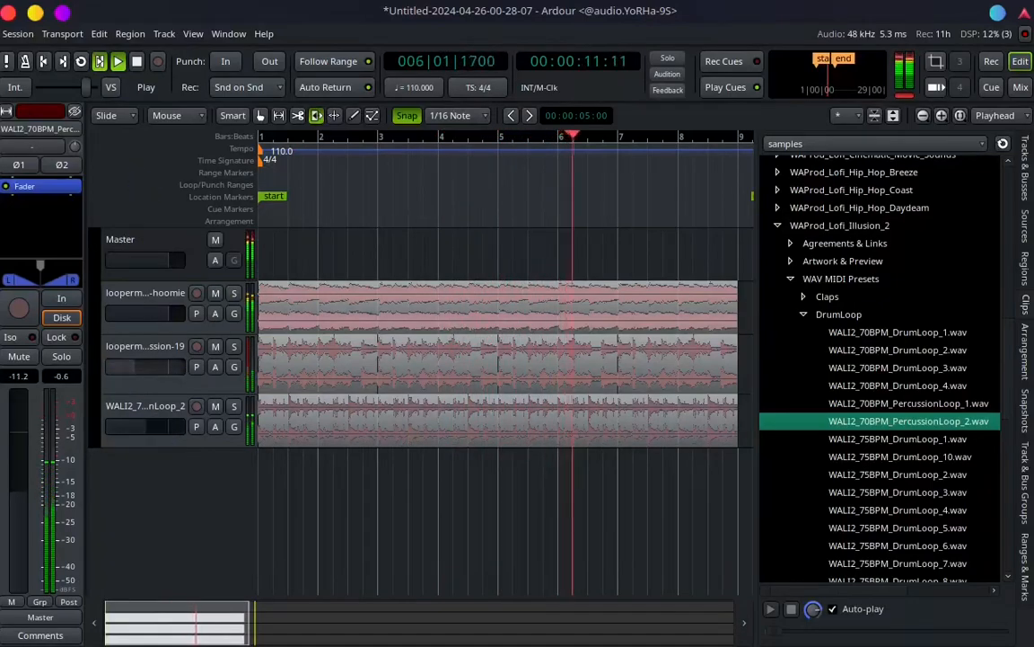
pyautogui.click(134, 361)
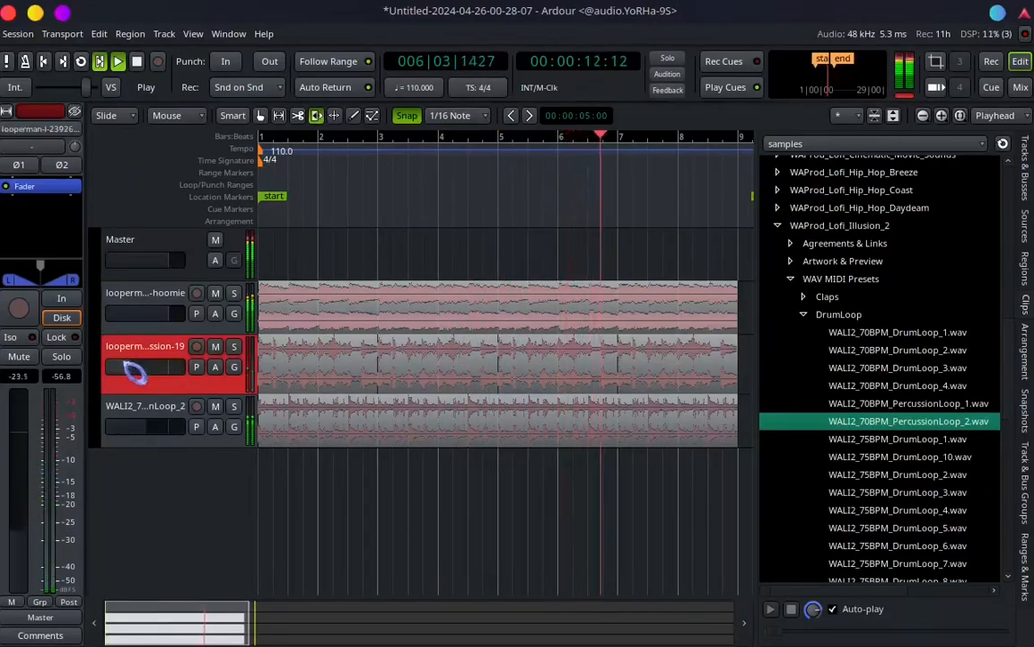
pyautogui.click(137, 61)
pyautogui.click(187, 488)
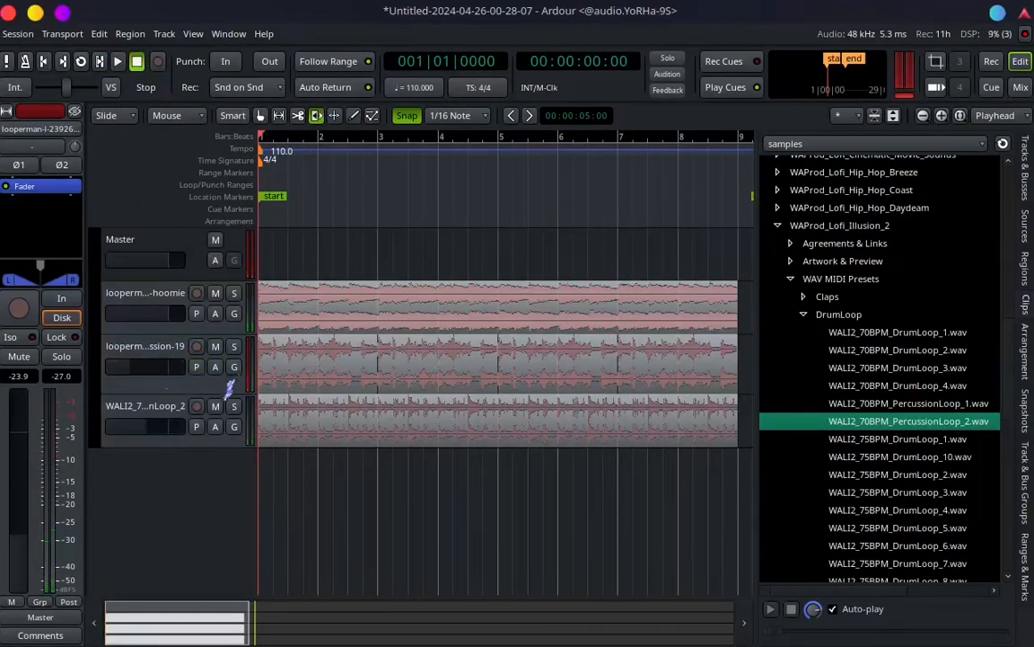
# Select the lofi percussion track, view the track faders in the mixer, and return to the editor.
pyautogui.click(165, 350)
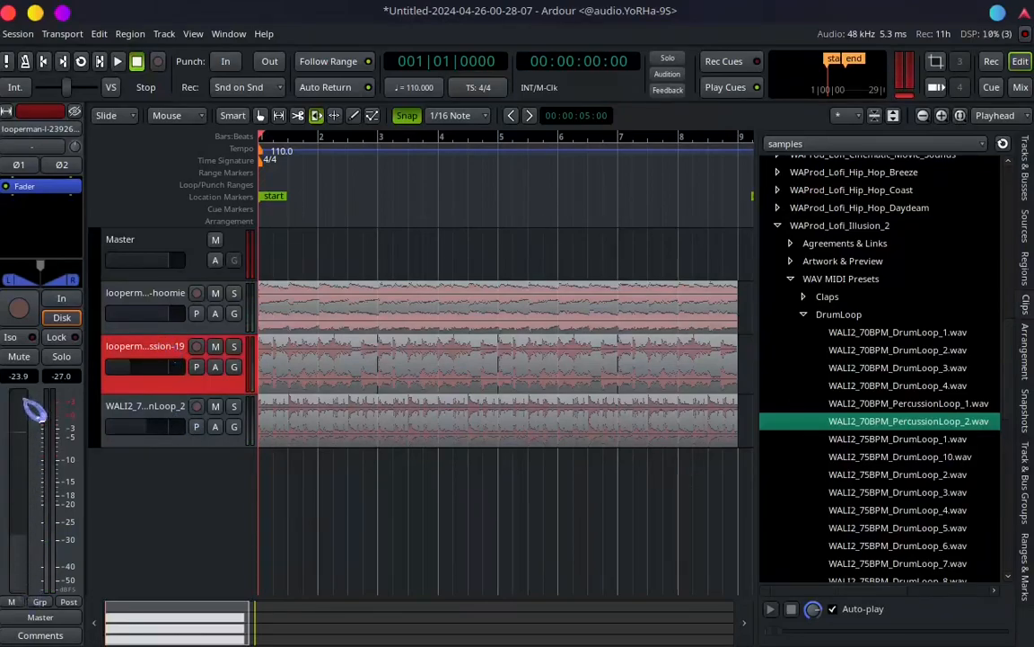
pyautogui.click(1020, 87)
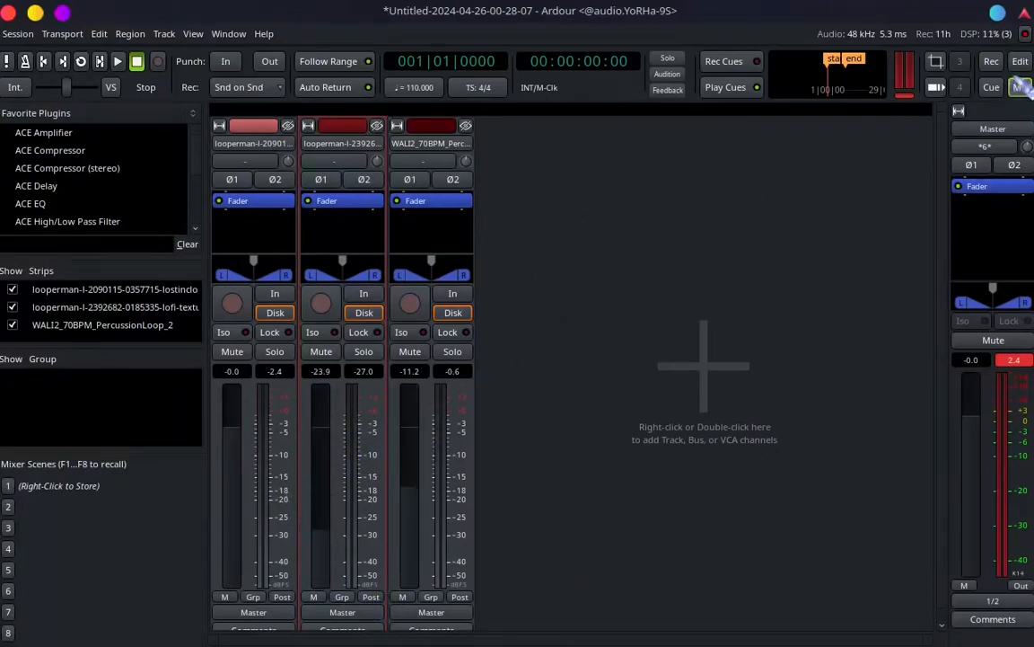
pyautogui.hotkey('alt', 'e')
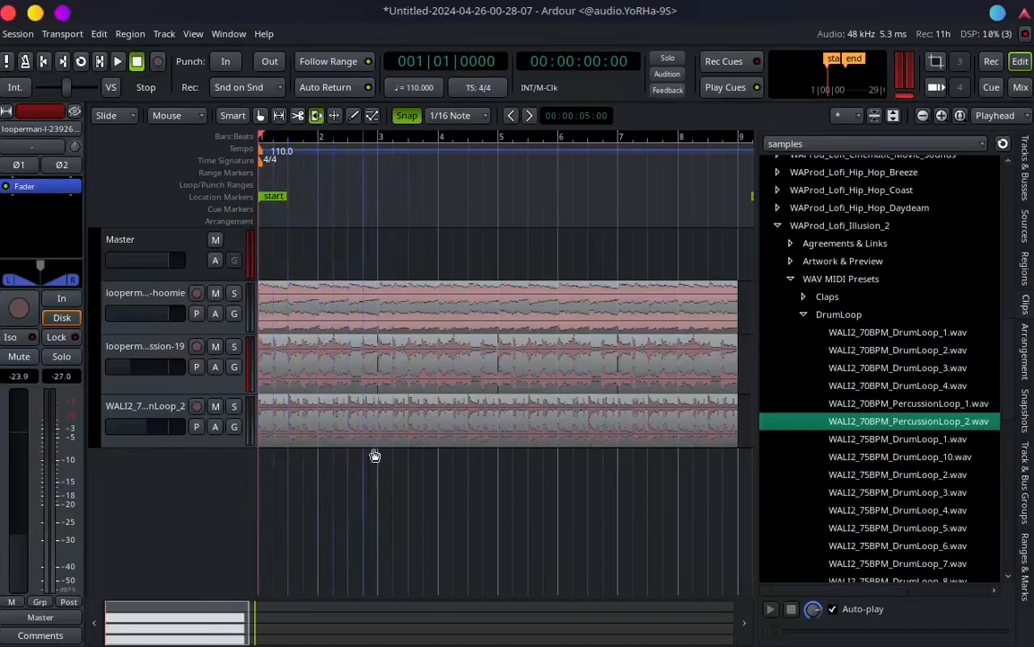
# Open the ruler visibility settings and hide the Time Signature, Tempo, Range Markers, Cue Markers and Arrangement rulers.
pyautogui.rightClick(242, 183)
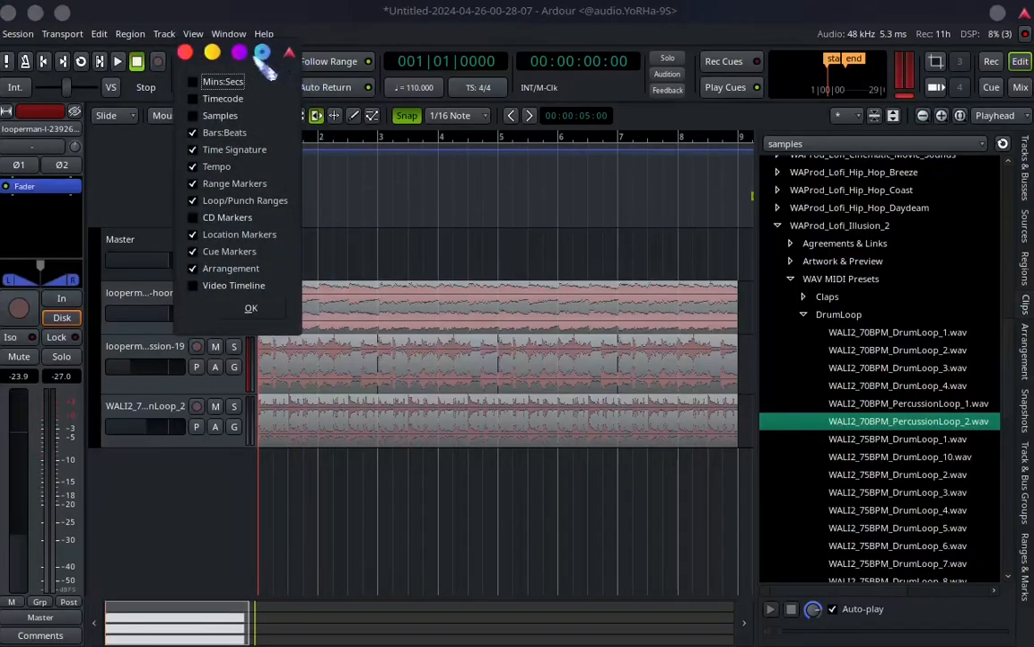
pyautogui.moveTo(255, 59); pyautogui.dragTo(492, 205)
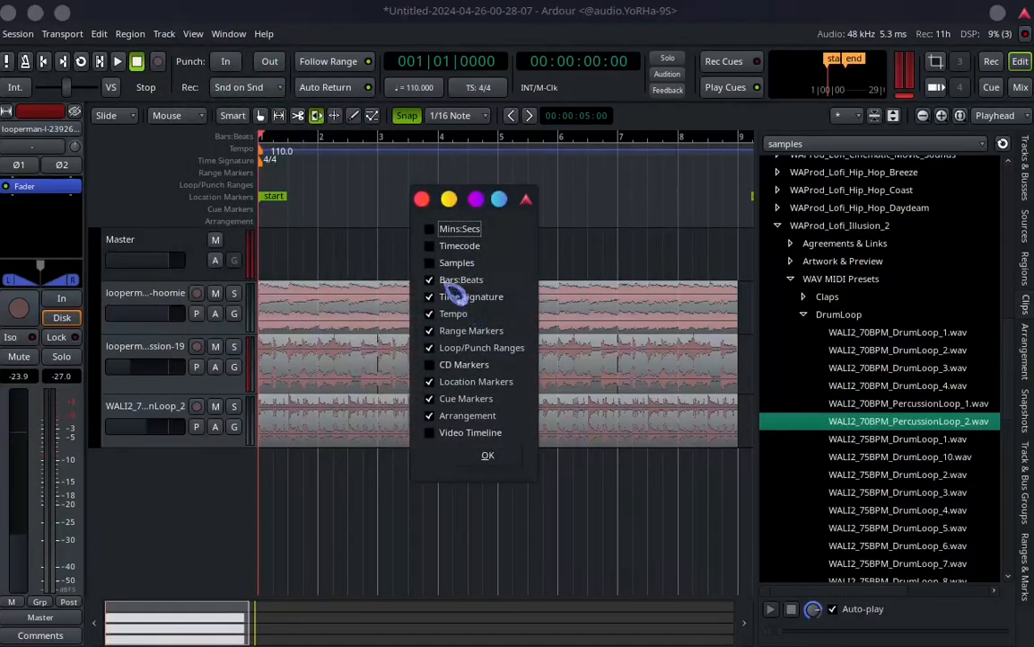
pyautogui.click(439, 298)
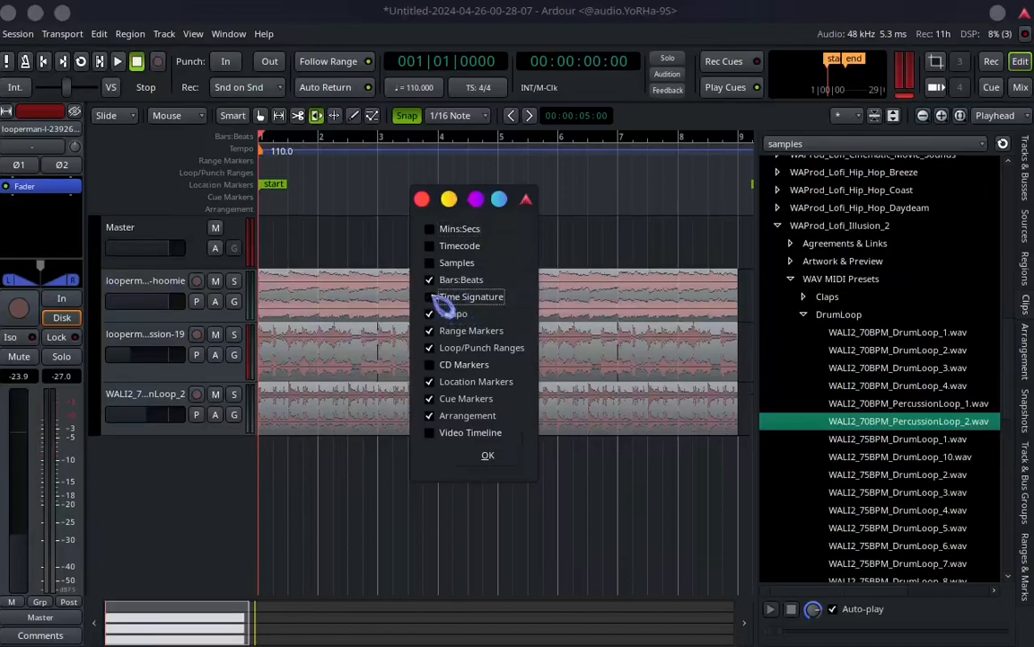
pyautogui.click(433, 313)
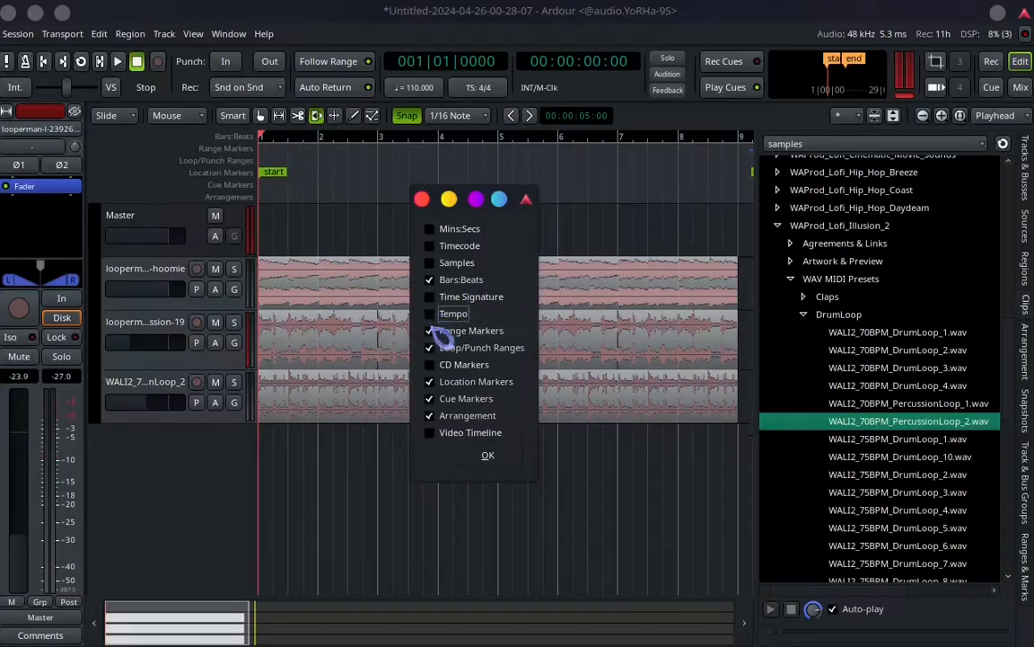
pyautogui.click(434, 334)
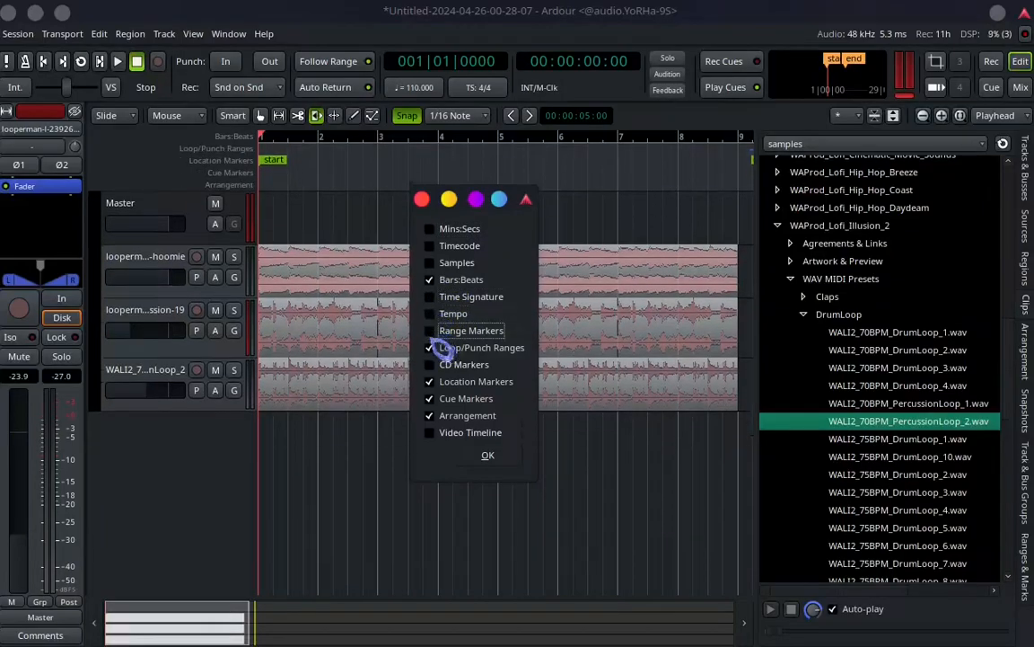
pyautogui.click(438, 398)
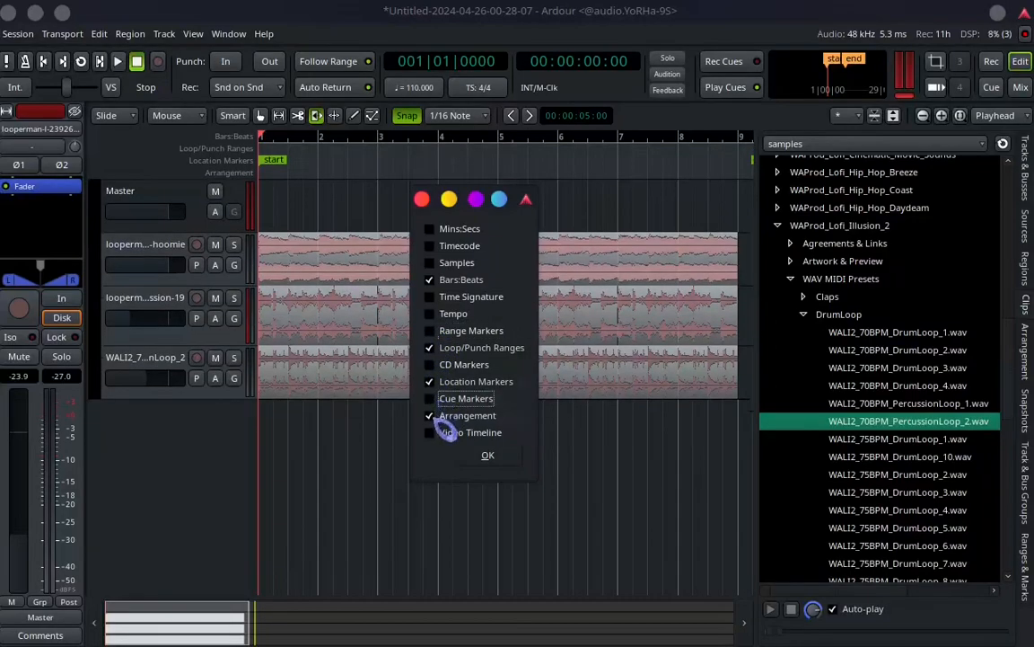
pyautogui.click(440, 420)
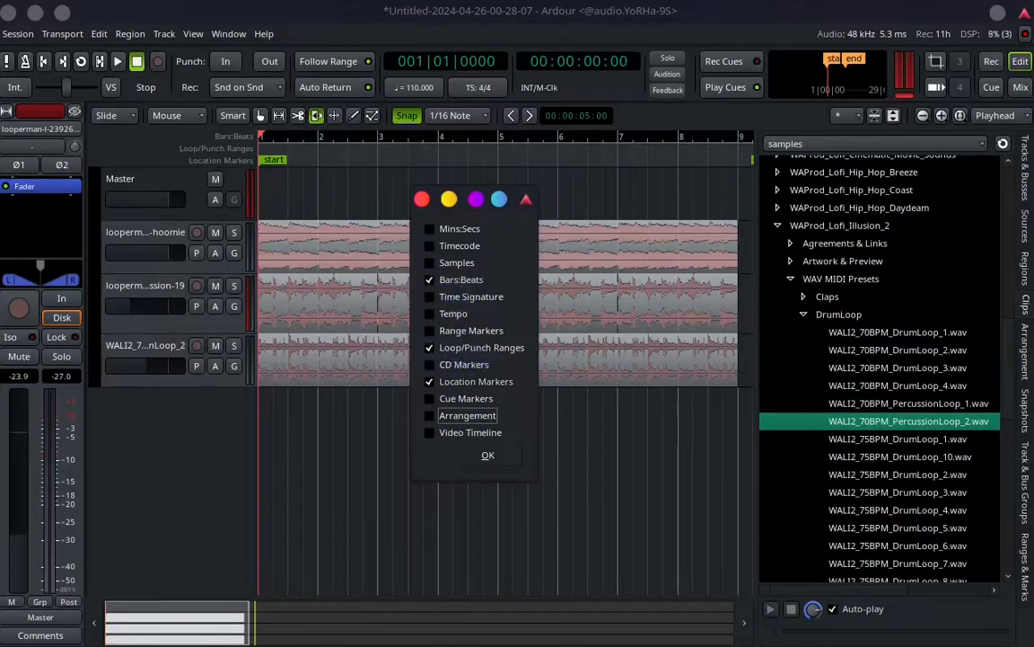
# Preview the Mins:Secs, Timecode and Samples rulers, switch each off again and close the ruler visibility settings.
pyautogui.click(467, 227)
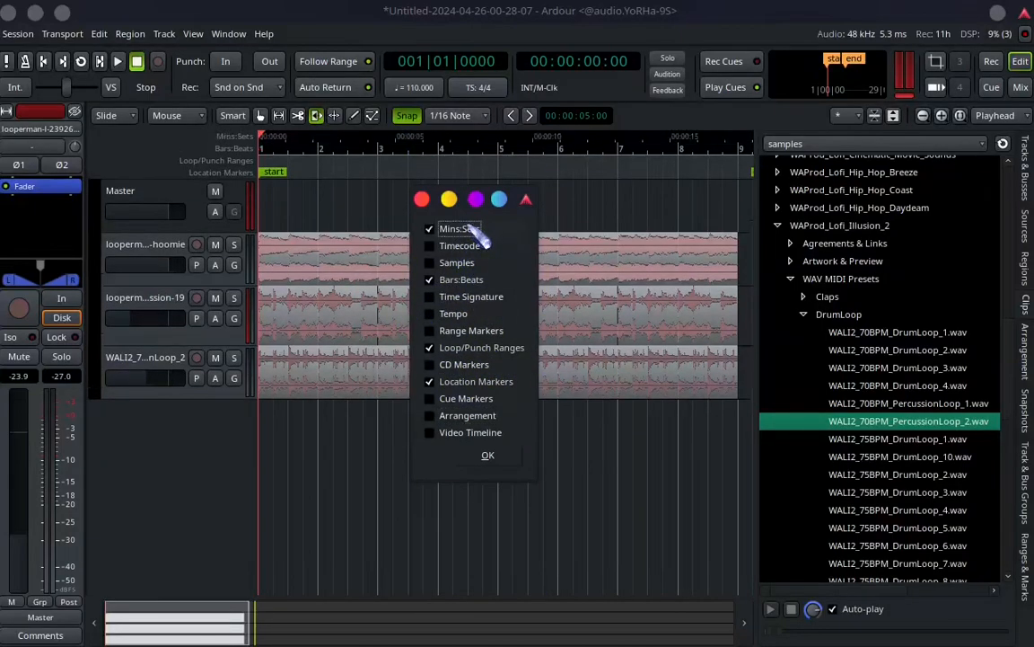
pyautogui.click(467, 228)
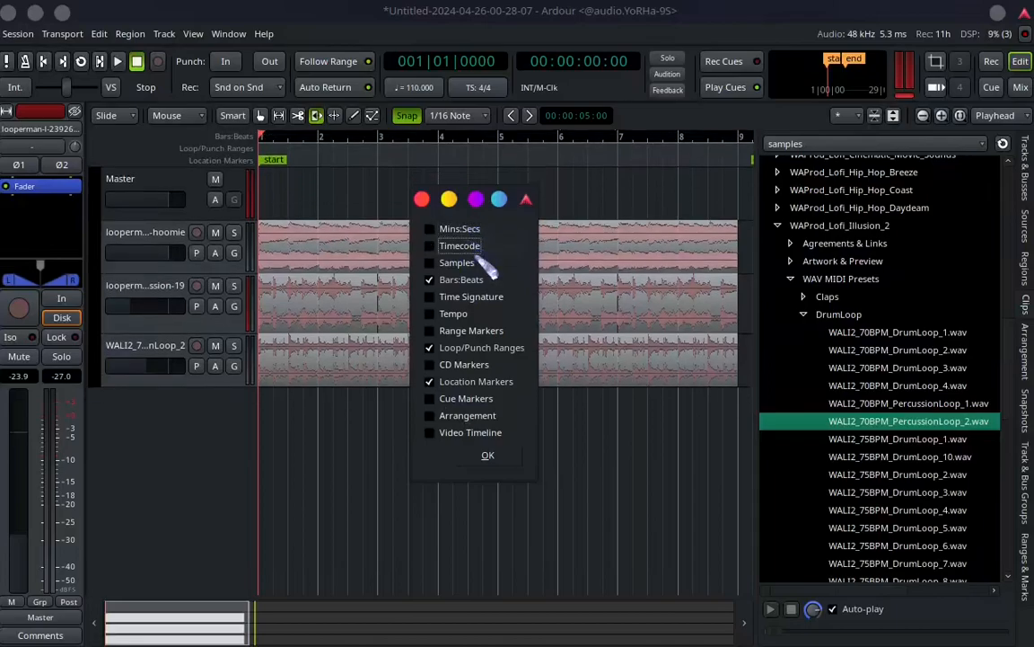
pyautogui.click(467, 264)
pyautogui.click(467, 264)
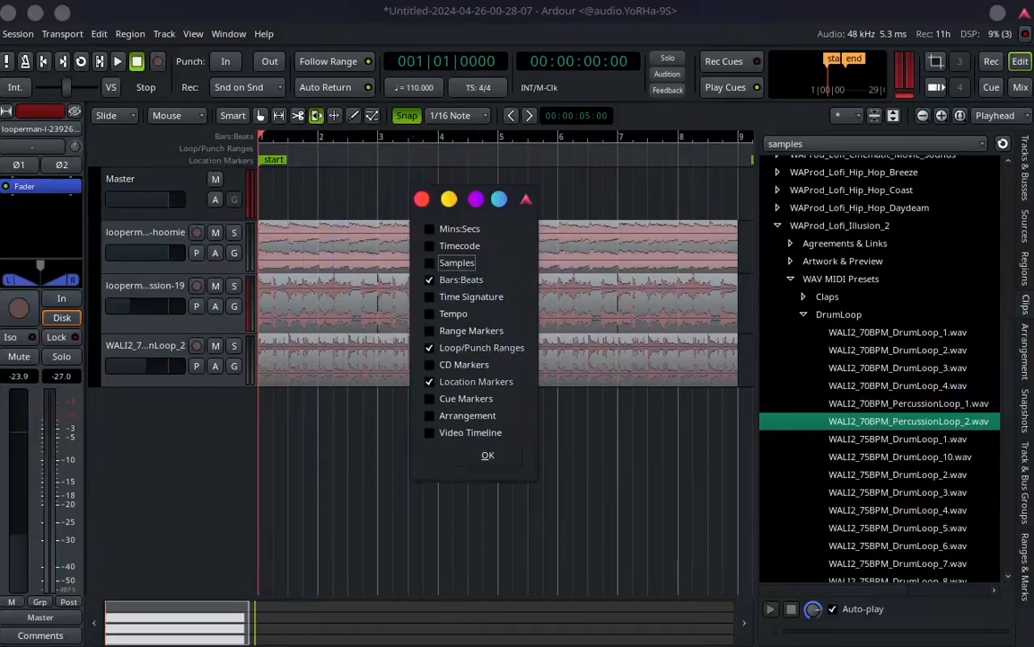
pyautogui.click(486, 462)
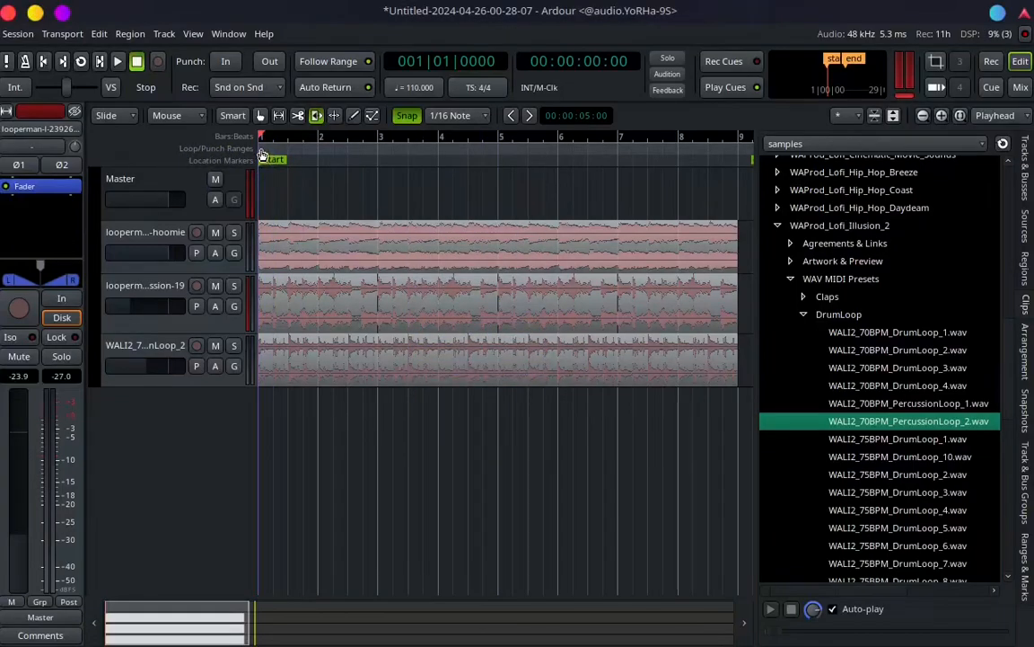
# Set a loop range from bar 1 to bar 3 in the Loop/Punch Ranges ruler.
pyautogui.moveTo(262, 150)
pyautogui.mouseDown()
pyautogui.moveTo(396, 155)
pyautogui.moveTo(382, 157)
pyautogui.mouseUp()
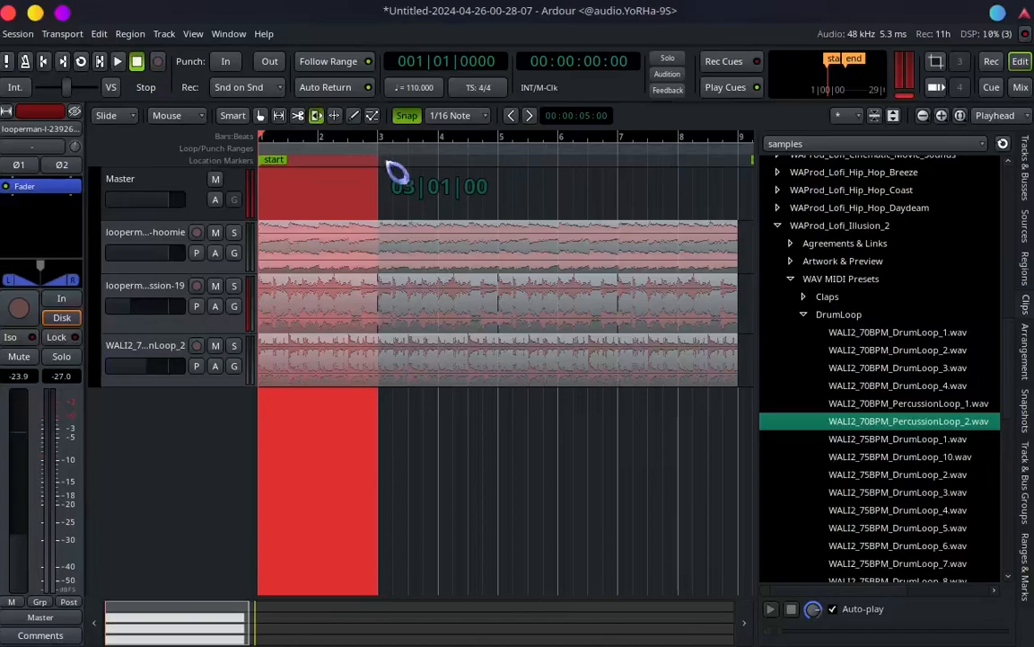
pyautogui.moveTo(382, 157); pyautogui.dragTo(386, 162)
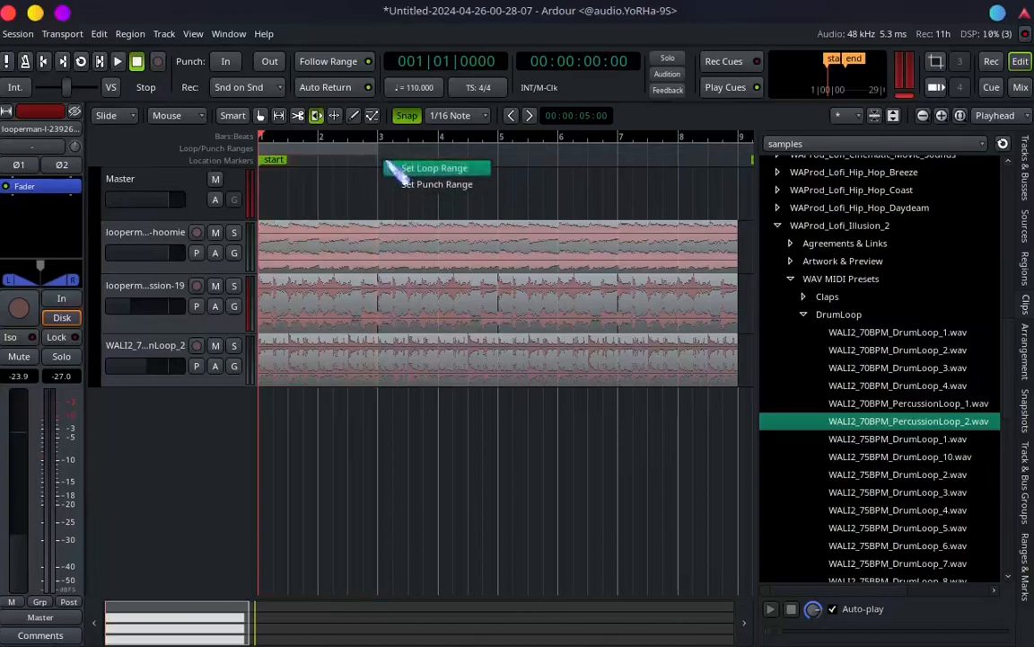
pyautogui.click(434, 170)
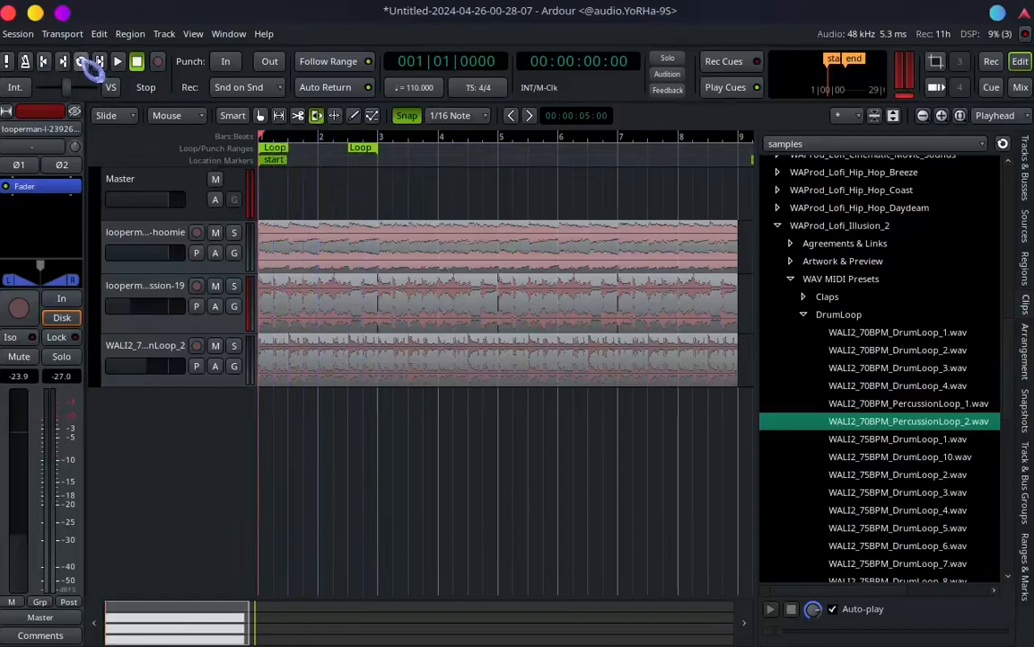
# Select the loop end marker at bar 3, play the loop range to hear it repeat, and stop playback.
pyautogui.moveTo(364, 153)
pyautogui.mouseDown()
pyautogui.moveTo(601, 152)
pyautogui.moveTo(346, 152)
pyautogui.moveTo(364, 146)
pyautogui.mouseUp()
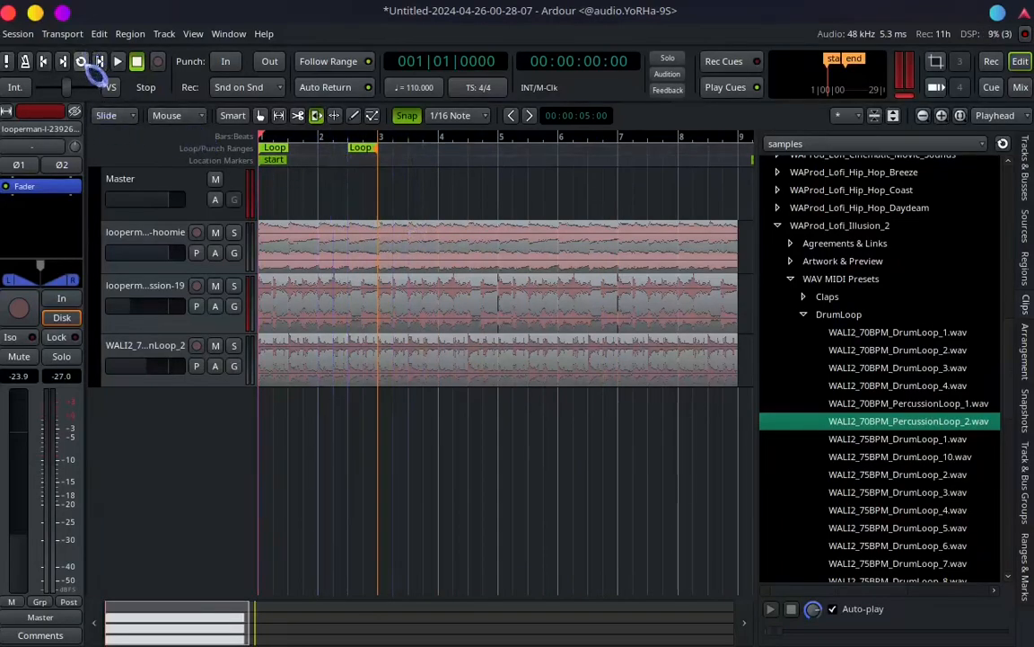
pyautogui.click(82, 63)
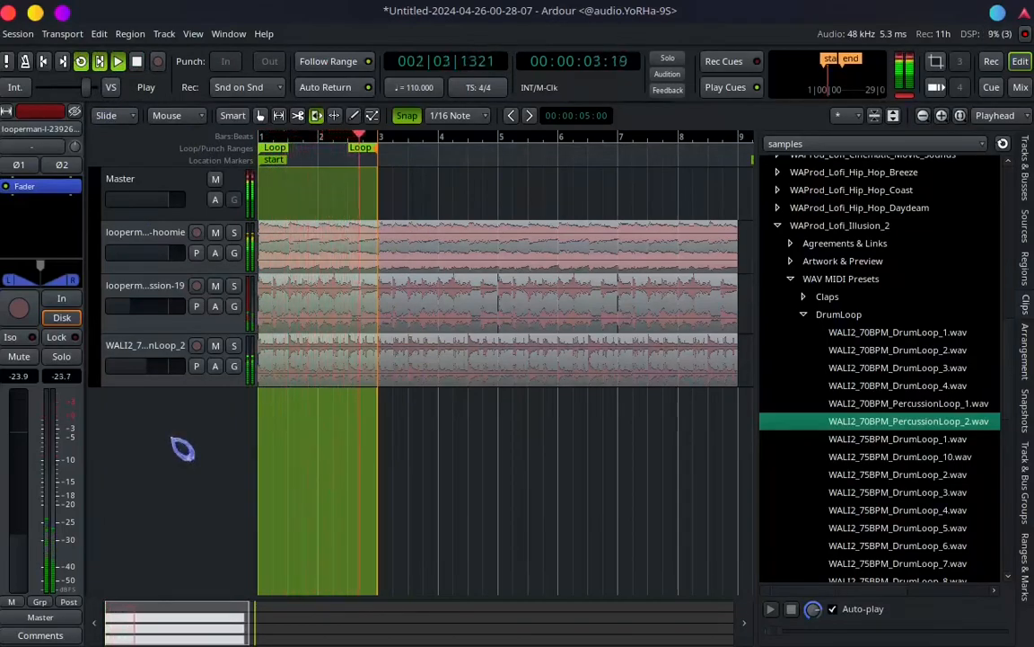
pyautogui.click(136, 61)
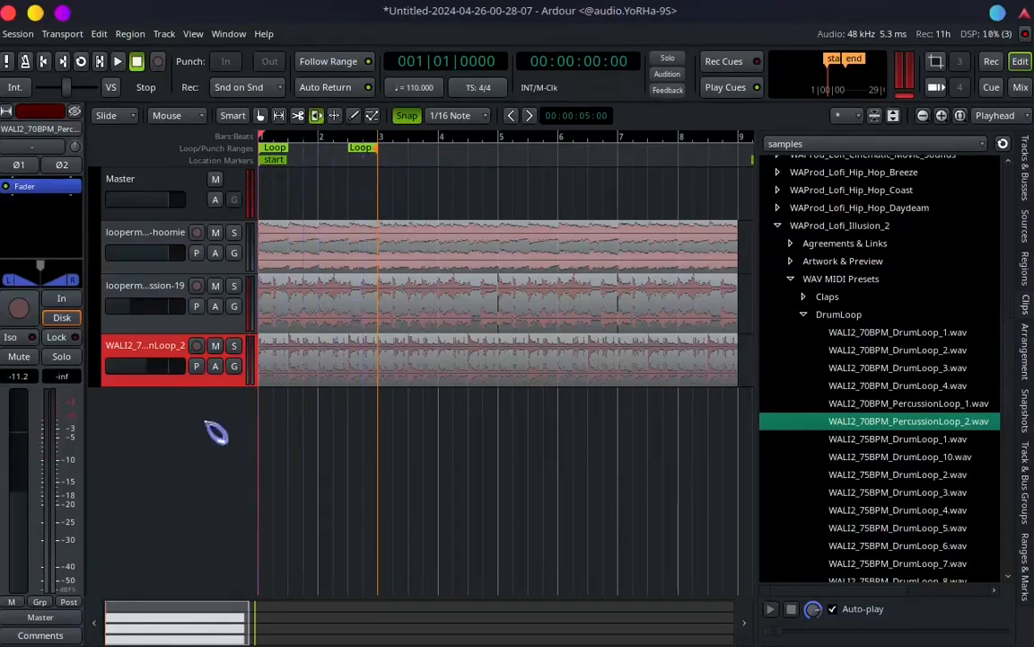
# Add one MIDI track with the LSP Multi-Sampler x48 Stereo instrument and leave the new track selected.
pyautogui.doubleClick(187, 442)
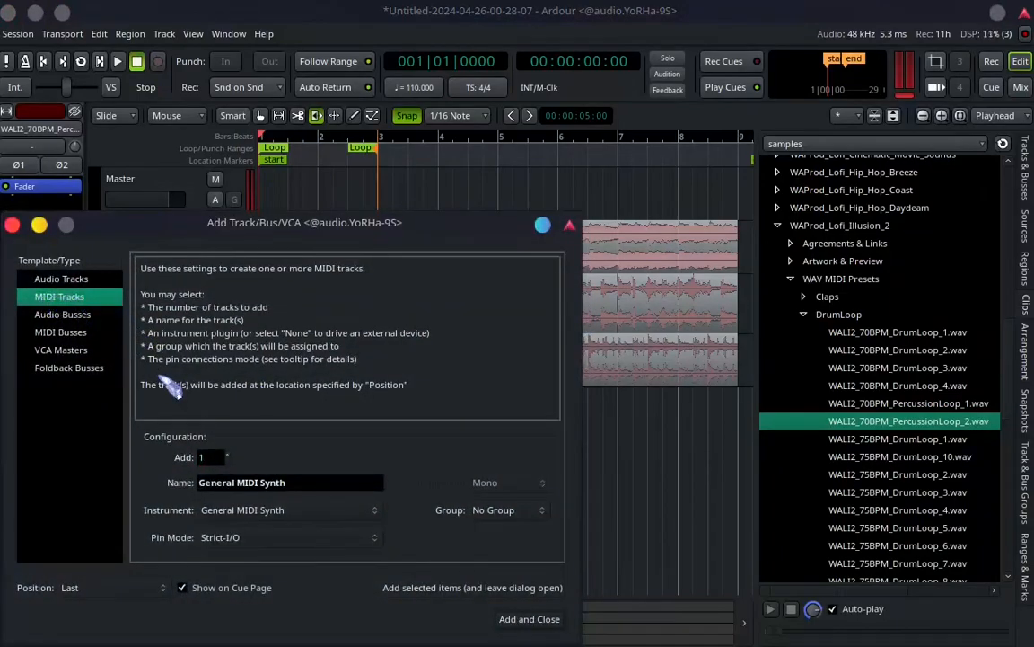
pyautogui.click(382, 516)
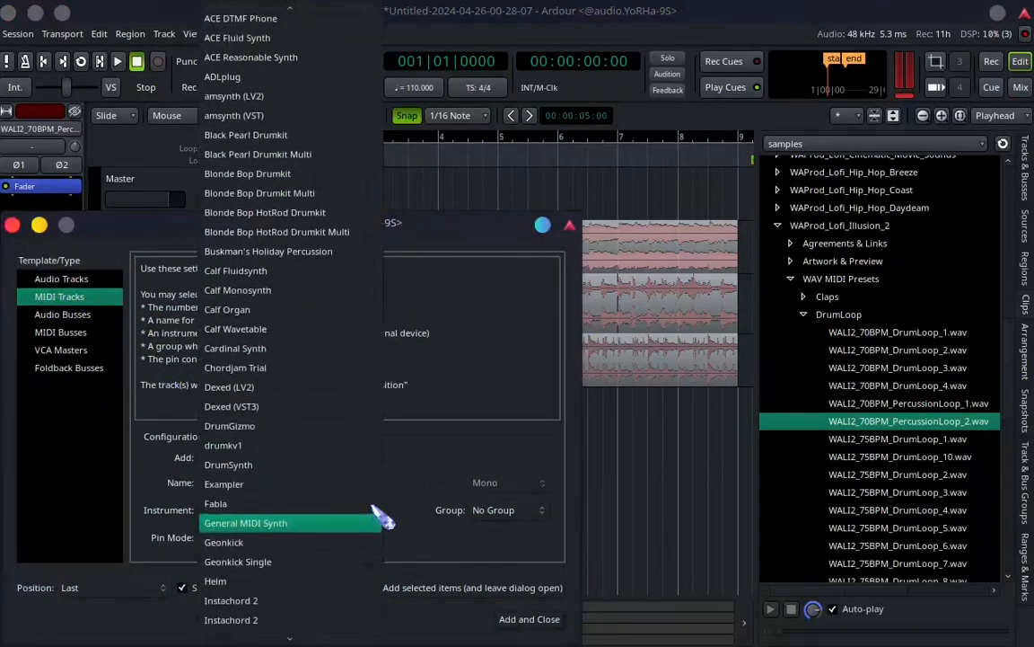
pyautogui.scroll(-5, 337, 528)
pyautogui.scroll(-5, 337, 532)
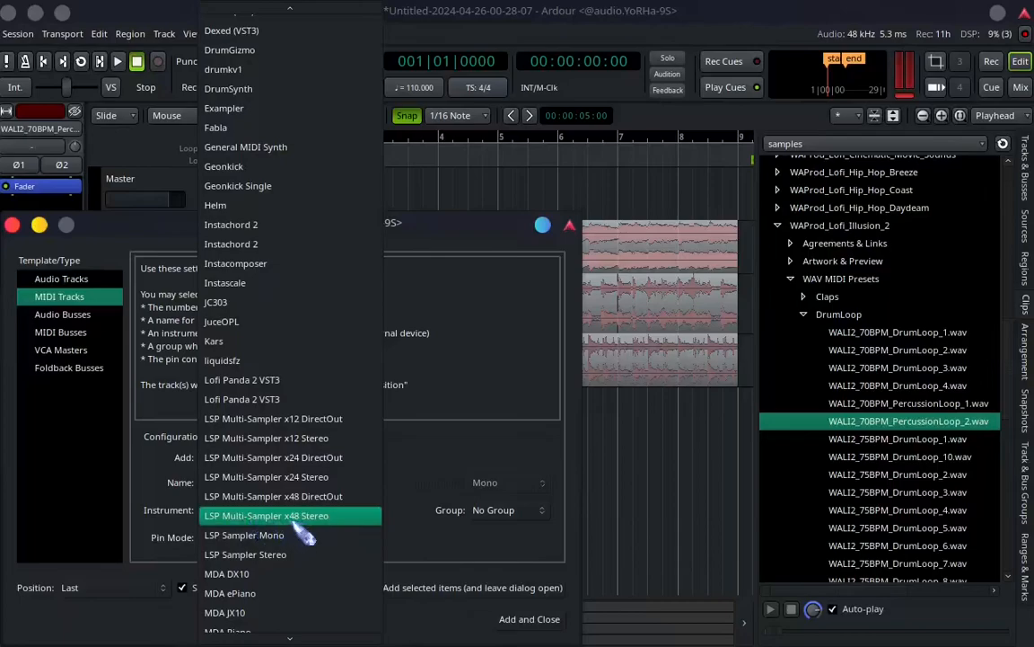
pyautogui.click(307, 516)
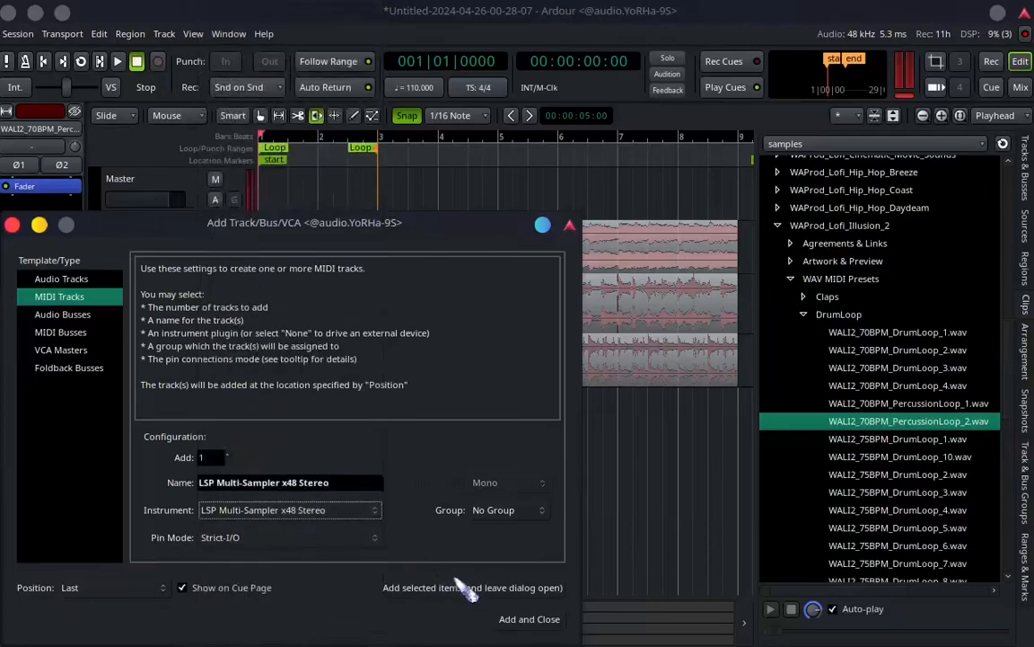
pyautogui.click(528, 619)
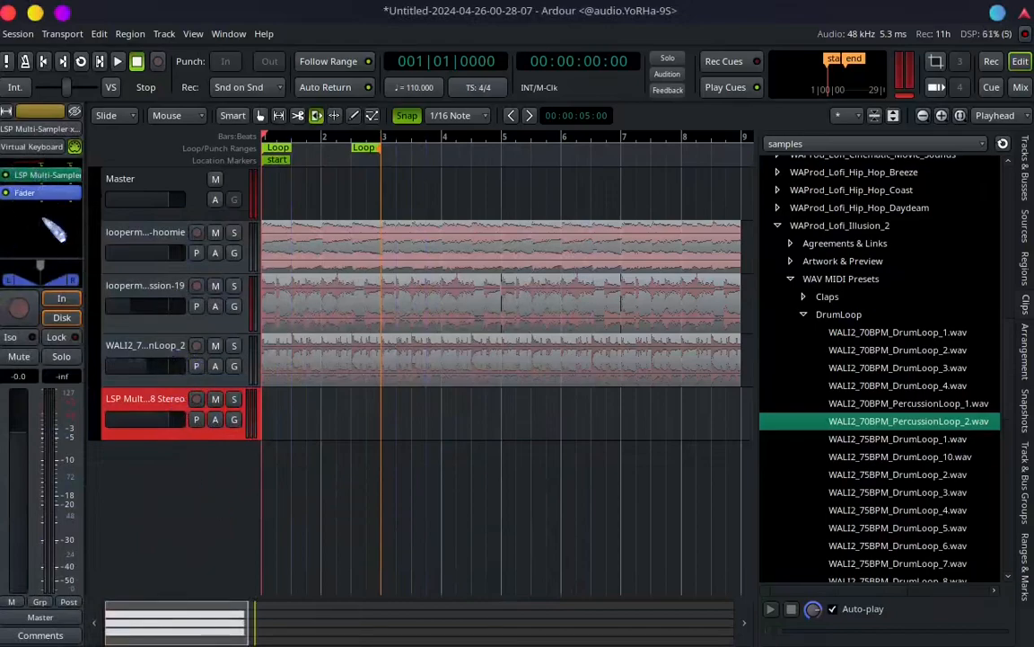
pyautogui.click(142, 237)
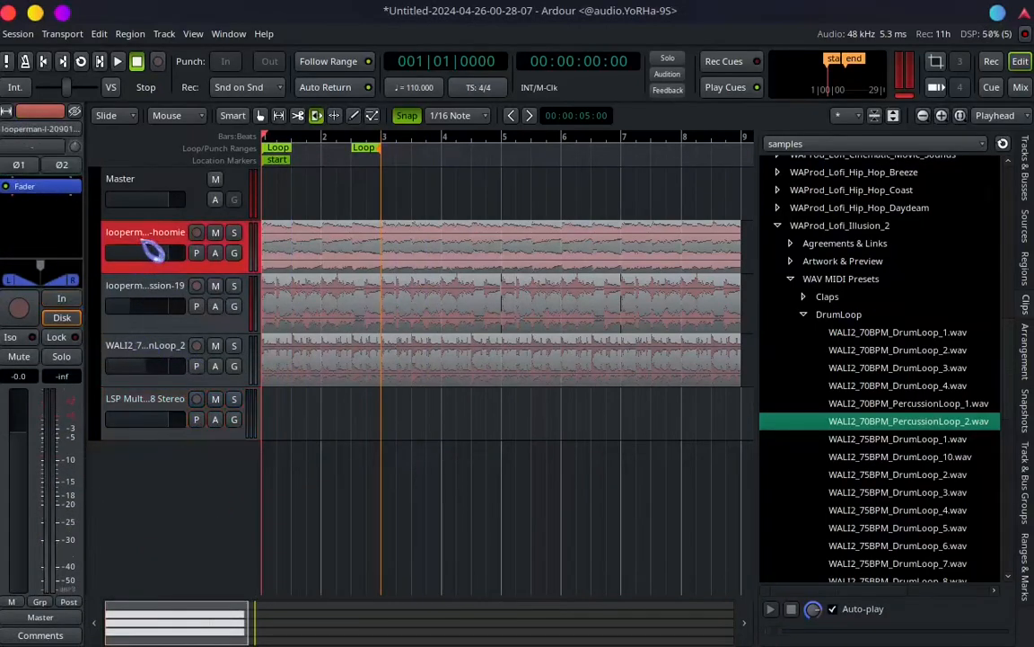
pyautogui.click(153, 411)
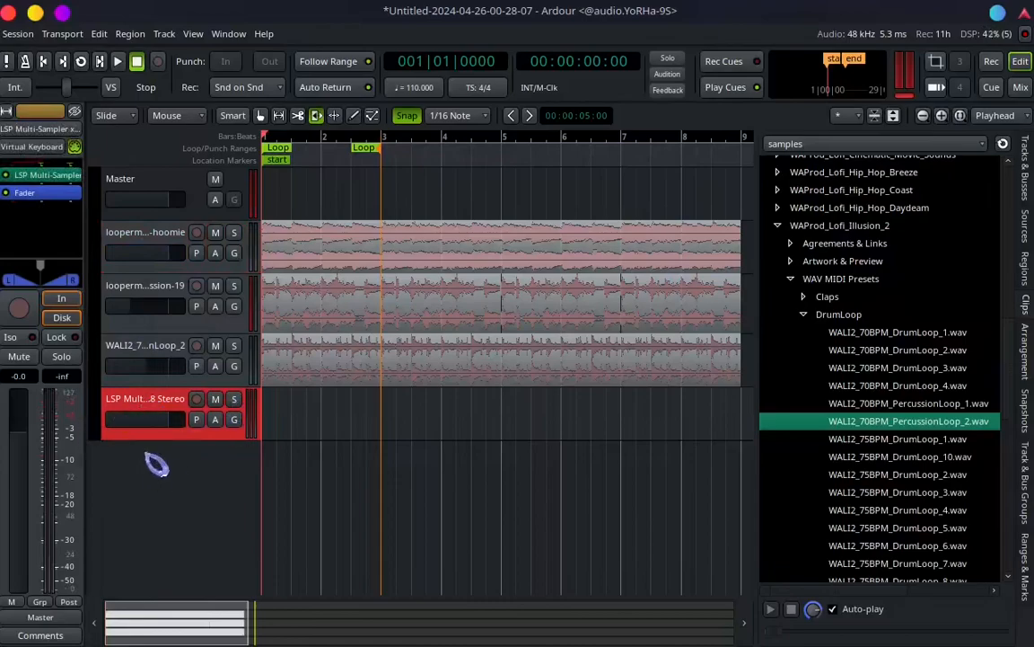
# Add the ACE Compressor (LV2) from the favorite plugins to the LSP Multi-Sampler track.
pyautogui.click(148, 241)
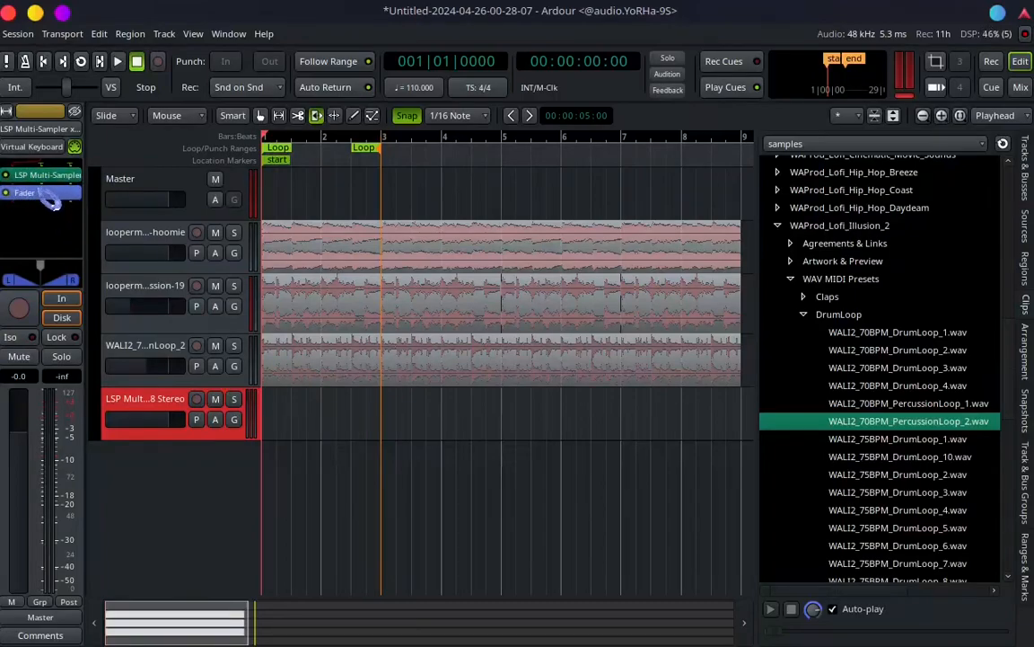
pyautogui.rightClick(47, 194)
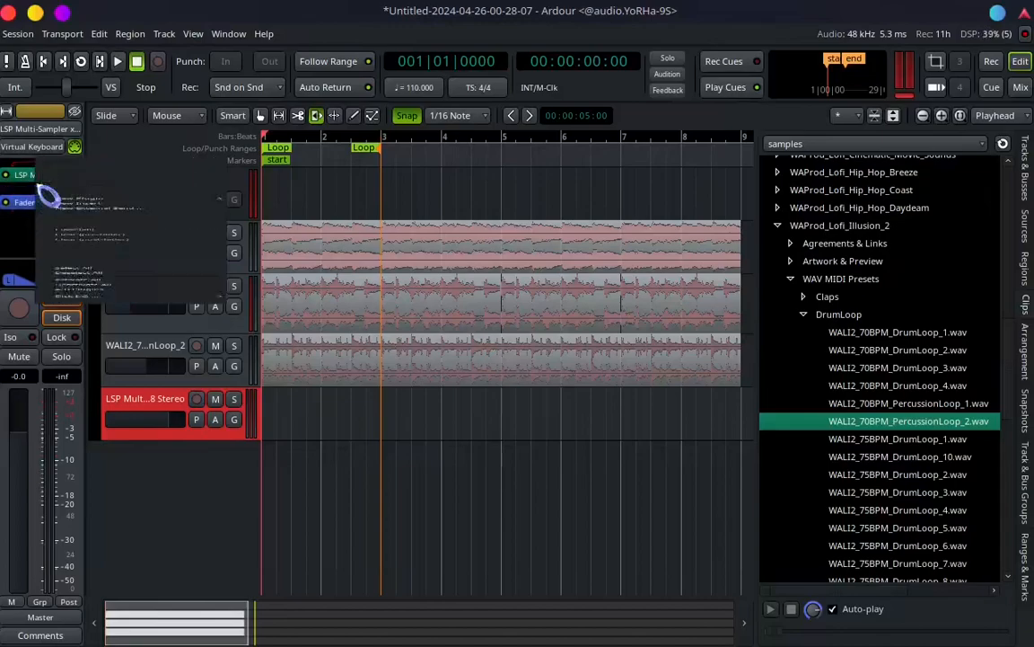
pyautogui.moveTo(119, 301)
pyautogui.moveTo(309, 300)
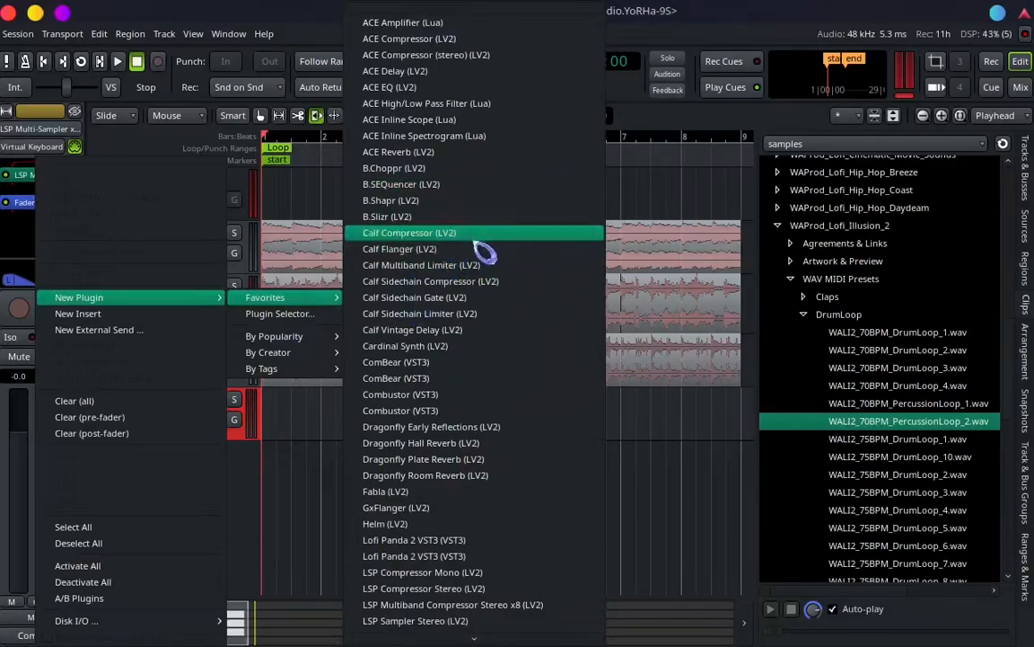
pyautogui.click(476, 40)
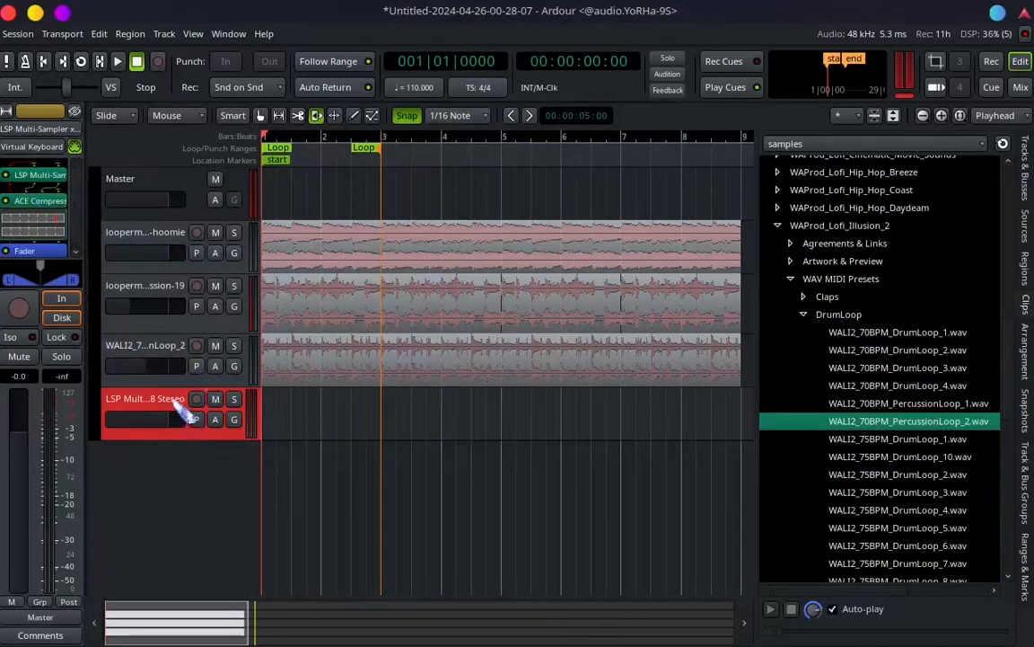
pyautogui.moveTo(161, 436); pyautogui.dragTo(161, 434)
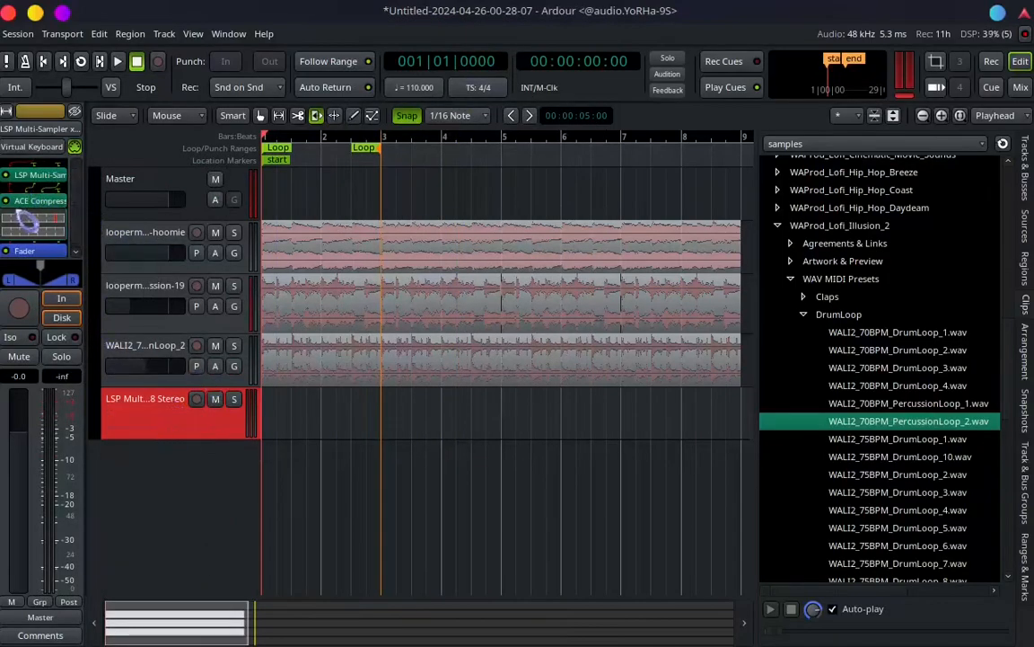
pyautogui.click(144, 488)
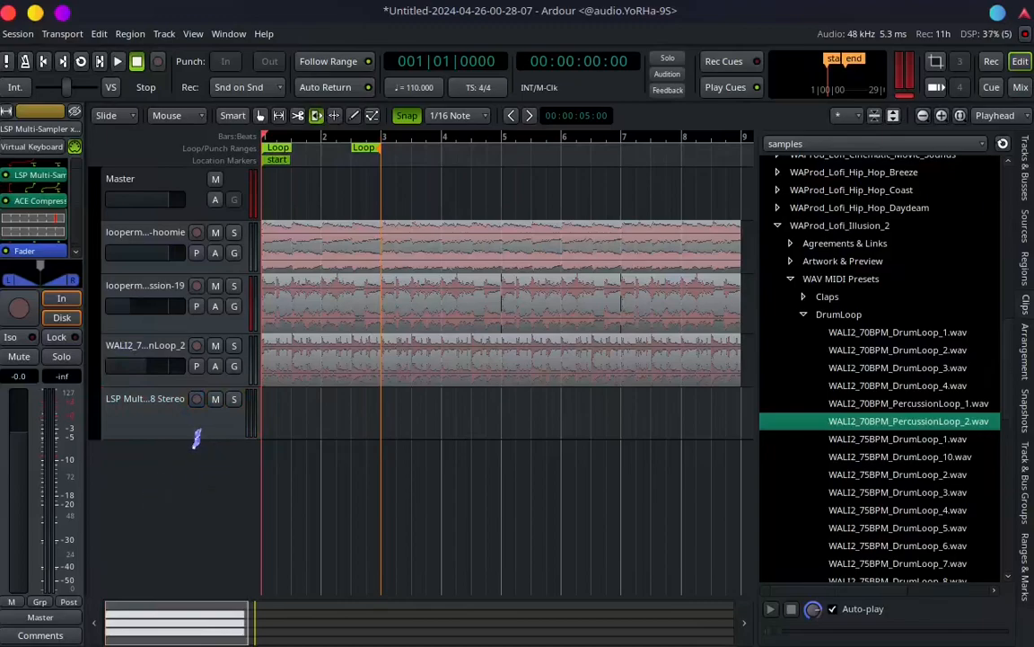
pyautogui.moveTo(196, 437); pyautogui.dragTo(197, 441)
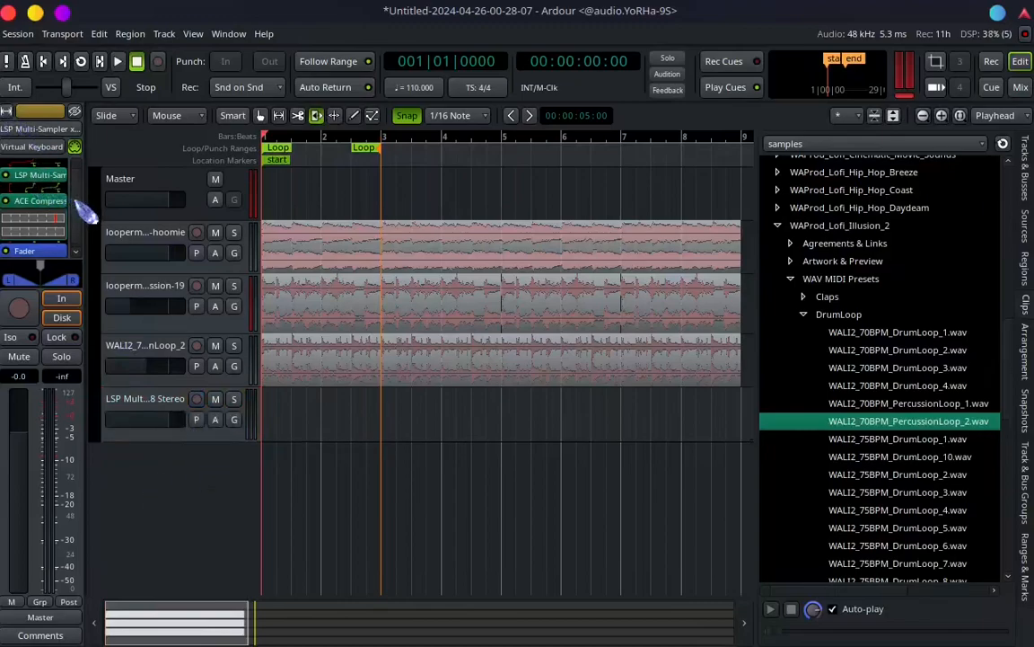
# Open the LSP Multi-Sampler plugin's editor and choose Instrument 0.
pyautogui.rightClick(36, 172)
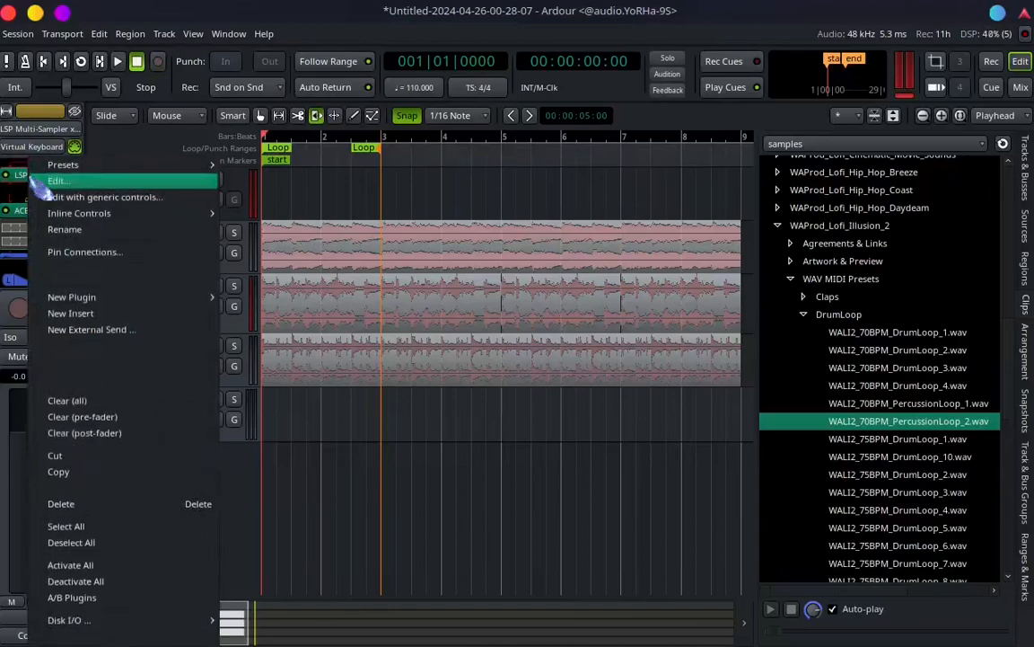
pyautogui.click(45, 181)
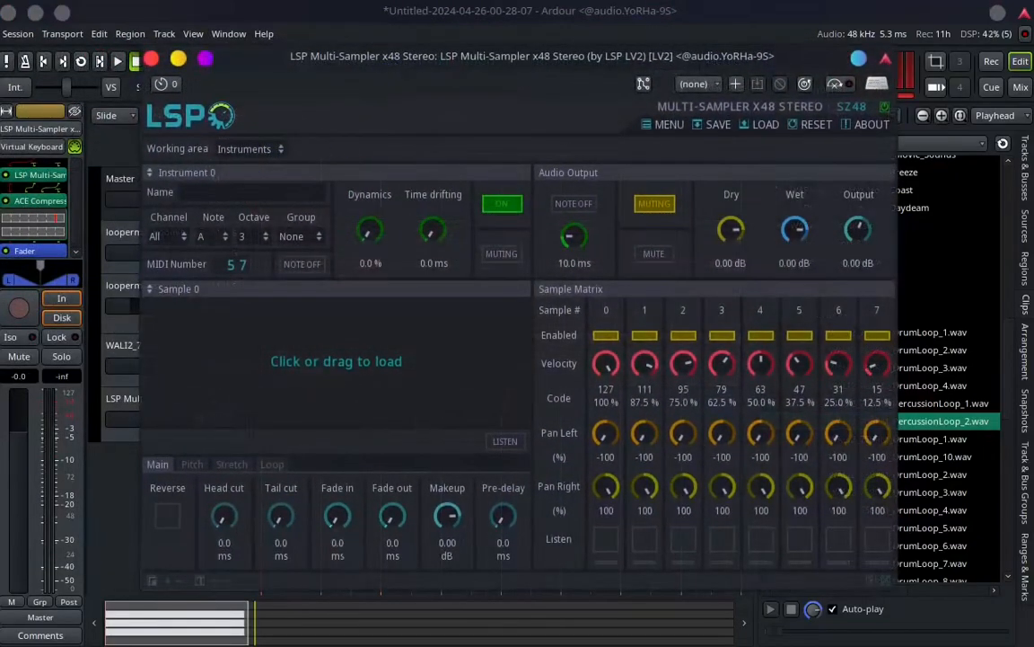
pyautogui.click(192, 175)
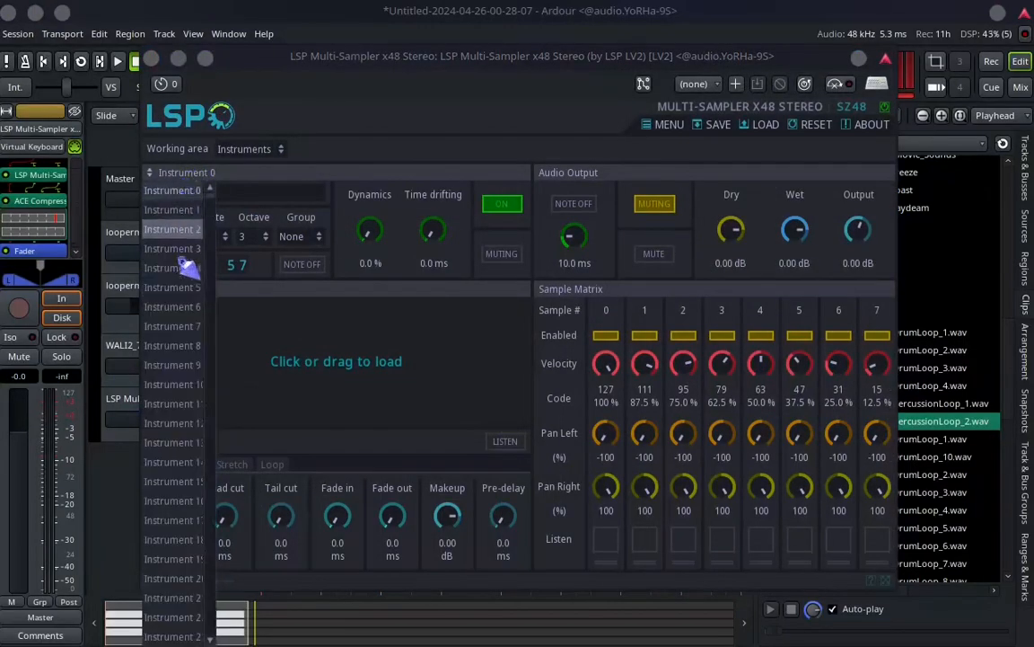
pyautogui.click(172, 194)
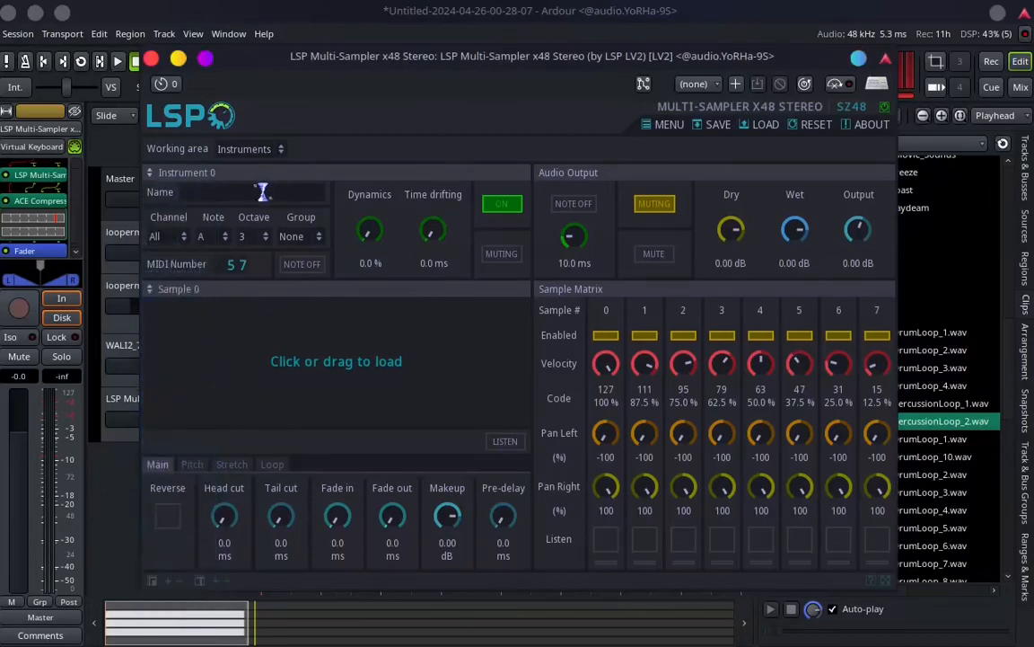
# Name Instrument 0 "Kick" using the on-screen keyboard, and close the keyboard.
pyautogui.click(802, 20)
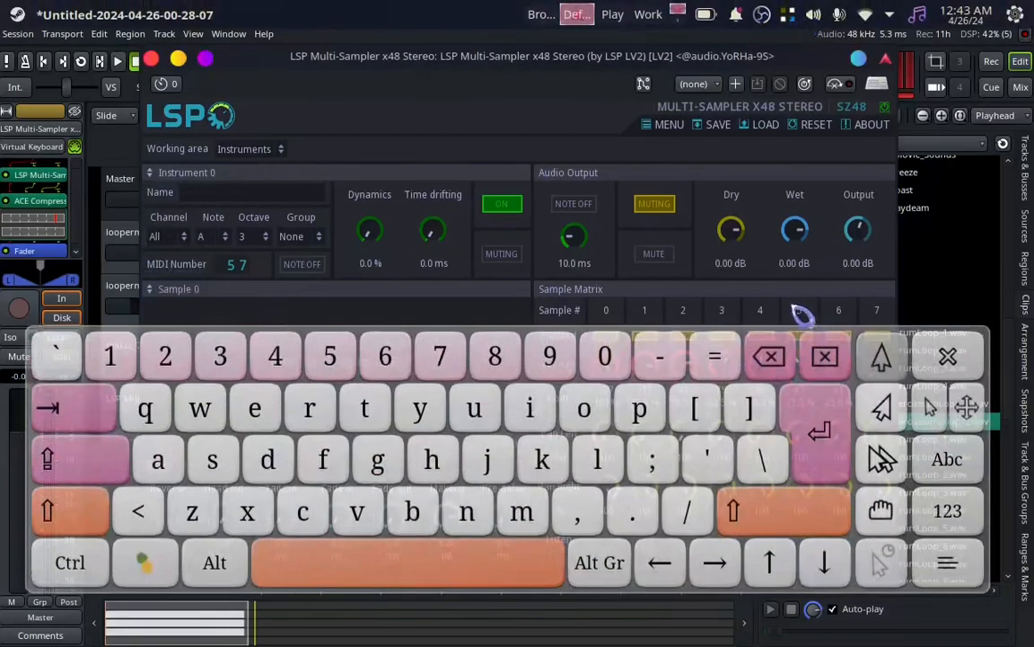
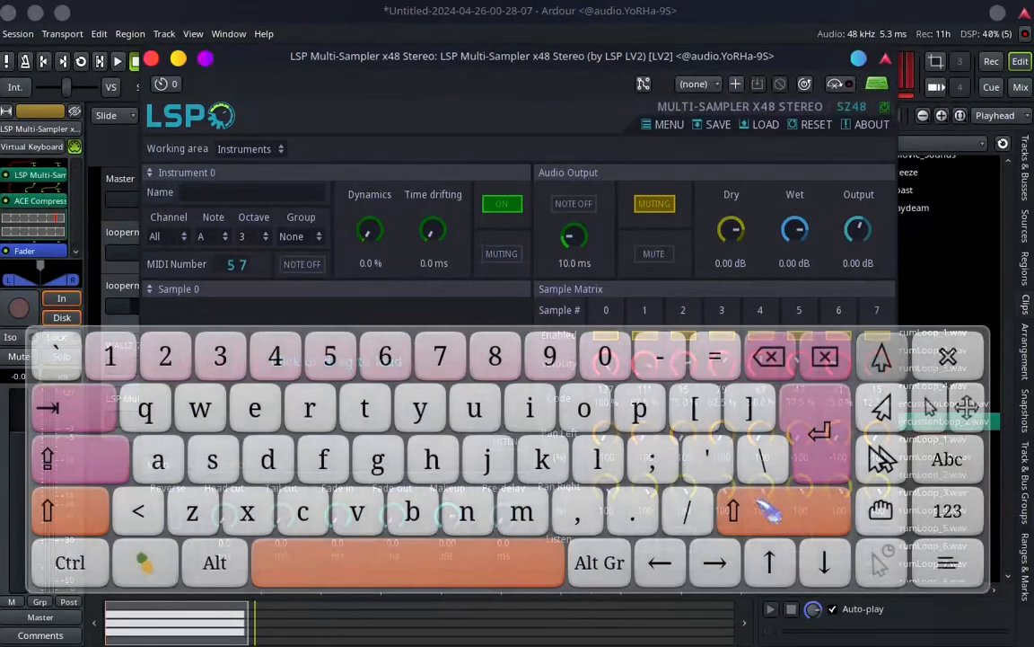
pyautogui.click(762, 505)
pyautogui.click(537, 469)
pyautogui.click(528, 409)
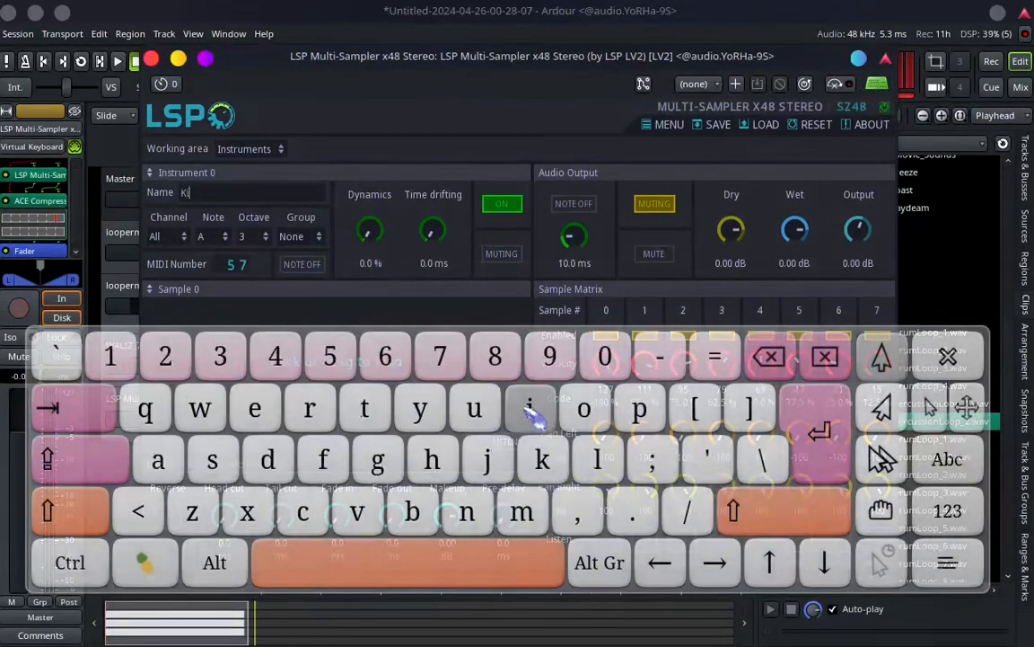
pyautogui.click(302, 511)
pyautogui.click(542, 460)
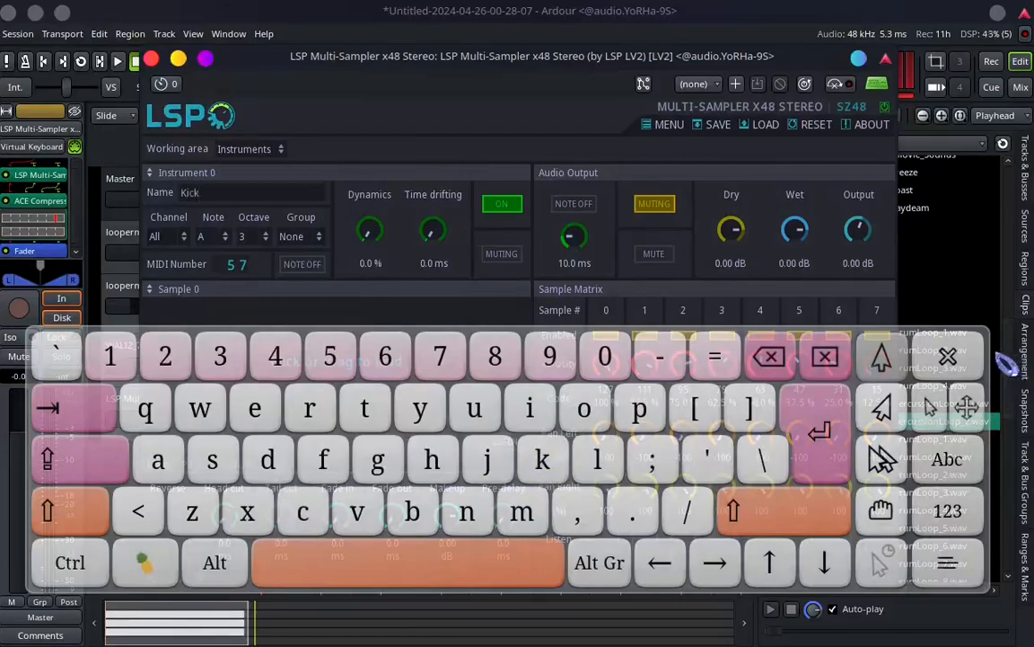
pyautogui.click(948, 357)
# Start loading an audio file into Instrument 0's Sample 0 and open the Kicks folder of the $uicideboy$ Drum Kit.
pyautogui.click(328, 396)
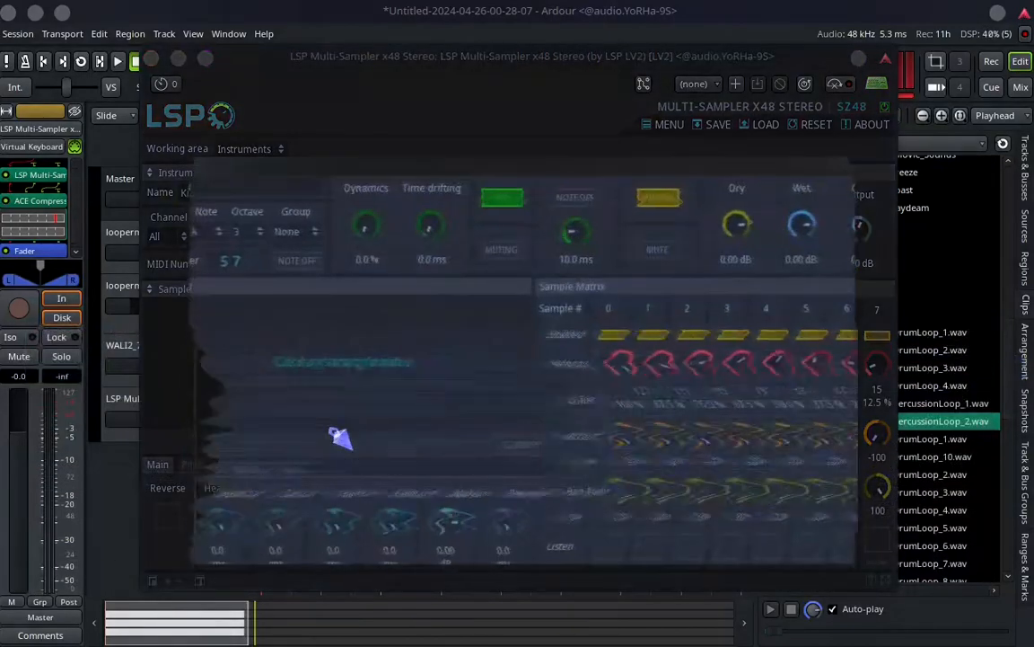
pyautogui.doubleClick(435, 239)
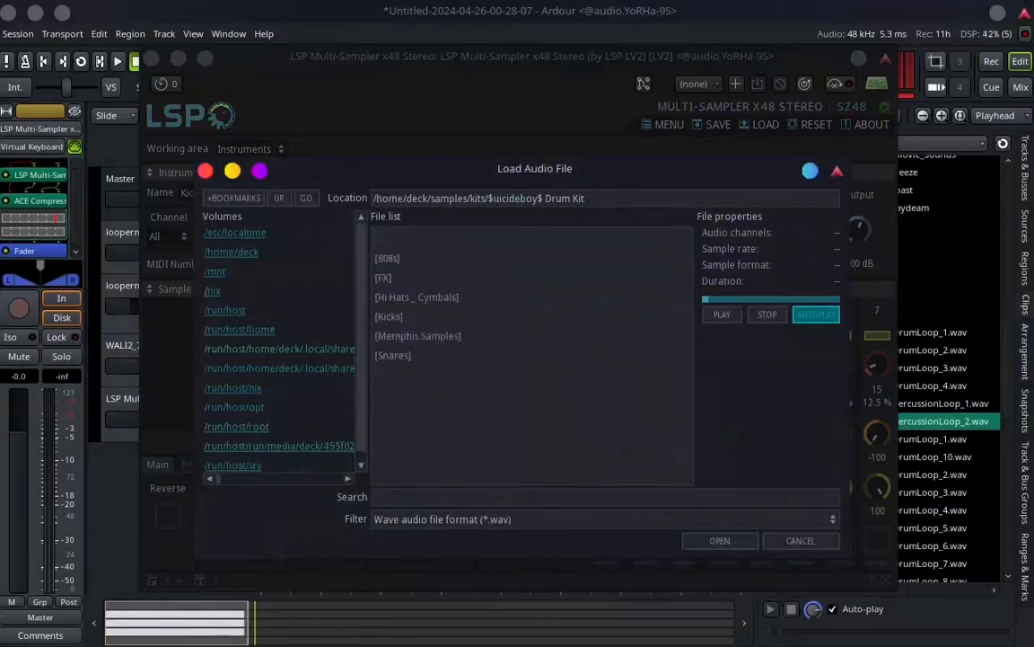
pyautogui.doubleClick(422, 320)
# Audition kick samples including Kick (14).wav and Kick (11).wav, and load Kick (2).wav into Sample 0 of the Kick instrument.
pyautogui.click(413, 476)
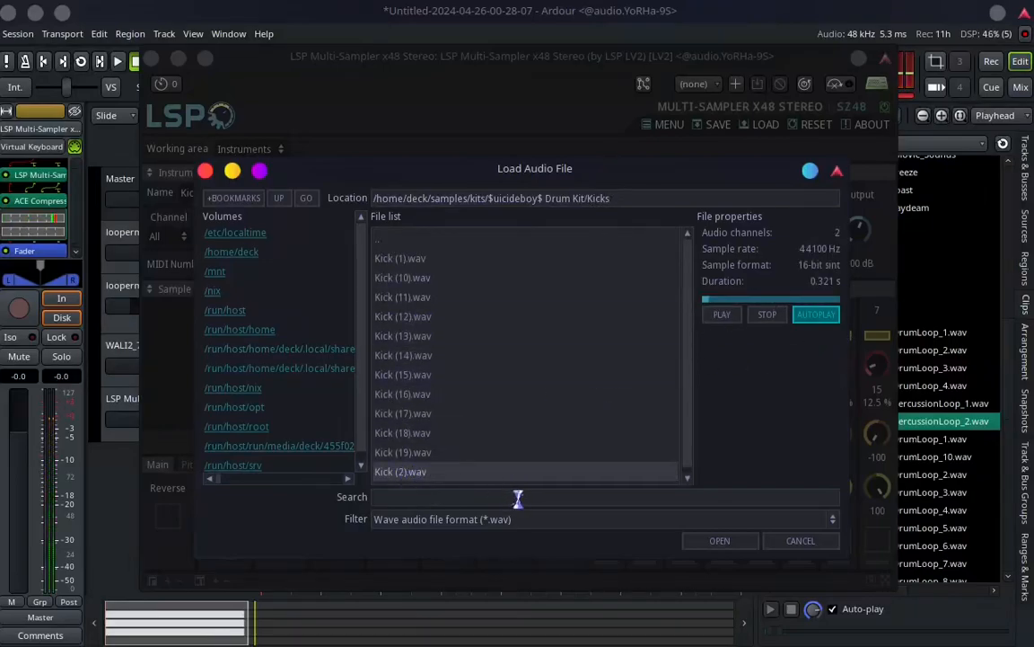
pyautogui.click(825, 315)
pyautogui.click(828, 318)
pyautogui.click(514, 357)
pyautogui.click(510, 299)
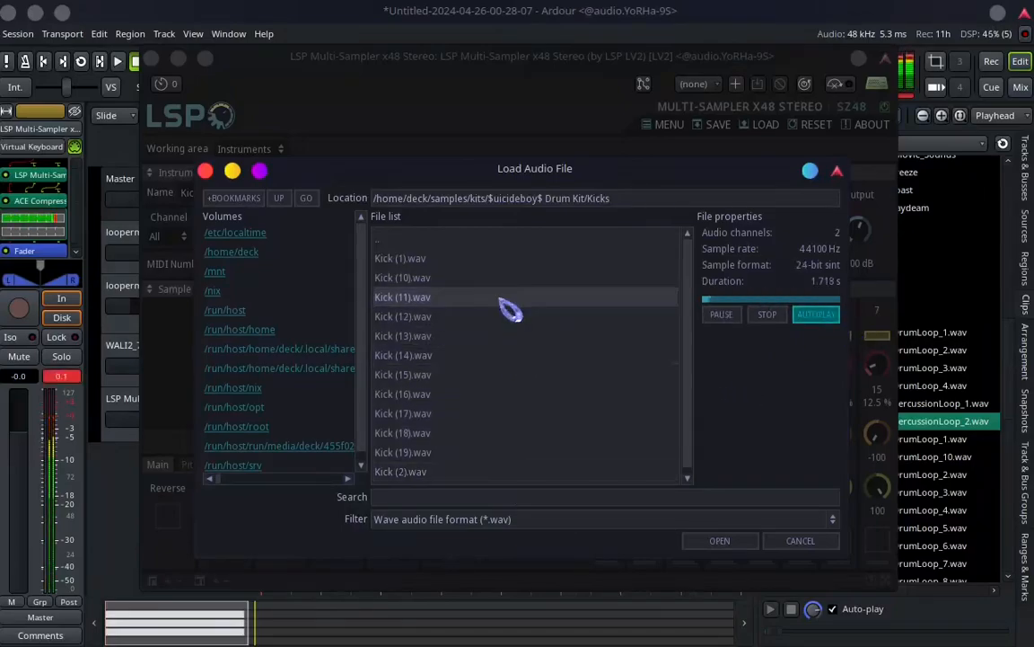
pyautogui.click(492, 475)
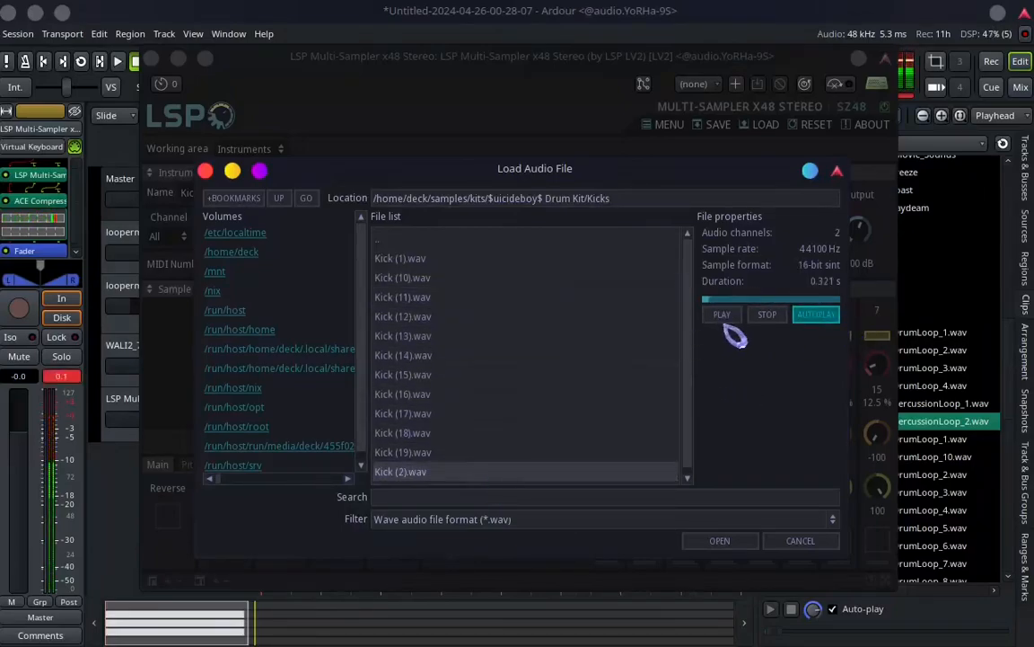
pyautogui.click(727, 315)
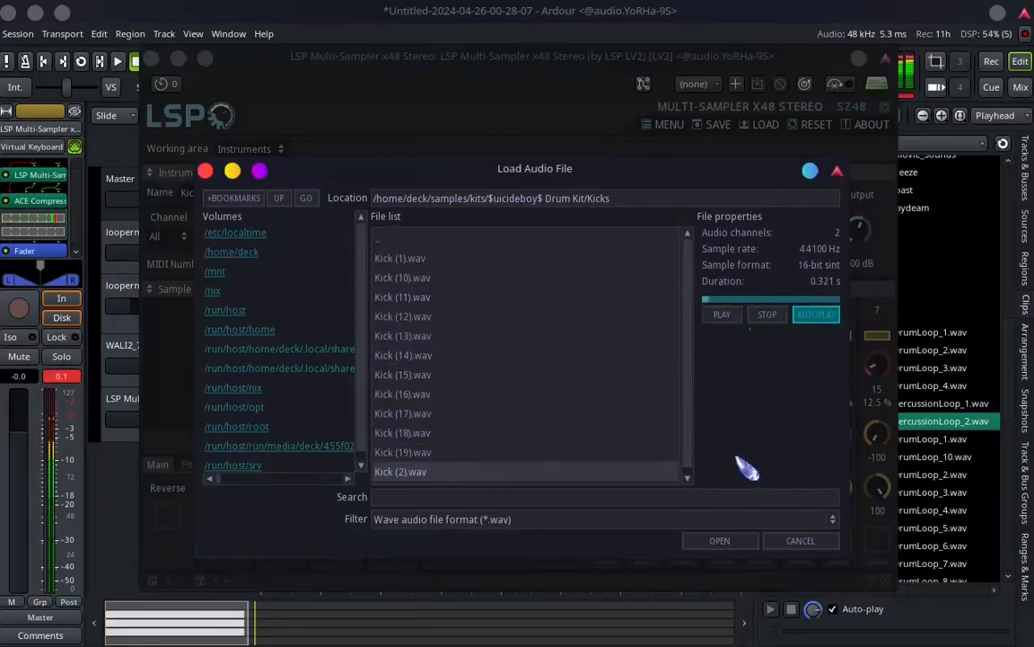
pyautogui.click(743, 541)
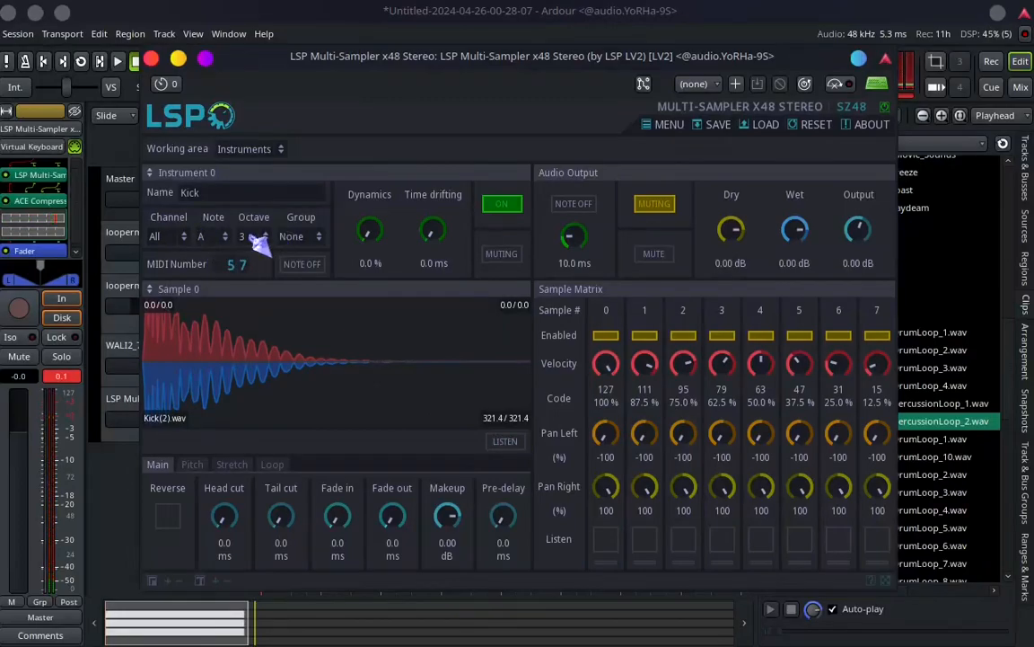
# Switch to Instrument 1 and name it "Snare_1" using the on-screen keyboard.
pyautogui.click(202, 176)
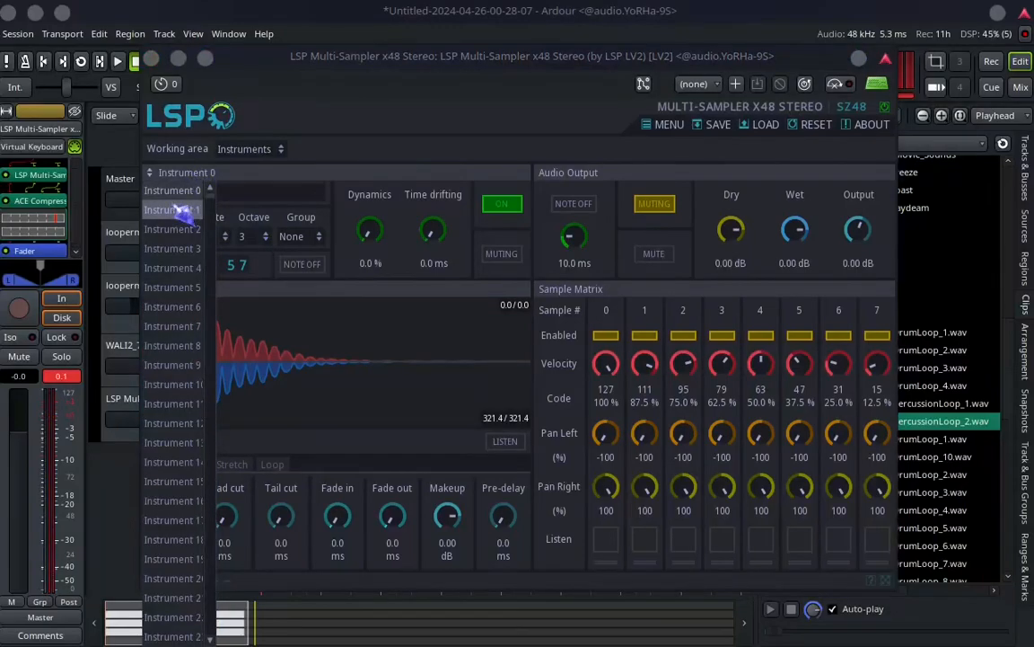
pyautogui.click(179, 210)
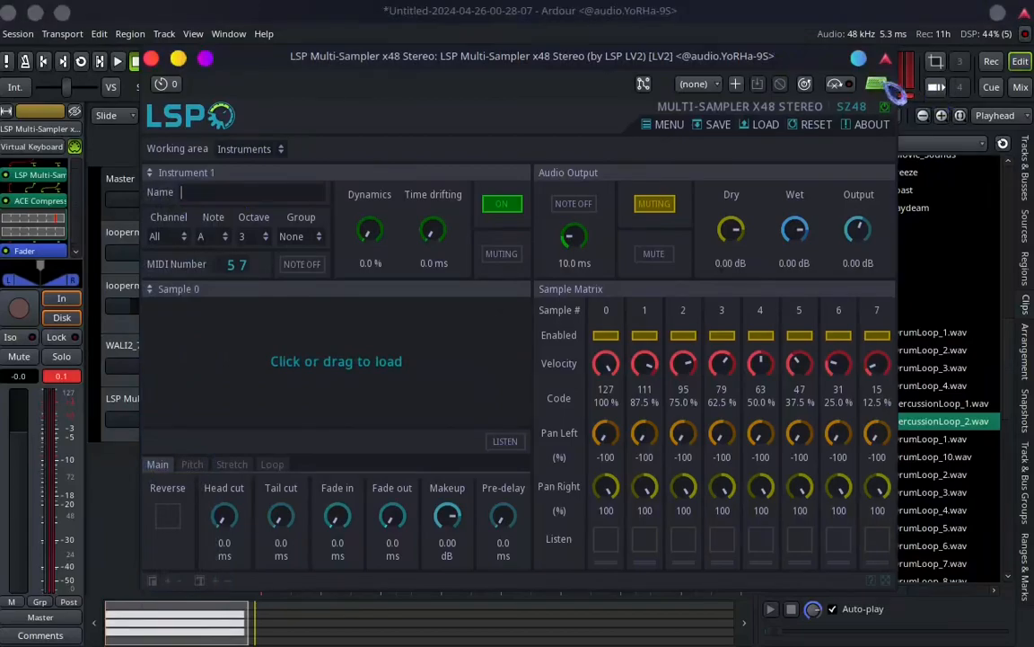
pyautogui.click(784, 10)
pyautogui.click(743, 497)
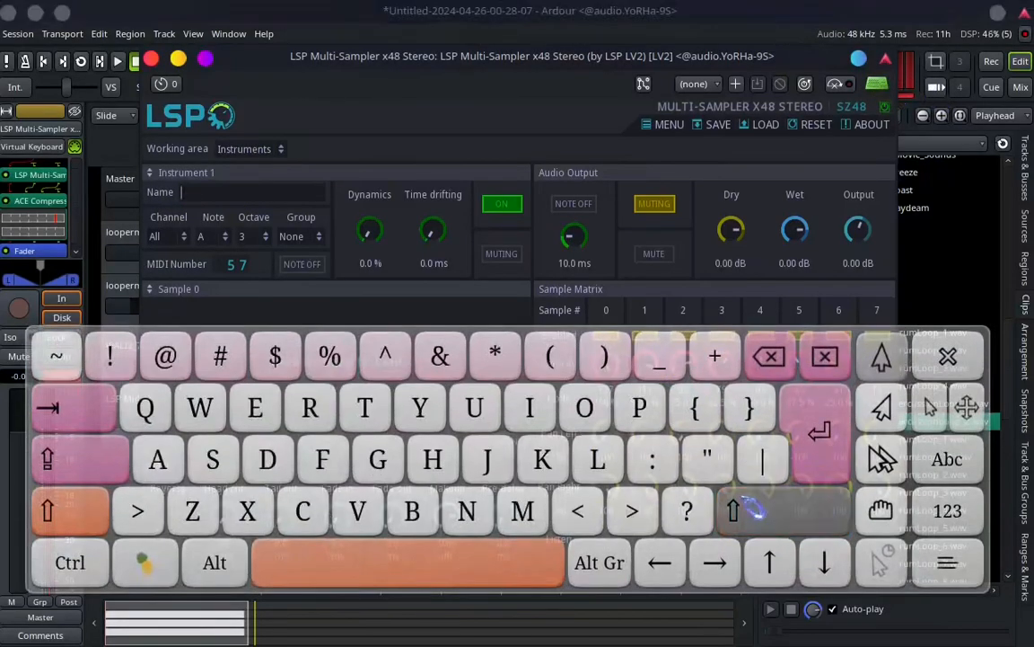
pyautogui.click(214, 456)
pyautogui.click(469, 511)
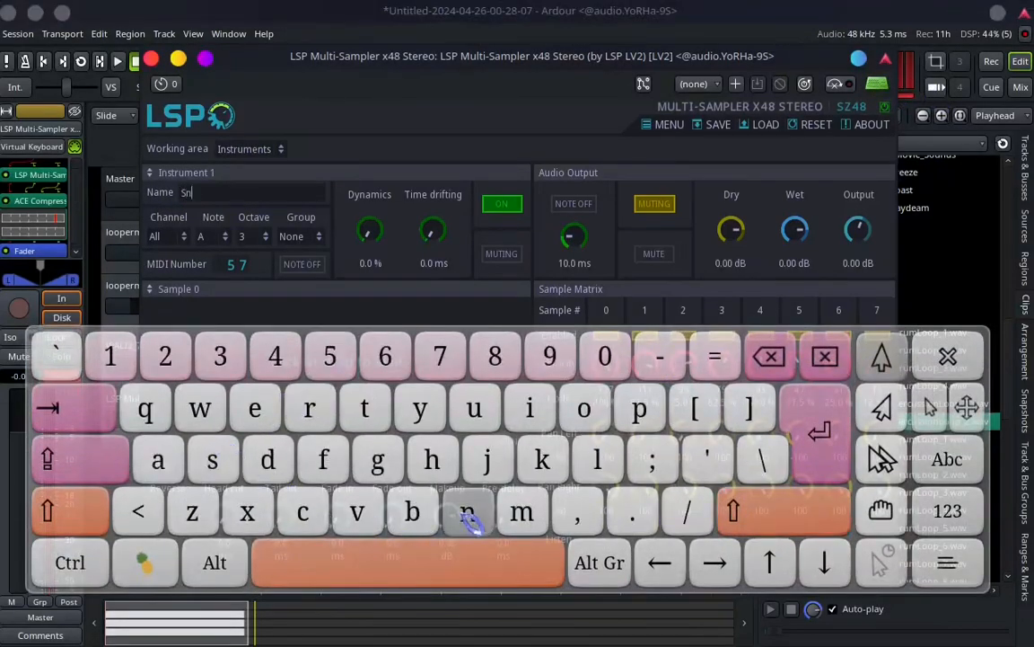
pyautogui.click(157, 459)
pyautogui.click(310, 409)
pyautogui.click(255, 409)
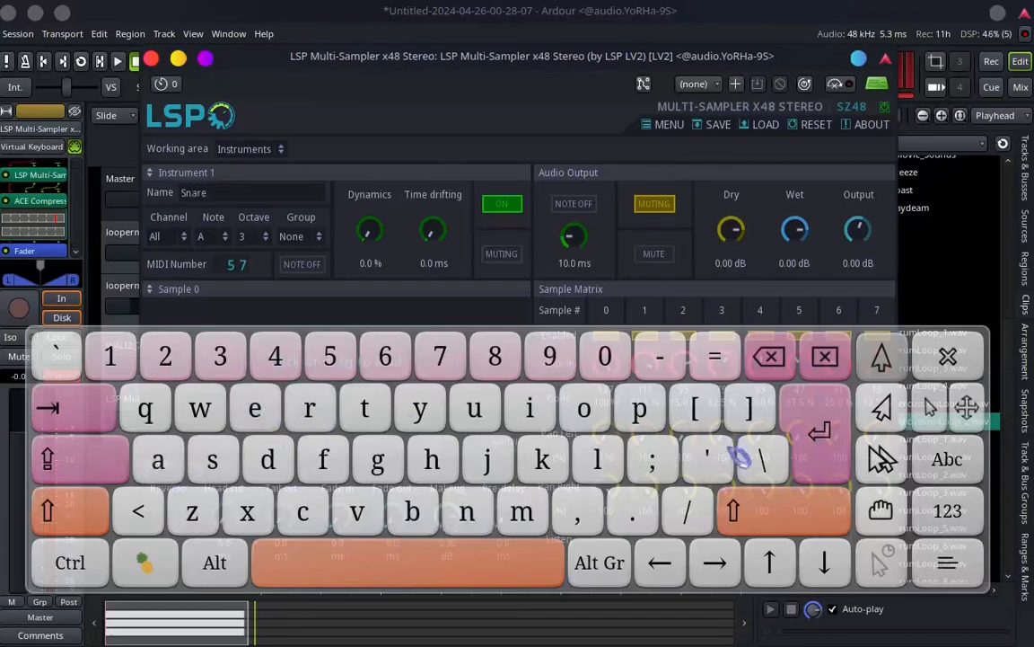
pyautogui.click(734, 511)
pyautogui.click(661, 359)
pyautogui.click(109, 357)
pyautogui.click(938, 348)
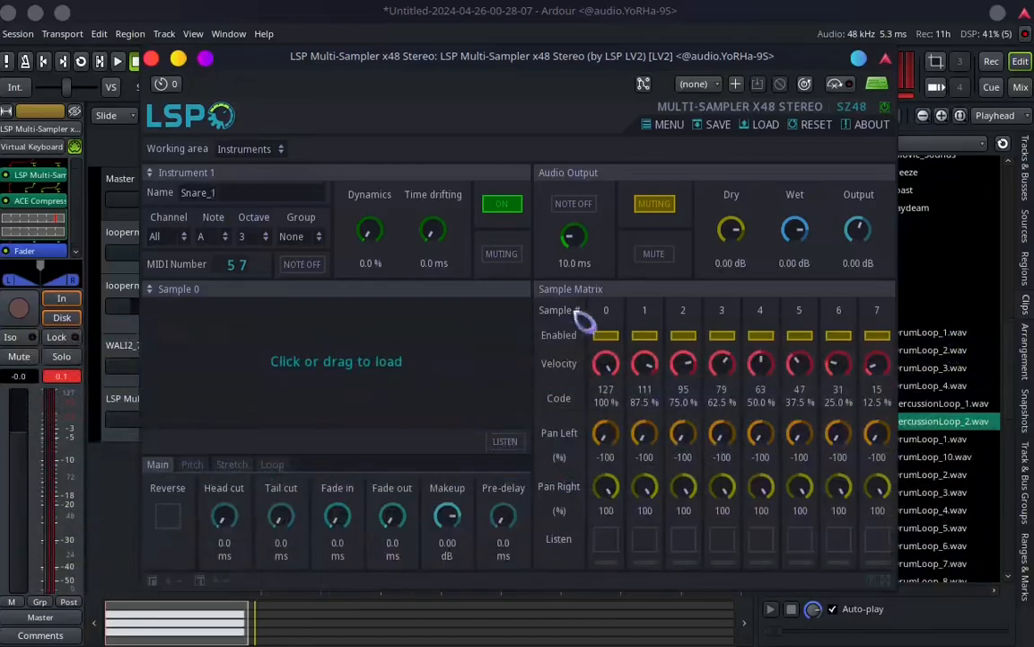
# Load Snare (7).wav from the drum kit's Snares folder into Sample 0 of the Snare_1 instrument.
pyautogui.click(358, 371)
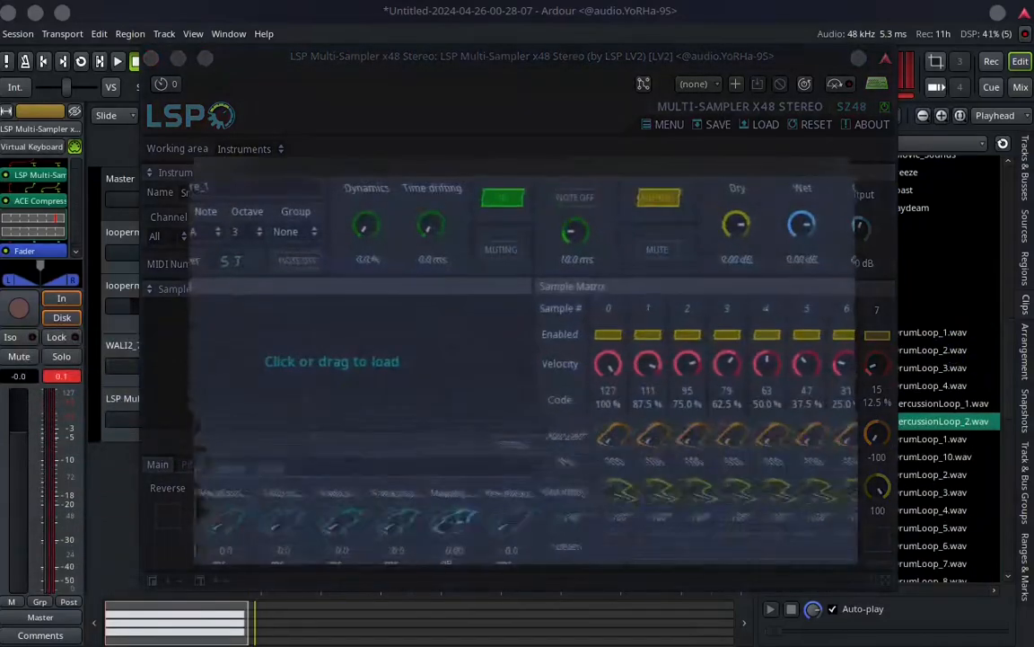
pyautogui.doubleClick(438, 240)
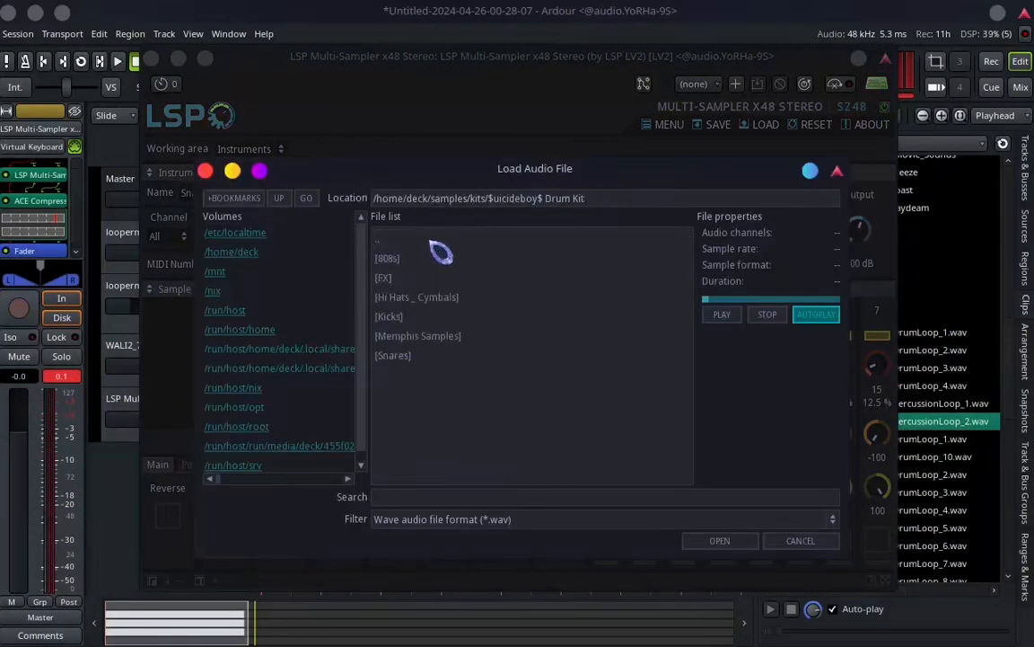
pyautogui.doubleClick(422, 360)
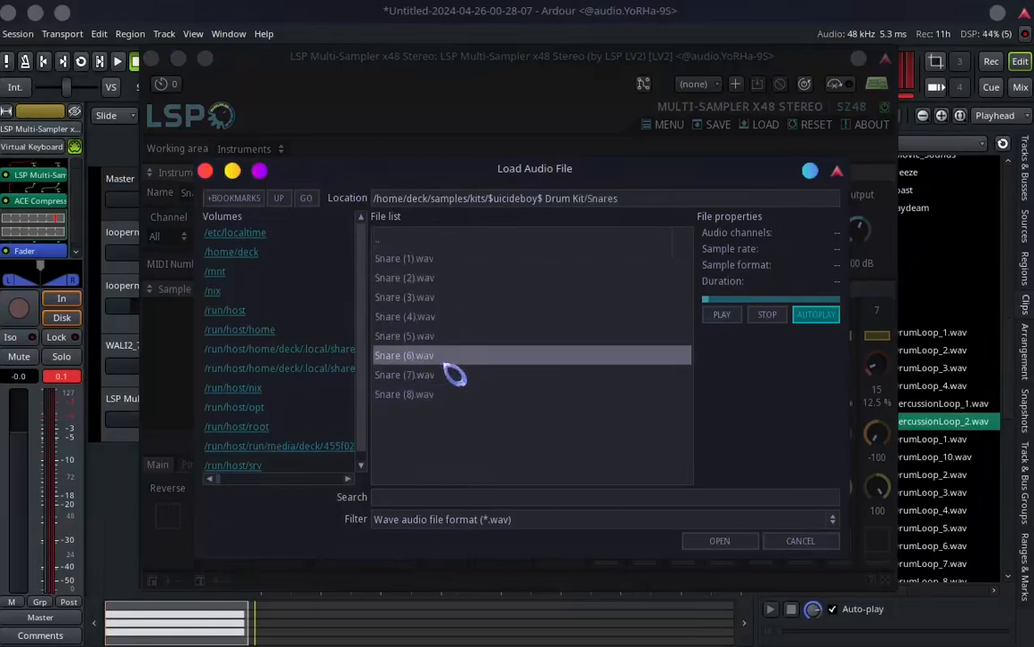
pyautogui.click(452, 377)
pyautogui.click(718, 541)
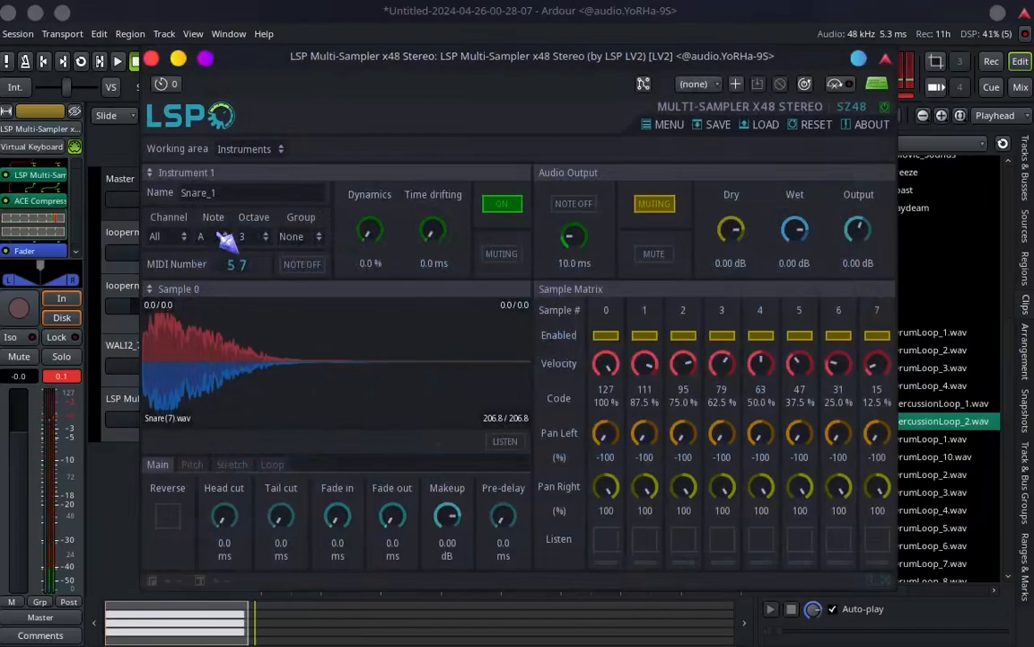
# Set the Snare_1 instrument's note to A# and show the Stretch settings of its Sample 0.
pyautogui.click(226, 241)
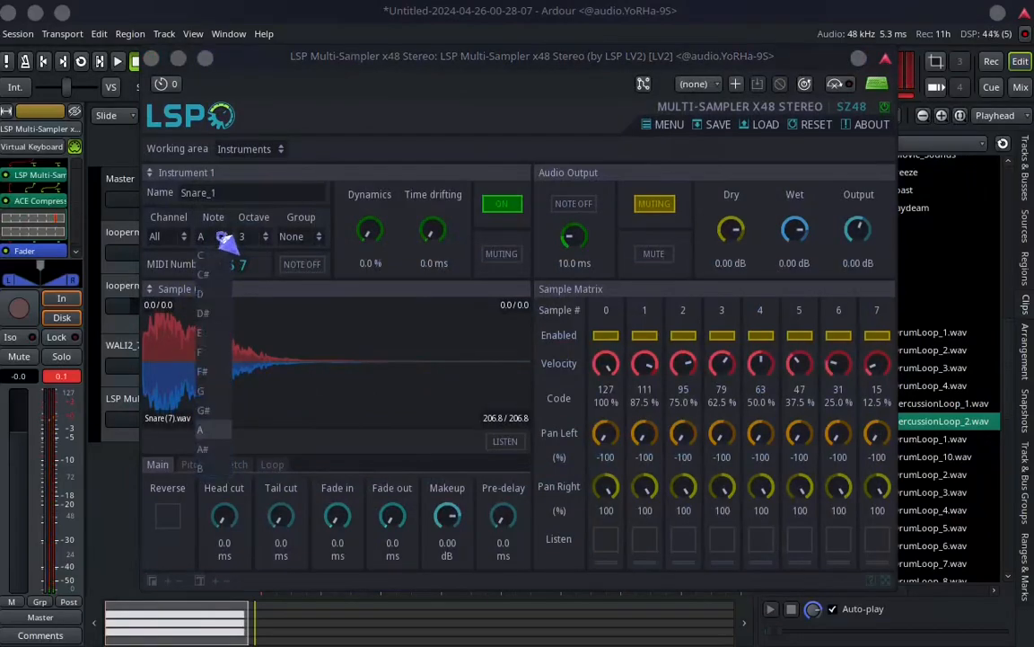
pyautogui.click(212, 449)
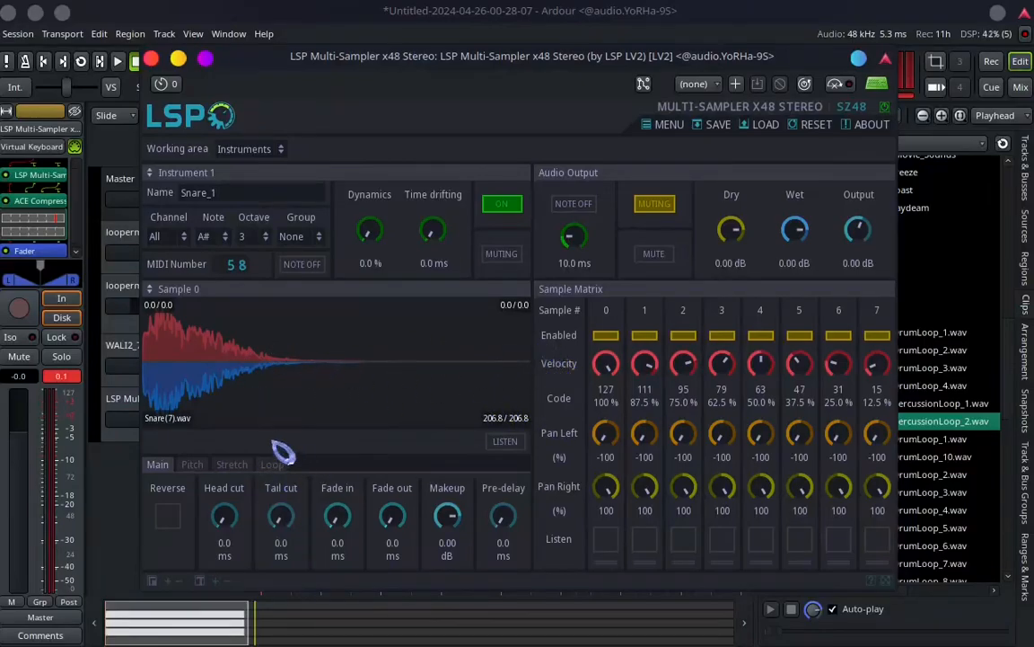
pyautogui.click(236, 464)
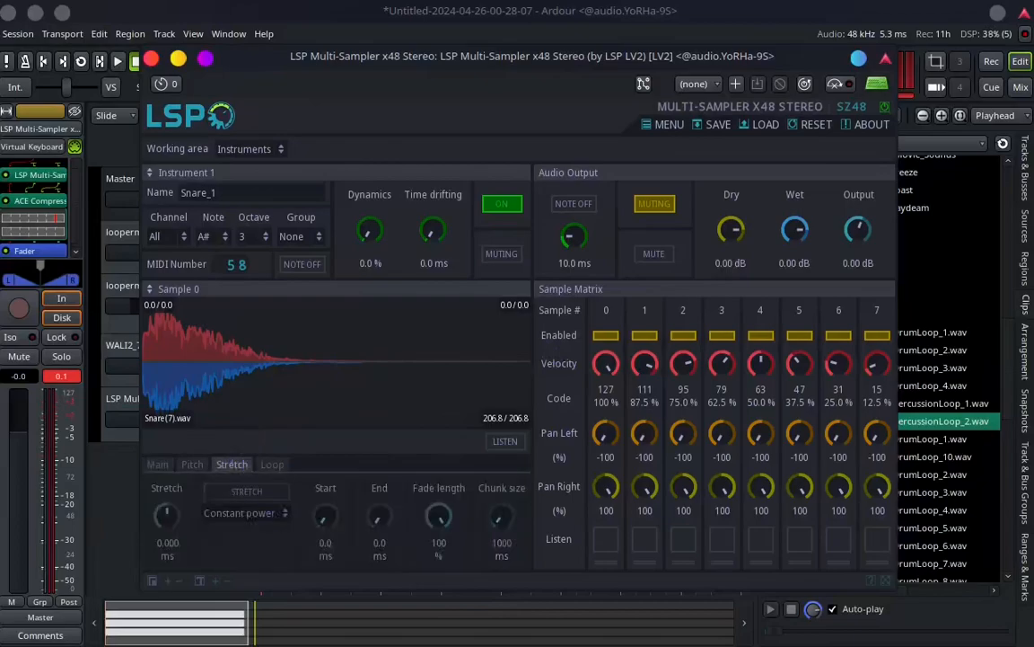
# Look at the Loop settings of the snare's Sample 0, then return to its Main settings.
pyautogui.click(276, 492)
pyautogui.click(275, 465)
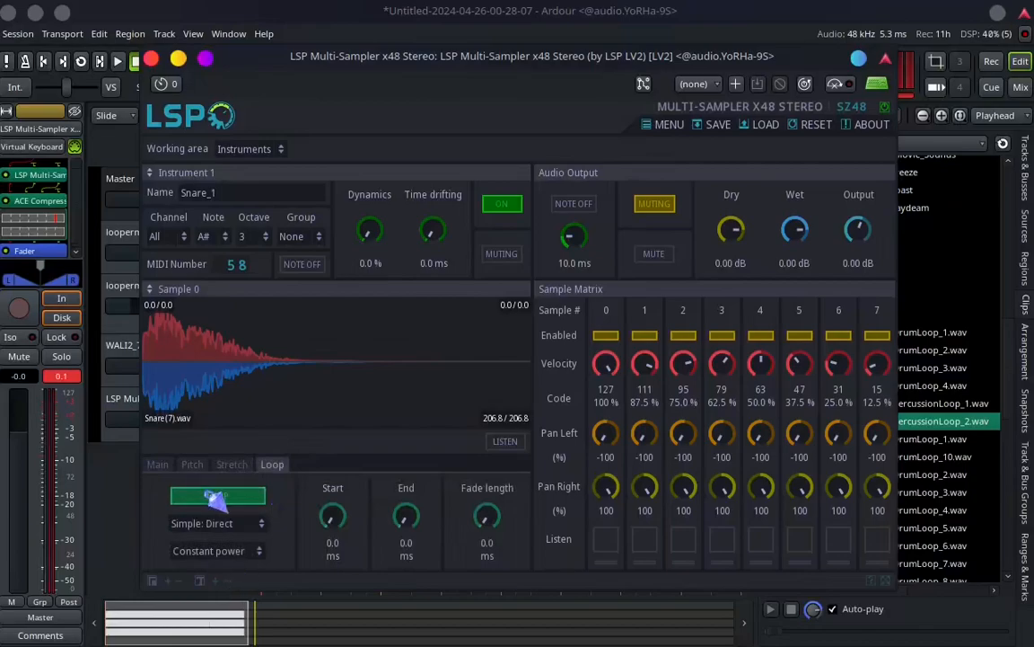
pyautogui.click(158, 464)
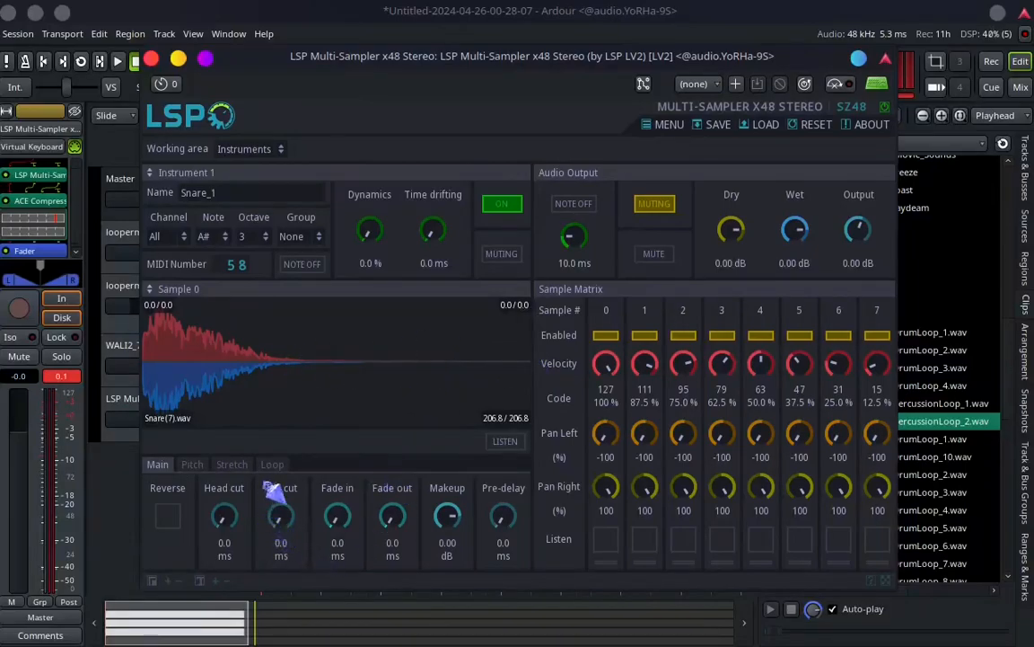
# Try a tail cut of about 145 ms and a fade-out of about 85 ms on the snare sample, then reset both to 0.
pyautogui.moveTo(281, 525)
pyautogui.mouseDown()
pyautogui.moveTo(336, 401)
pyautogui.moveTo(324, 406)
pyautogui.mouseUp()
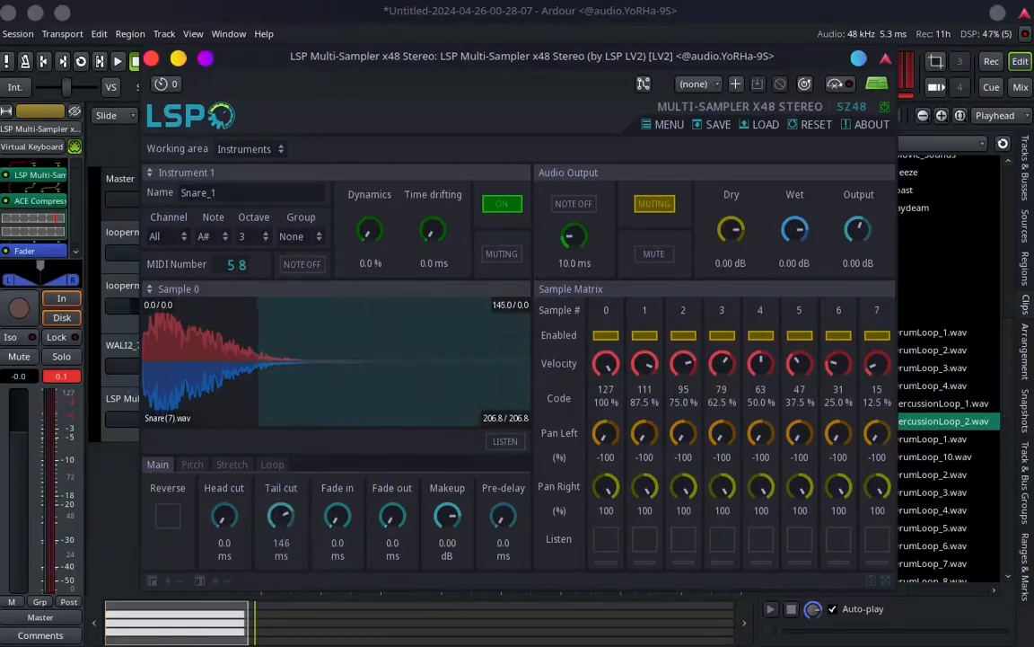
pyautogui.click(504, 442)
pyautogui.click(505, 442)
pyautogui.moveTo(395, 530)
pyautogui.mouseDown()
pyautogui.moveTo(350, 456)
pyautogui.moveTo(366, 427)
pyautogui.moveTo(418, 462)
pyautogui.mouseUp()
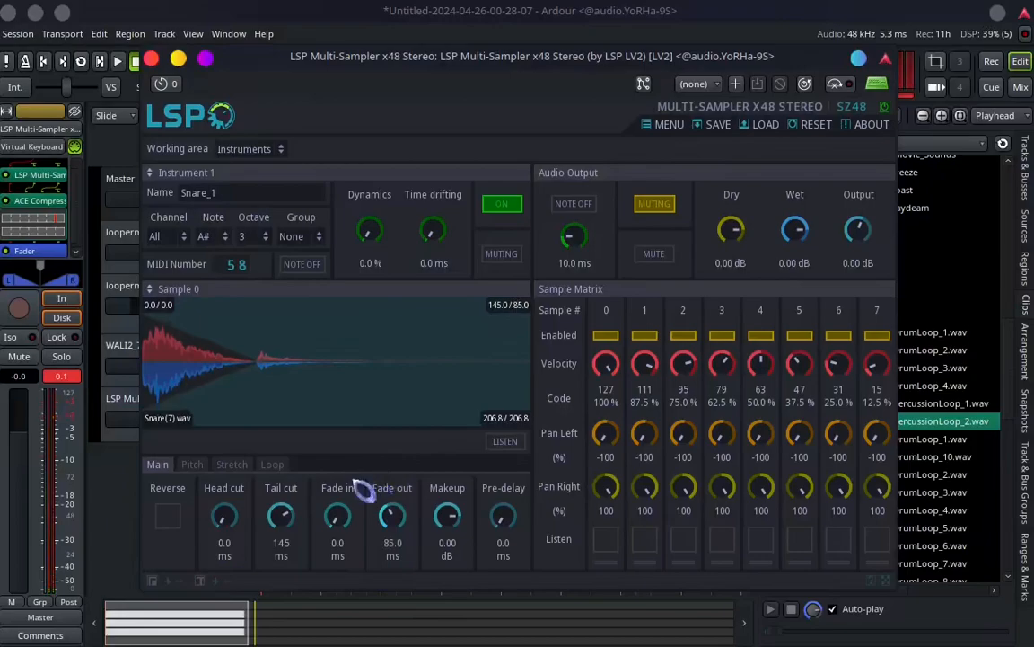
pyautogui.moveTo(396, 519); pyautogui.dragTo(310, 496)
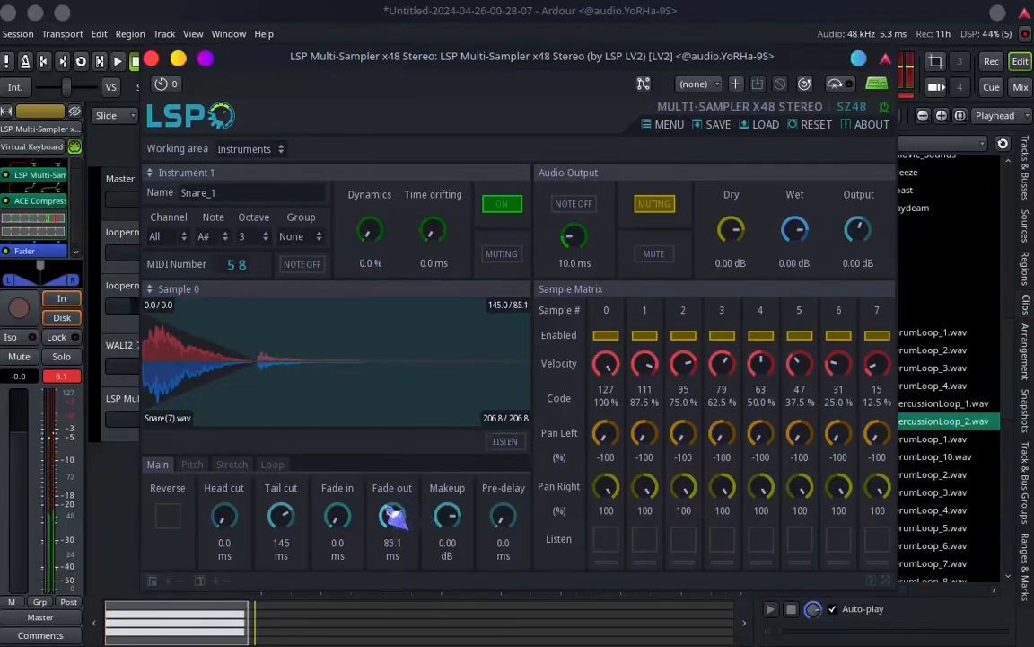
pyautogui.moveTo(392, 516); pyautogui.dragTo(384, 575)
pyautogui.moveTo(293, 518); pyautogui.dragTo(294, 628)
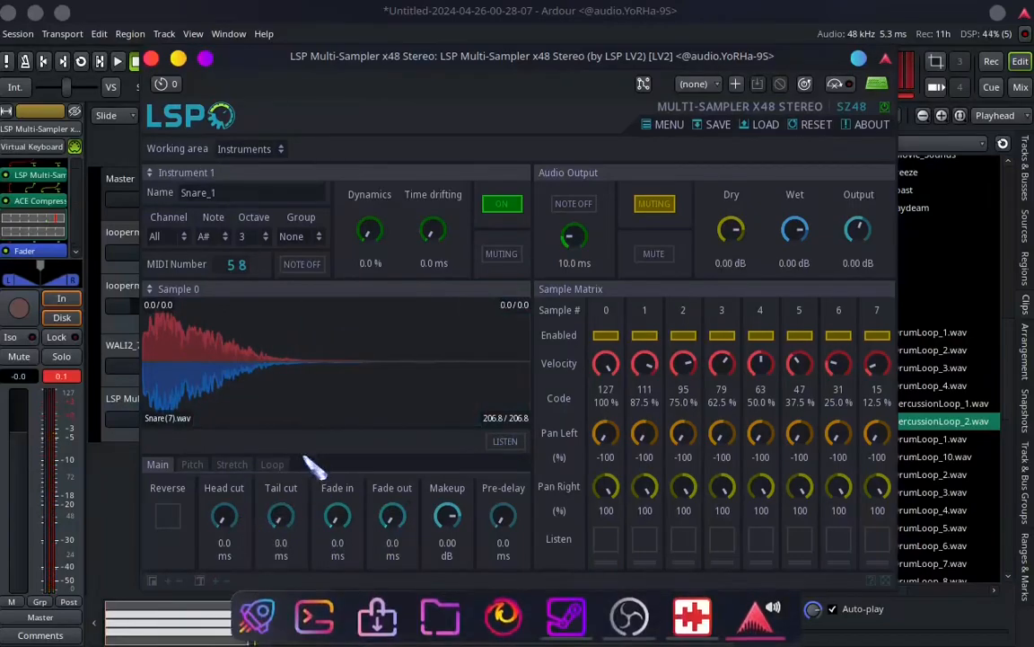
# Switch to Instrument 2 and set its note to B in octave 3.
pyautogui.click(190, 173)
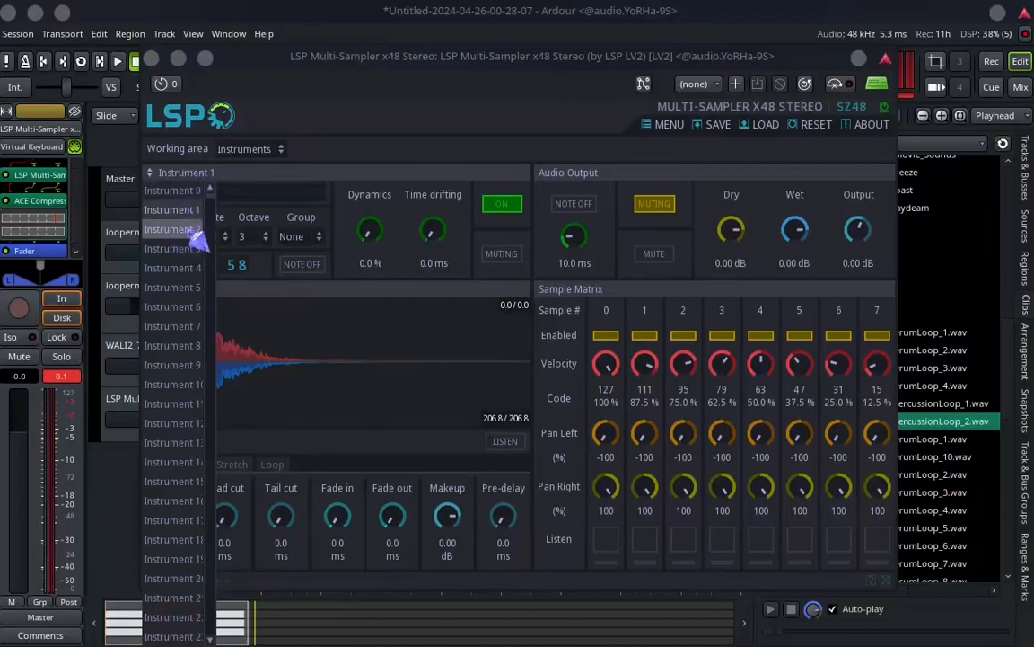
pyautogui.click(198, 229)
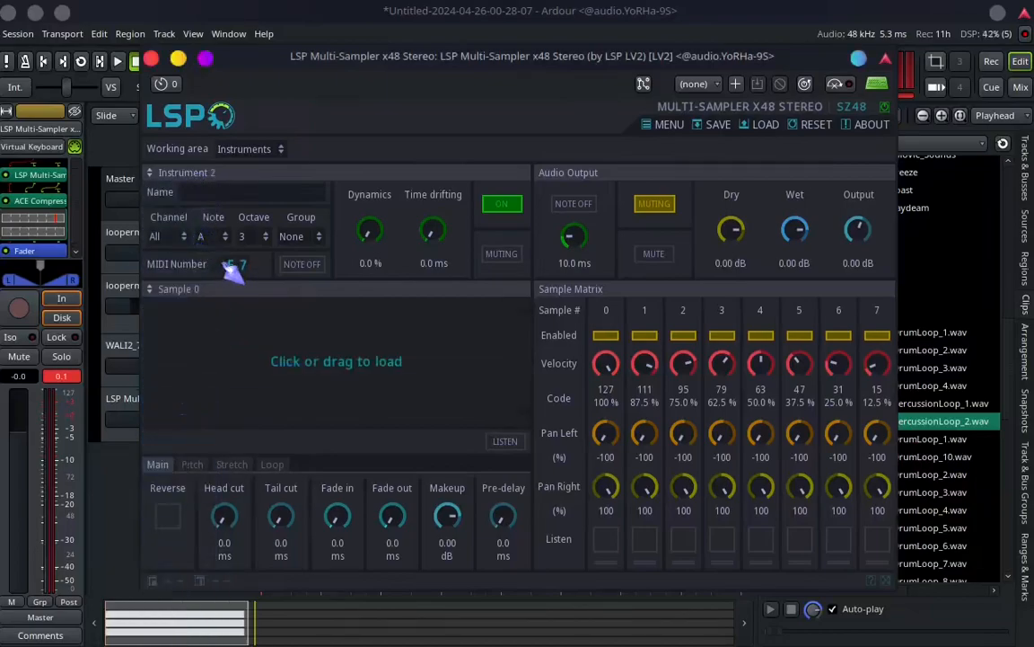
pyautogui.click(228, 235)
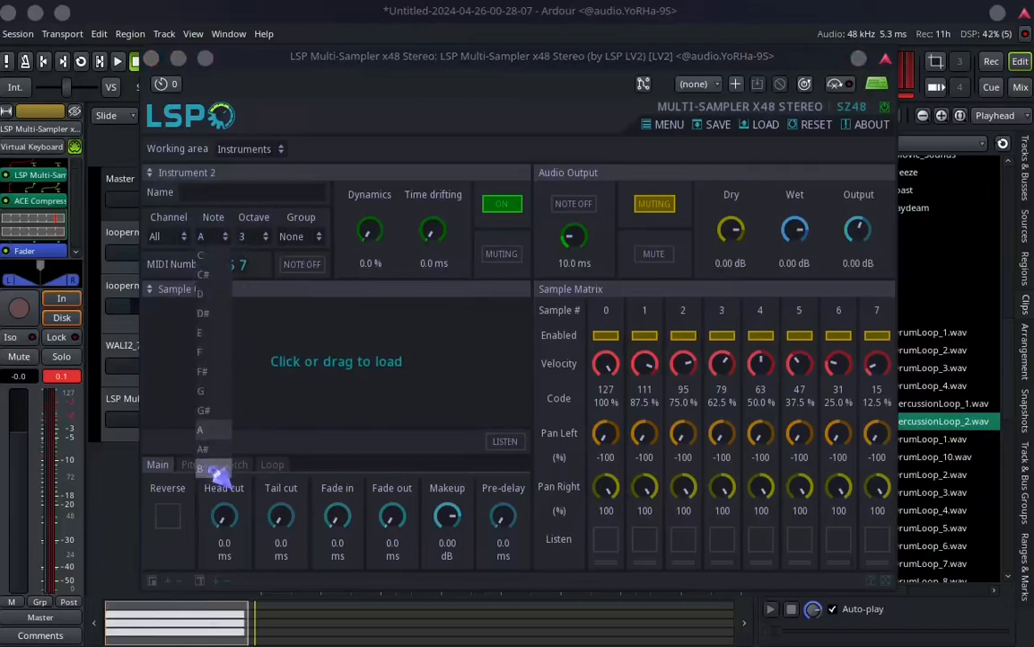
pyautogui.click(212, 468)
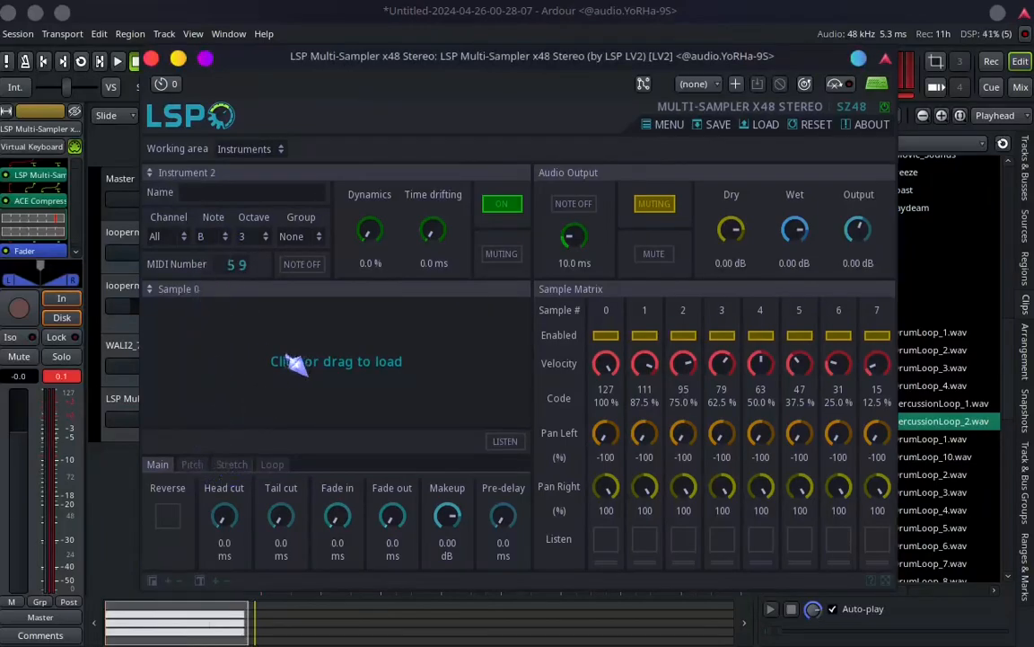
# Load Snare (2).wav from the Snares folder into Sample 0 of Instrument 2 and close the sampler window.
pyautogui.click(322, 381)
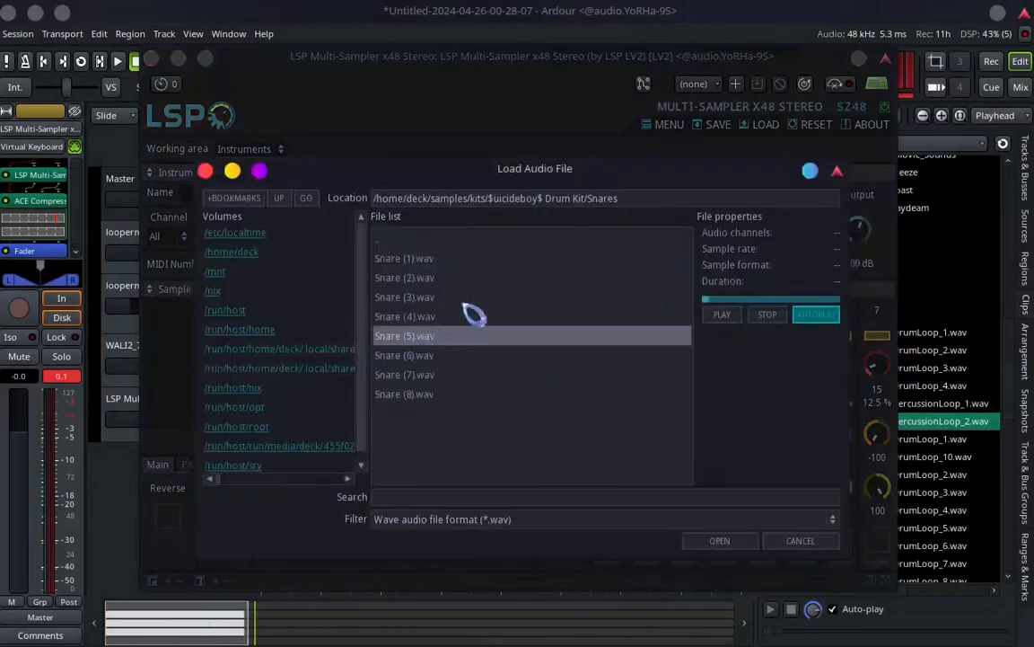
pyautogui.click(455, 284)
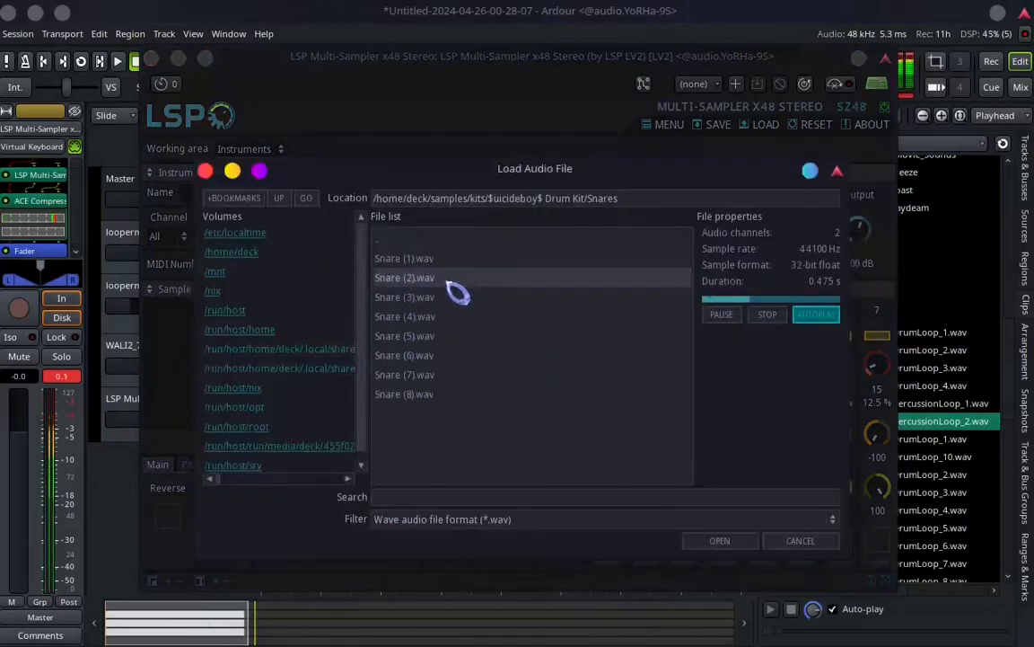
pyautogui.click(748, 542)
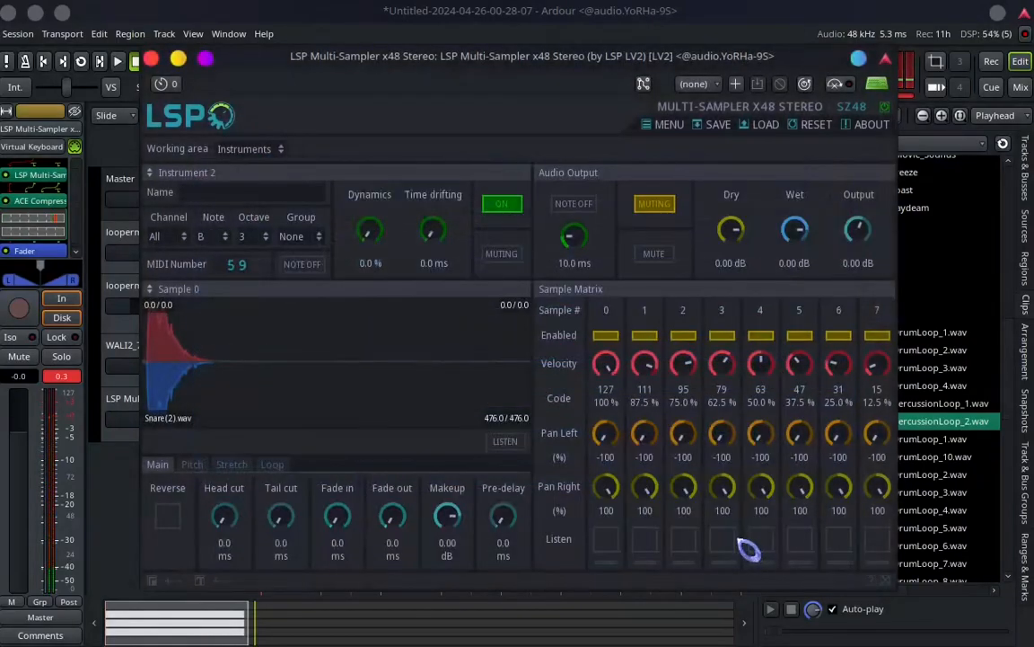
pyautogui.click(151, 59)
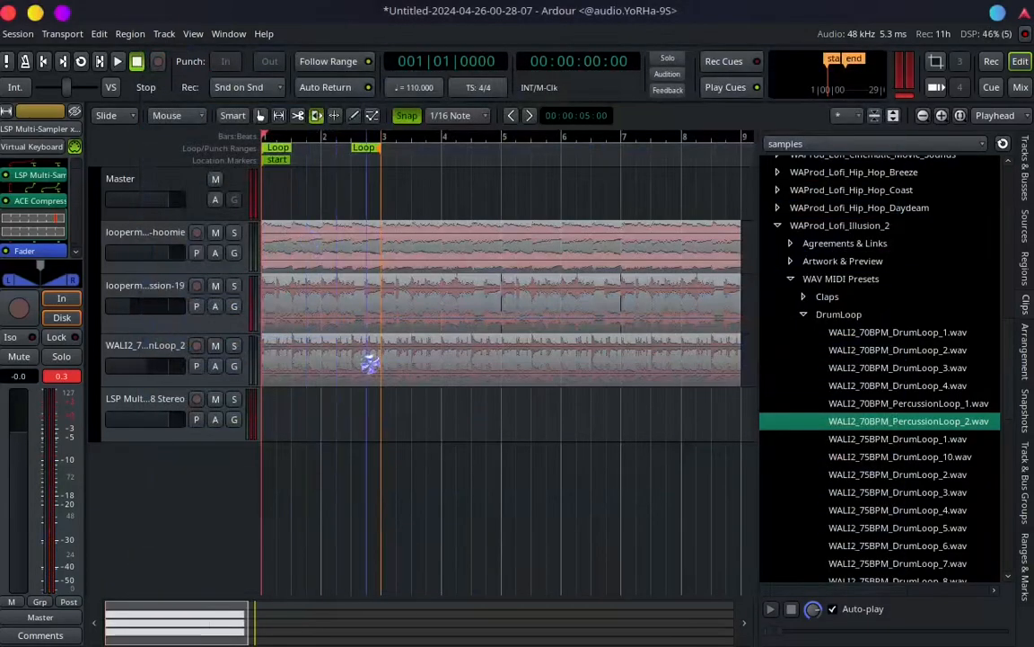
# Enlarge the LSP Multi-Sampler track until its piano keys are shown, and switch to Draw mode.
pyautogui.click(224, 426)
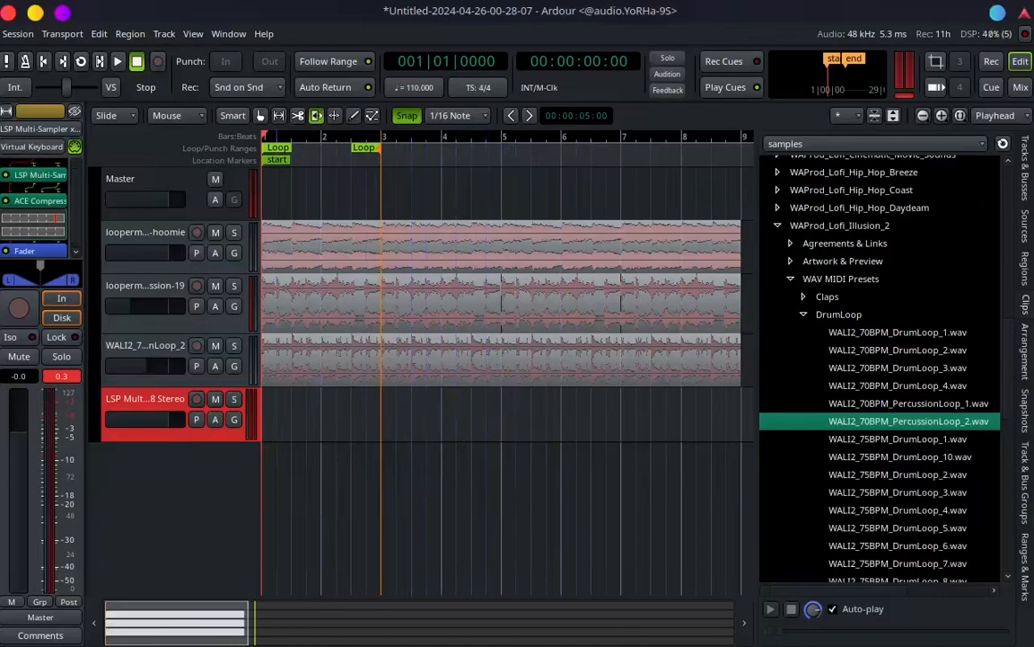
pyautogui.moveTo(202, 440); pyautogui.dragTo(220, 575)
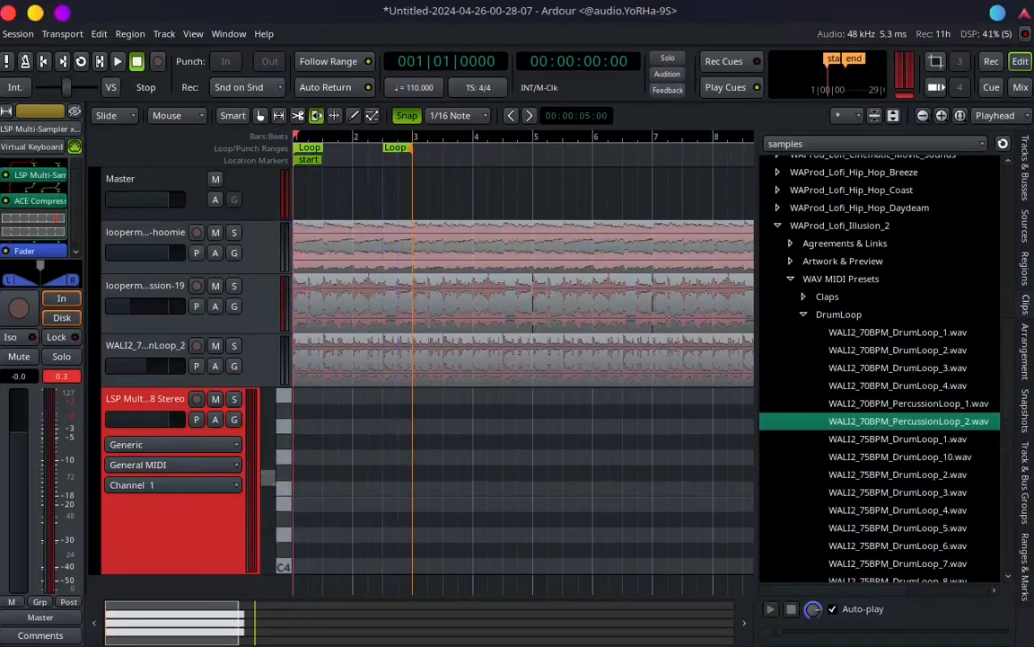
pyautogui.click(261, 115)
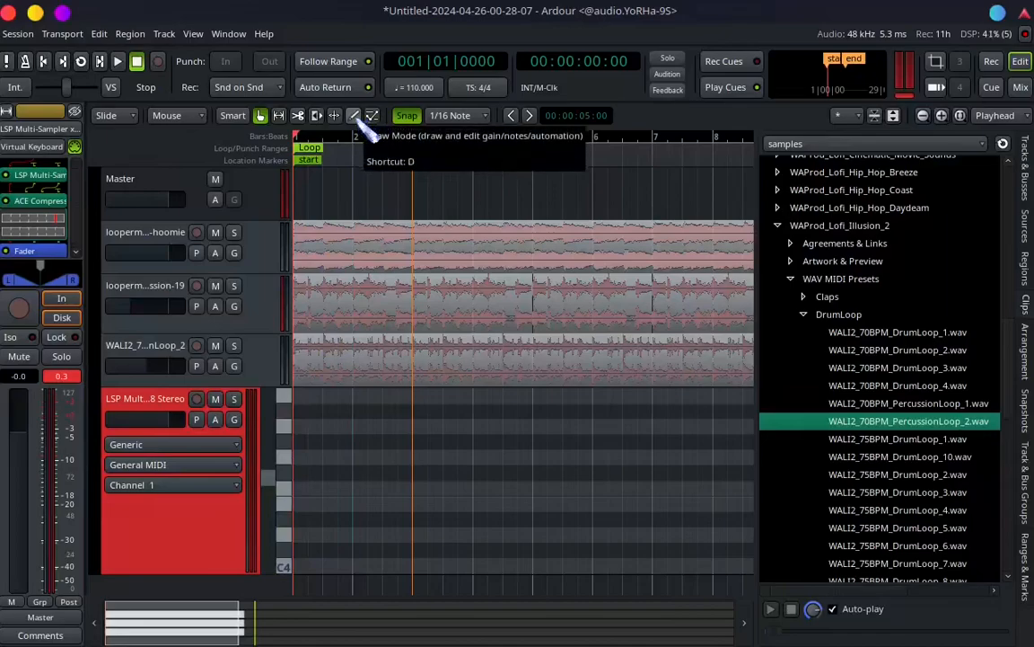
pyautogui.click(354, 115)
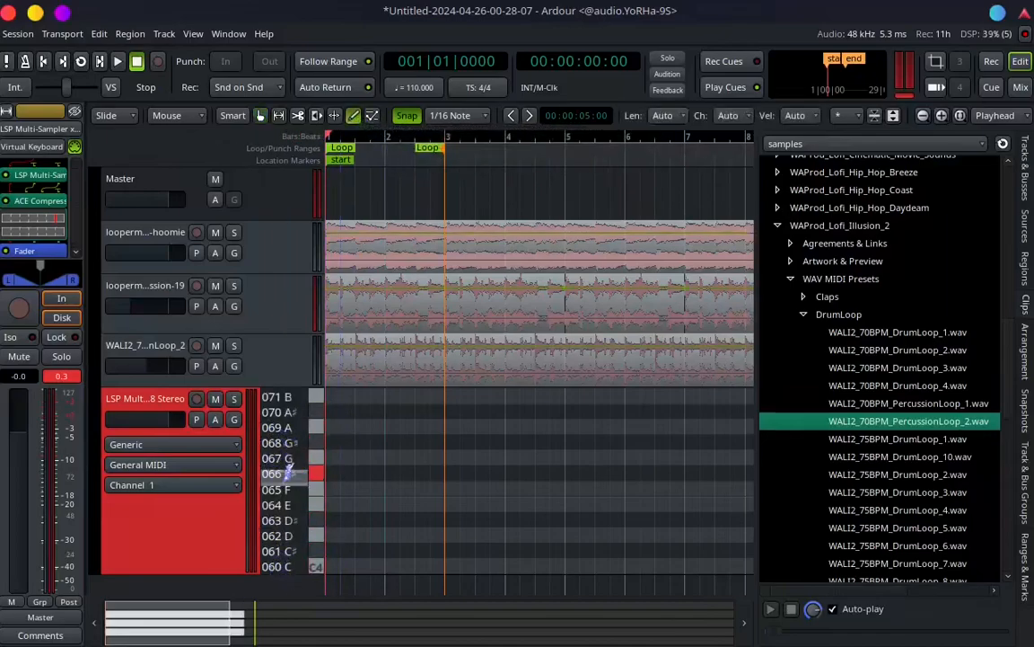
# Audition notes 57 A, 58 A# and 59 B on the LSP Multi-Sampler track's piano keys.
pyautogui.moveTo(287, 481)
pyautogui.mouseDown()
pyautogui.moveTo(290, 514)
pyautogui.moveTo(287, 476)
pyautogui.moveTo(301, 500)
pyautogui.moveTo(290, 491)
pyautogui.mouseUp()
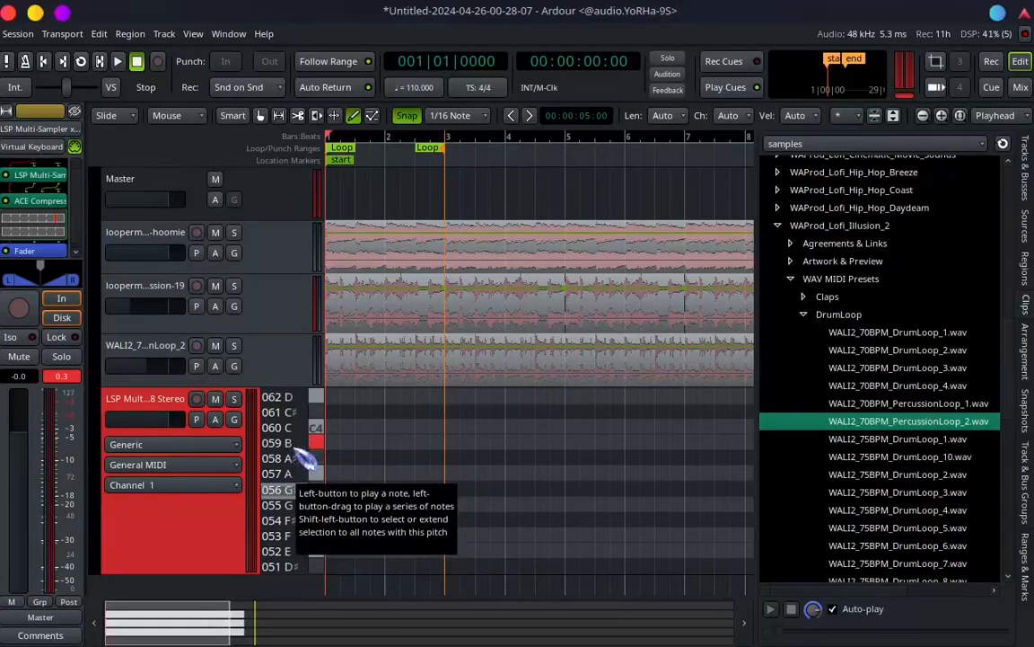
pyautogui.click(315, 476)
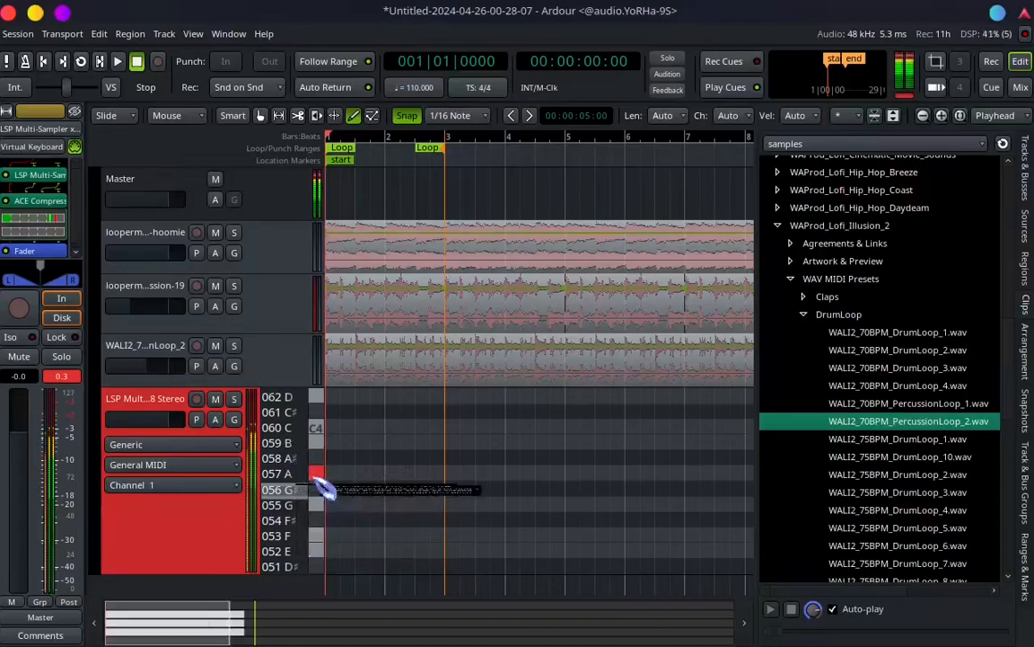
pyautogui.click(316, 459)
pyautogui.click(317, 444)
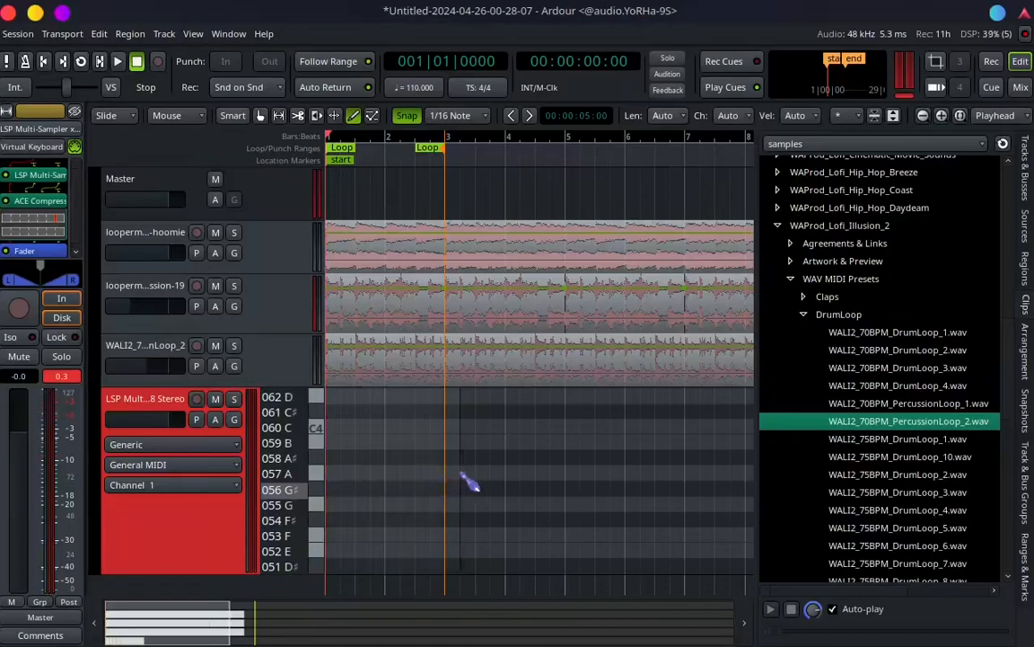
# Draw an empty MIDI region on the LSP Multi-Sampler track from bar 1 to bar 5.
pyautogui.click(554, 473)
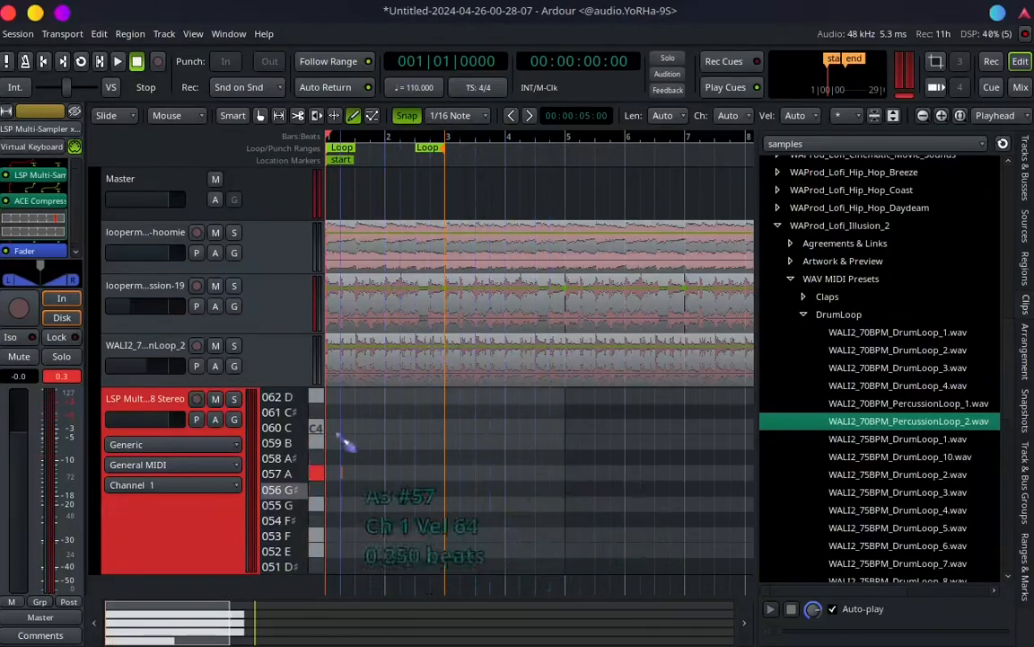
pyautogui.scroll(1, 368, 519)
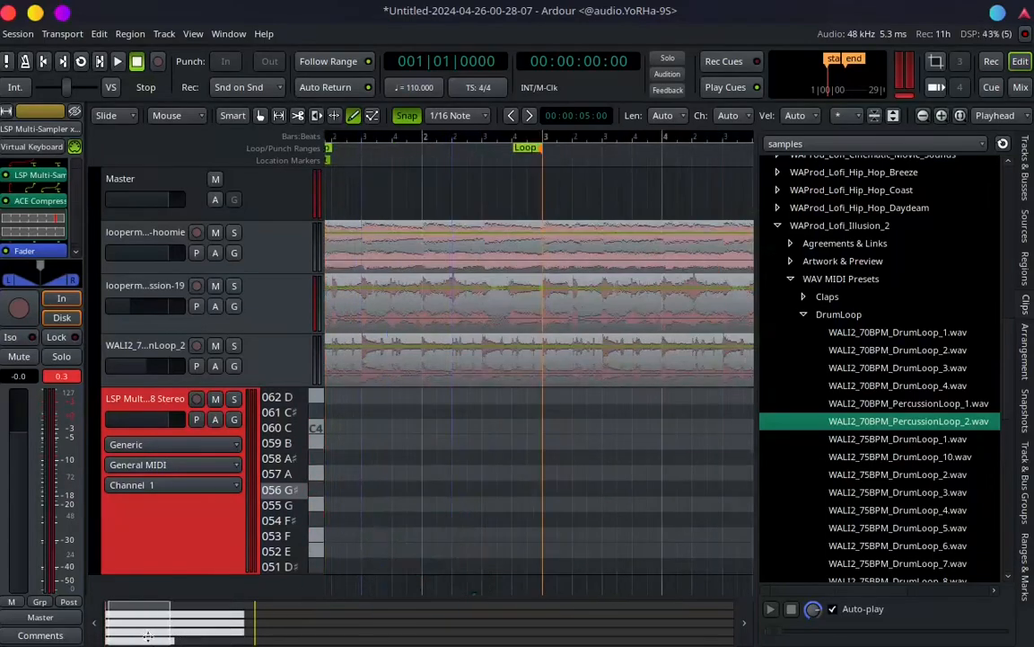
pyautogui.moveTo(158, 623); pyautogui.dragTo(137, 624)
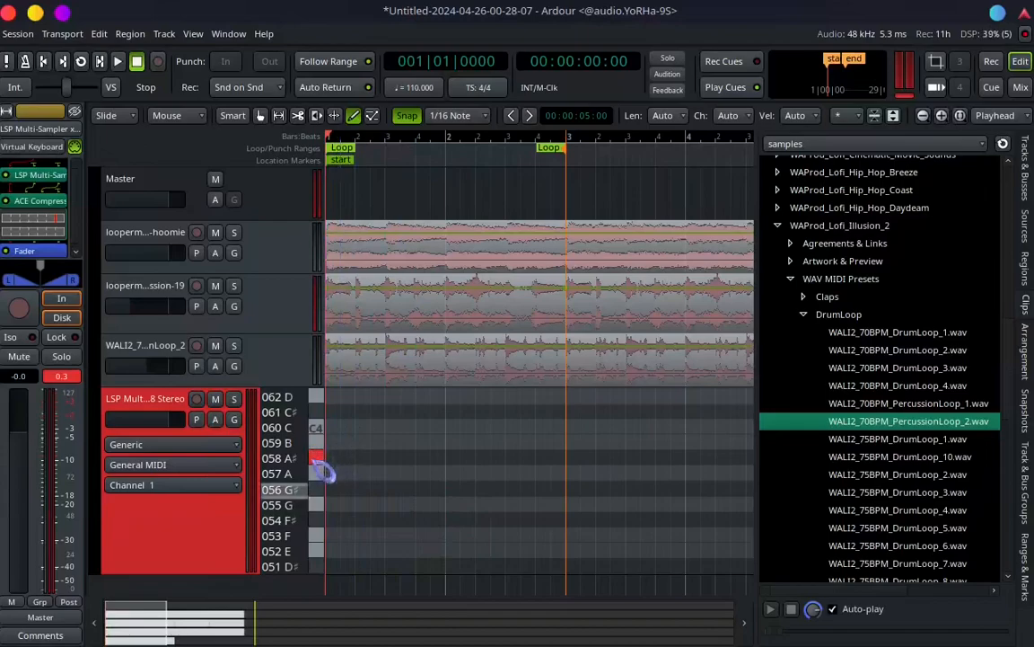
# Draw 1/16 kick notes on A3 at bar 1 beat 1 and bar 2 beats 1.5 and 2.5, and snare notes on A#3 at beat 3 of both bars.
pyautogui.click(318, 477)
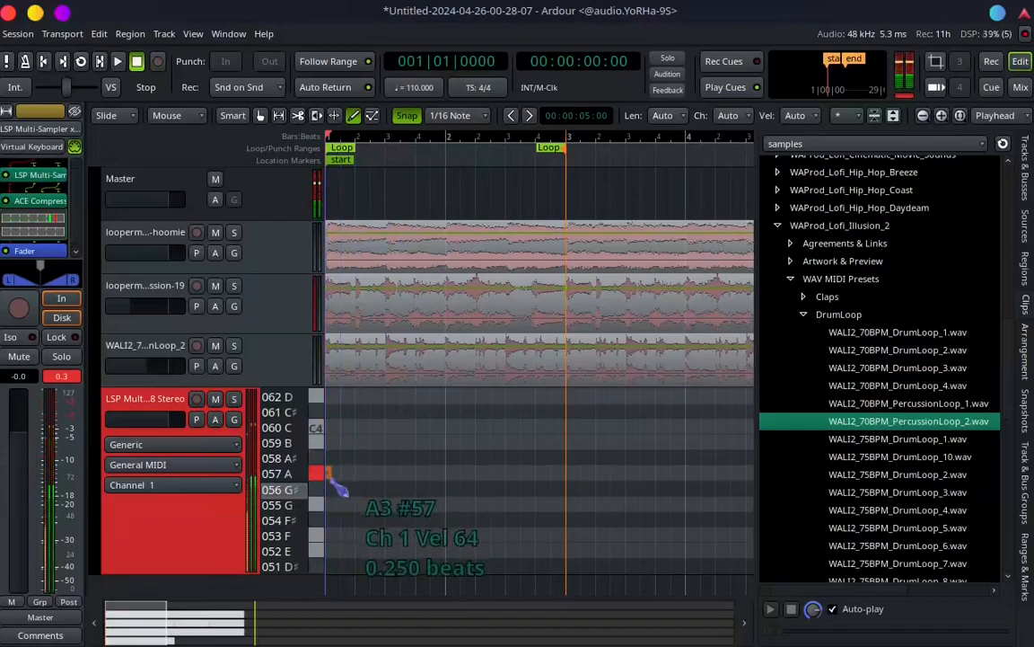
pyautogui.click(330, 475)
pyautogui.click(388, 457)
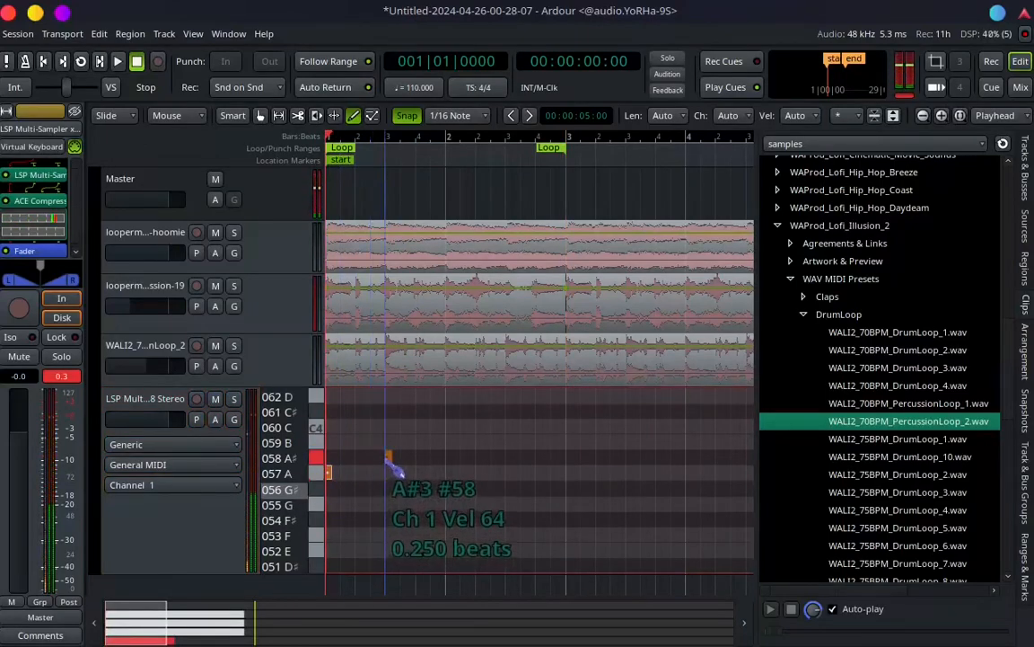
pyautogui.click(449, 473)
pyautogui.moveTo(452, 475); pyautogui.dragTo(465, 474)
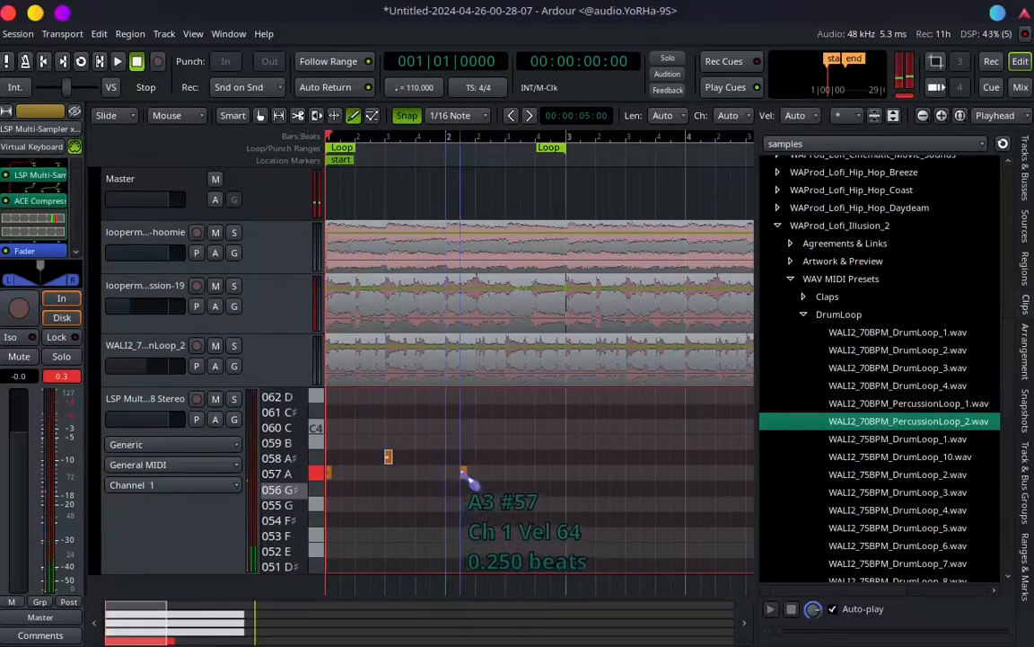
pyautogui.click(493, 473)
pyautogui.click(508, 457)
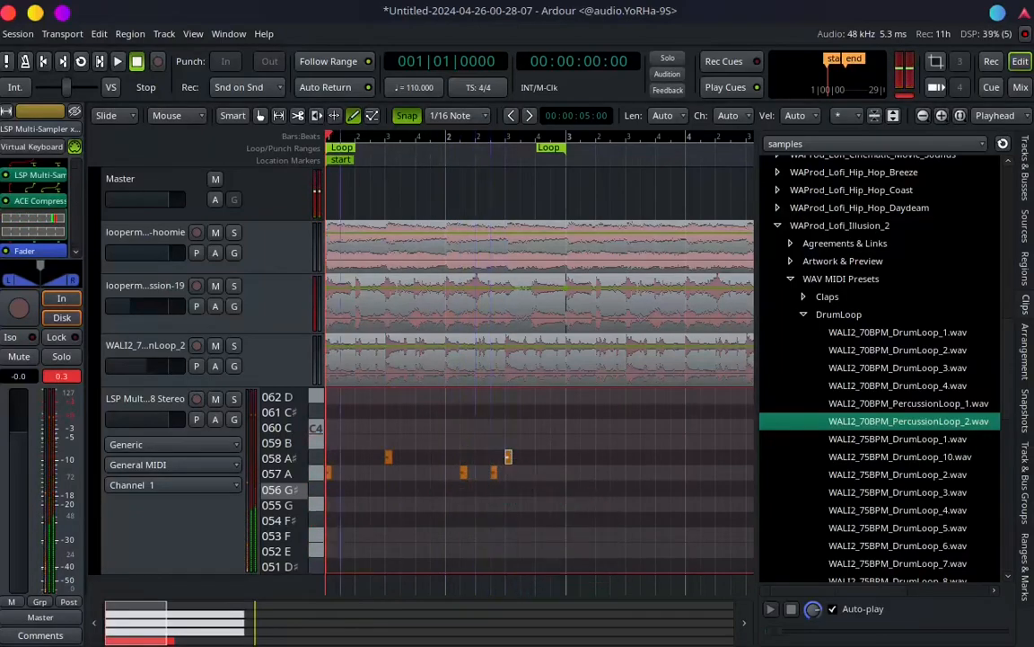
# Play the drum pattern together with the loop tracks from the start, then stop playback.
pyautogui.click(118, 63)
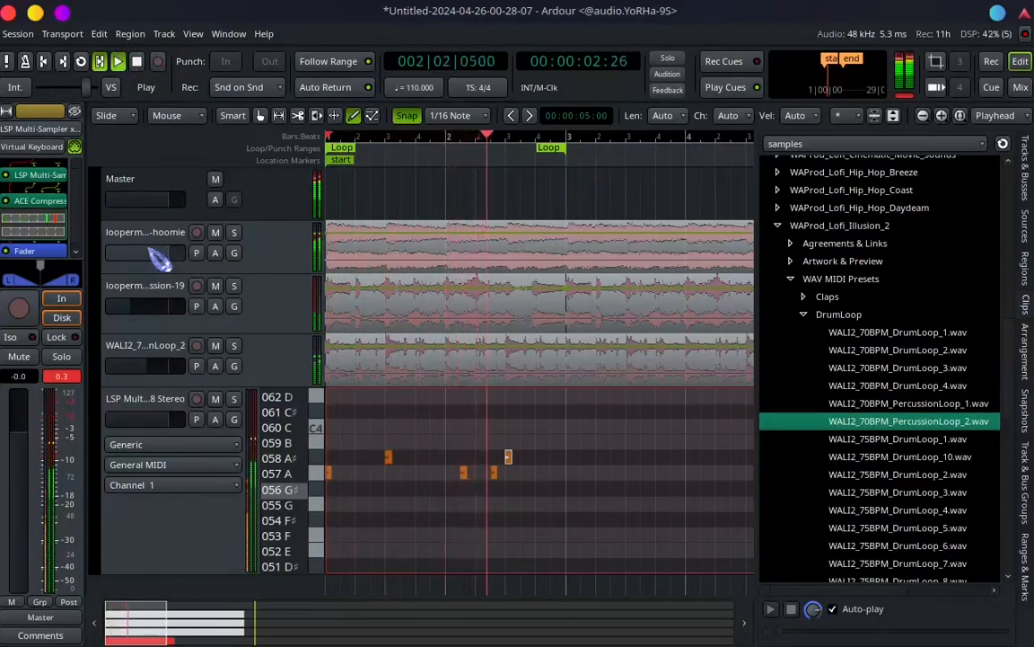
pyautogui.click(138, 62)
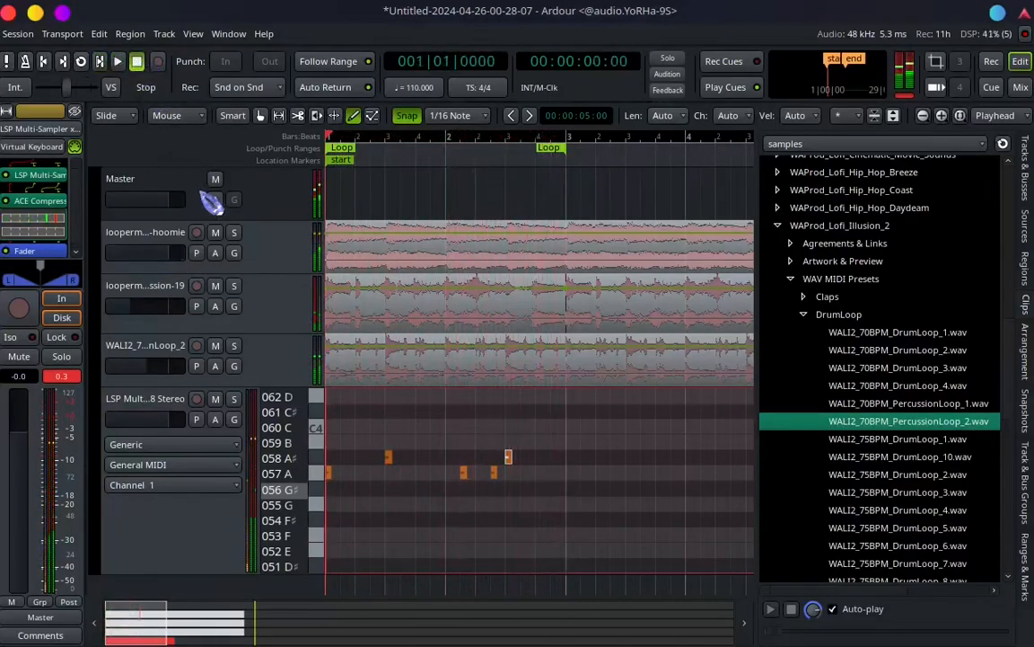
pyautogui.click(539, 490)
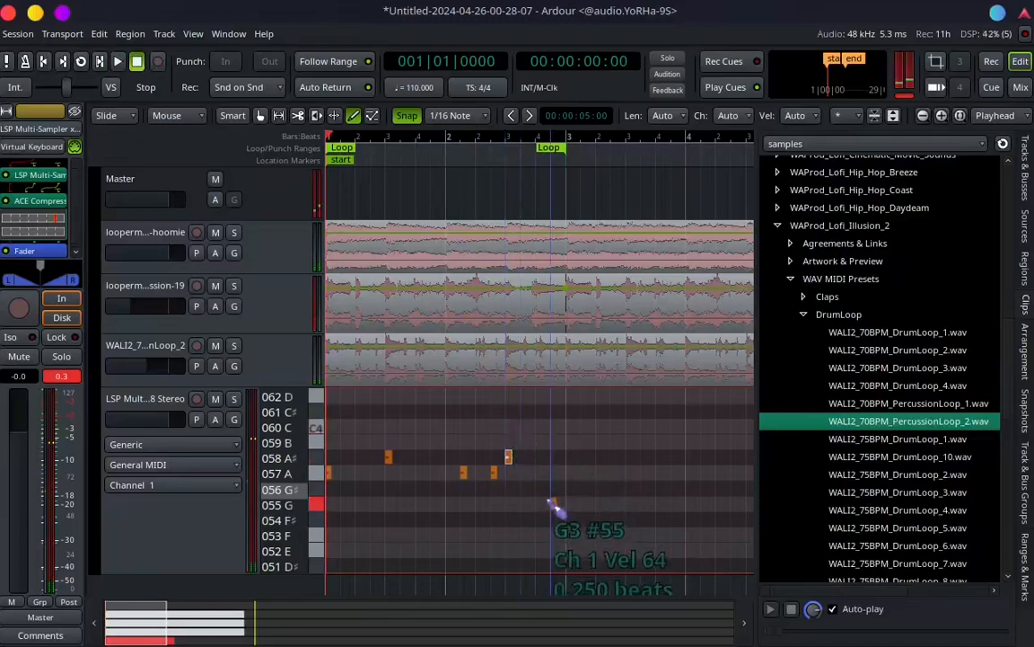
pyautogui.scroll(2, 542, 494)
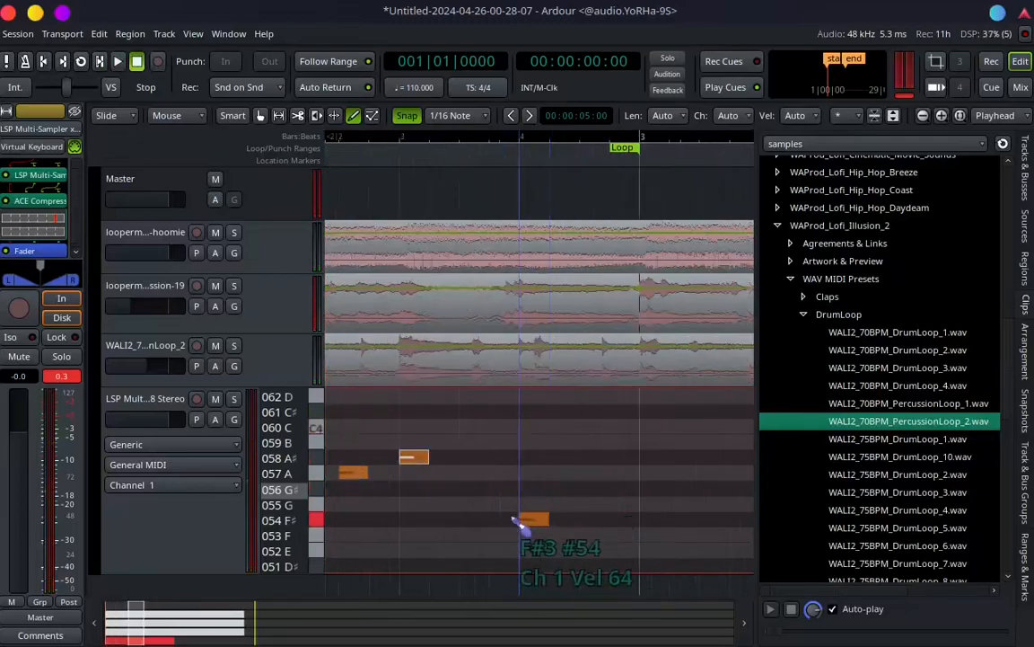
pyautogui.scroll(-2, 514, 518)
pyautogui.moveTo(142, 629); pyautogui.dragTo(128, 626)
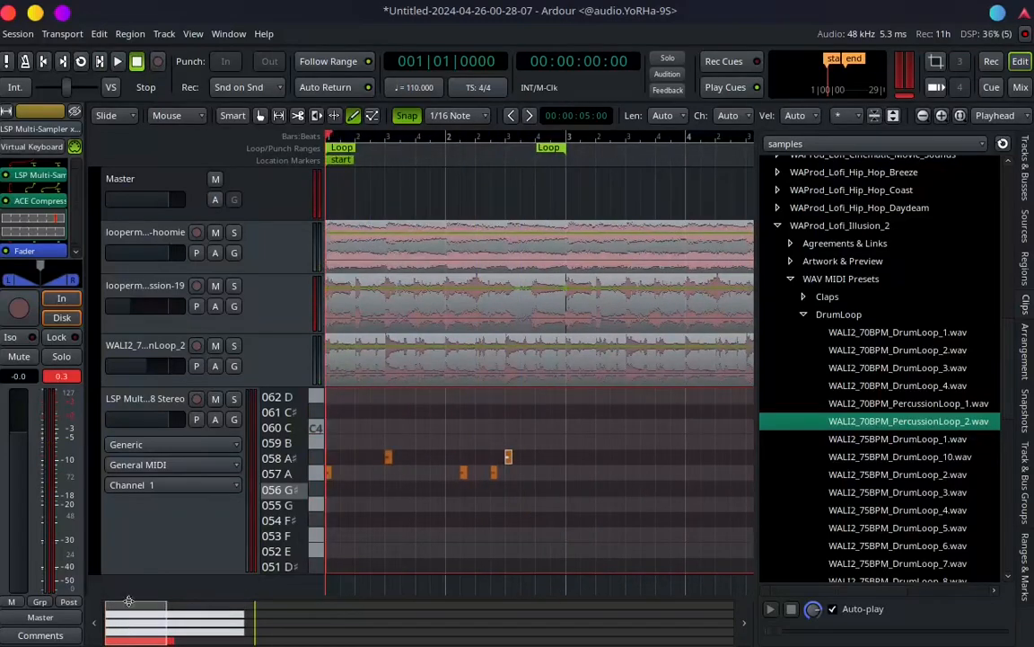
# Select the three drum notes of bar 2 on the LSP Multi-Sampler track in internal edit mode.
pyautogui.click(372, 115)
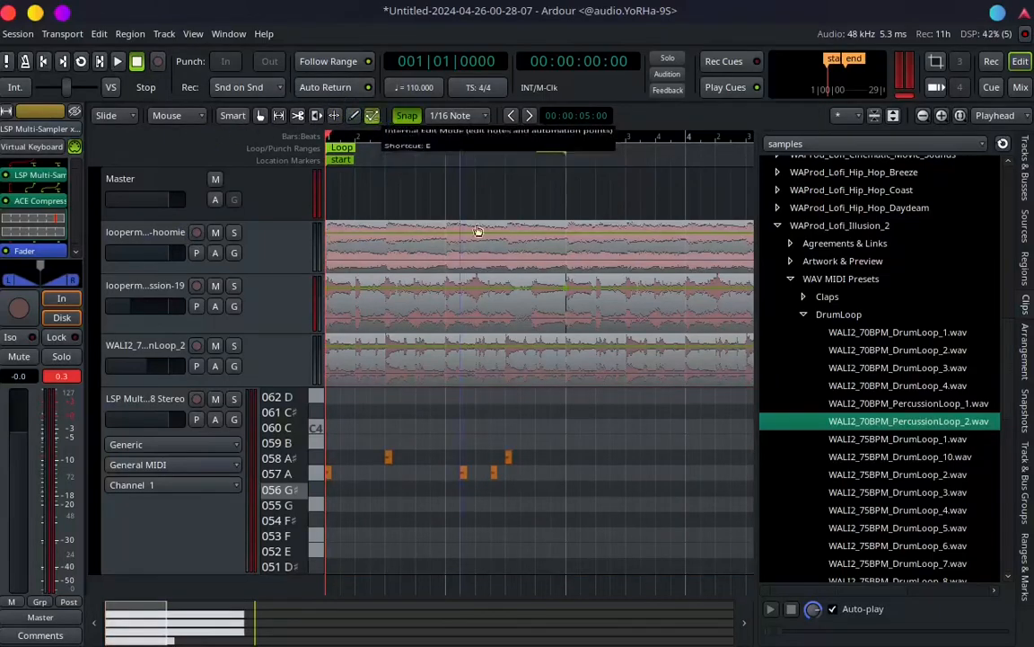
pyautogui.moveTo(545, 444); pyautogui.dragTo(449, 496)
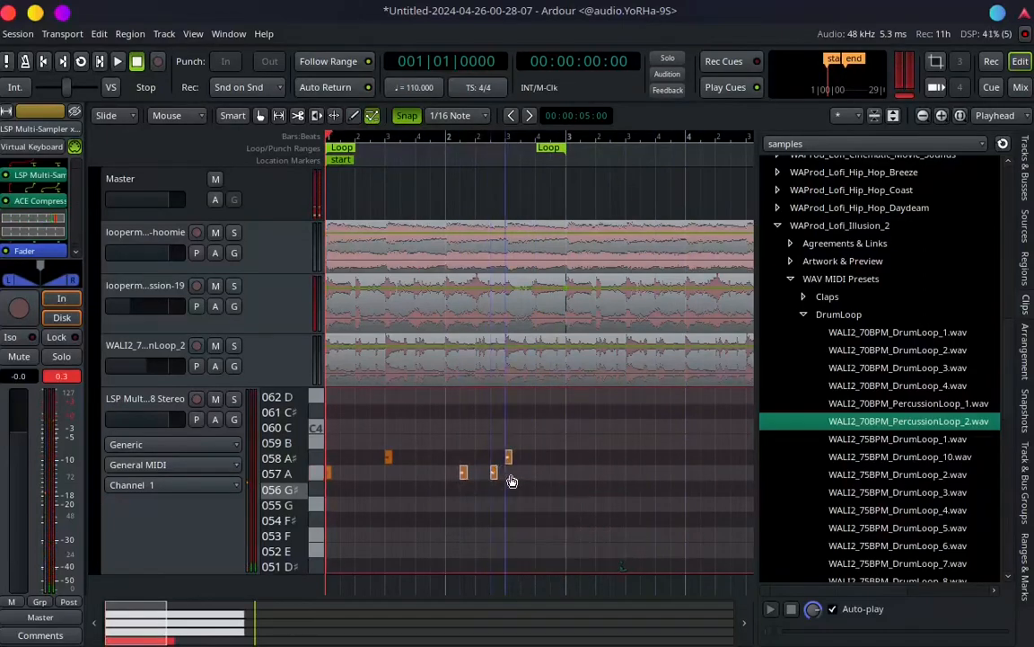
pyautogui.hotkey('shift', 'Up')
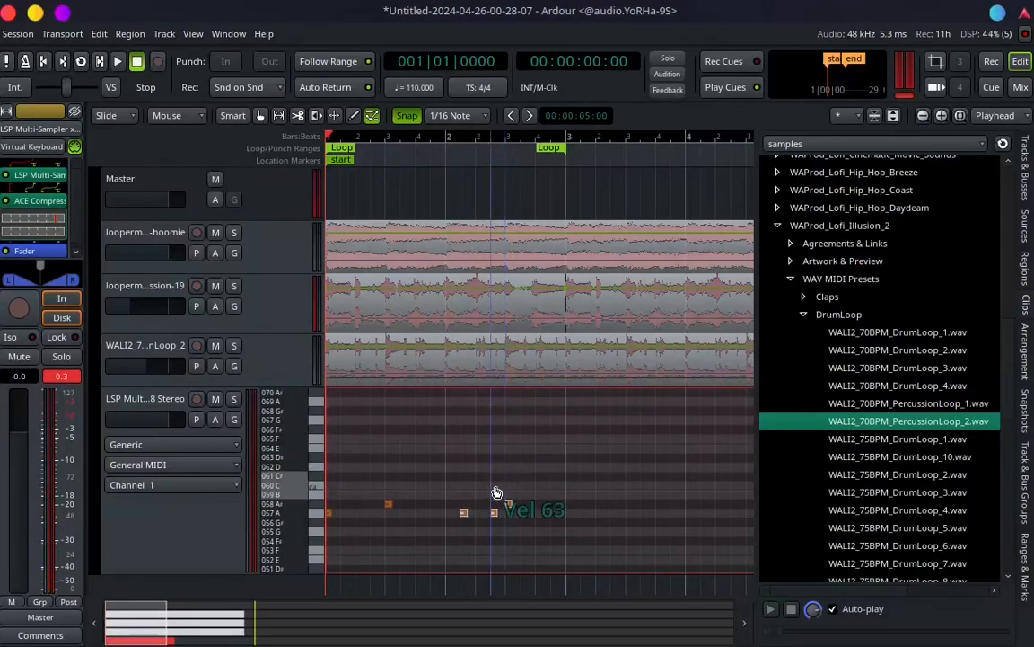
pyautogui.scroll(3, 273, 476)
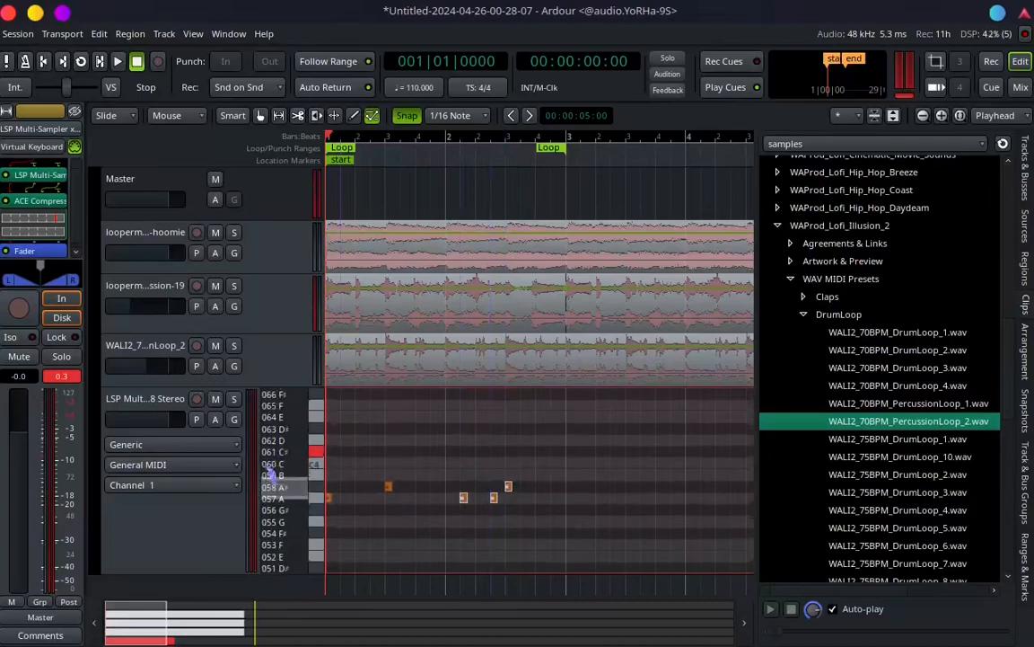
pyautogui.scroll(3, 271, 494)
# Draw 1/16 notes on B3 at bar 2 beat 4 and on the last sixteenth of that beat.
pyautogui.click(356, 117)
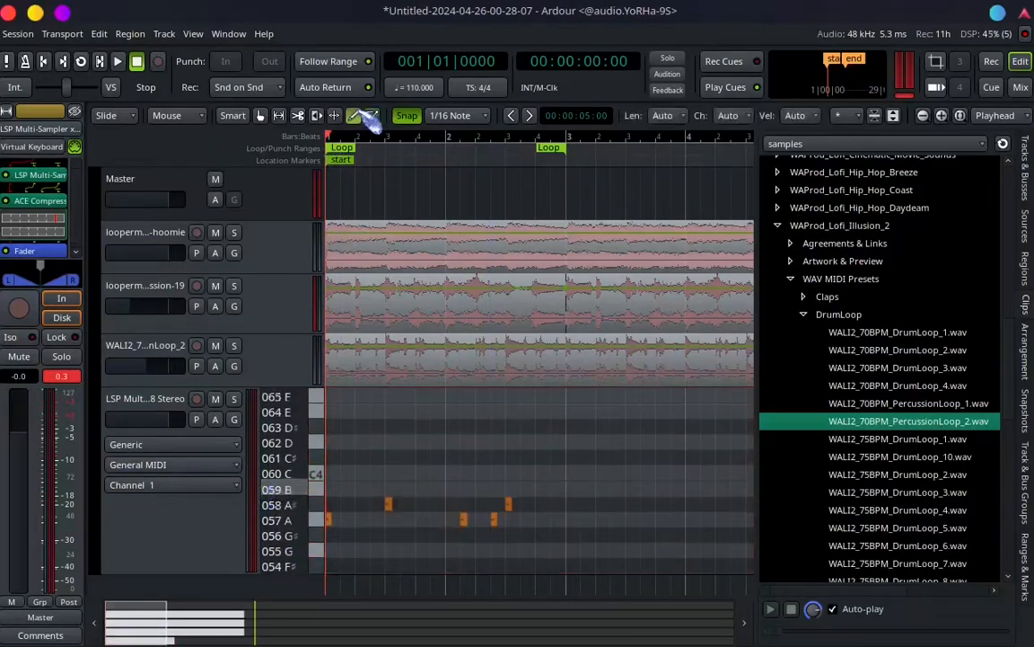
pyautogui.click(511, 505)
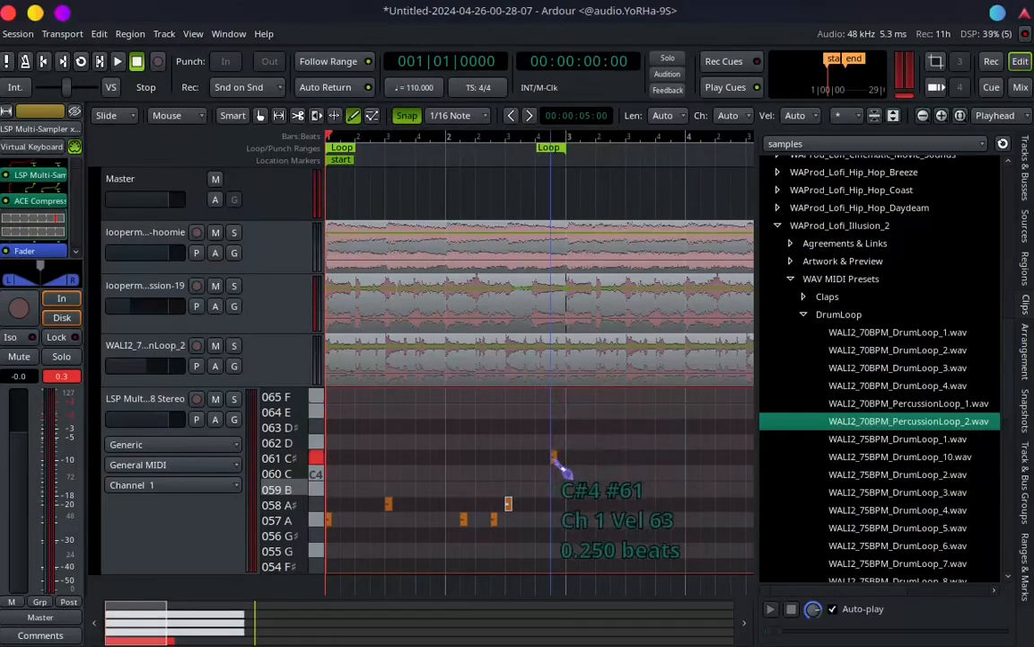
pyautogui.scroll(1, 554, 458)
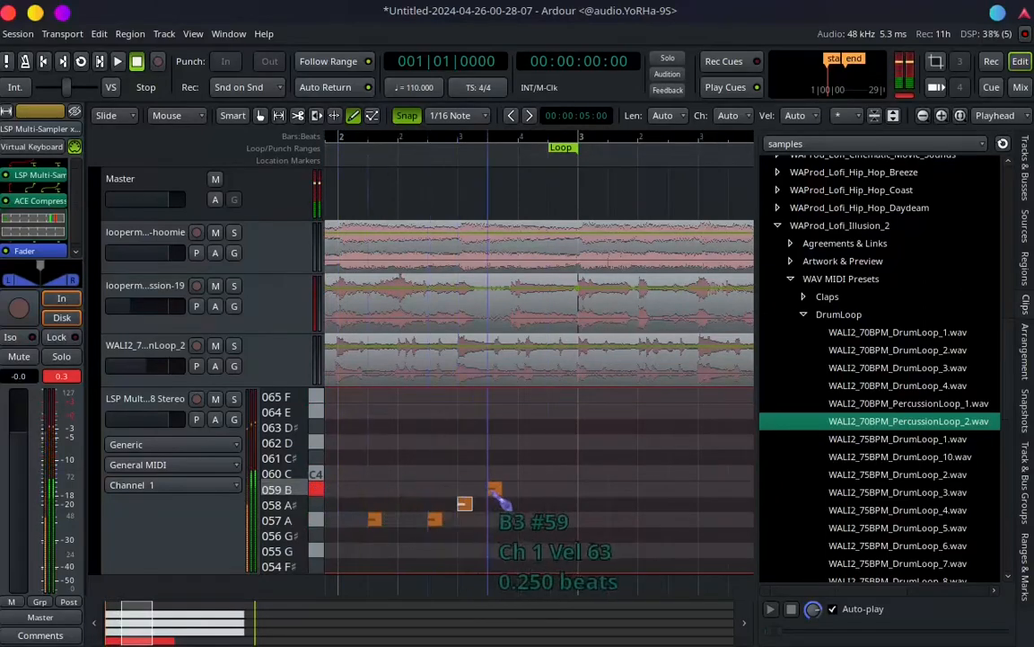
pyautogui.scroll(1, 497, 497)
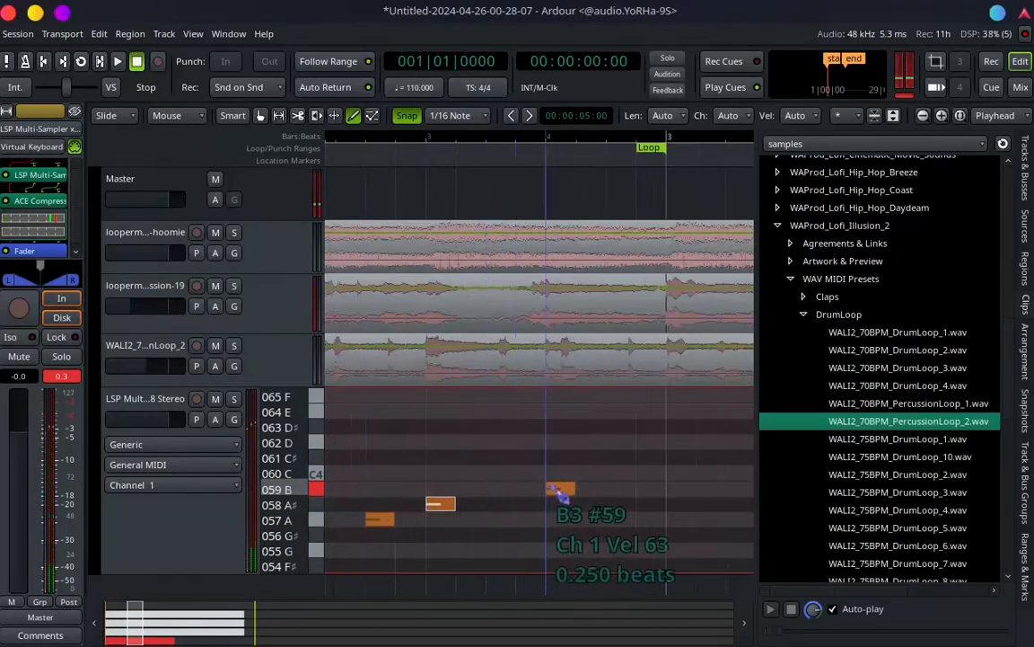
pyautogui.click(555, 488)
pyautogui.click(648, 489)
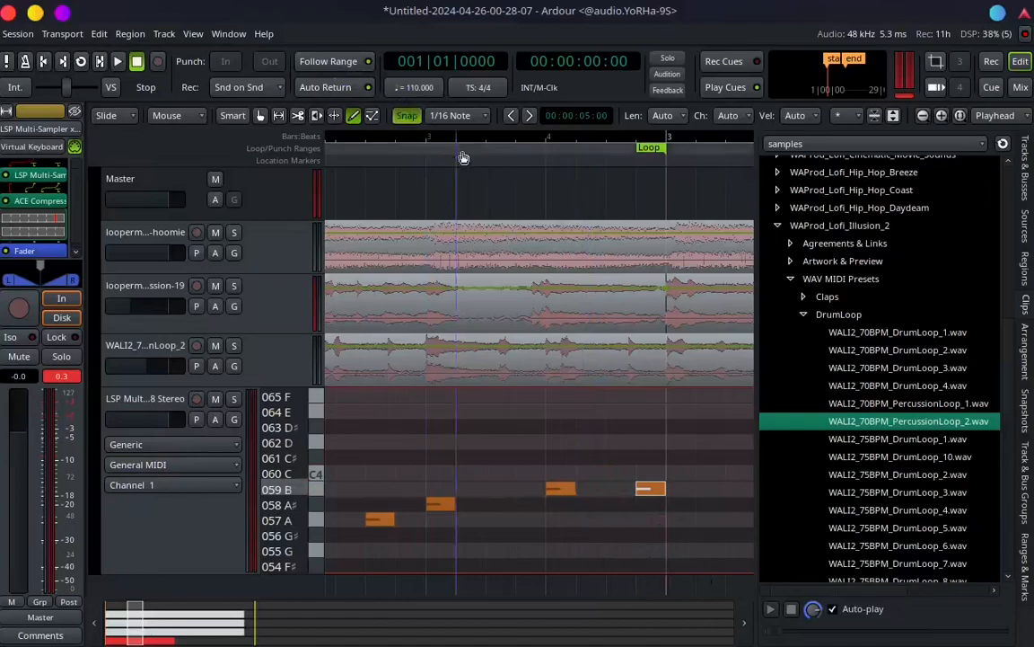
# Try an 8th-triplet grid for the note placement and set the grid back to 1/16 Note.
pyautogui.click(449, 115)
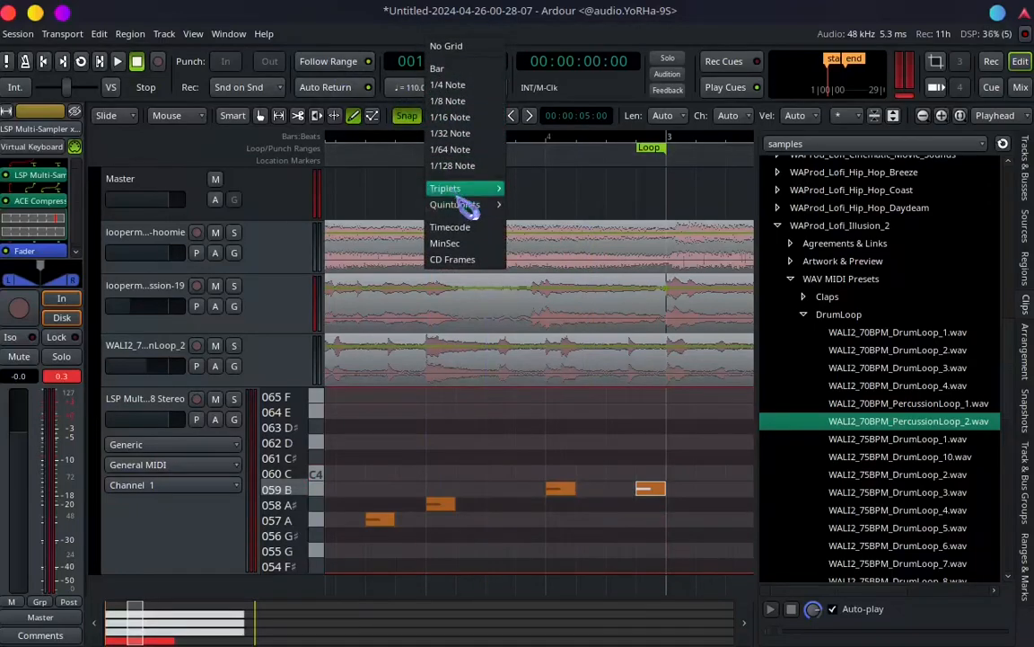
pyautogui.moveTo(485, 189)
pyautogui.click(539, 187)
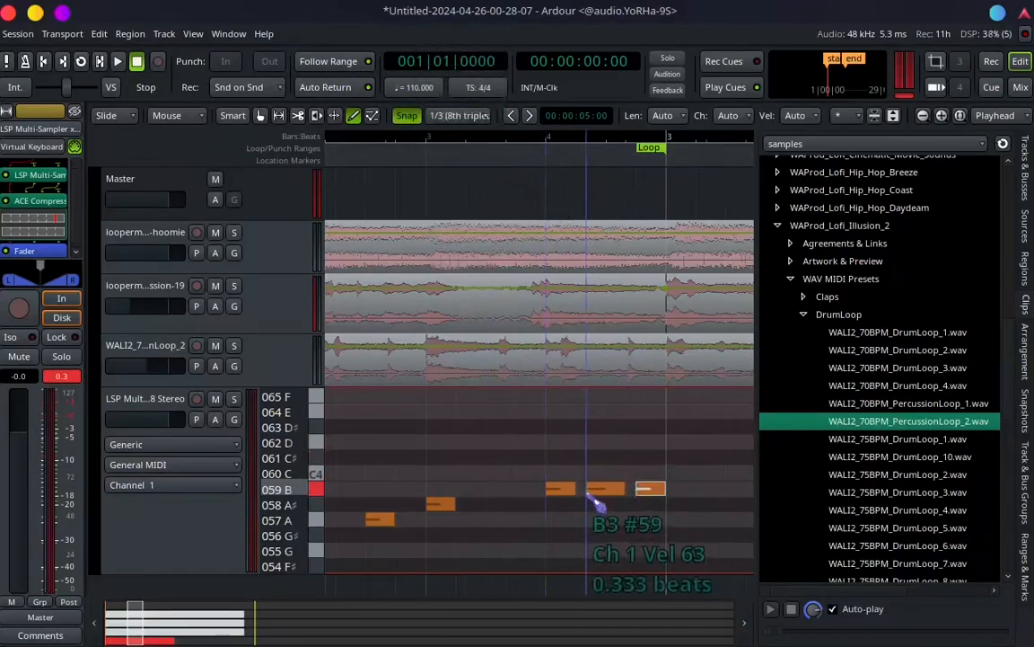
pyautogui.click(447, 120)
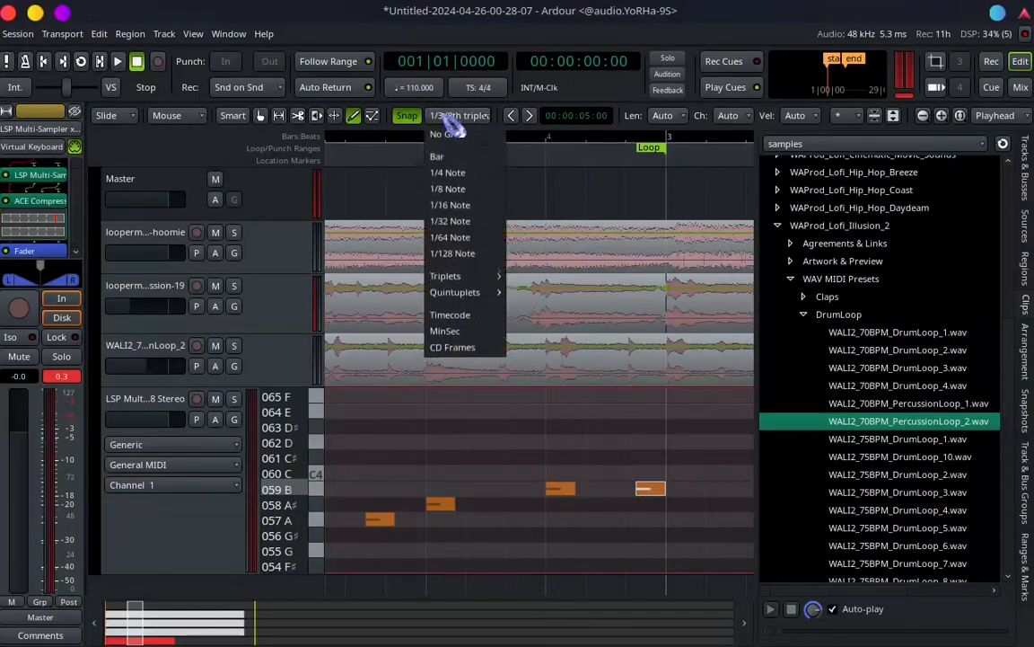
pyautogui.click(473, 209)
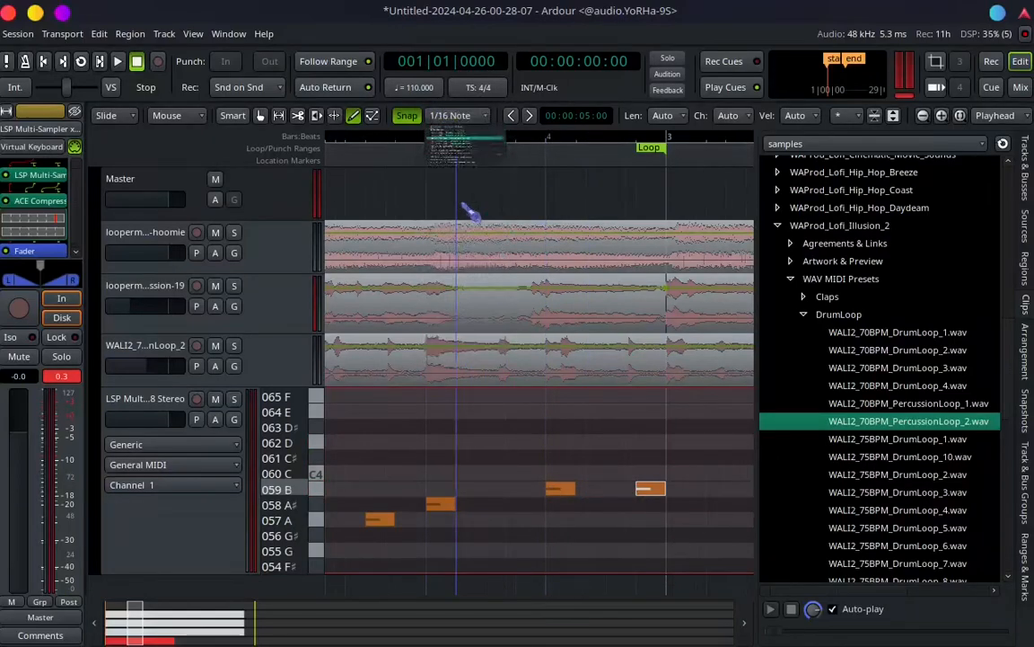
# Draw another 1/16 note on B3 midway between the two B3 notes in bar 2 beat 4.
pyautogui.scroll(2, 605, 490)
pyautogui.click(577, 493)
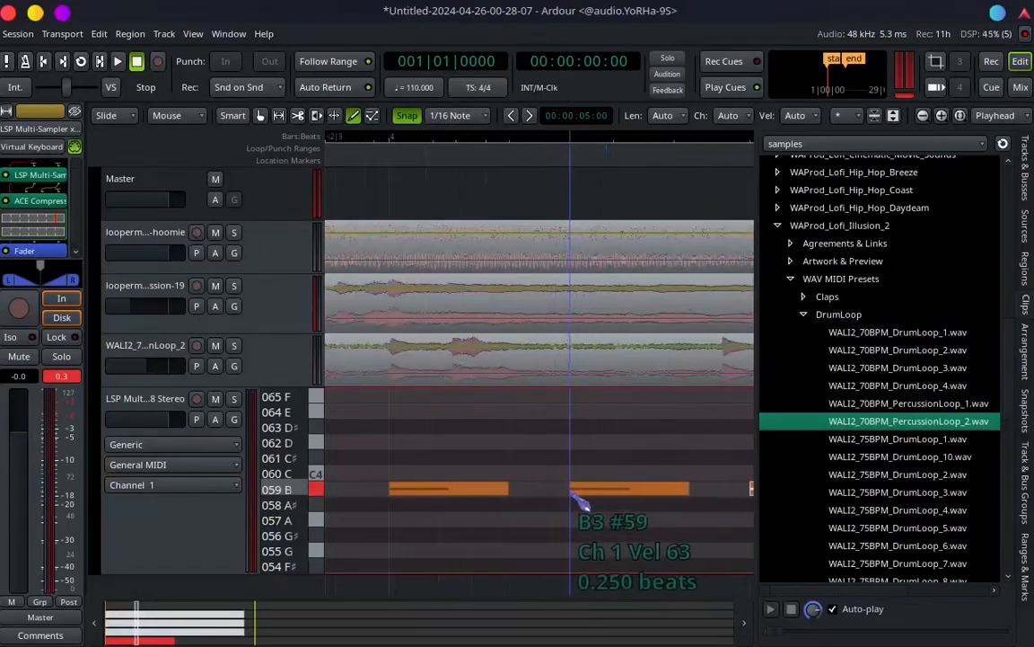
pyautogui.scroll(-3, 566, 530)
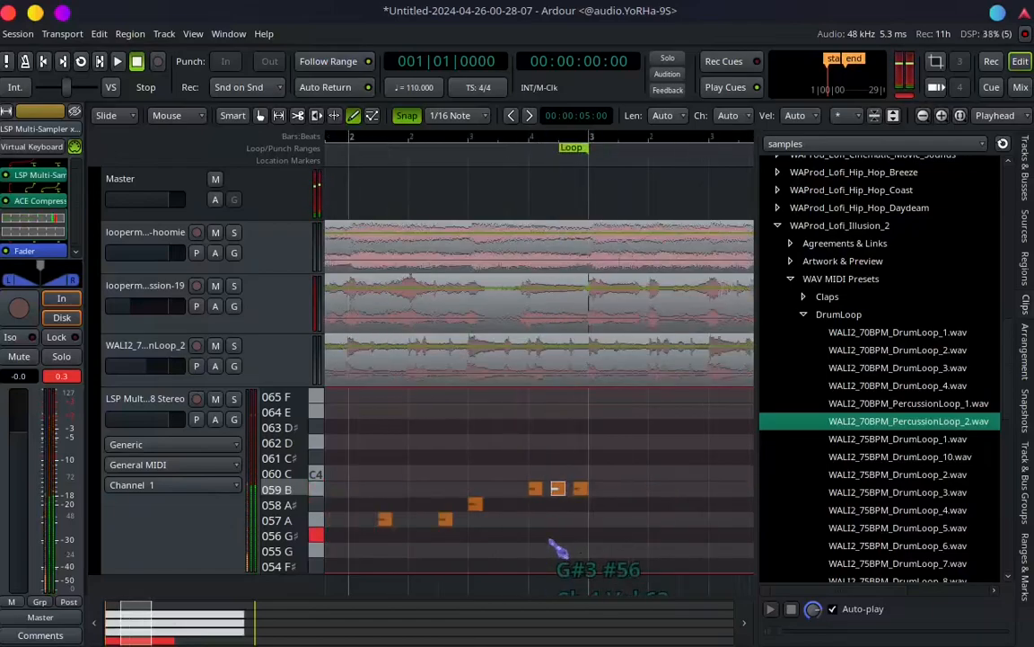
# Loop playback of the drum pattern with the loop tracks over bars 1 to 3 and stop it.
pyautogui.scroll(-1, 176, 639)
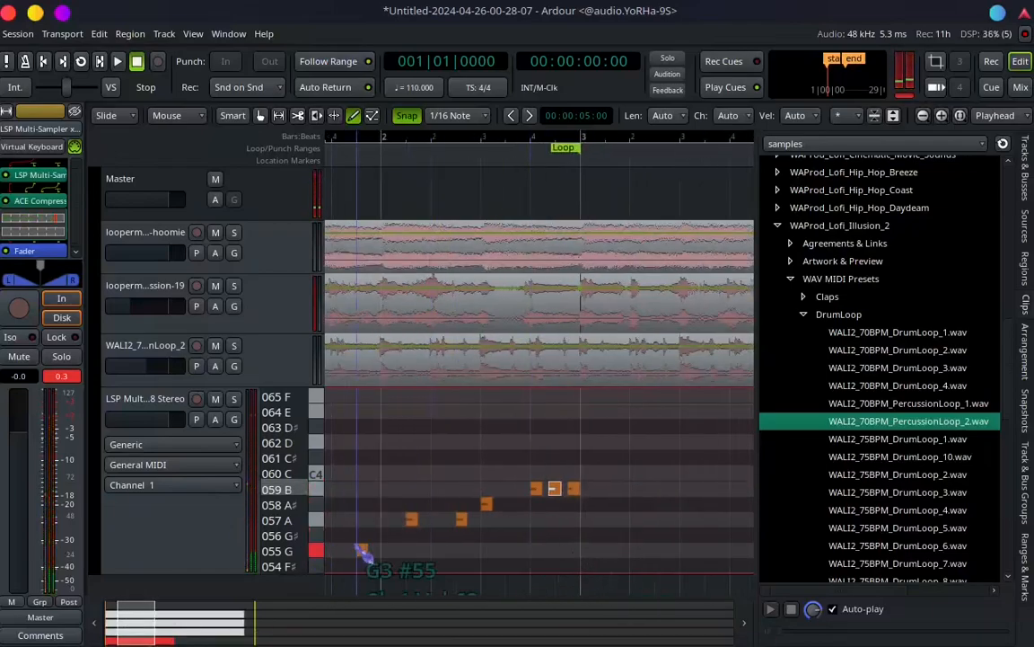
pyautogui.scroll(-2, 358, 553)
pyautogui.moveTo(151, 636); pyautogui.dragTo(148, 637)
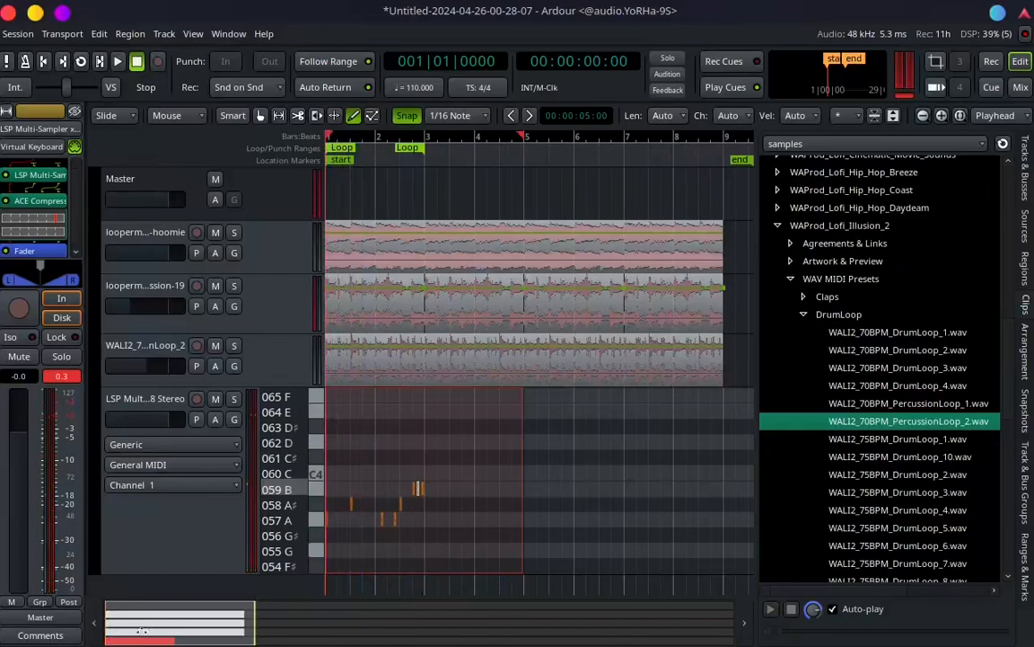
pyautogui.moveTo(265, 628); pyautogui.dragTo(195, 631)
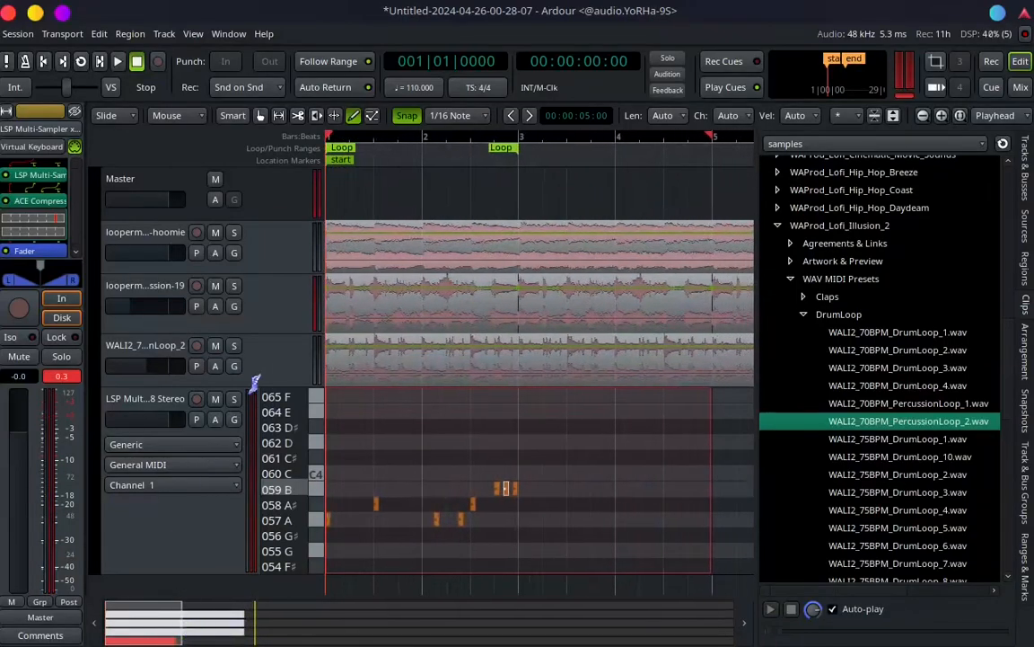
pyautogui.click(260, 115)
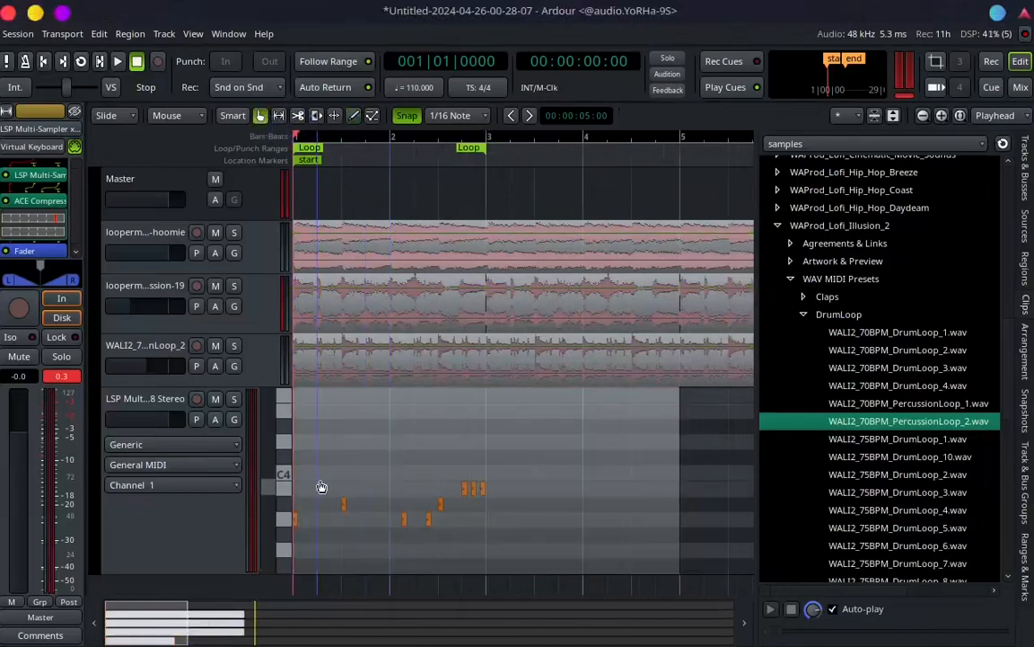
pyautogui.click(81, 61)
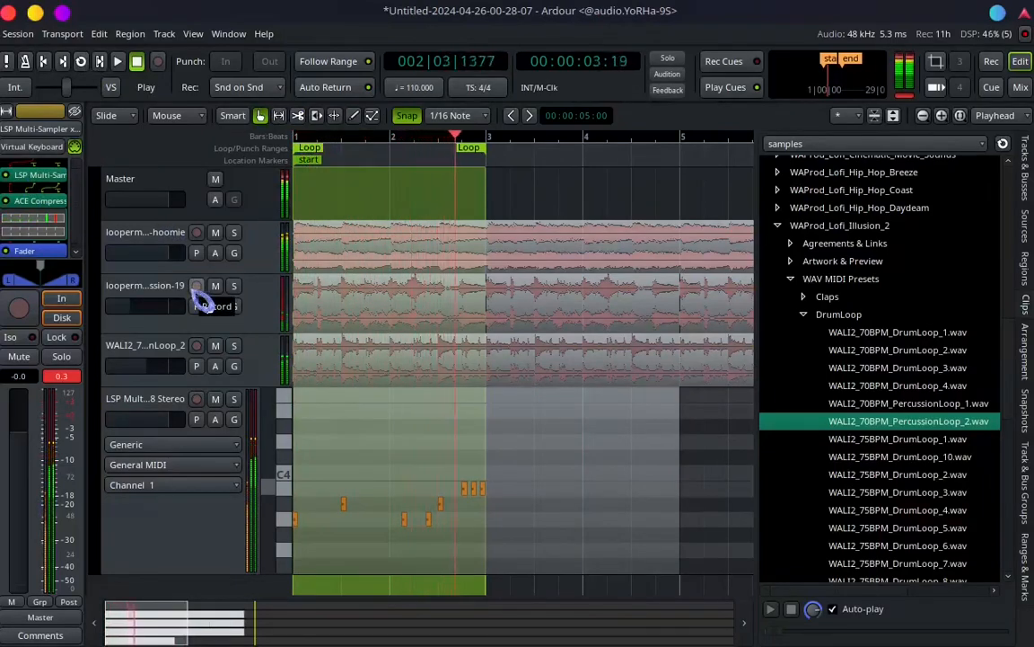
pyautogui.click(137, 61)
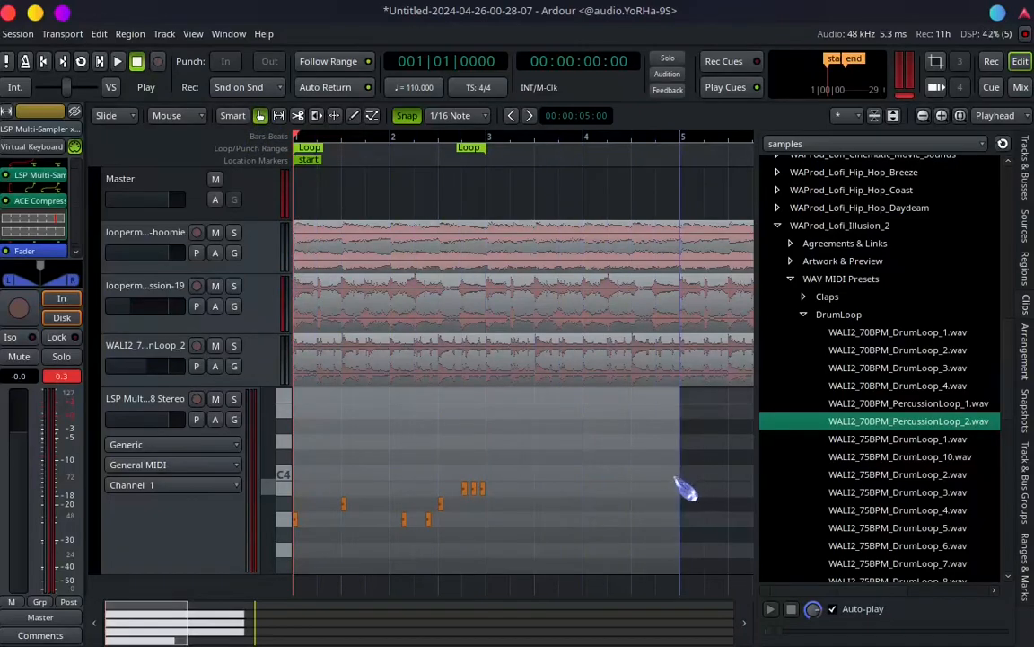
# Trim the drum MIDI region to end at bar 3 and place three copies back to back up to bar 9.
pyautogui.moveTo(682, 492); pyautogui.dragTo(499, 514)
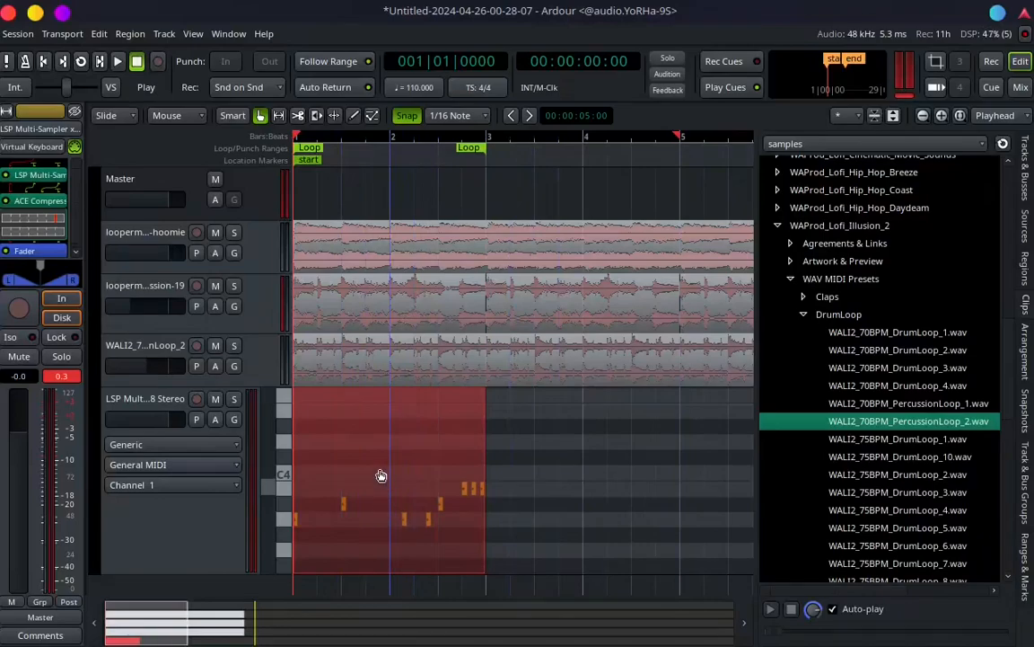
pyautogui.moveTo(391, 464); pyautogui.dragTo(578, 463)
pyautogui.press('-')
pyautogui.press('-')
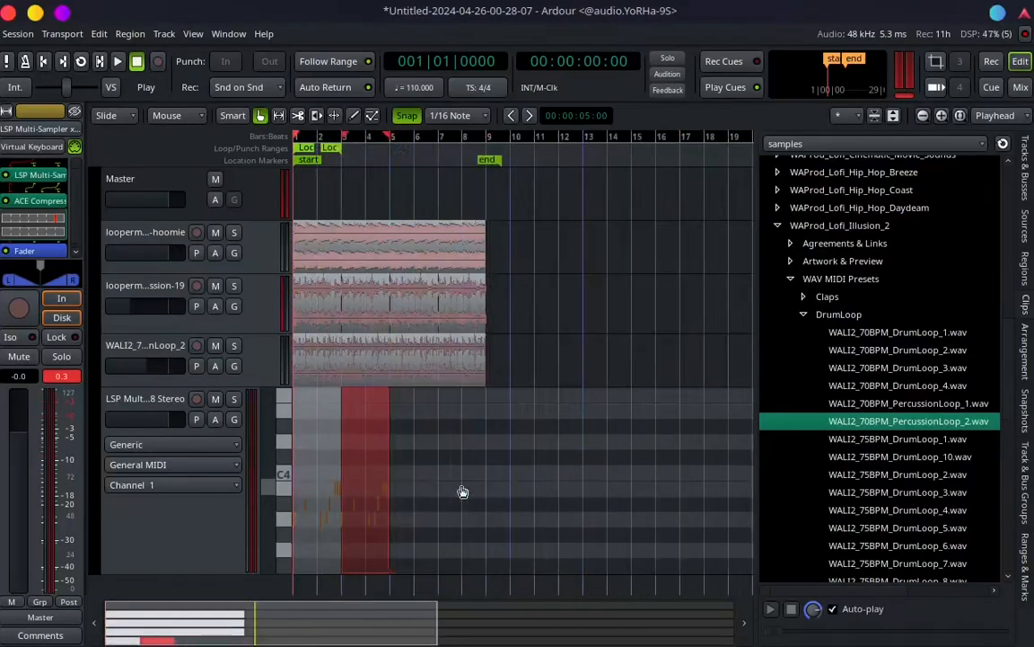
pyautogui.moveTo(413, 450); pyautogui.dragTo(445, 457)
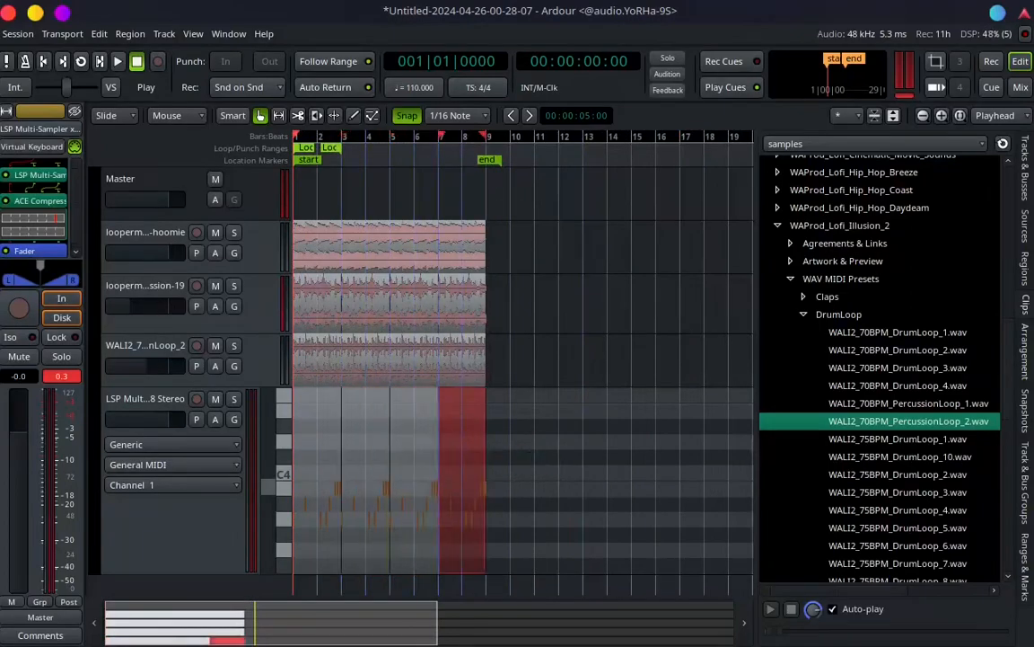
# Deselect the last region, play the full eight-bar arrangement from the start and stop playback.
pyautogui.moveTo(440, 633); pyautogui.dragTo(257, 638)
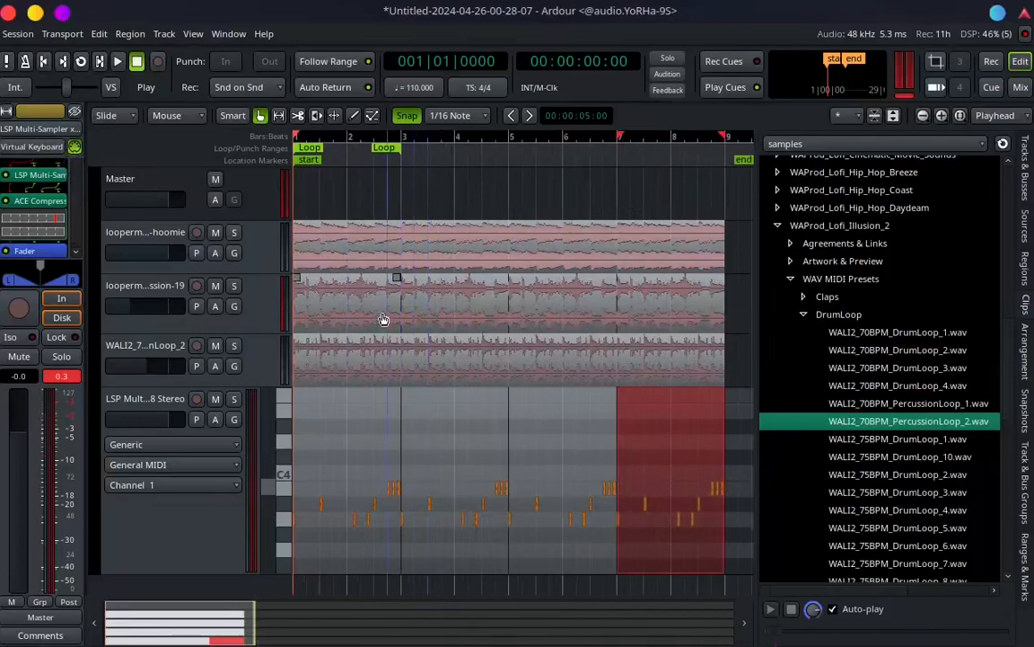
pyautogui.click(482, 200)
pyautogui.click(117, 61)
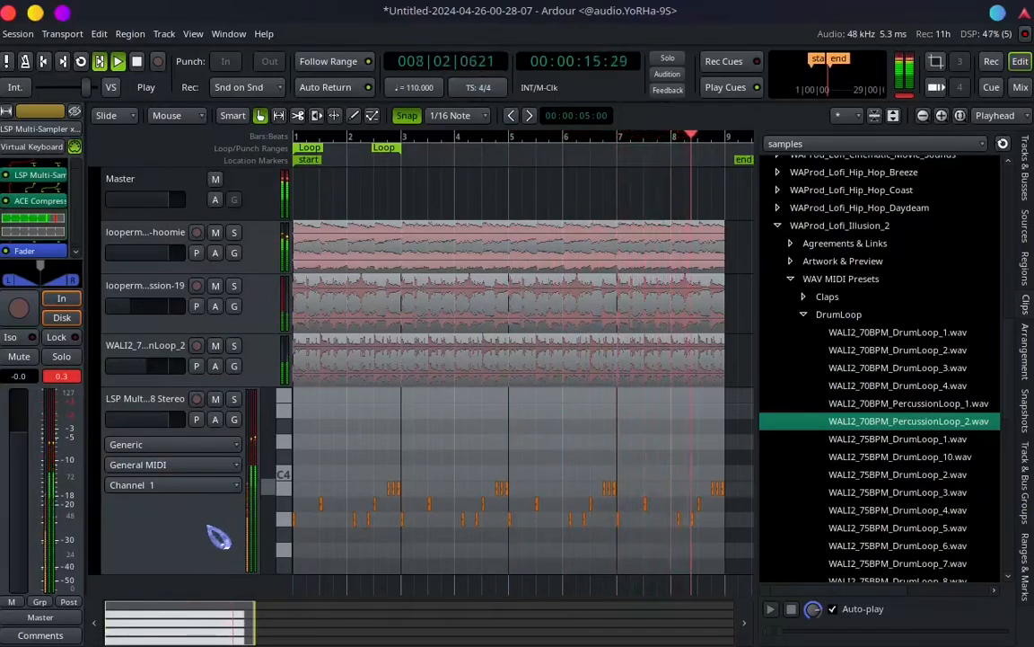
pyautogui.click(141, 67)
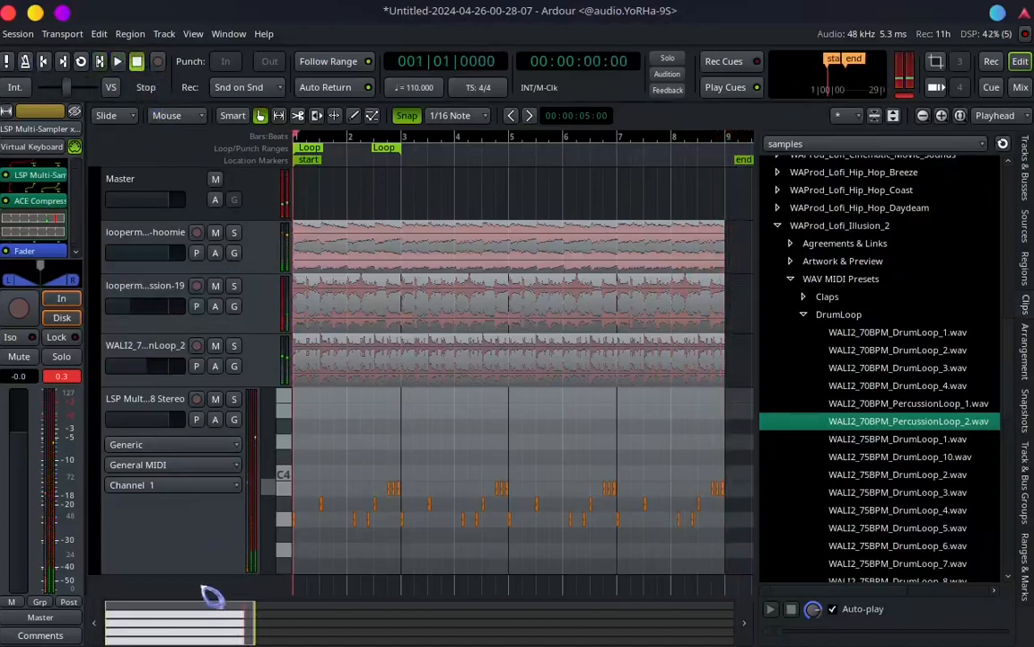
# Reduce the heights of the LSP Multi-Sampler, looperm...ssion-19 and WALI2_7...nLoop_2 tracks.
pyautogui.moveTo(206, 575); pyautogui.dragTo(210, 482)
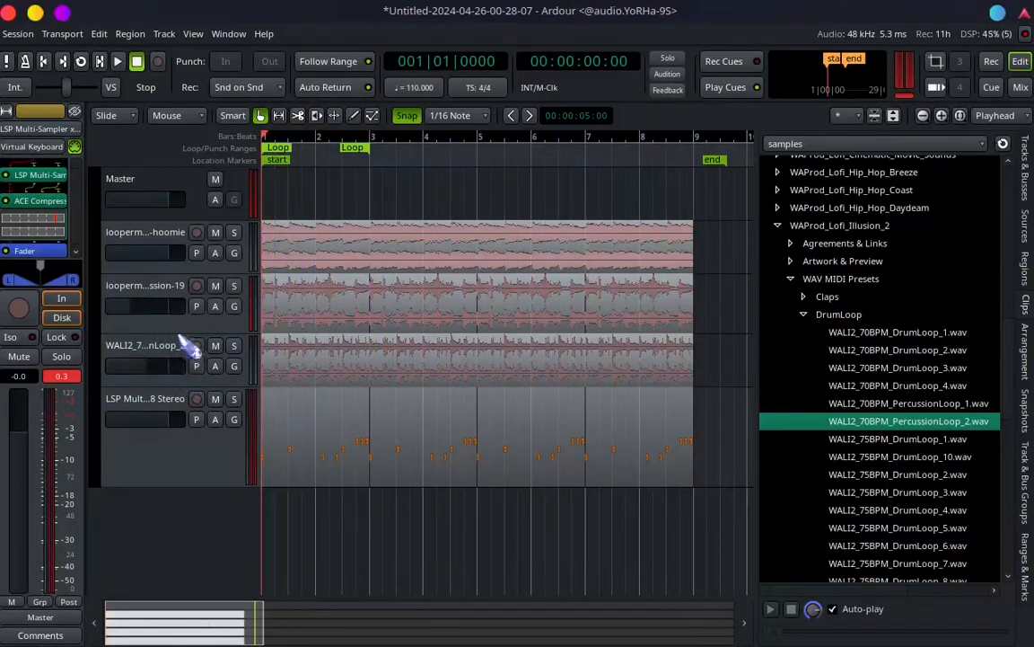
pyautogui.moveTo(177, 332); pyautogui.dragTo(183, 297)
pyautogui.moveTo(178, 345); pyautogui.dragTo(180, 309)
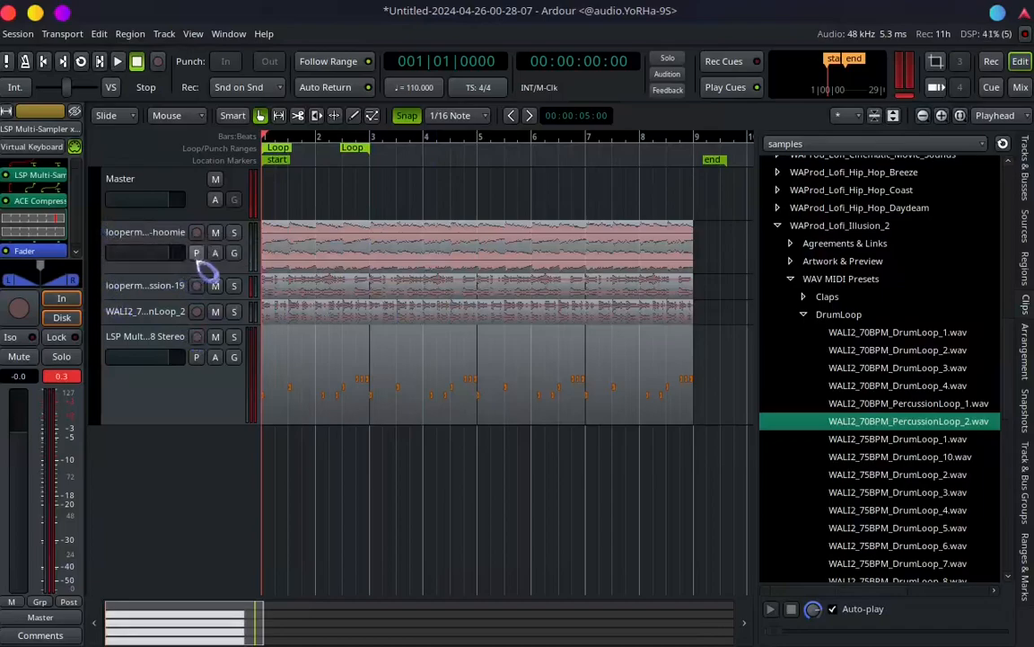
pyautogui.click(236, 253)
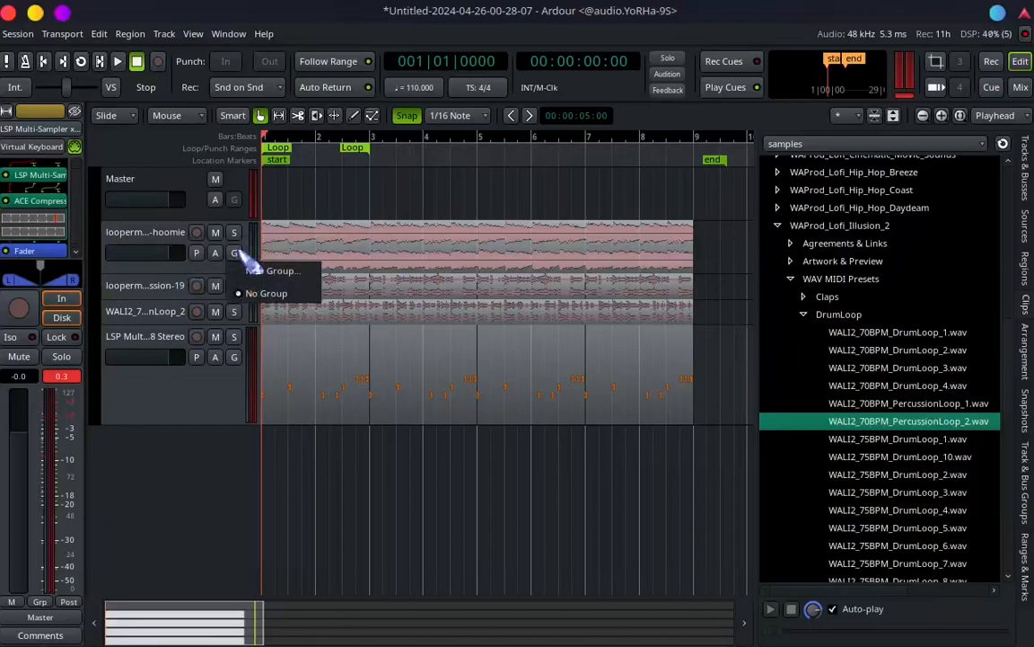
pyautogui.click(207, 258)
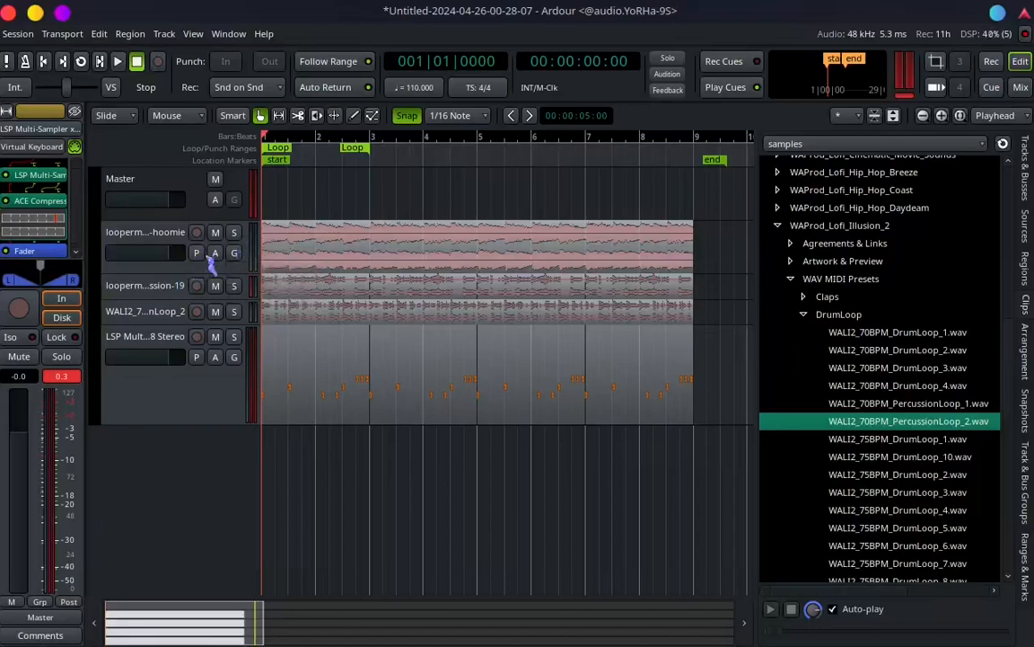
pyautogui.rightClick(209, 262)
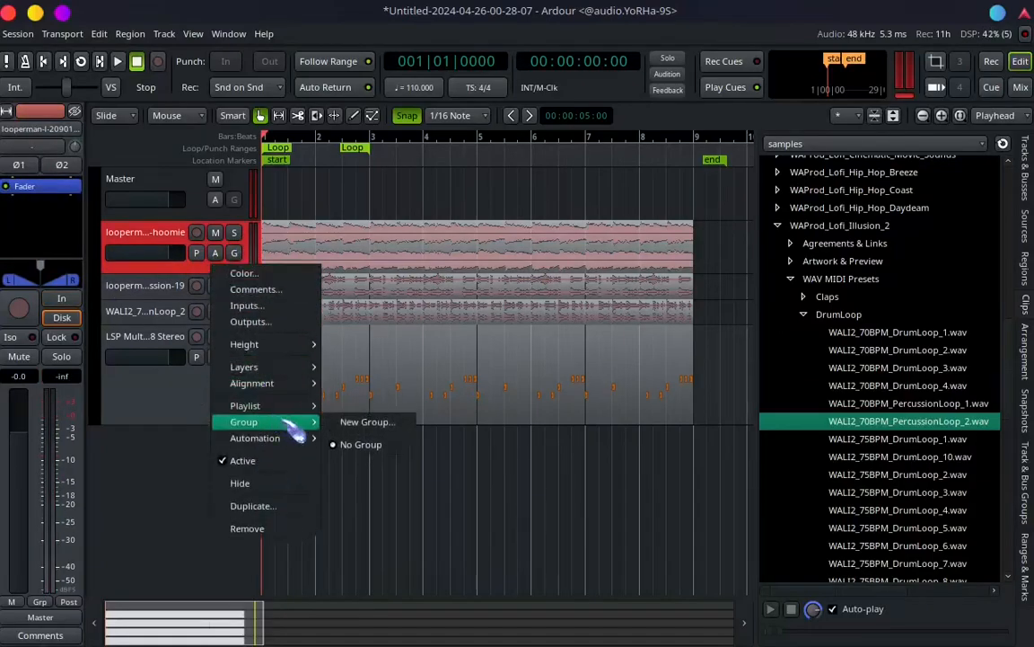
pyautogui.click(36, 191)
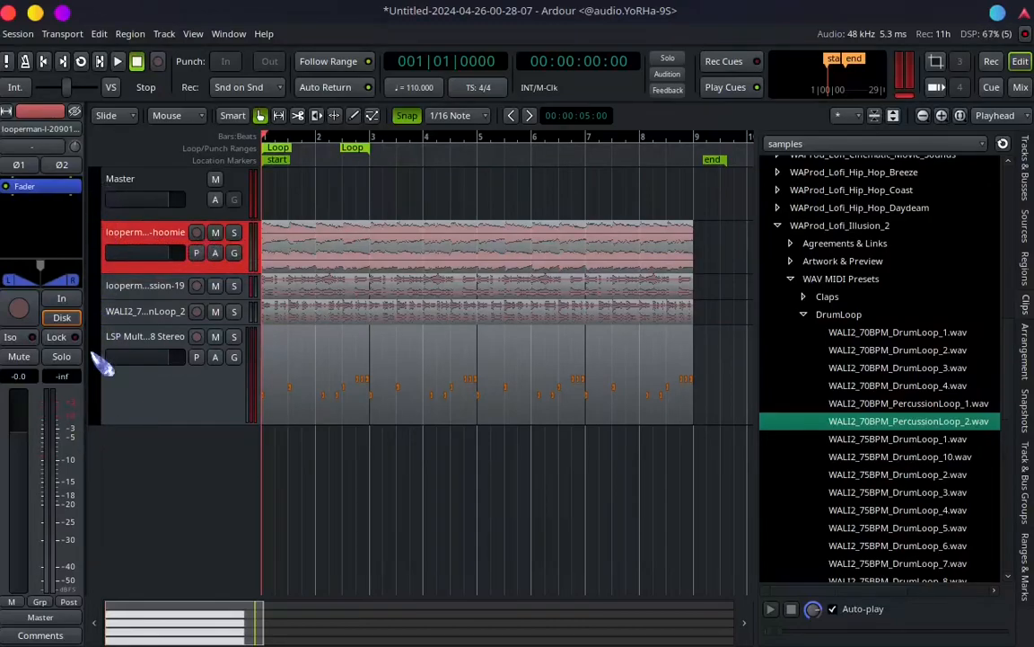
# Start a new track group for the looperm...-hoomie track and set its colour to red #FF0300.
pyautogui.click(99, 267)
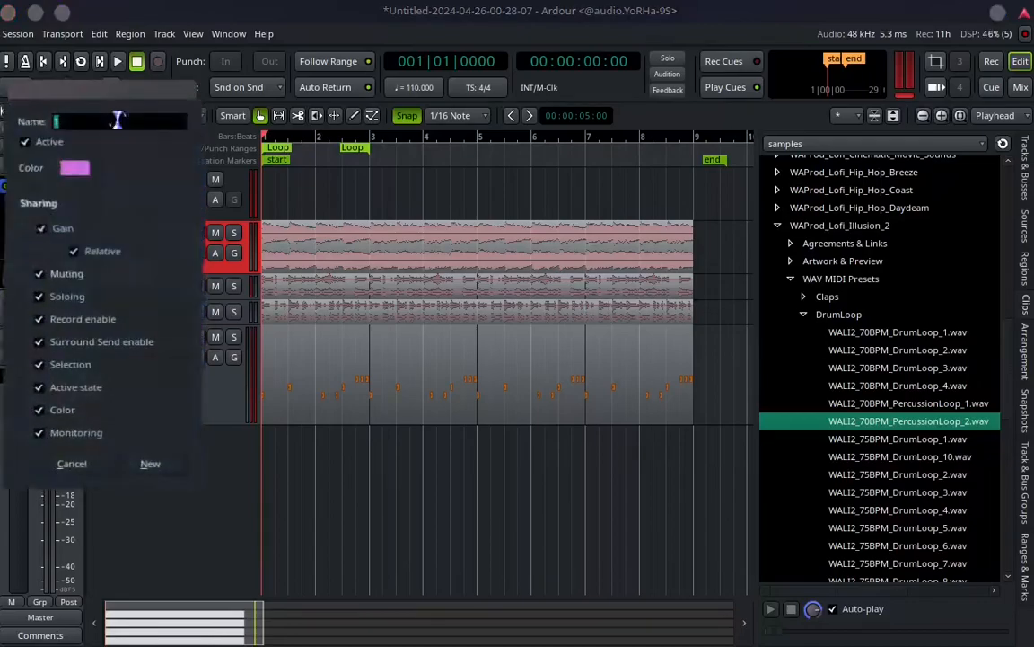
pyautogui.moveTo(127, 93); pyautogui.dragTo(448, 172)
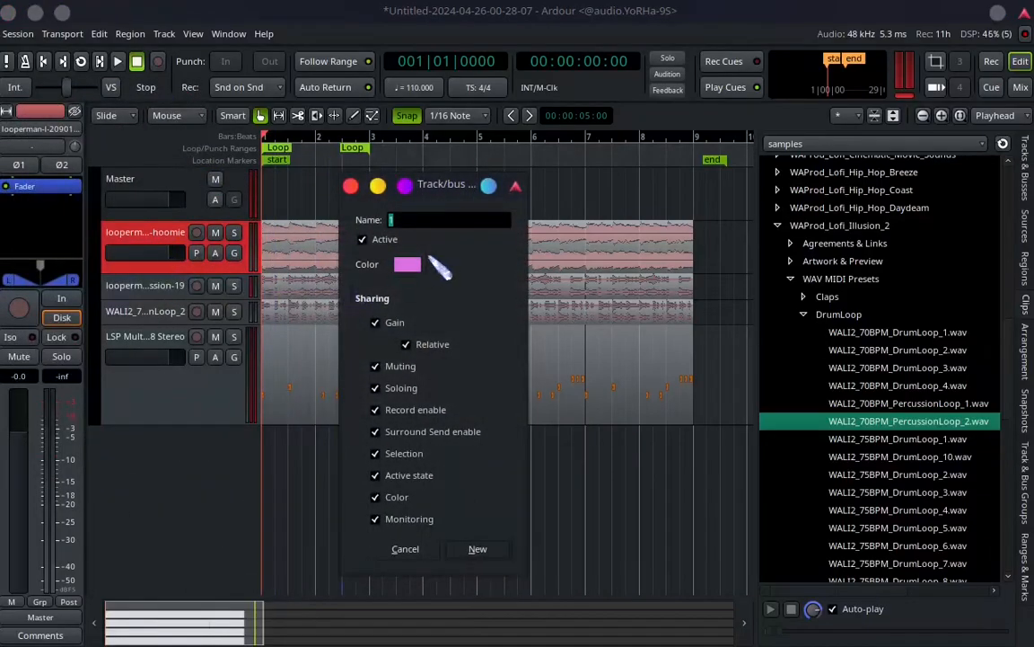
pyautogui.click(410, 266)
pyautogui.click(385, 362)
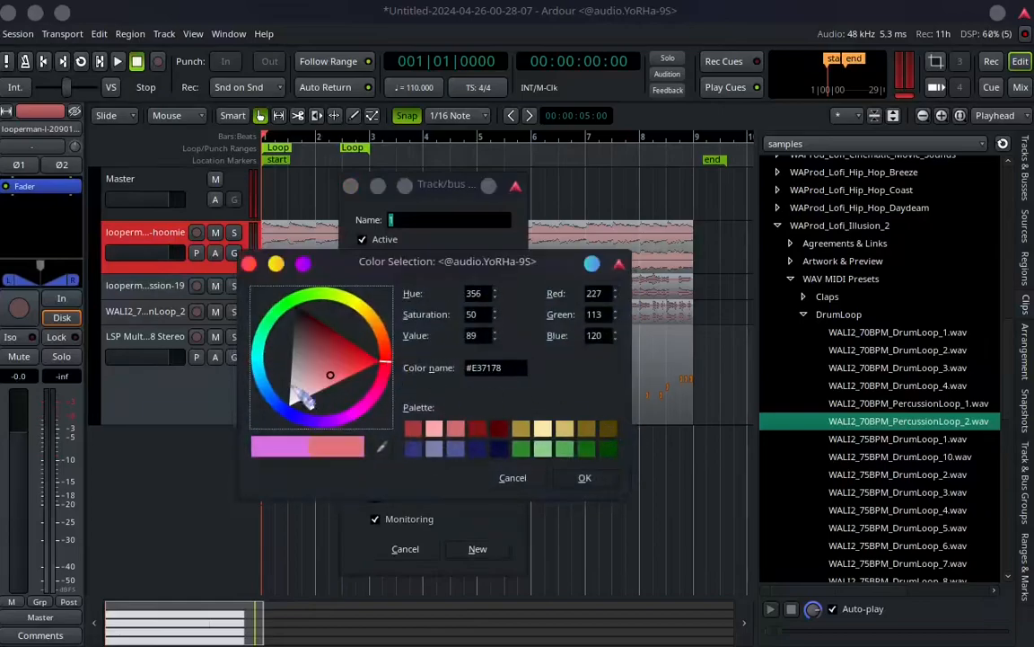
pyautogui.moveTo(384, 359); pyautogui.dragTo(442, 366)
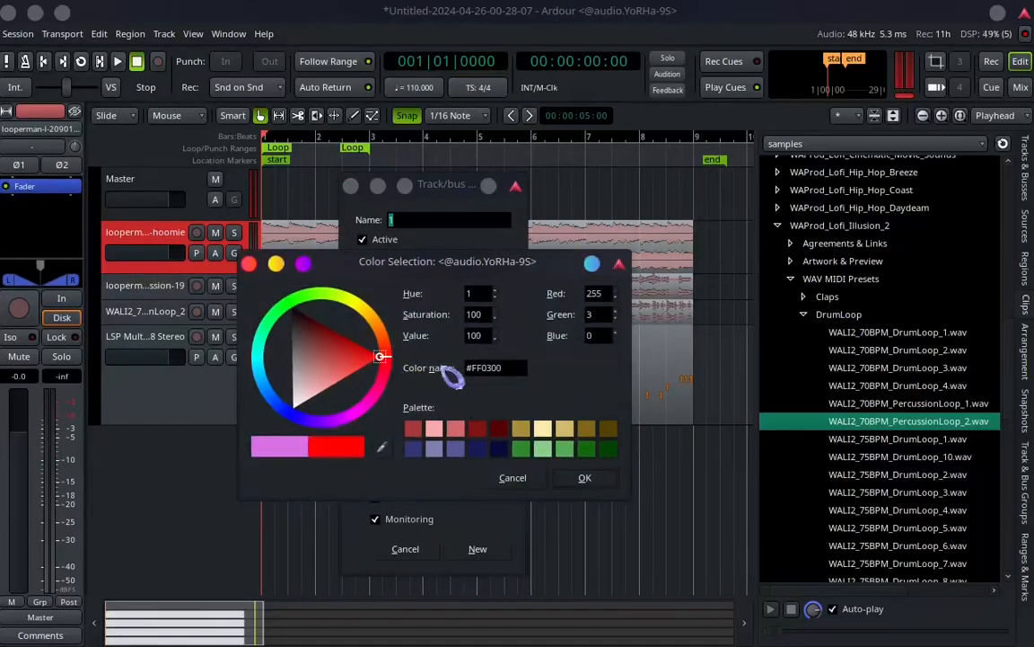
pyautogui.click(588, 479)
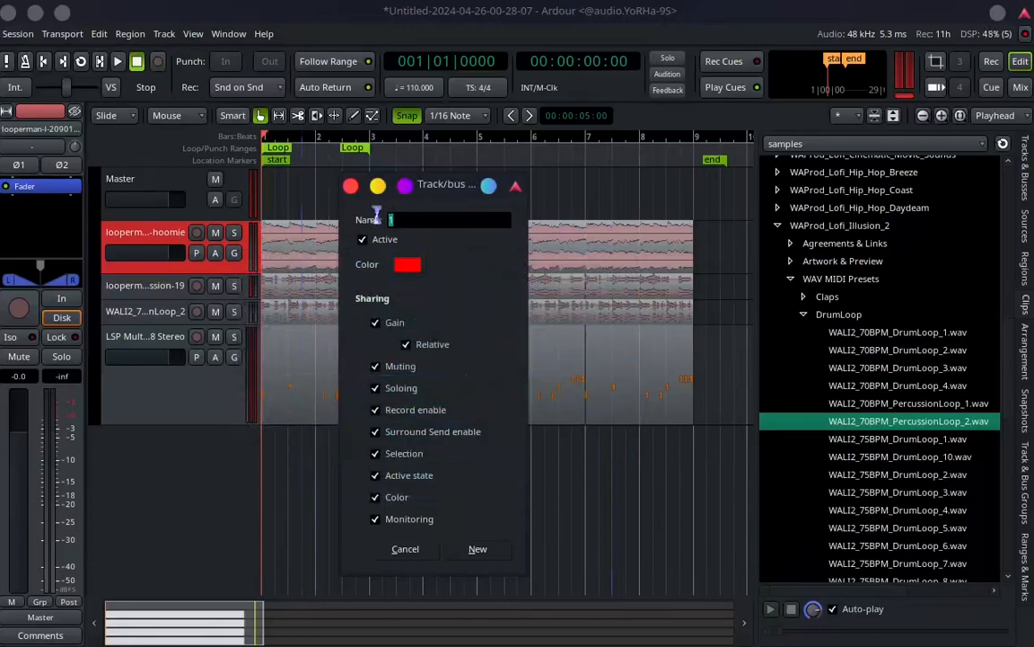
# Name the new group Melody and create it with all sharing options enabled.
pyautogui.click(790, 17)
pyautogui.click(757, 504)
pyautogui.click(521, 511)
pyautogui.click(255, 408)
pyautogui.click(597, 459)
pyautogui.click(588, 411)
pyautogui.click(270, 459)
pyautogui.click(420, 409)
pyautogui.click(946, 356)
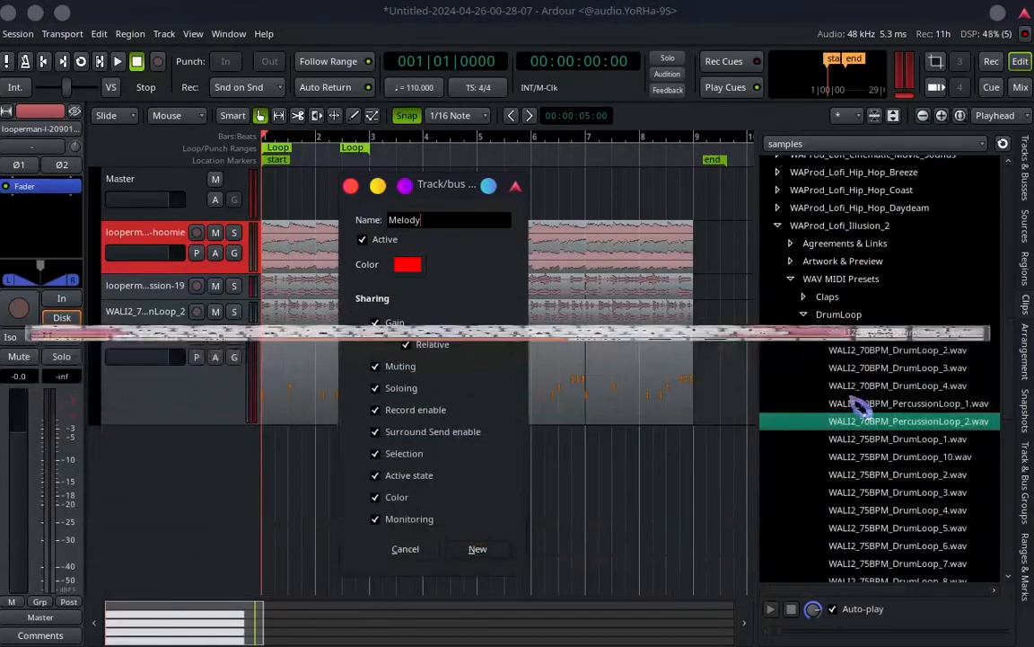
pyautogui.click(478, 548)
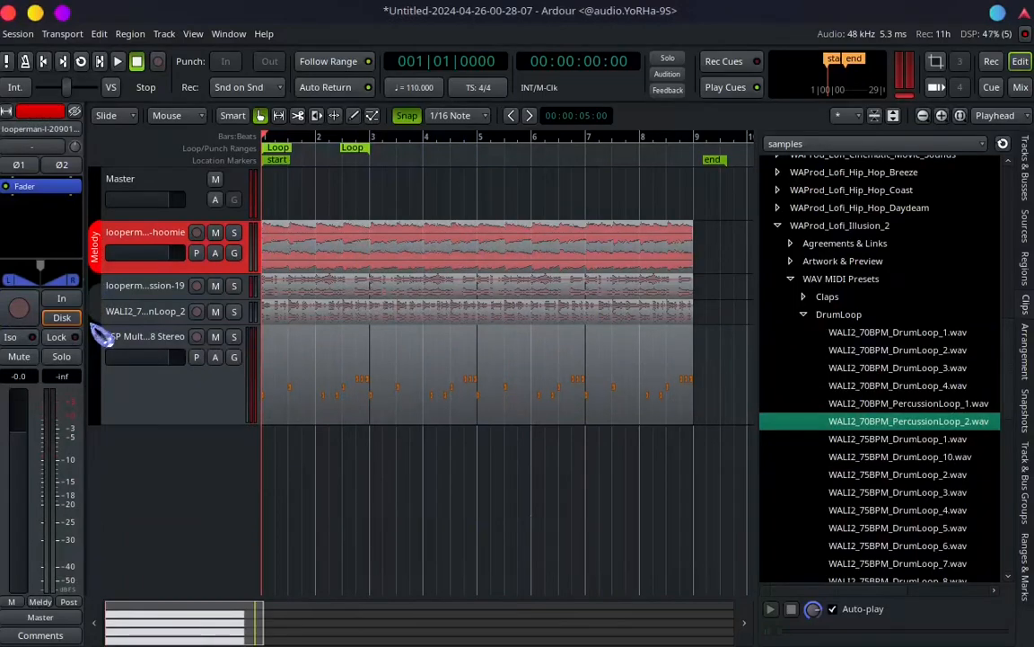
# Start a group covering the looperm...ssion-19 and WALI2_7...nLoop_2 tracks and set its colour to yellow #FFDB00.
pyautogui.click(95, 321)
pyautogui.click(72, 223)
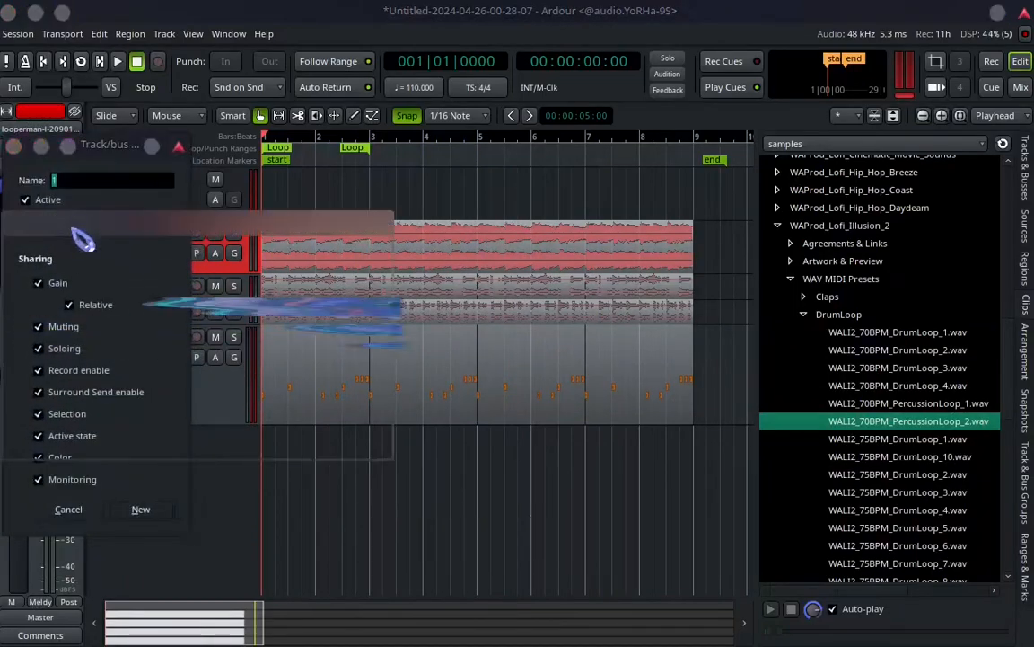
pyautogui.moveTo(121, 263); pyautogui.dragTo(122, 272)
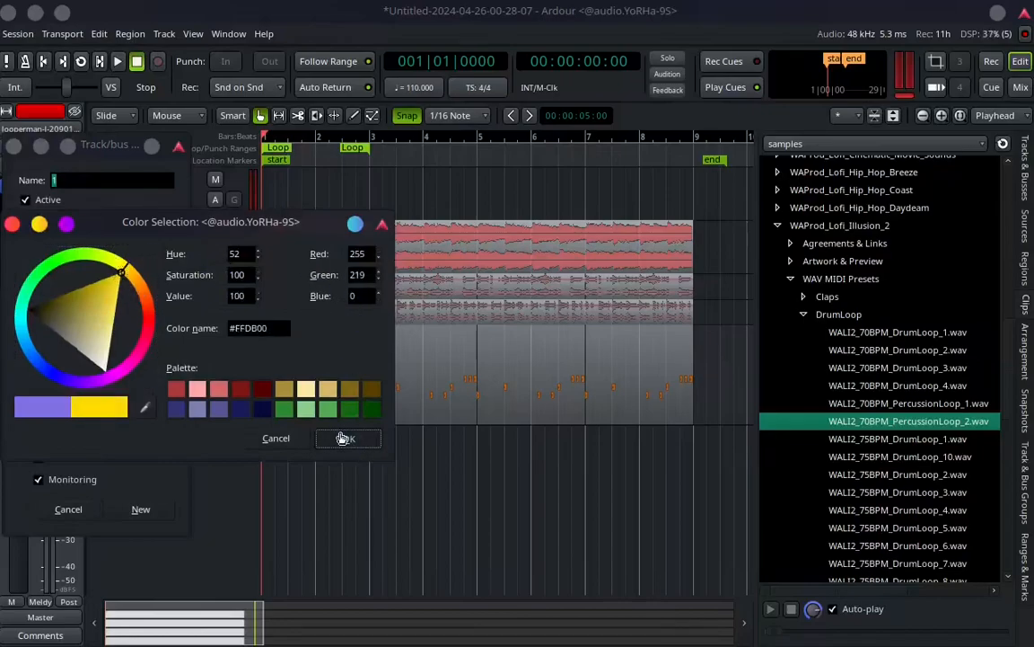
pyautogui.click(348, 437)
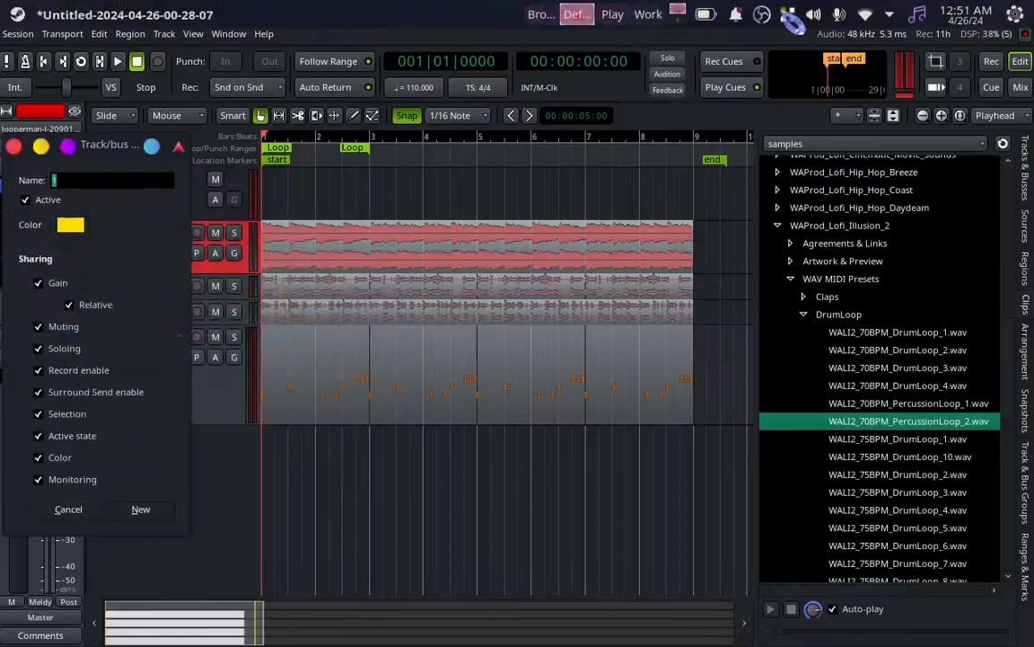
# Name the yellow group Texture and create it with all sharing options enabled.
pyautogui.click(790, 12)
pyautogui.click(778, 520)
pyautogui.click(364, 409)
pyautogui.click(255, 408)
pyautogui.click(247, 511)
pyautogui.click(365, 409)
pyautogui.click(474, 408)
pyautogui.click(309, 408)
pyautogui.click(255, 408)
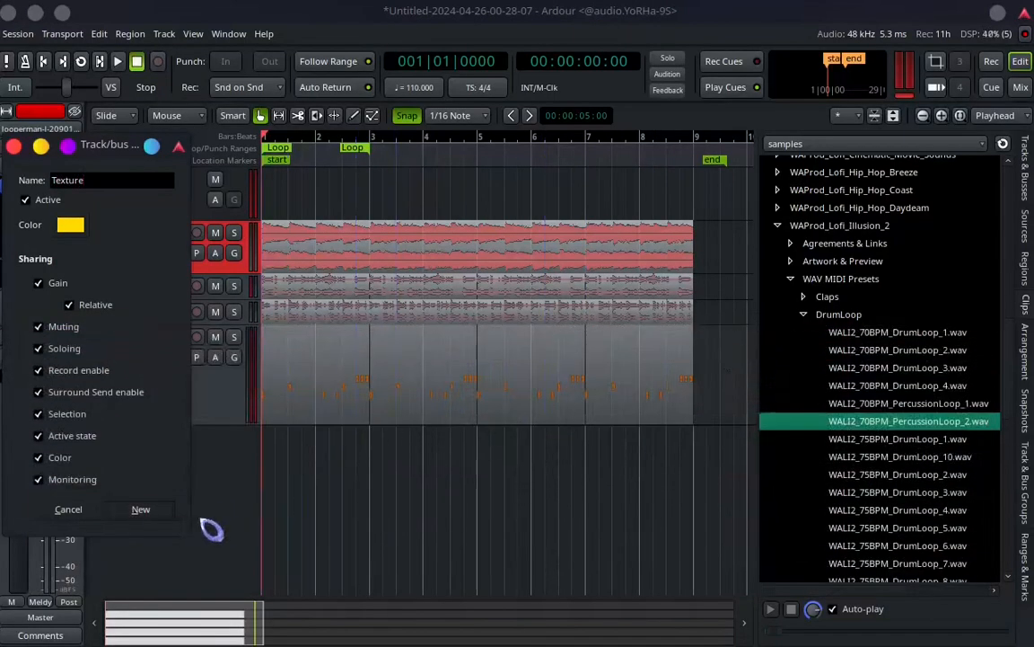
pyautogui.click(146, 510)
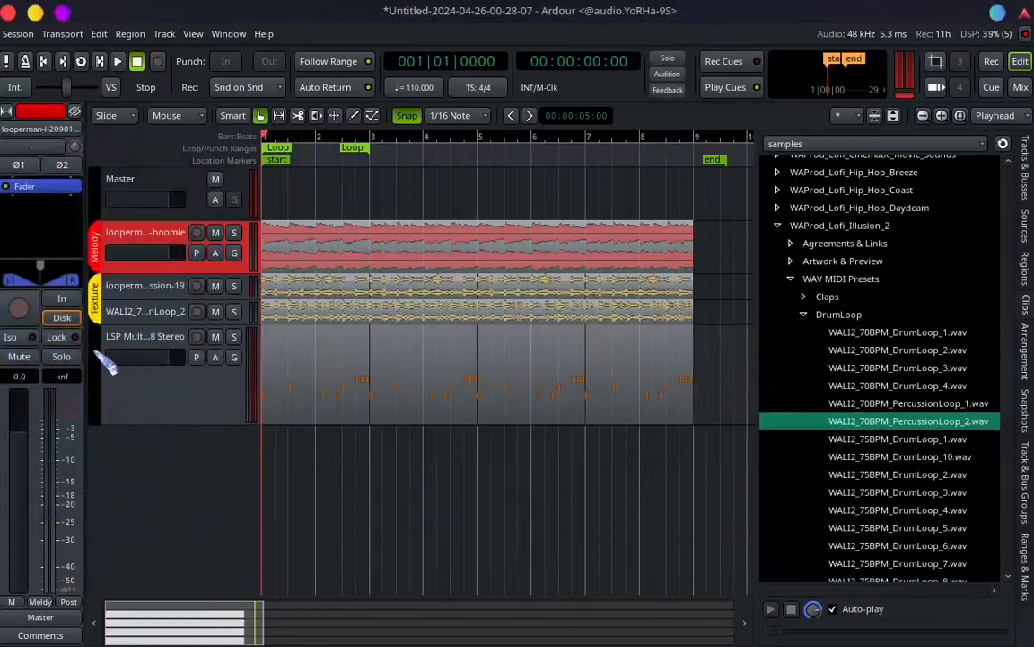
# Start a group for the LSP Multi-Sampler track and set its colour to orange #FF8000.
pyautogui.click(93, 368)
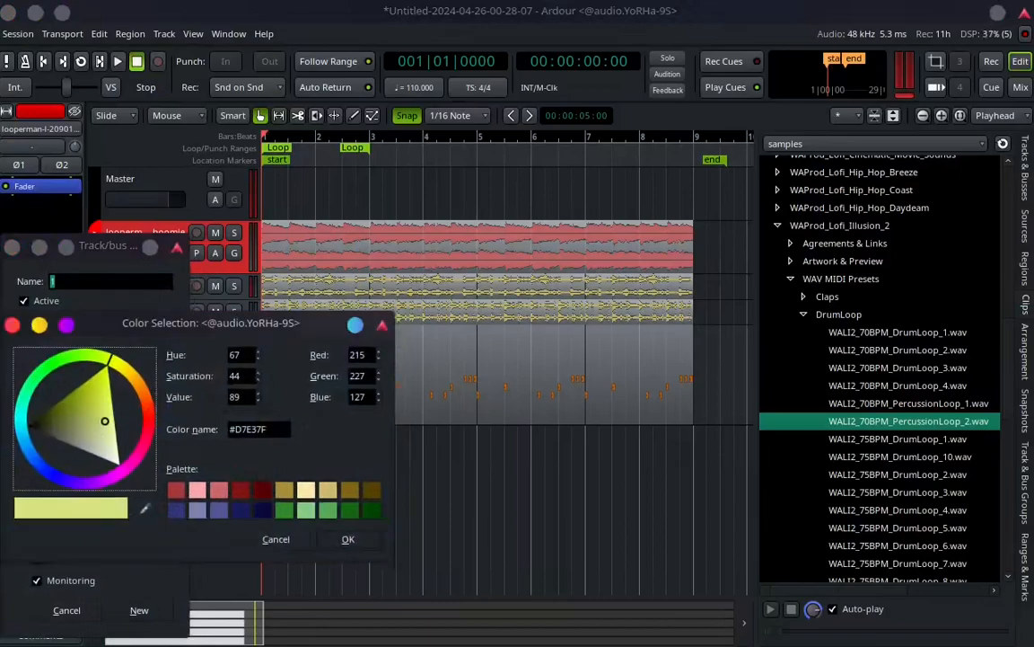
pyautogui.click(143, 387)
pyautogui.moveTo(124, 396); pyautogui.dragTo(167, 368)
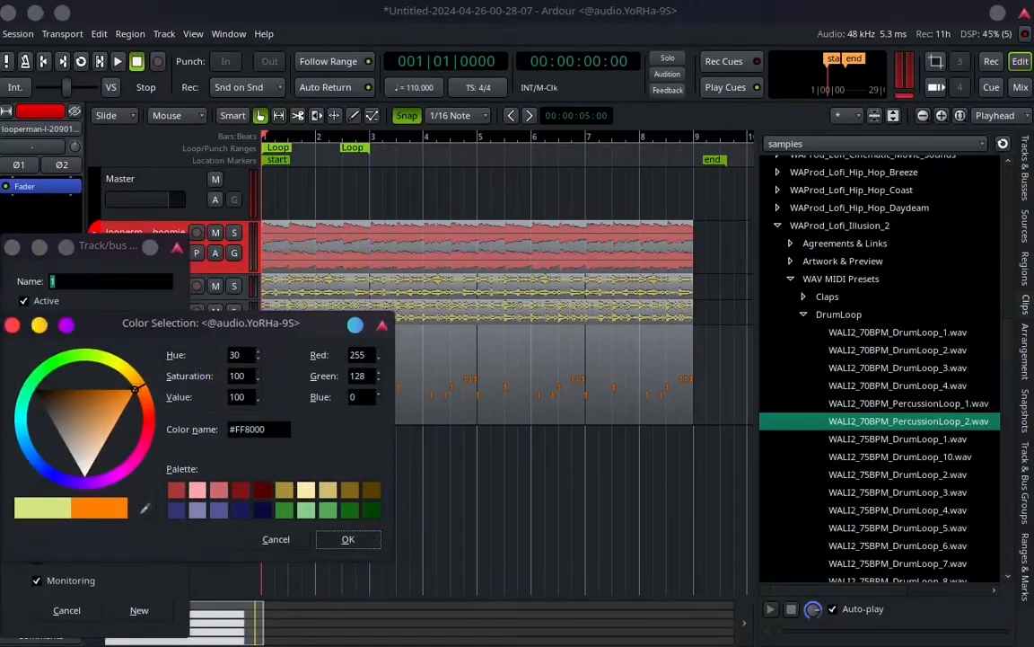
pyautogui.click(355, 539)
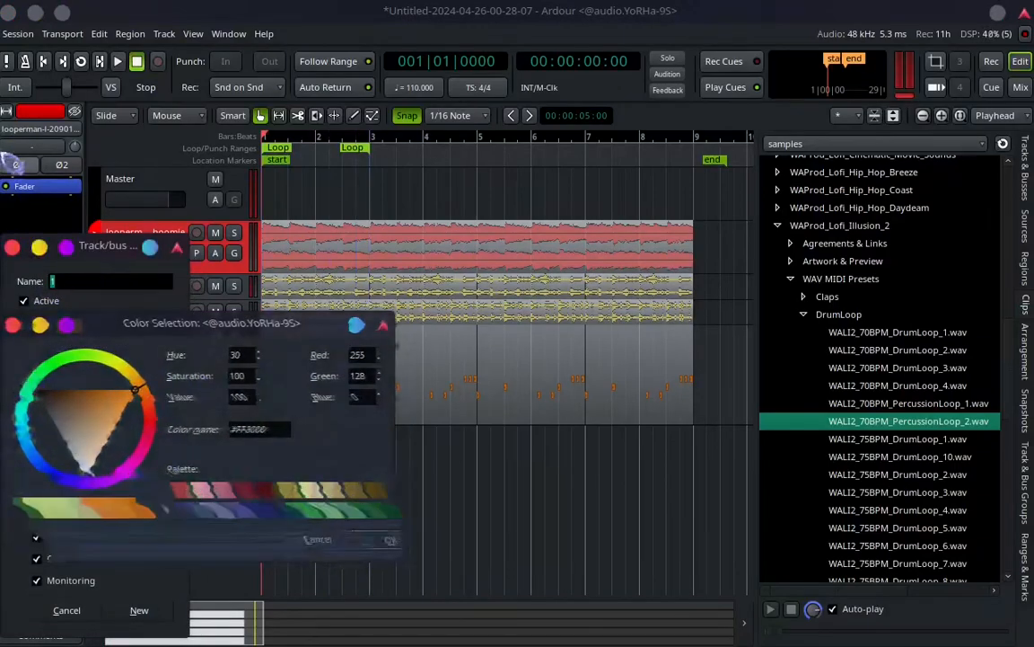
# Name the orange group Drums and create it with all sharing options enabled.
pyautogui.click(74, 280)
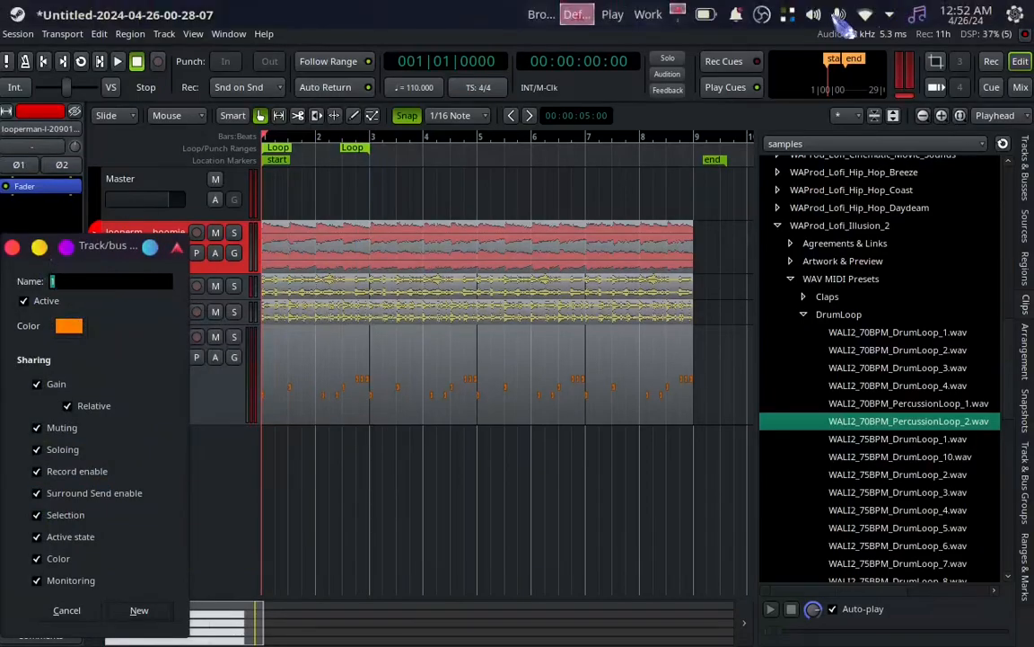
pyautogui.click(800, 16)
pyautogui.click(771, 507)
pyautogui.click(268, 459)
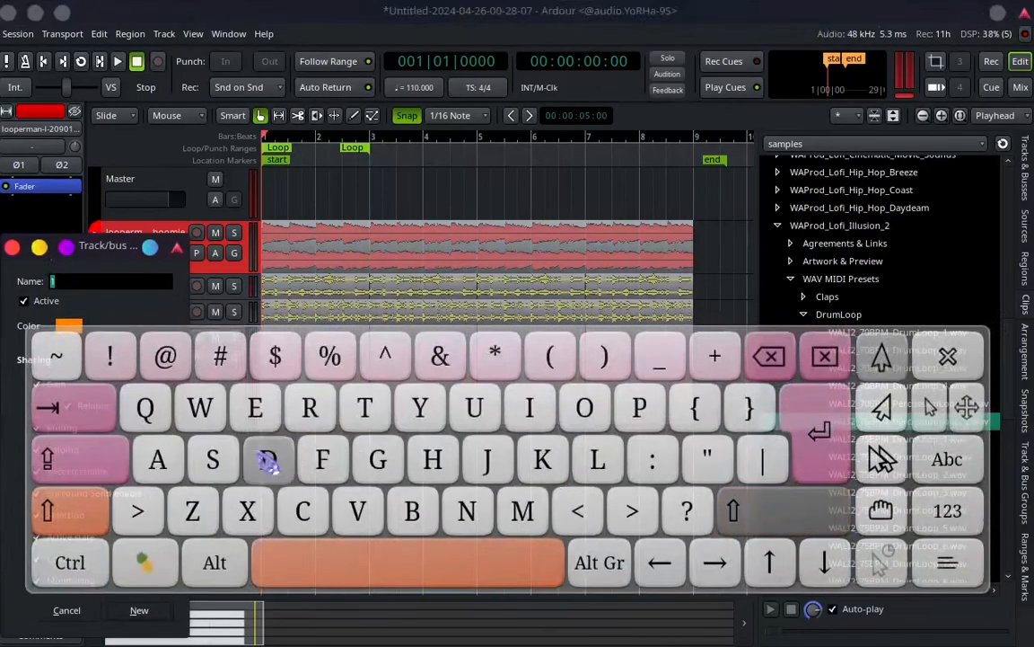
pyautogui.click(310, 408)
pyautogui.click(474, 408)
pyautogui.click(523, 510)
pyautogui.click(211, 459)
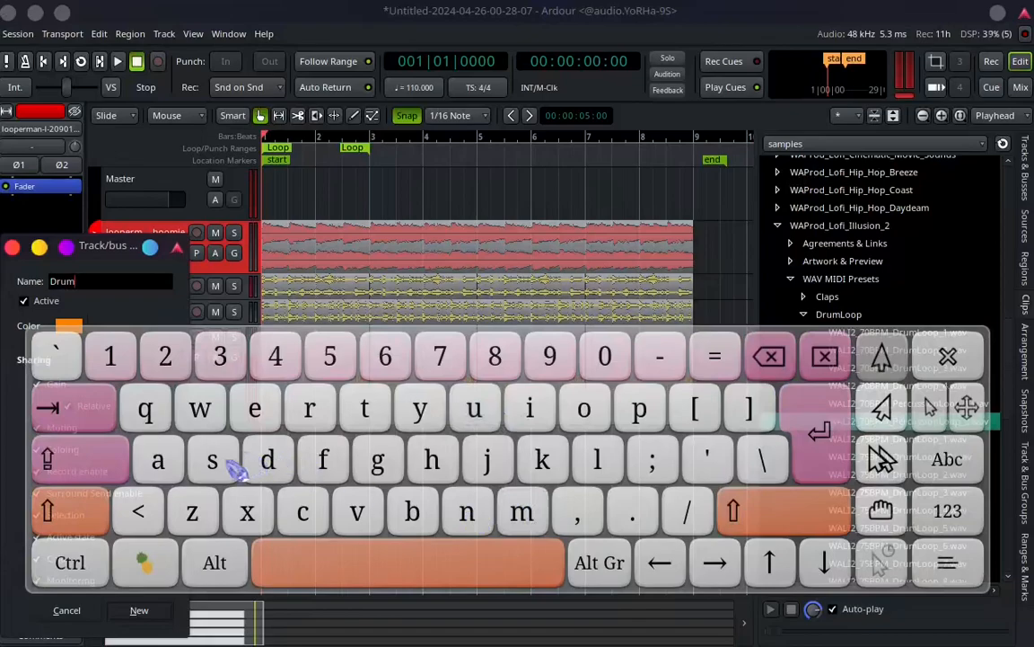
pyautogui.click(945, 361)
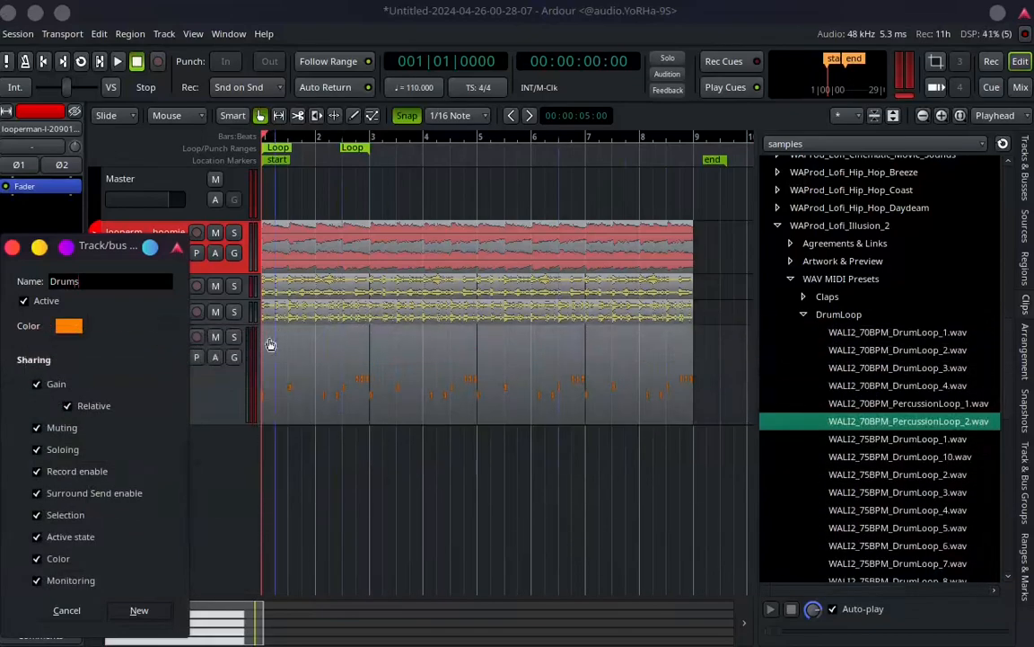
pyautogui.click(139, 610)
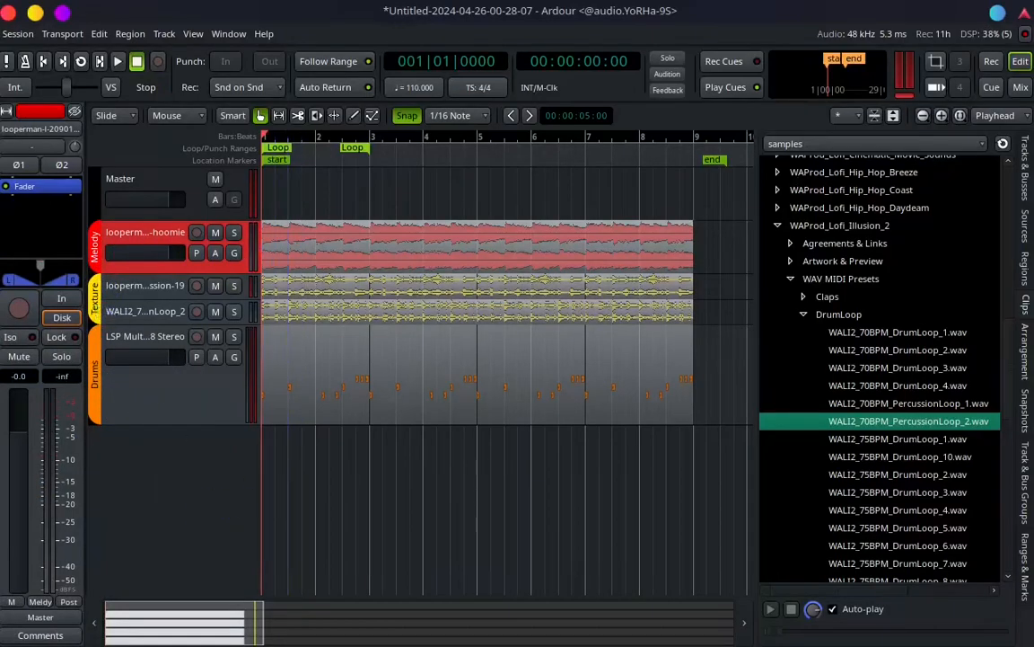
# Try shared solo and mute on the Texture group's tracks, with the group deactivated and reactivated.
pyautogui.doubleClick(153, 337)
pyautogui.click(177, 497)
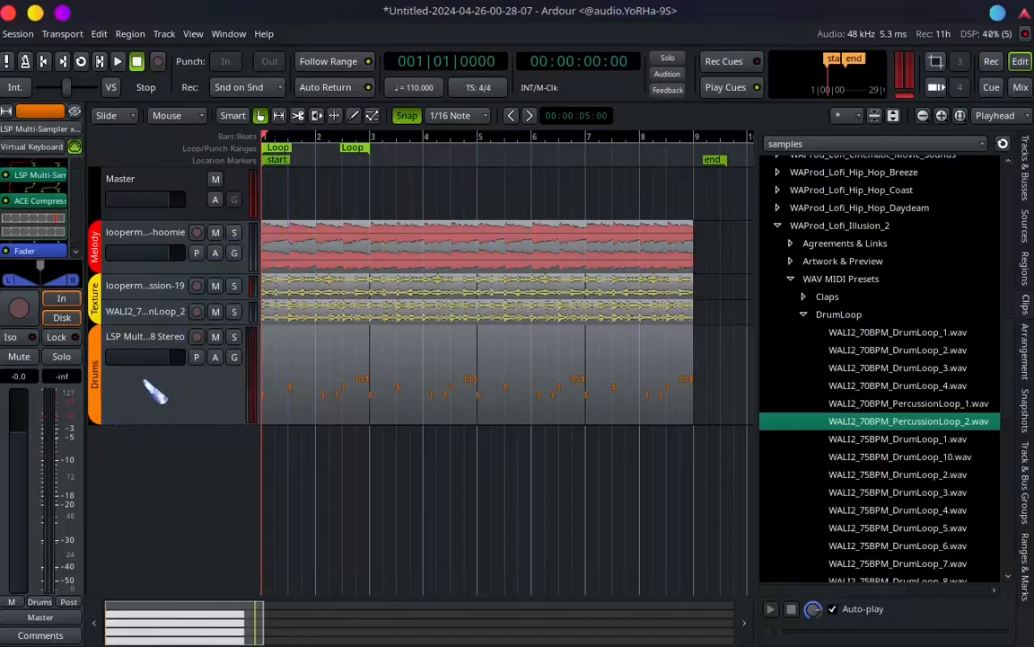
pyautogui.click(236, 286)
pyautogui.click(234, 309)
pyautogui.click(216, 311)
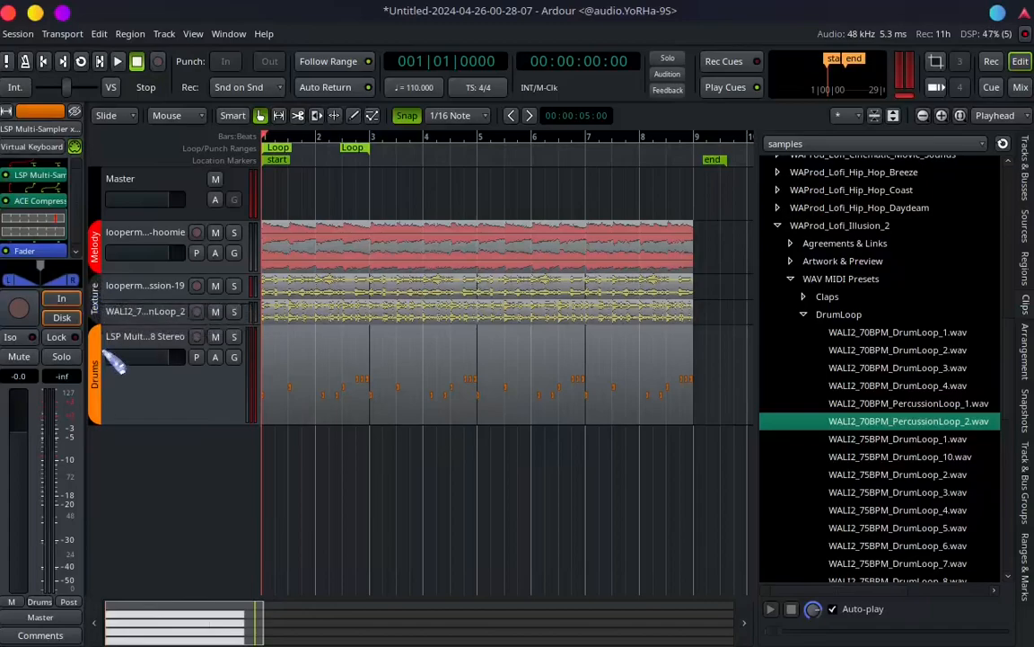
pyautogui.click(233, 286)
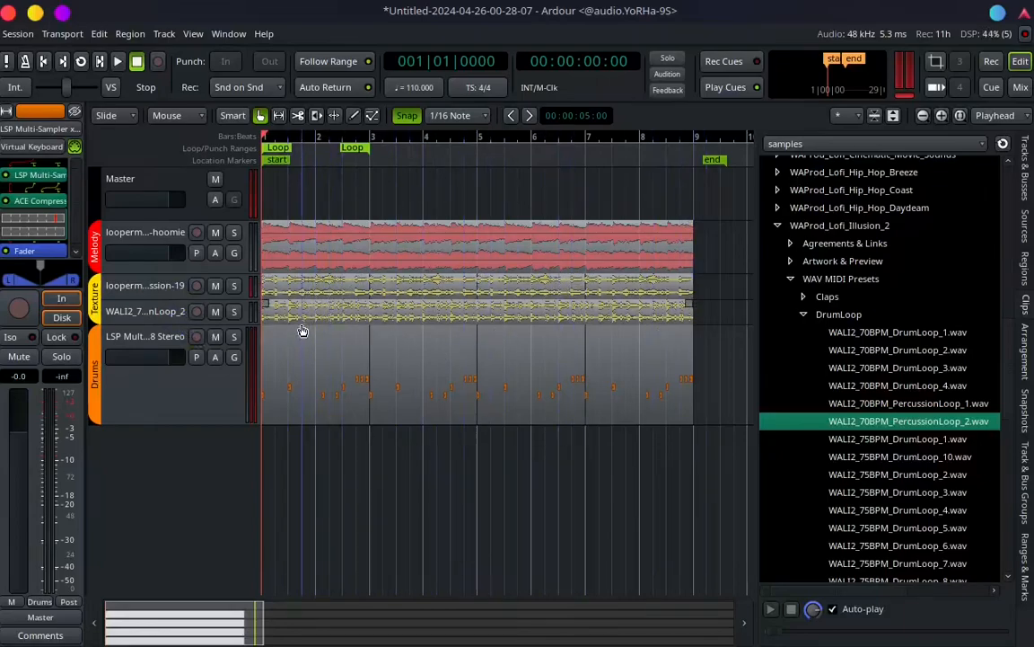
pyautogui.moveTo(216, 288); pyautogui.dragTo(230, 308)
pyautogui.click(219, 289)
pyautogui.click(237, 289)
pyautogui.click(234, 288)
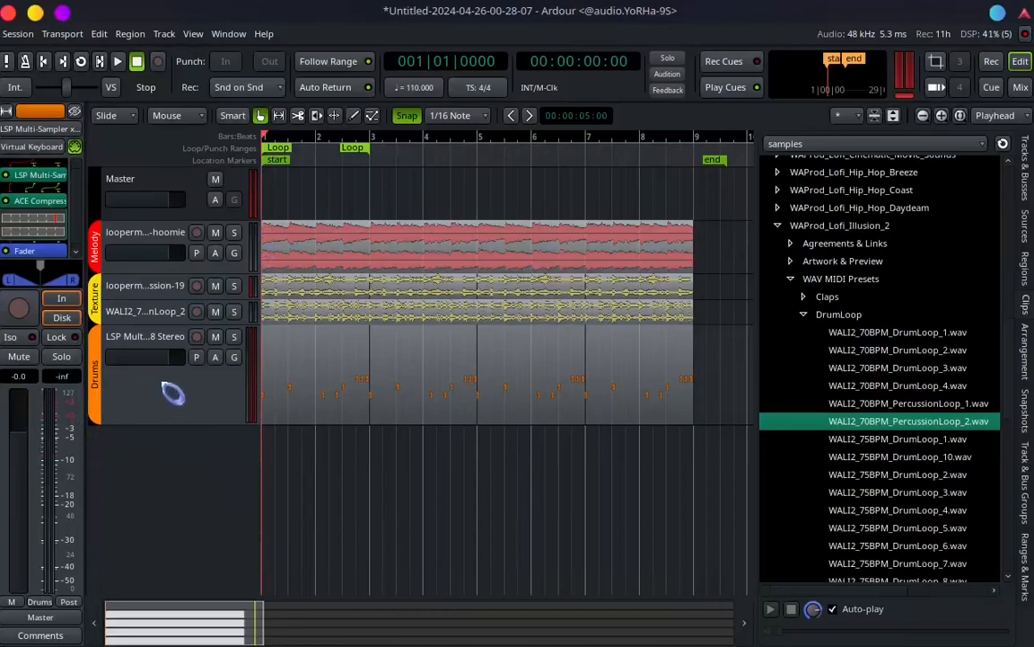
# Add a second LSP Multi-Sampler x48 Stereo MIDI track and remove it from the session.
pyautogui.doubleClick(187, 476)
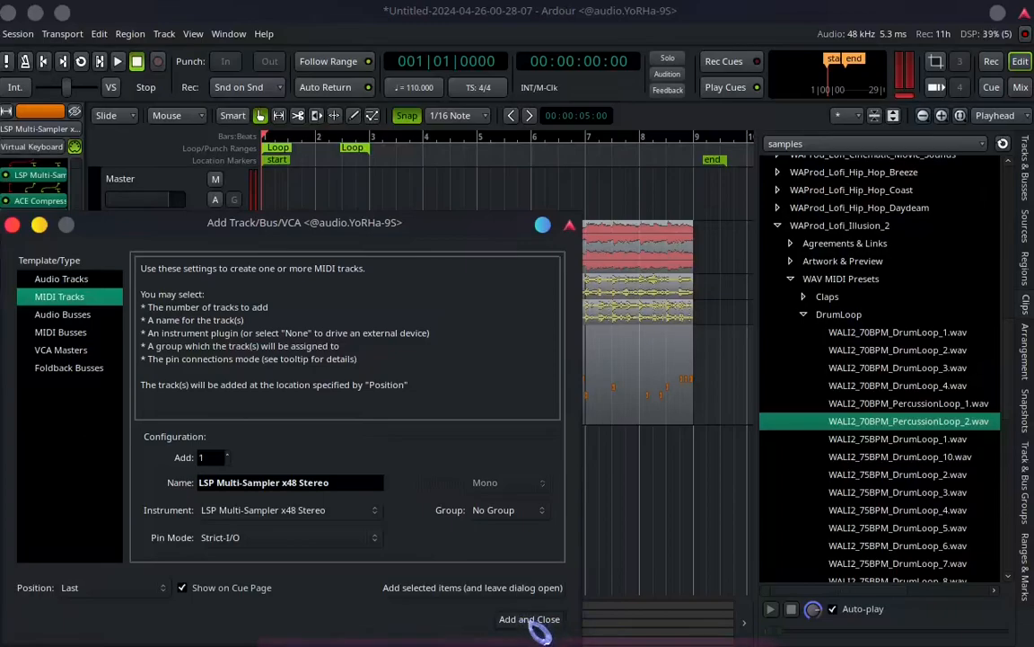
pyautogui.click(525, 619)
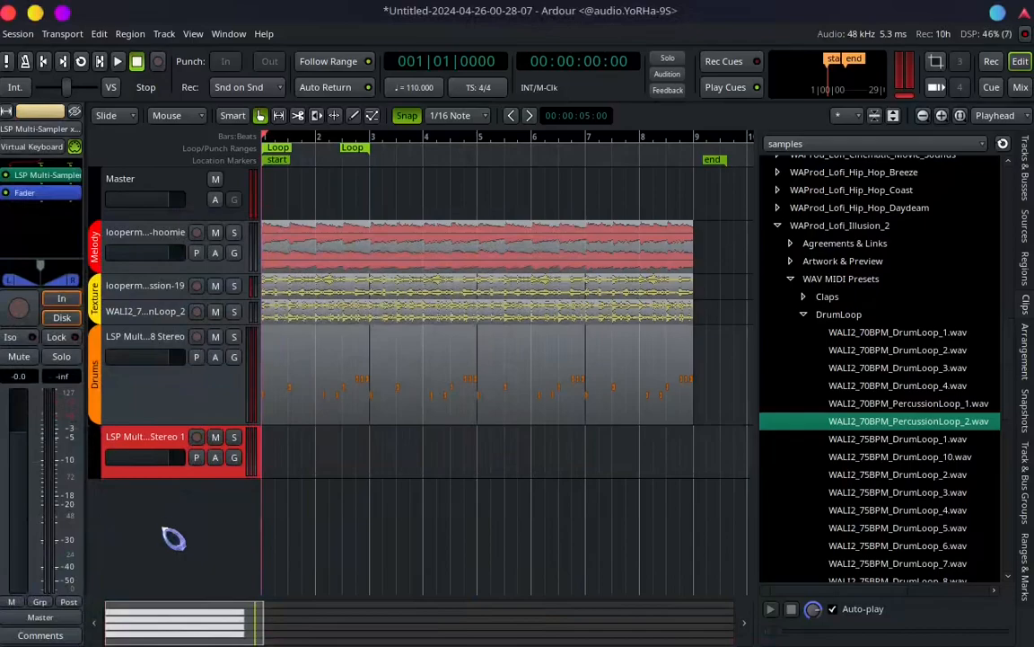
pyautogui.rightClick(174, 437)
pyautogui.click(225, 426)
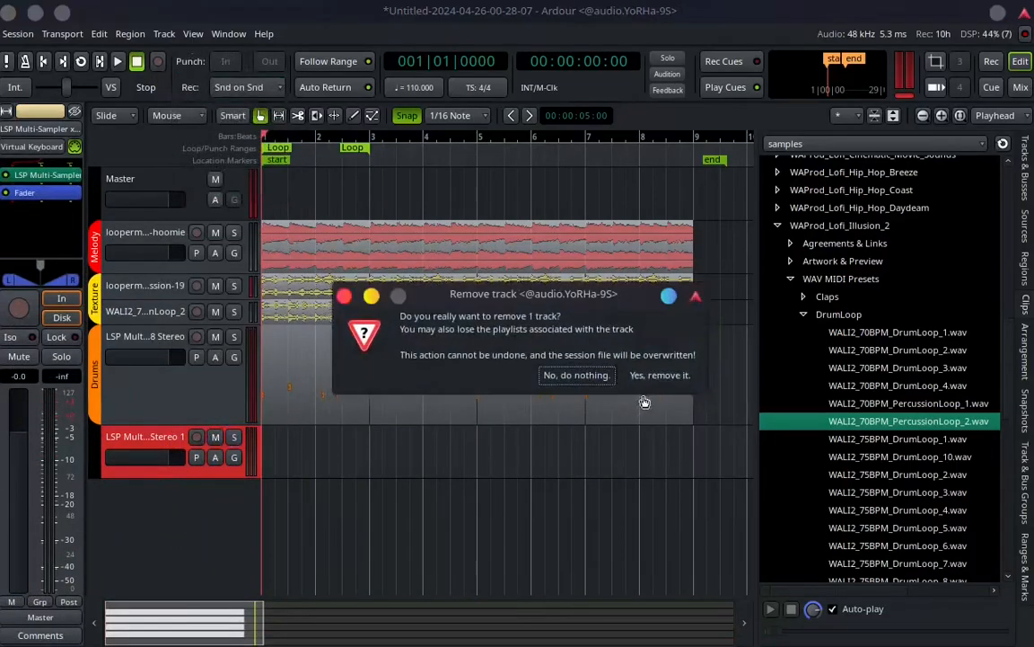
pyautogui.click(662, 375)
# Start adding a MIDI track and look through the available instrument plugins for it.
pyautogui.doubleClick(177, 459)
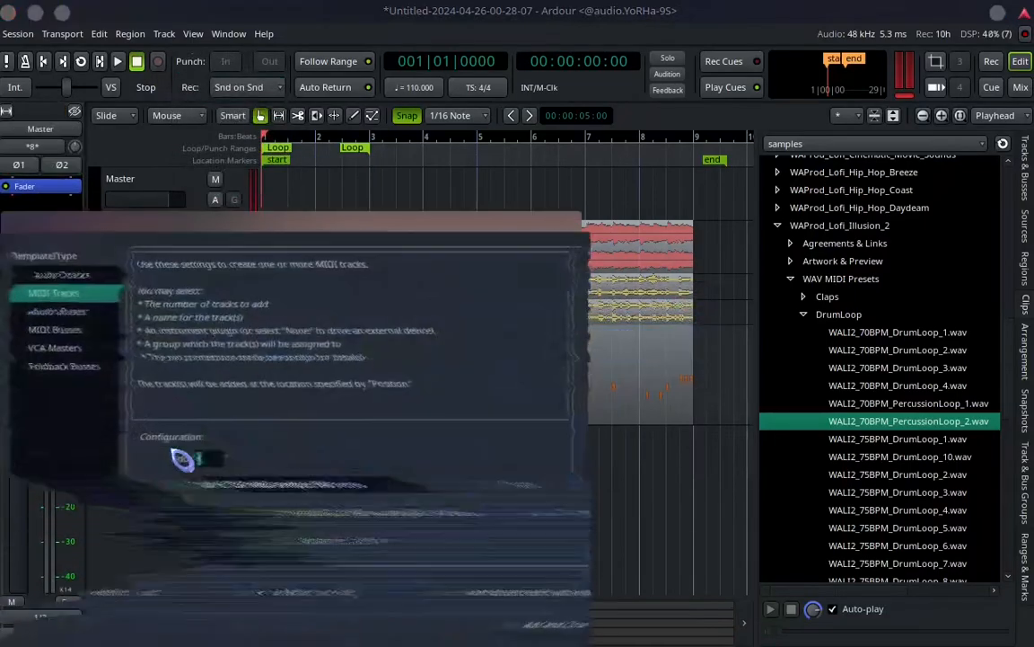
pyautogui.click(377, 510)
pyautogui.scroll(-5, 334, 404)
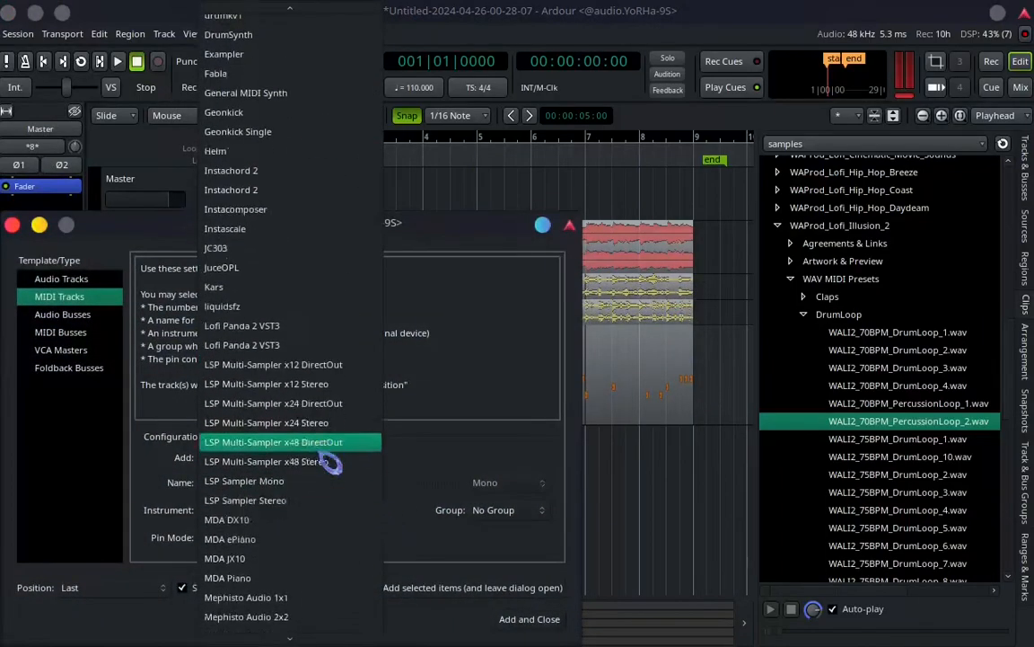
pyautogui.scroll(-7, 330, 461)
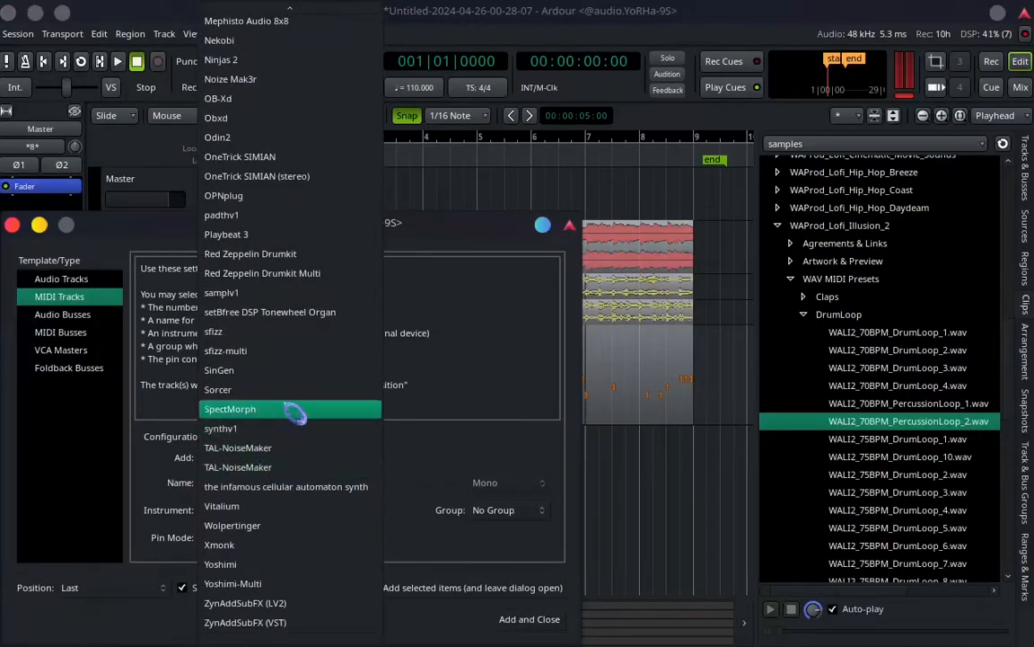
pyautogui.scroll(2, 297, 413)
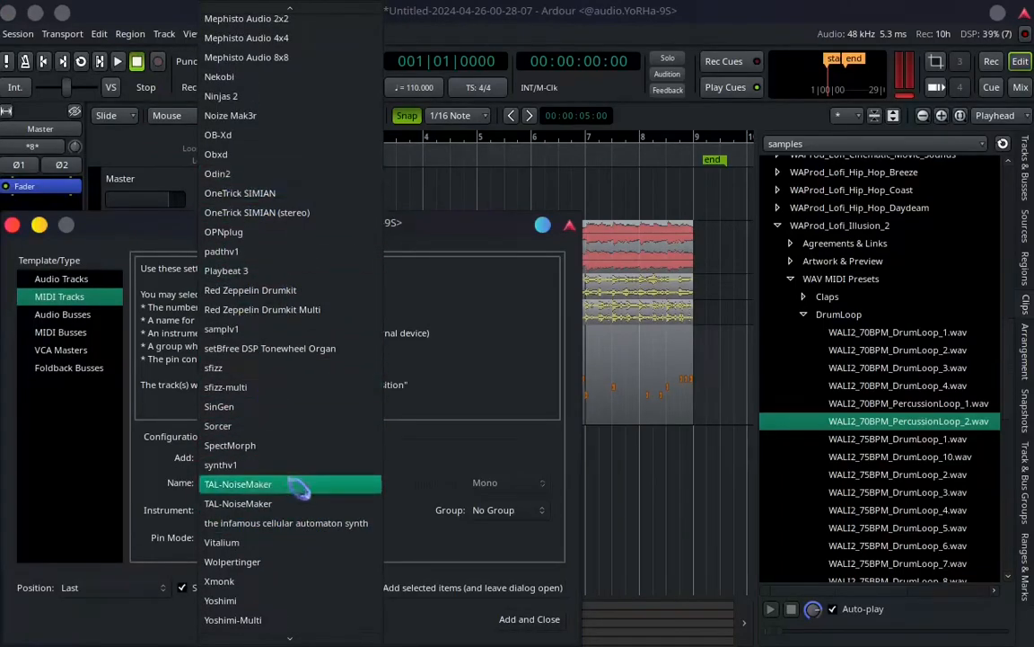
pyautogui.scroll(-2, 332, 525)
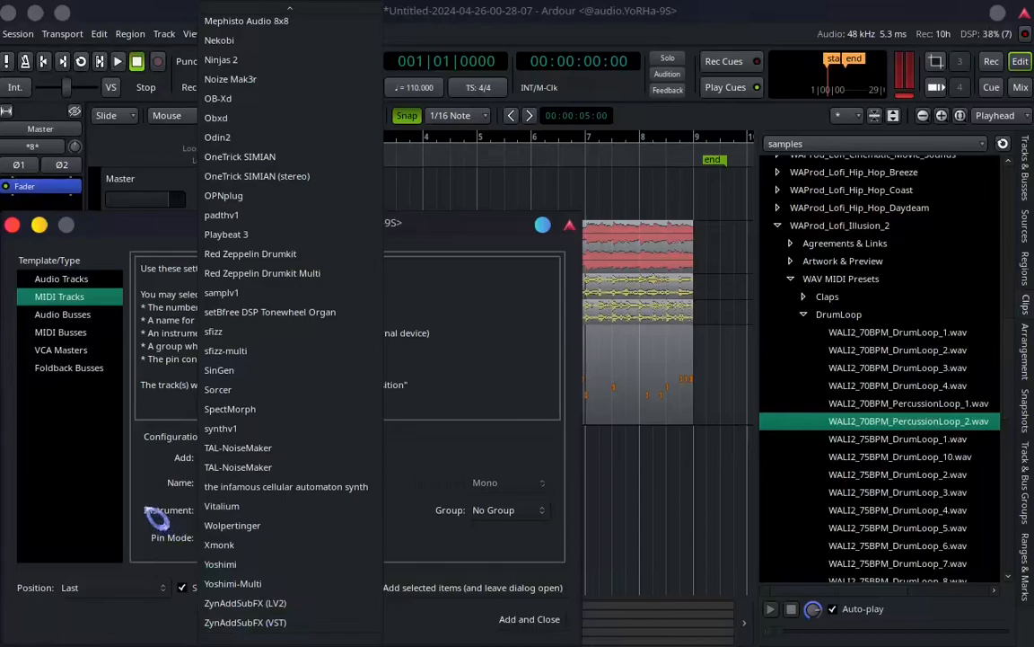
pyautogui.click(141, 466)
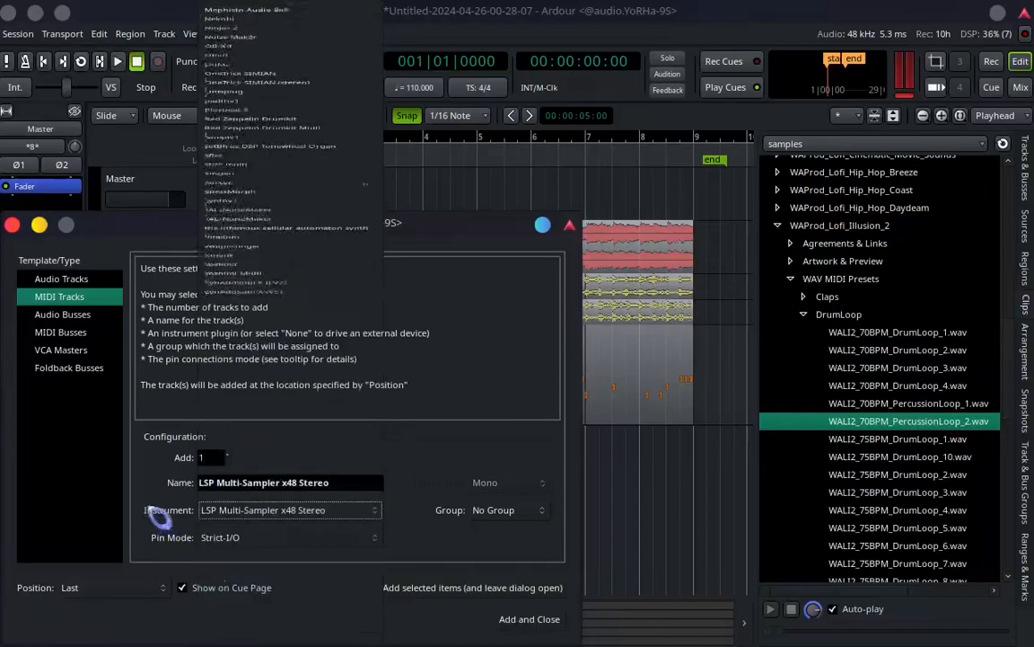
# Add one MIDI track that uses samplv1 as its instrument, with no group, in last position.
pyautogui.click(378, 510)
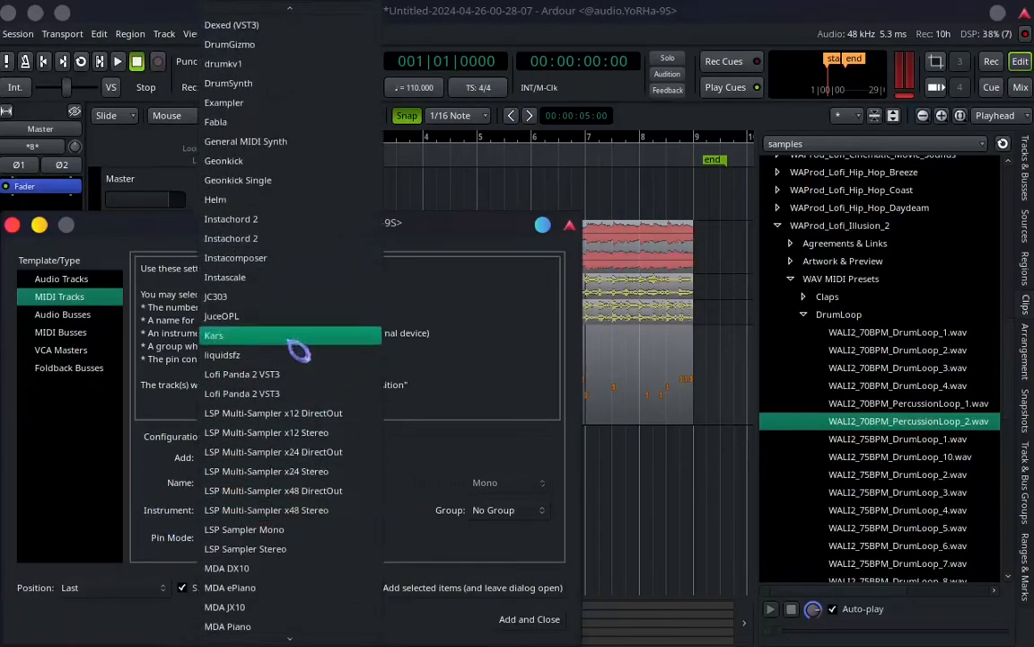
pyautogui.scroll(-8, 309, 501)
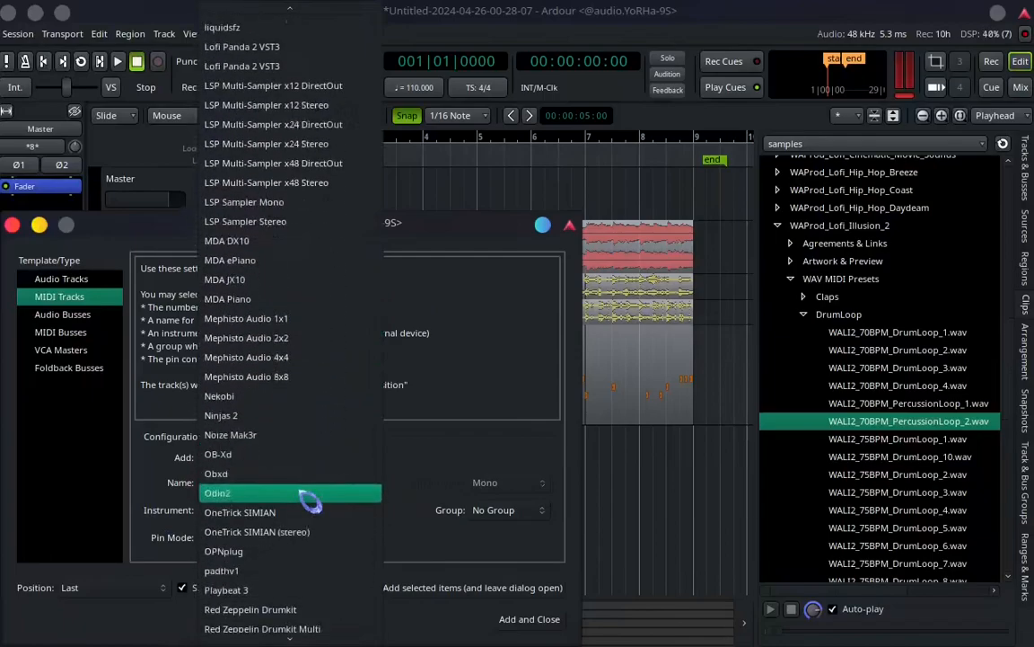
pyautogui.scroll(-2, 315, 498)
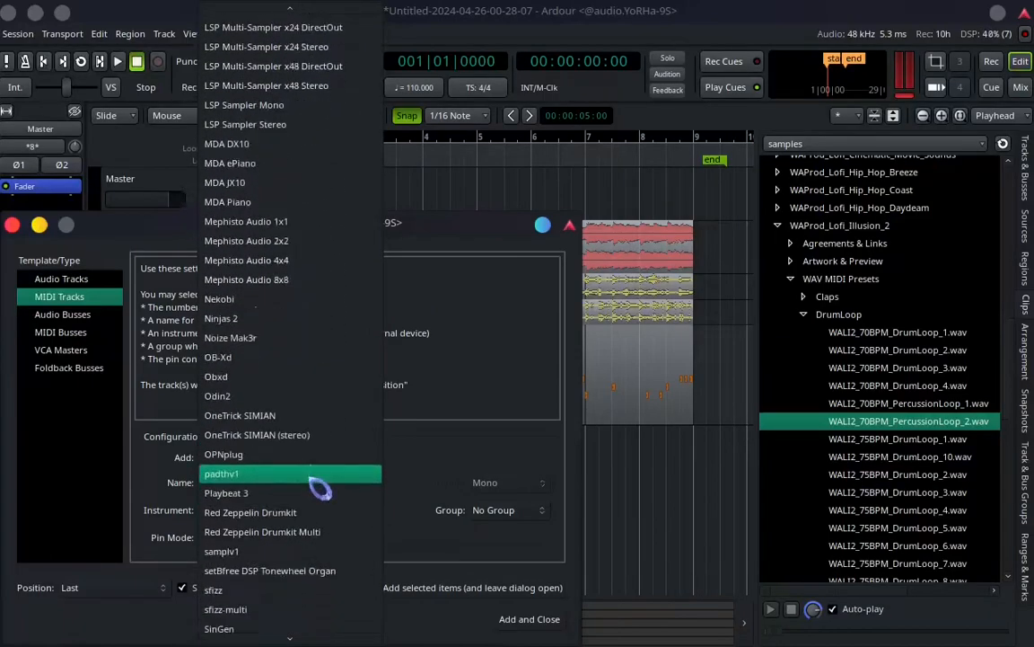
pyautogui.scroll(-5, 319, 487)
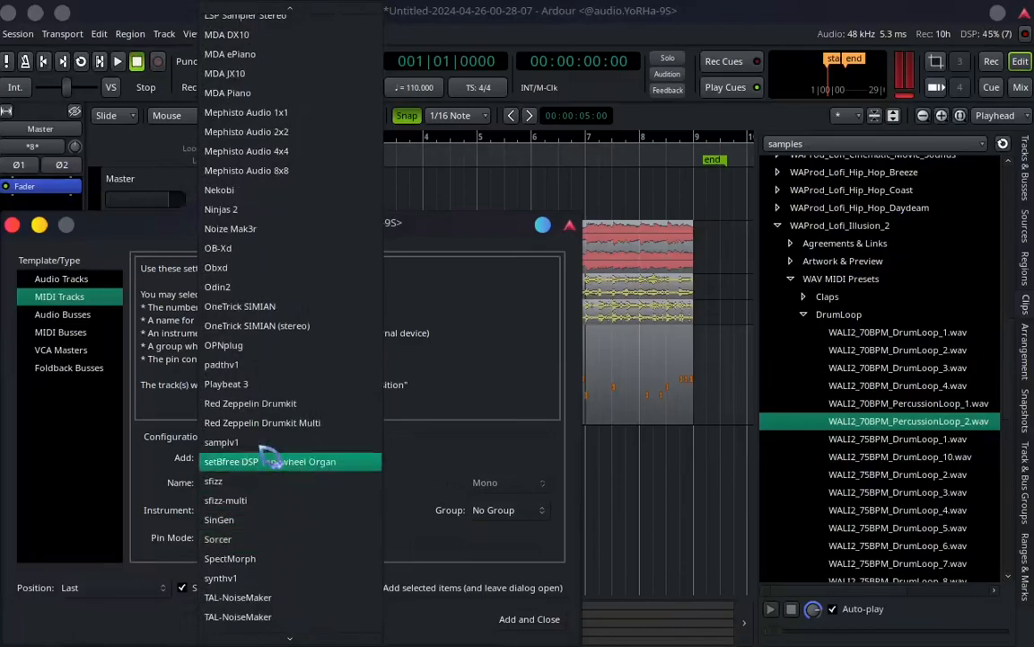
pyautogui.click(269, 440)
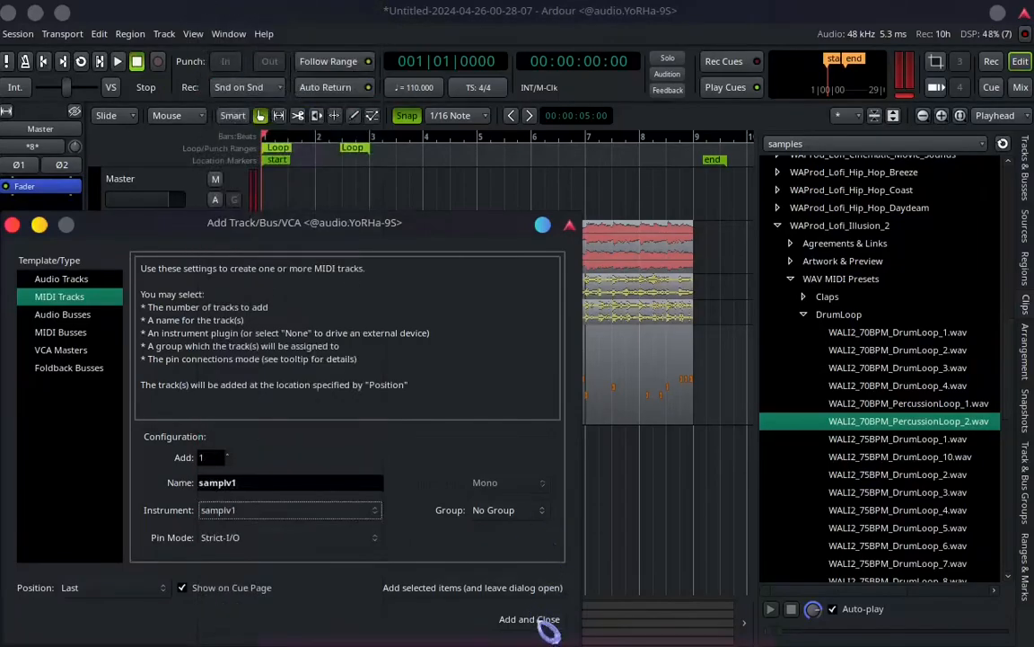
pyautogui.click(546, 627)
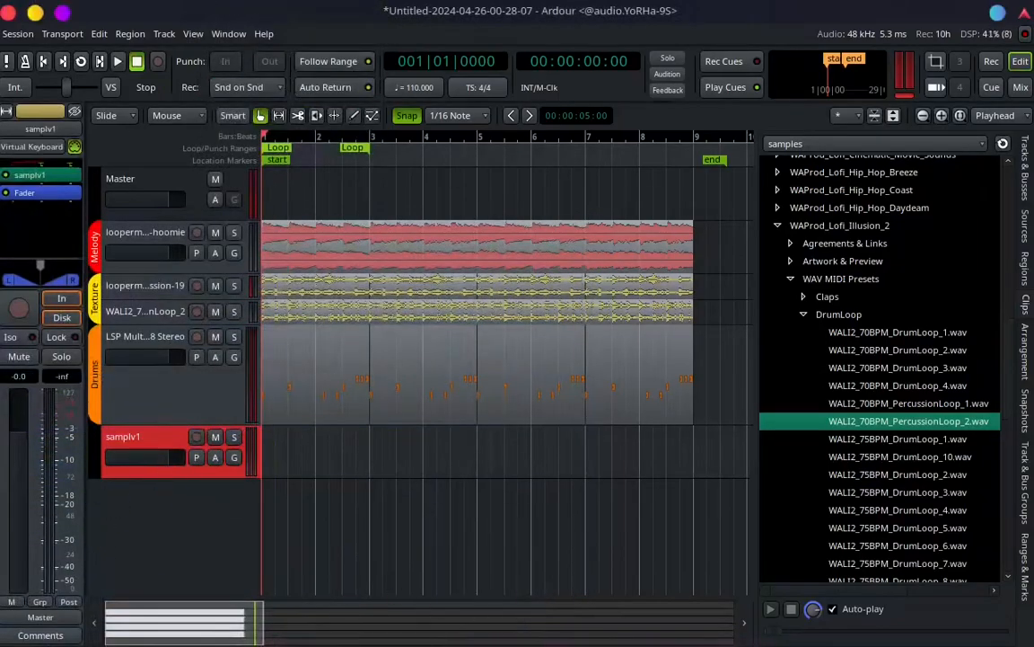
# Enlarge the samplv1 track to show its piano keys and load 808 (7).wav as the instrument's sample.
pyautogui.moveTo(164, 477); pyautogui.dragTo(165, 598)
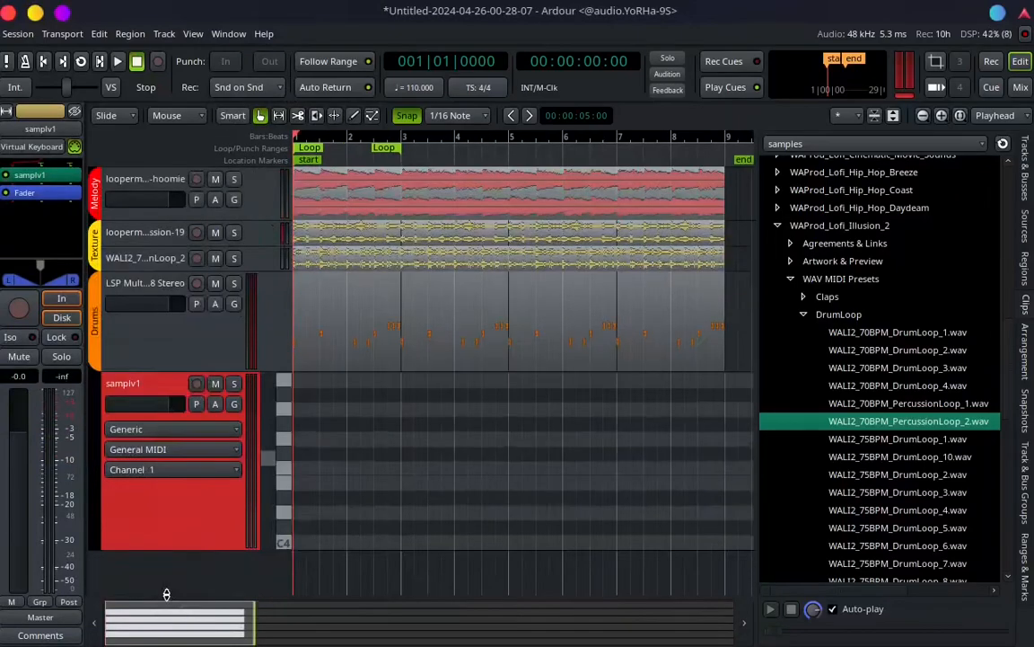
pyautogui.scroll(-1, 215, 475)
pyautogui.scroll(-1, 220, 476)
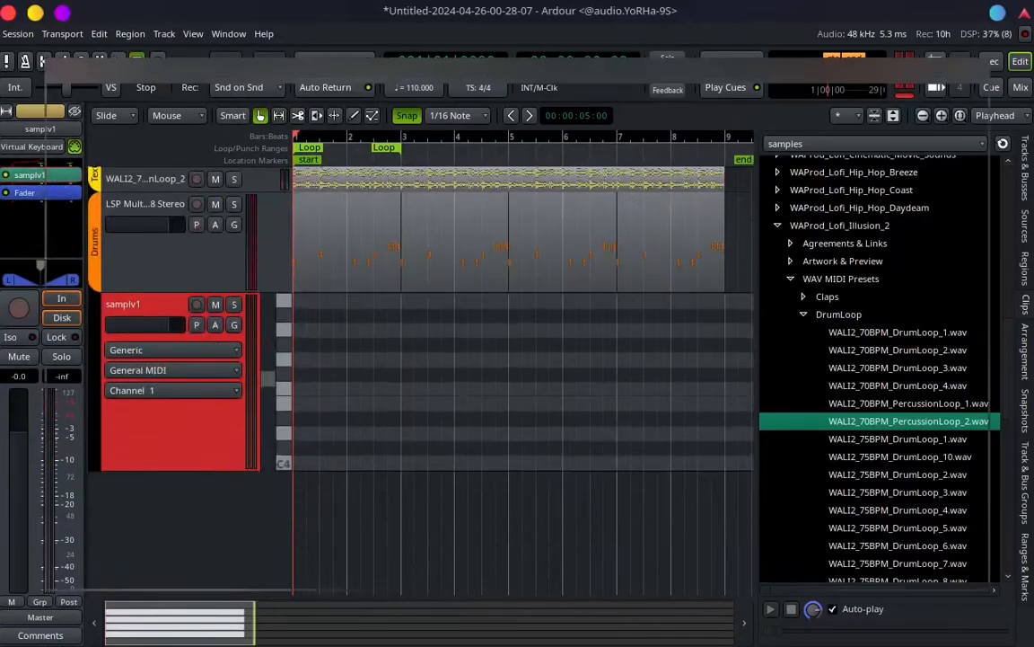
pyautogui.doubleClick(32, 175)
pyautogui.doubleClick(328, 207)
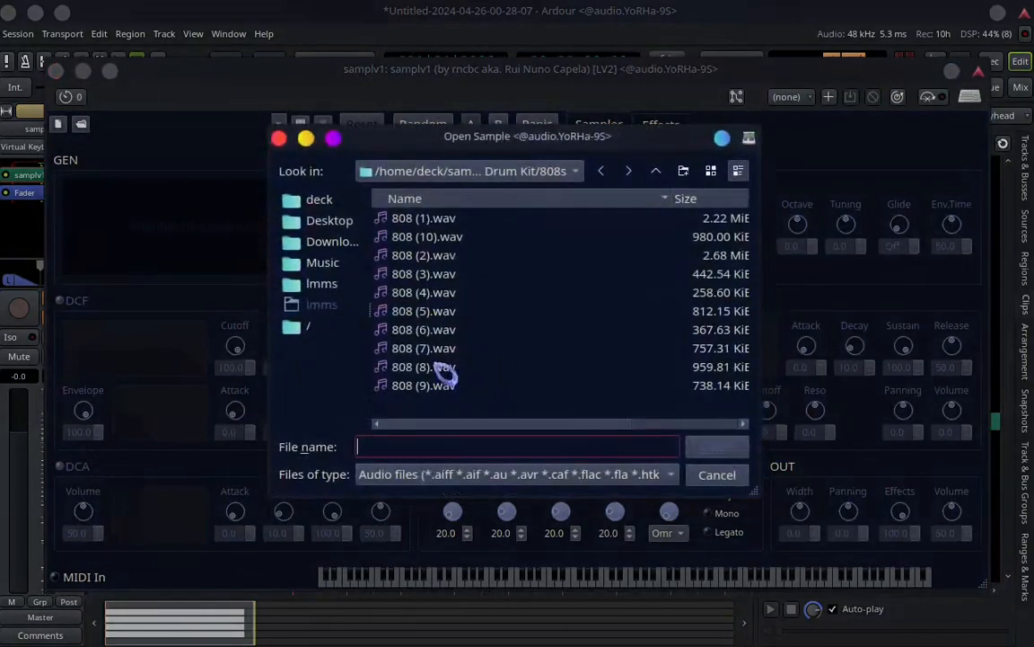
pyautogui.click(444, 351)
pyautogui.click(734, 451)
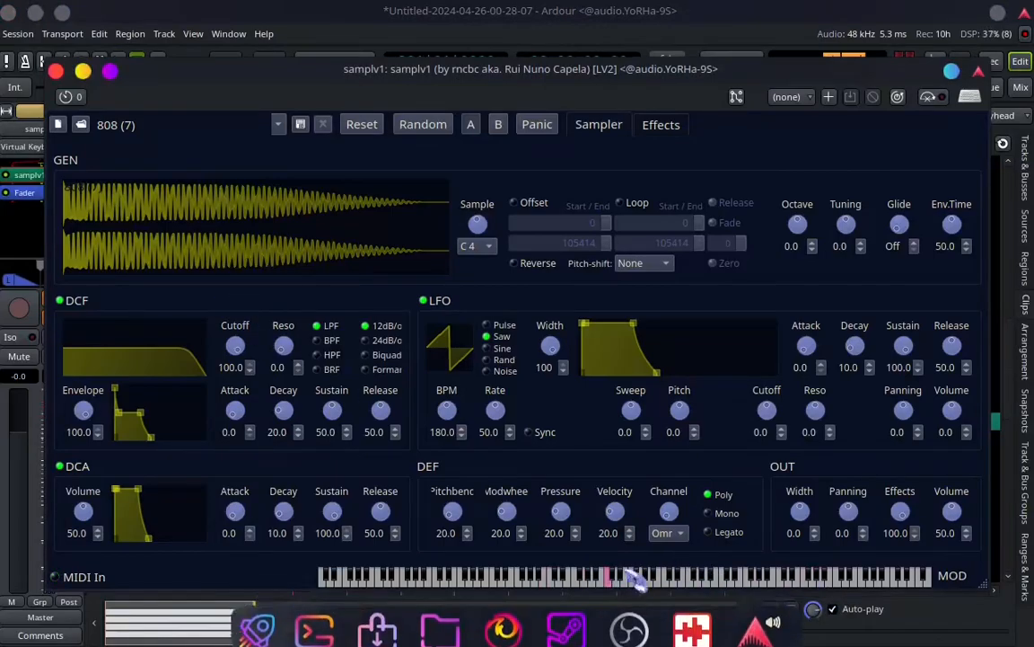
pyautogui.click(55, 70)
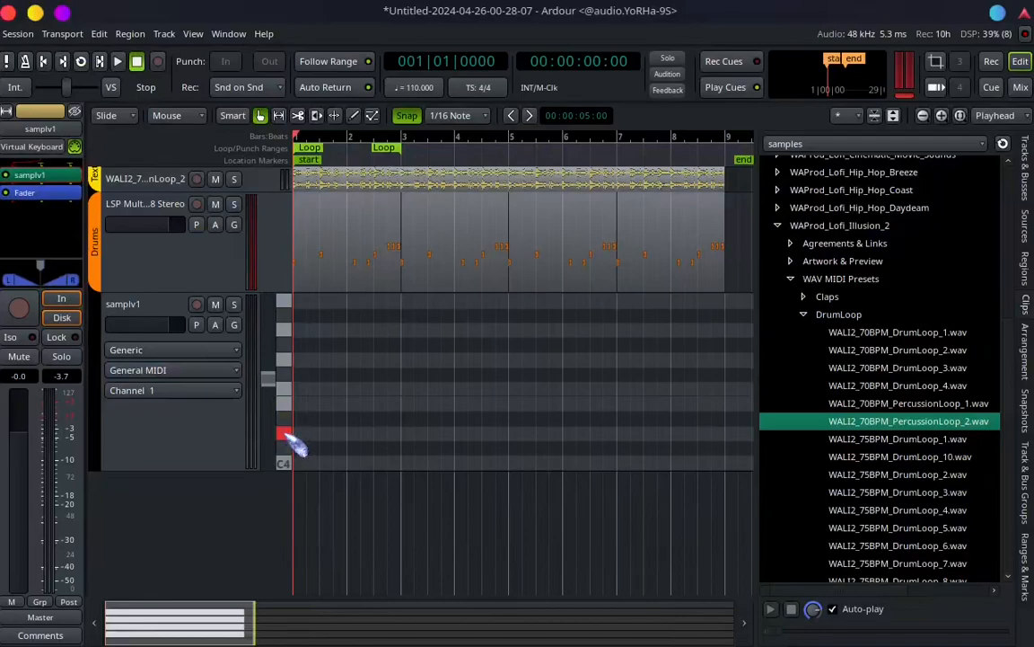
# Audition the loaded 808 sample at different pitches around C4 on the samplv1 track's piano keys.
pyautogui.scroll(4, 281, 420)
pyautogui.scroll(2, 286, 423)
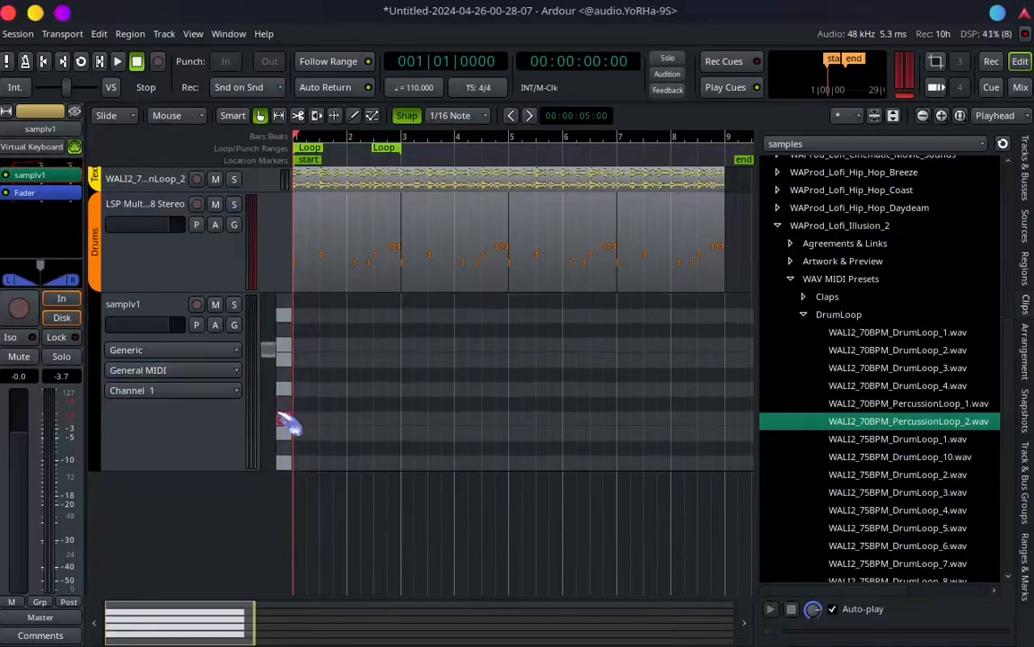
pyautogui.scroll(2, 278, 370)
pyautogui.moveTo(267, 362); pyautogui.dragTo(268, 392)
pyautogui.moveTo(283, 393); pyautogui.dragTo(287, 421)
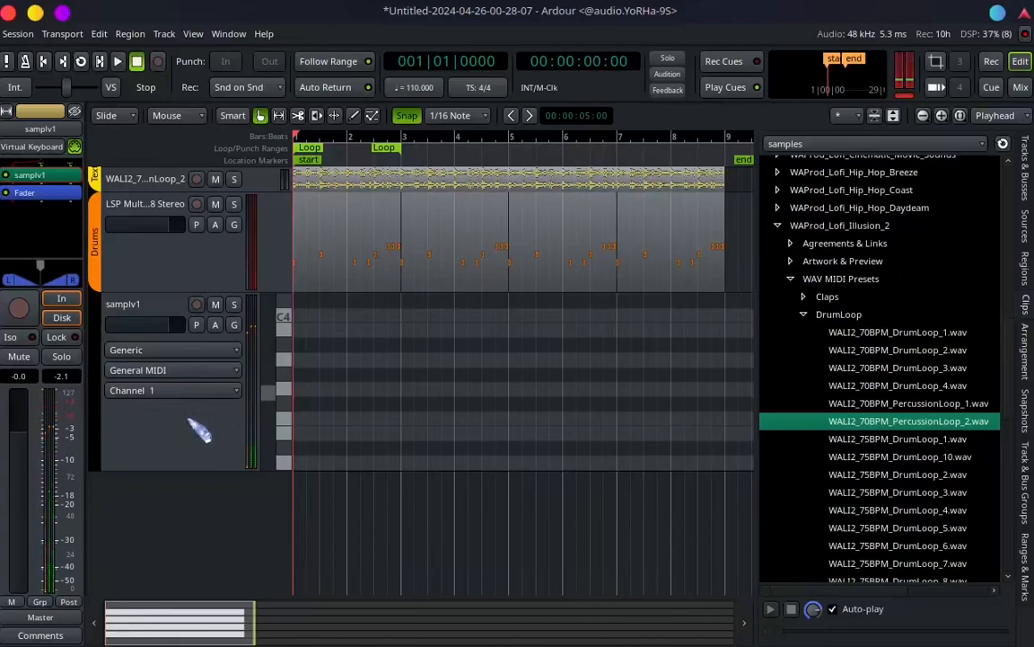
# Browse the Synth Shots samples and preview WALI2_C#_Guitar_ARP.wav and WALI2_A_Rhod_Chord.wav.
pyautogui.click(804, 314)
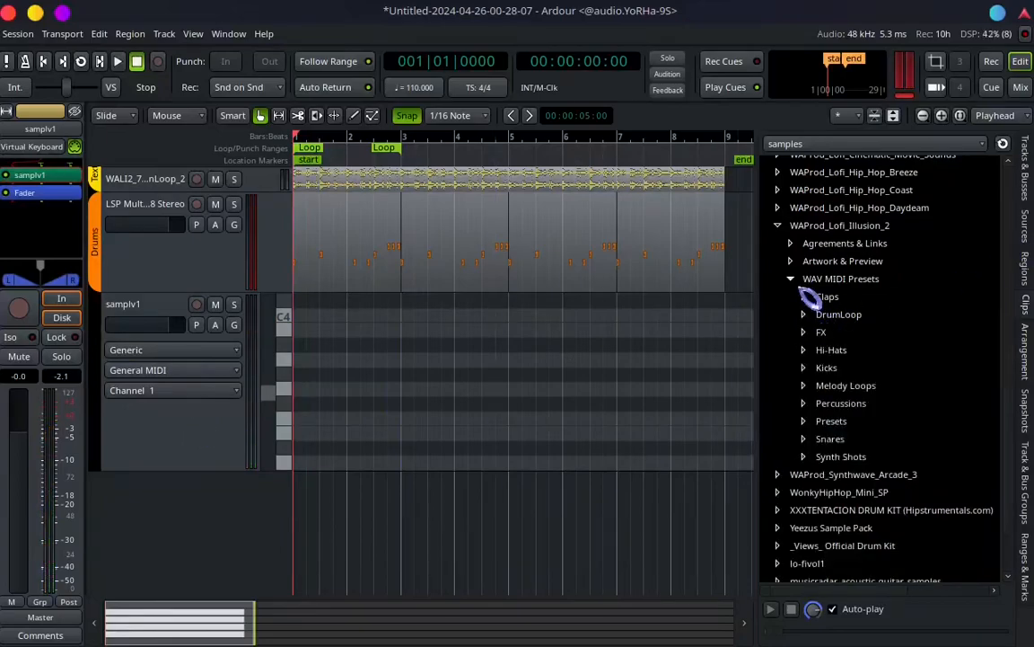
pyautogui.click(804, 457)
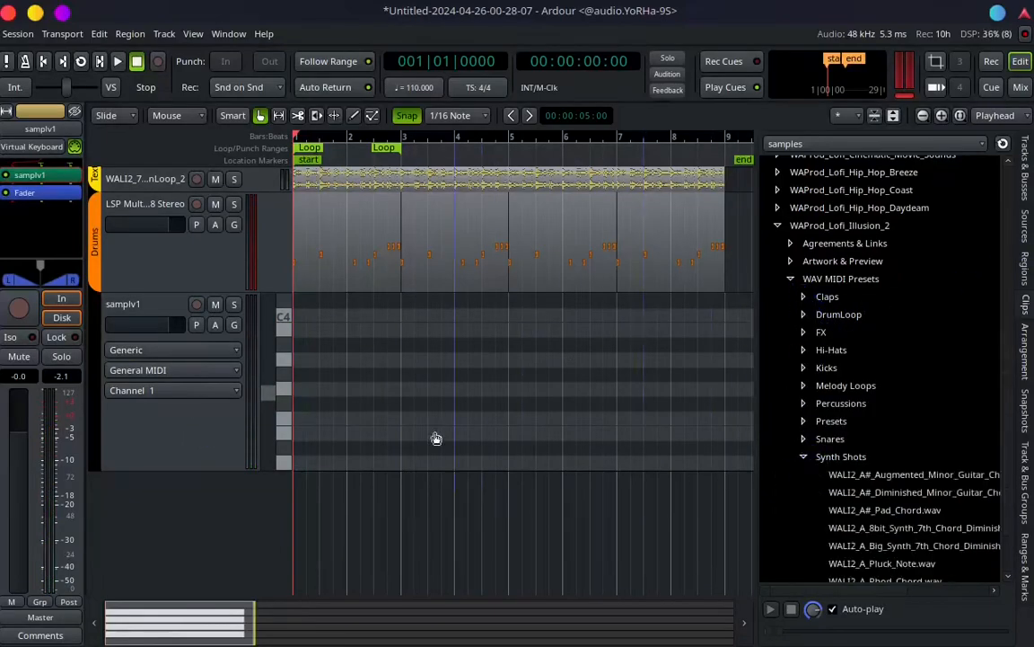
pyautogui.scroll(-5, 913, 428)
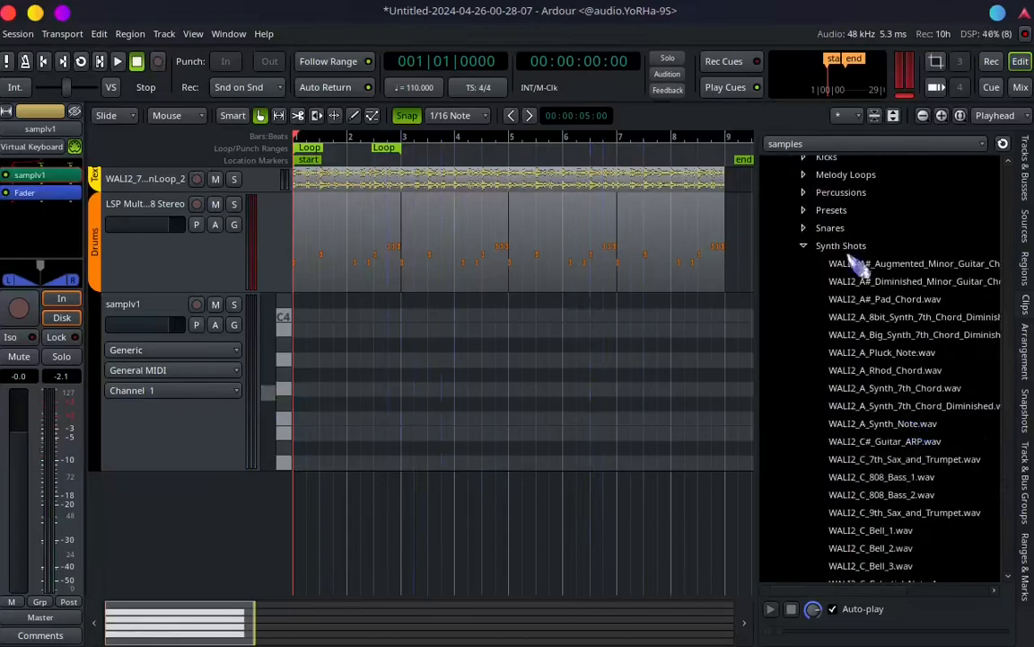
pyautogui.scroll(-8, 804, 393)
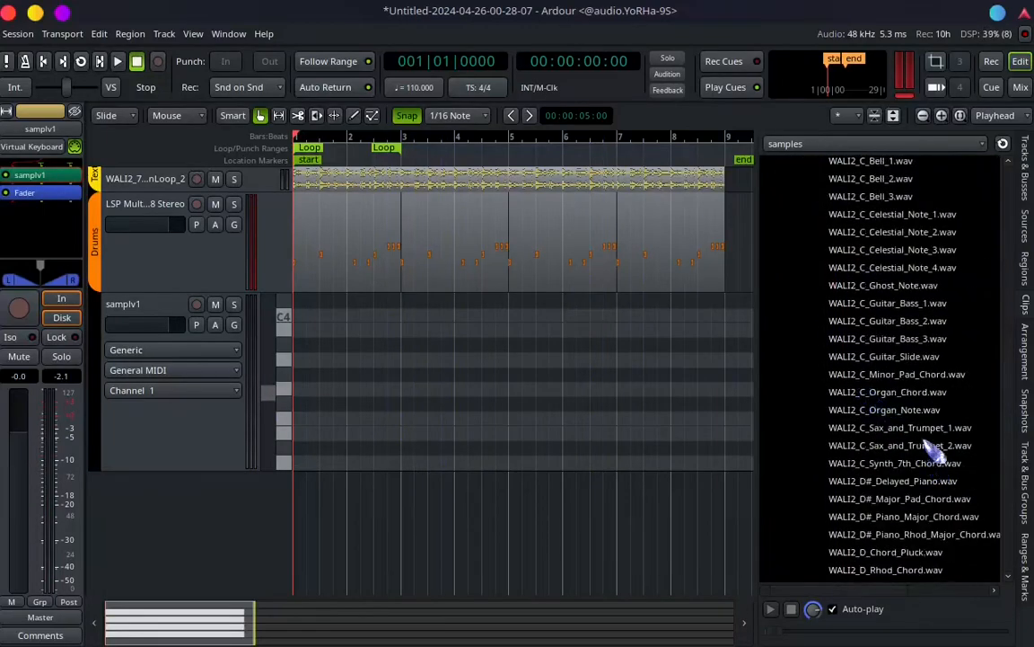
pyautogui.scroll(3, 898, 445)
pyautogui.scroll(3, 909, 418)
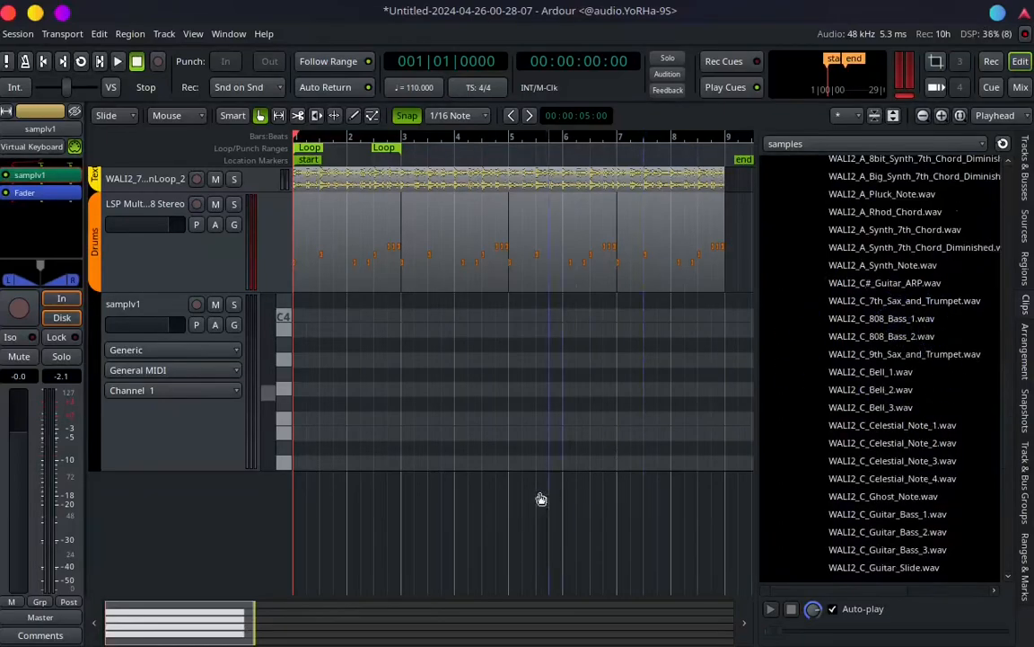
pyautogui.click(920, 285)
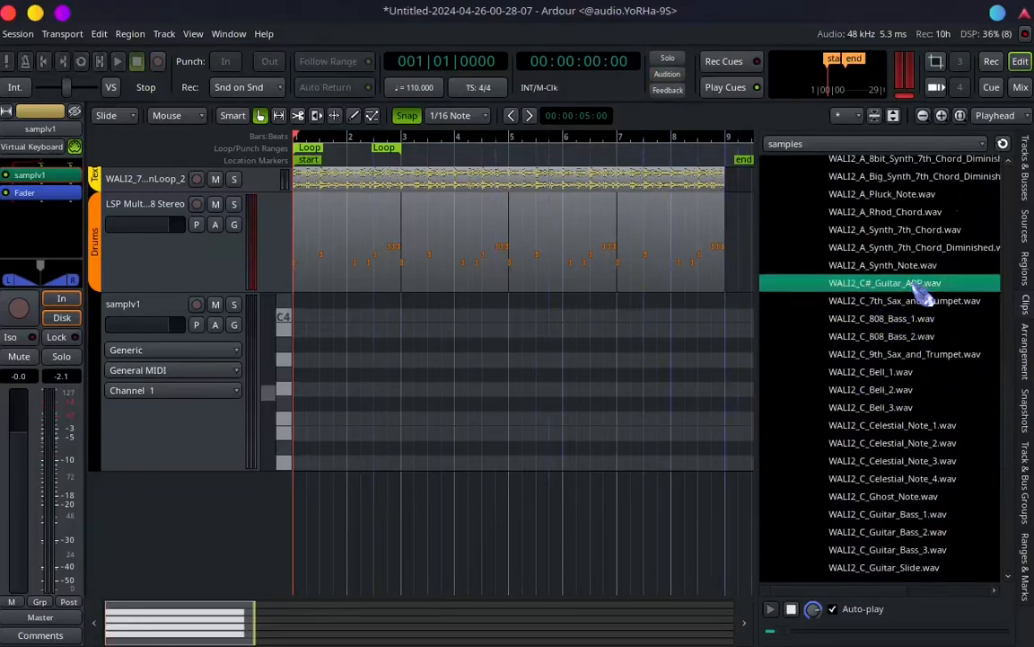
pyautogui.click(931, 215)
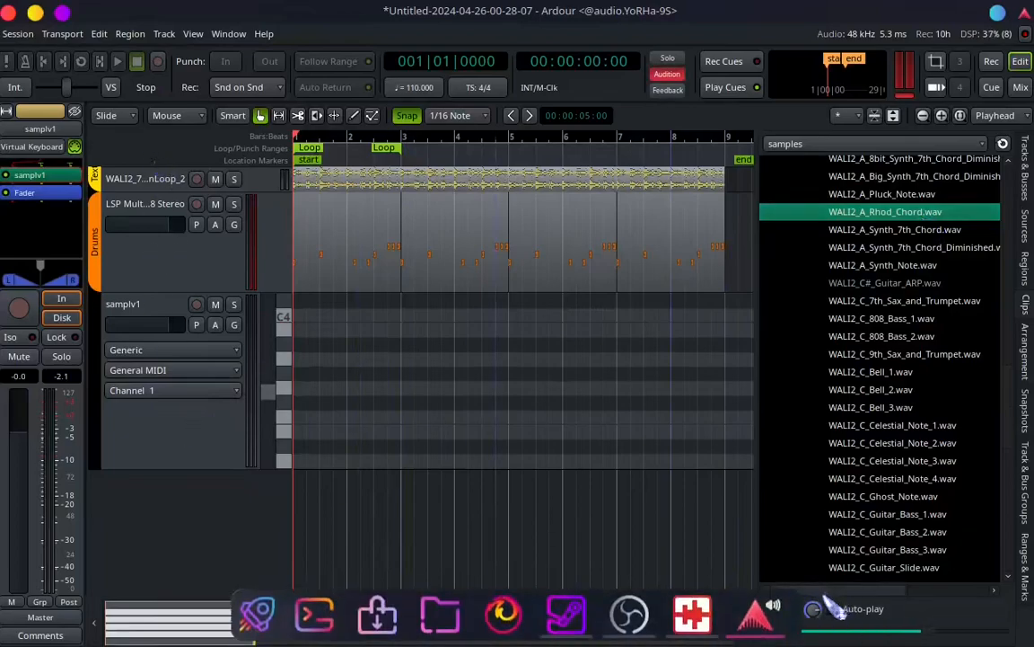
pyautogui.click(791, 609)
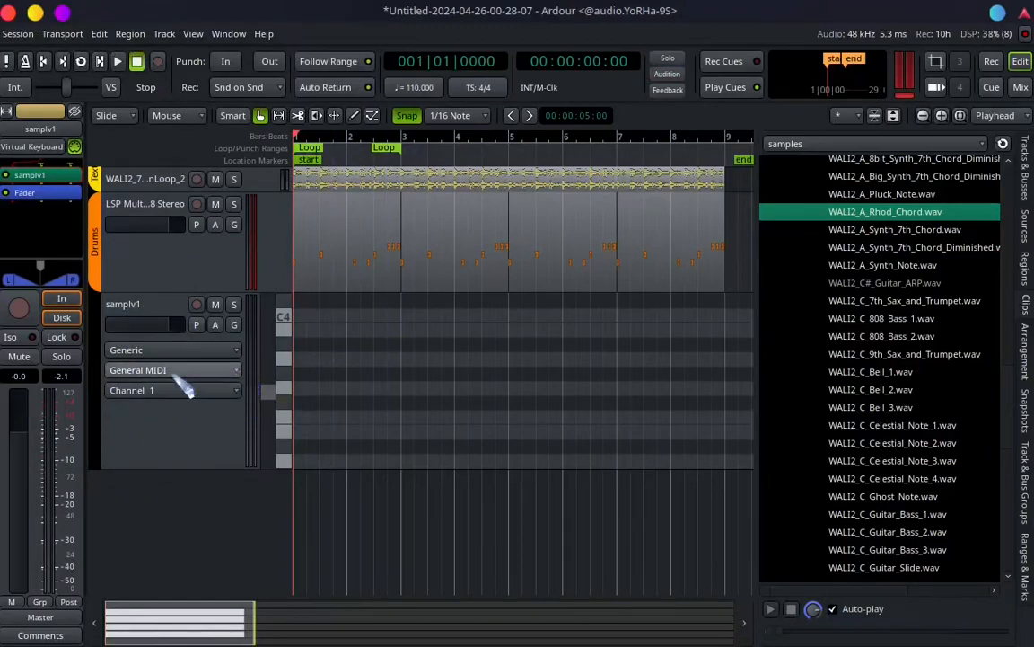
# Remove the samplv1 track from the session.
pyautogui.click(155, 312)
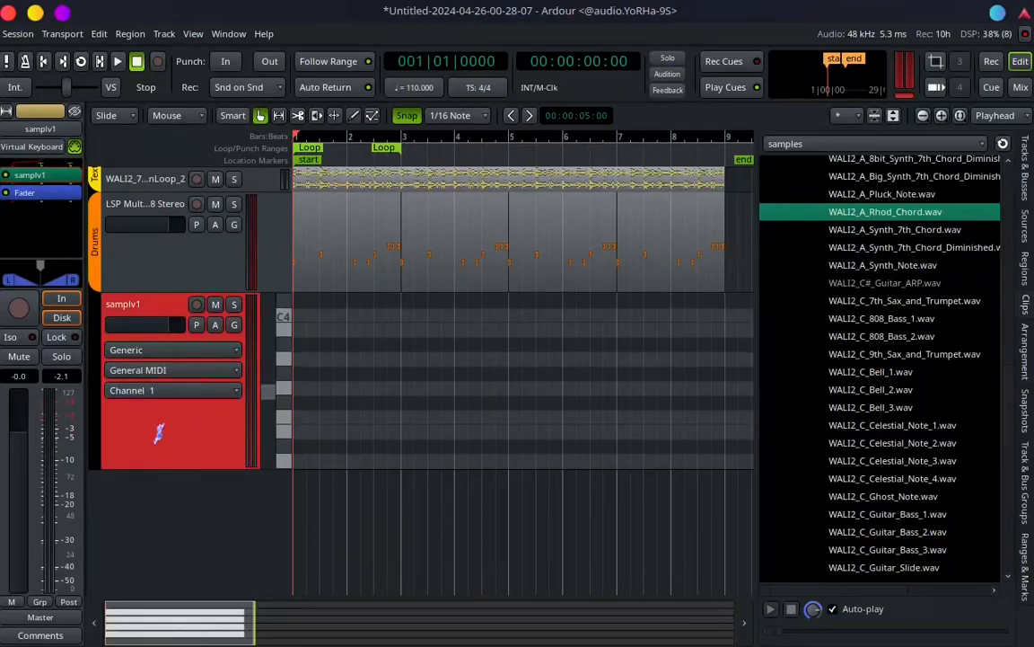
pyautogui.rightClick(170, 429)
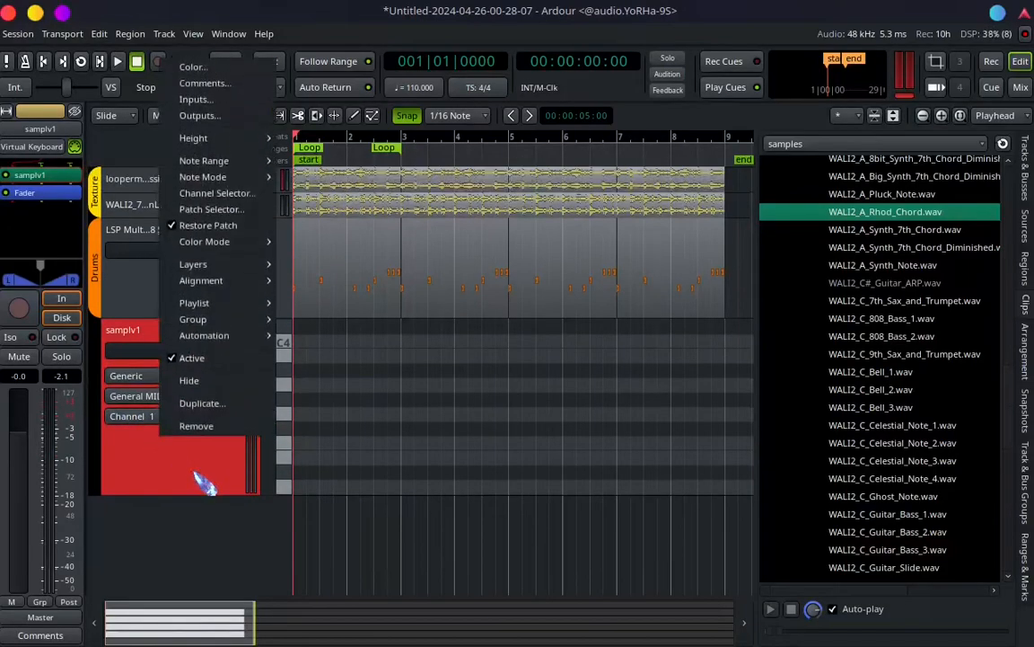
pyautogui.click(199, 427)
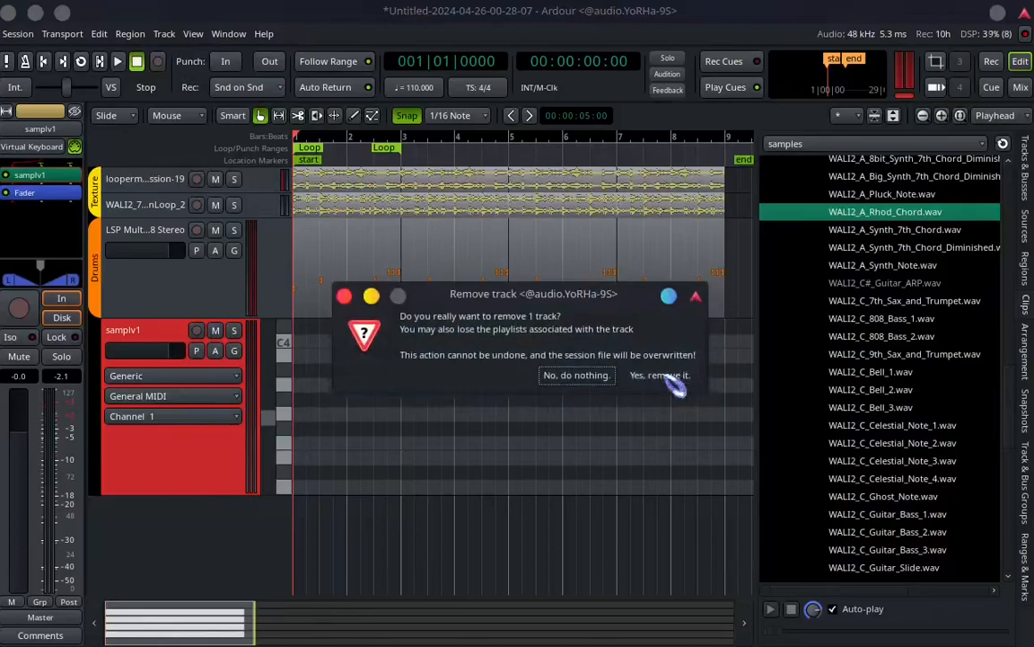
pyautogui.click(662, 376)
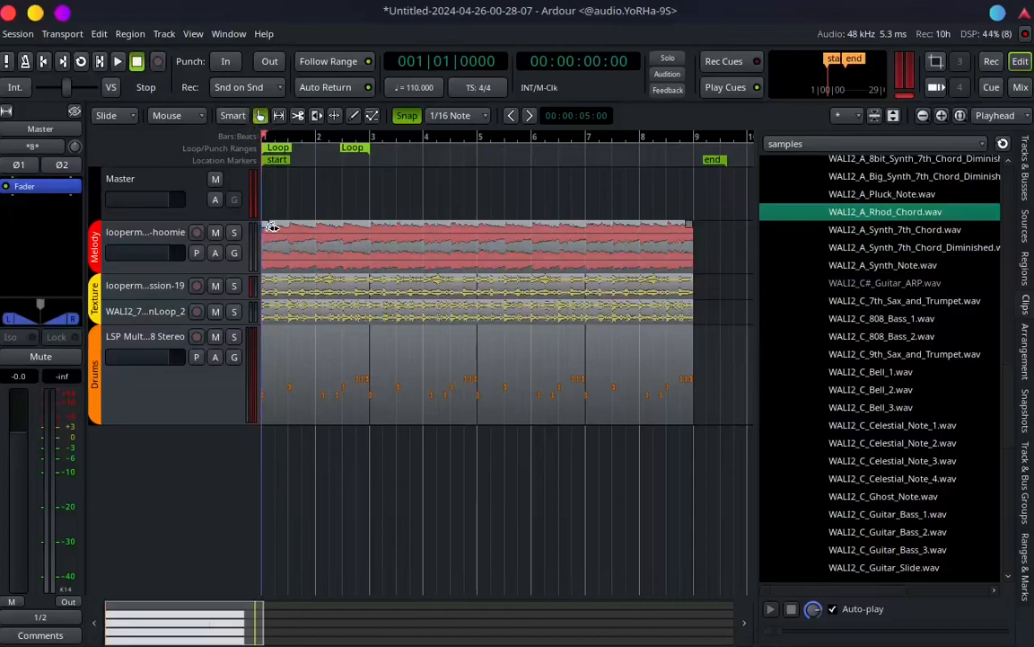
# Try a fade-in of about two bars on the Melody track's region, shorten it back to the region start and deselect the region.
pyautogui.moveTo(272, 227); pyautogui.dragTo(386, 232)
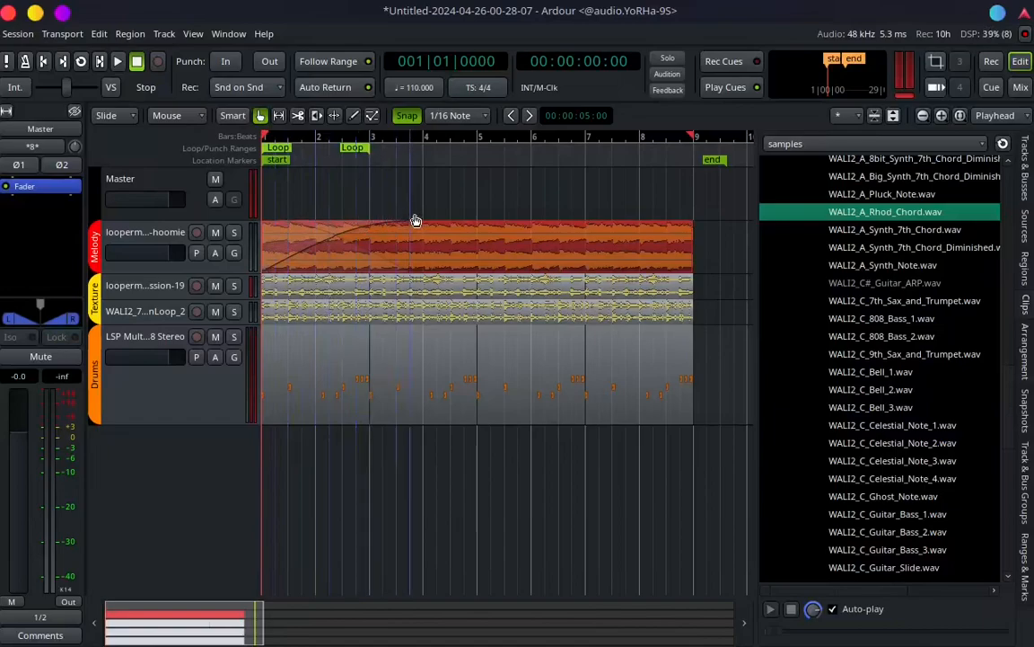
pyautogui.moveTo(418, 235); pyautogui.dragTo(266, 232)
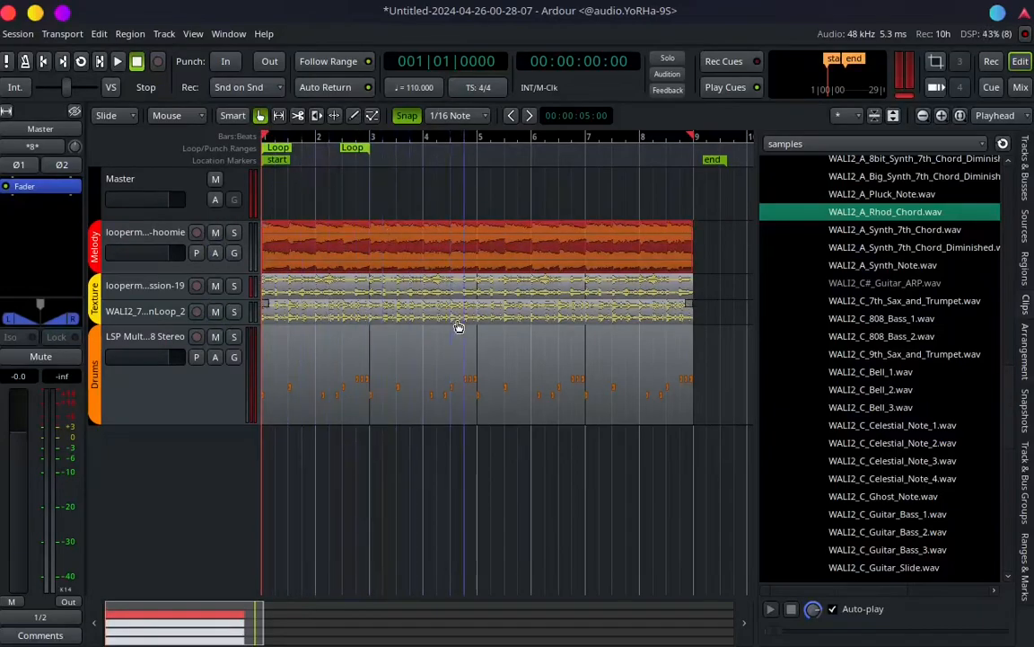
pyautogui.click(484, 509)
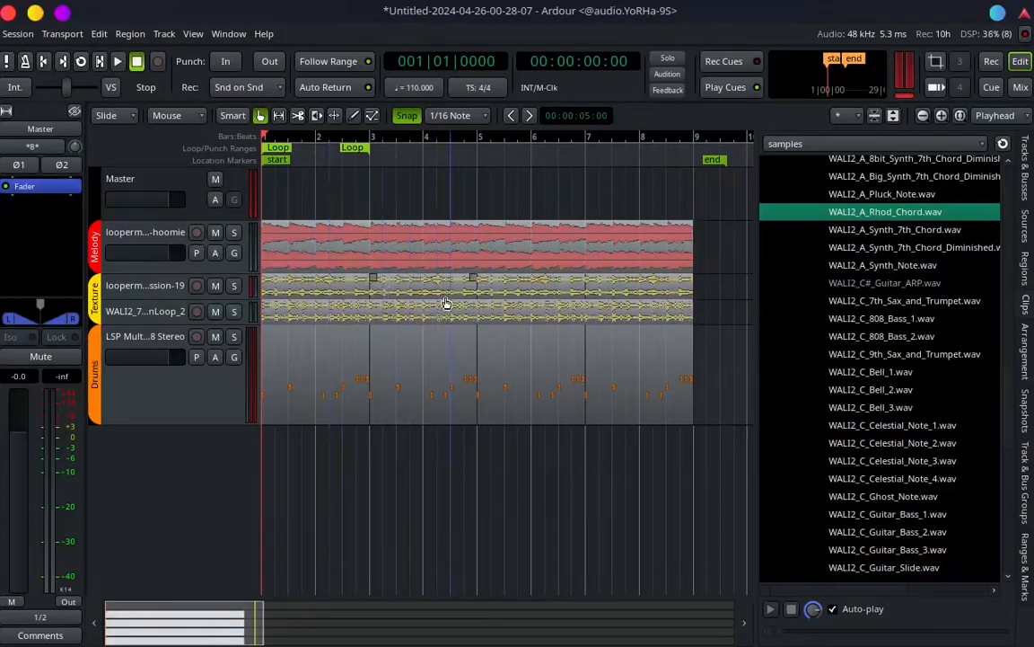
# Select the Melody, Texture and Drums tracks in turn to view their channel strips, ending on the Melody track.
pyautogui.click(186, 236)
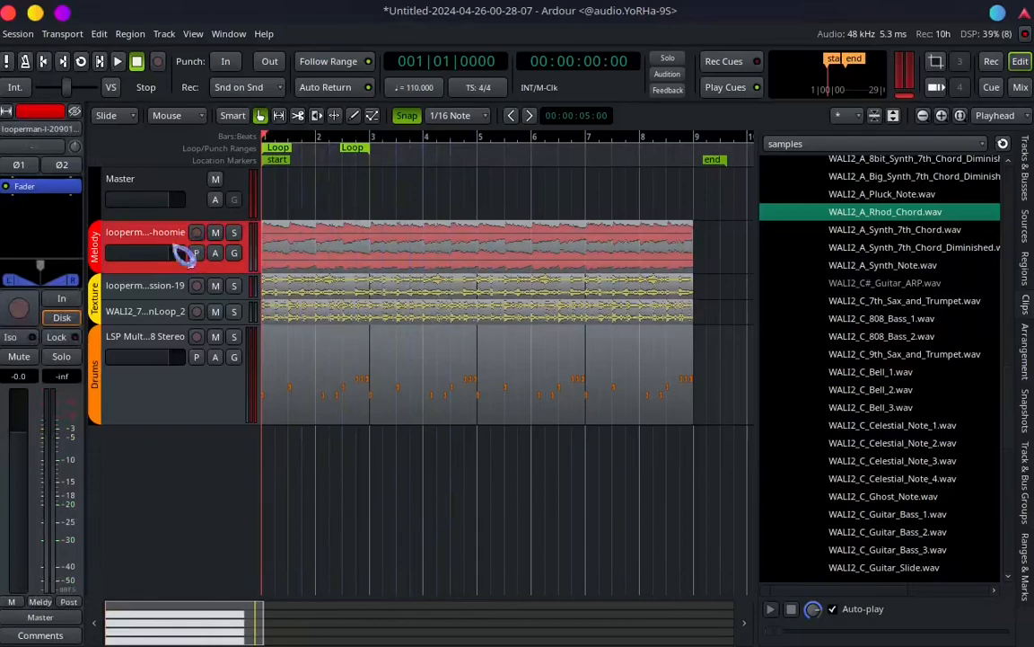
pyautogui.click(184, 289)
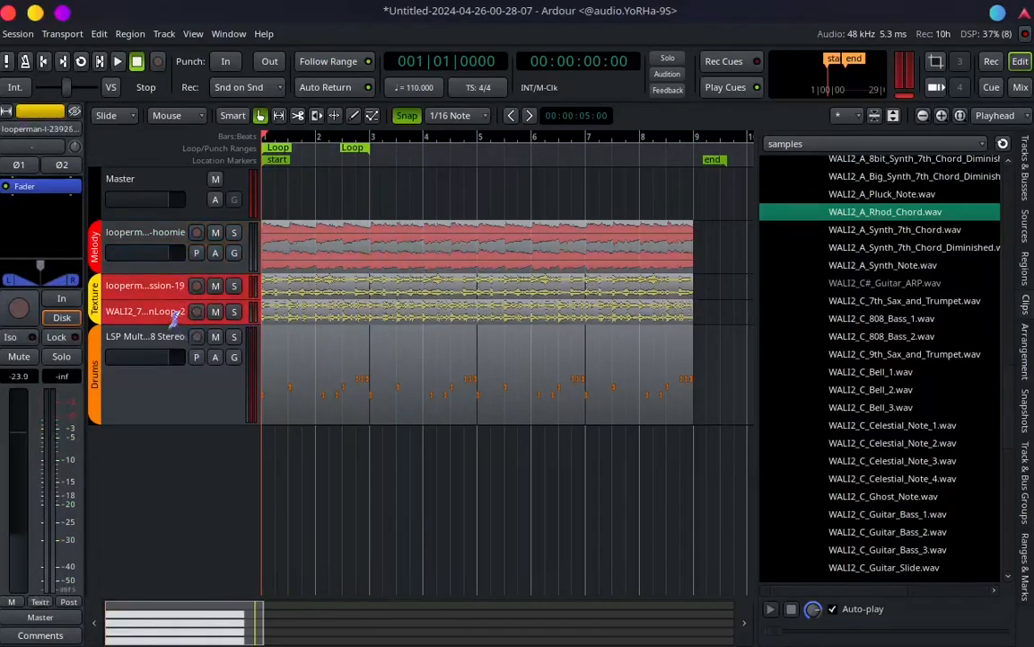
pyautogui.click(185, 388)
pyautogui.click(186, 237)
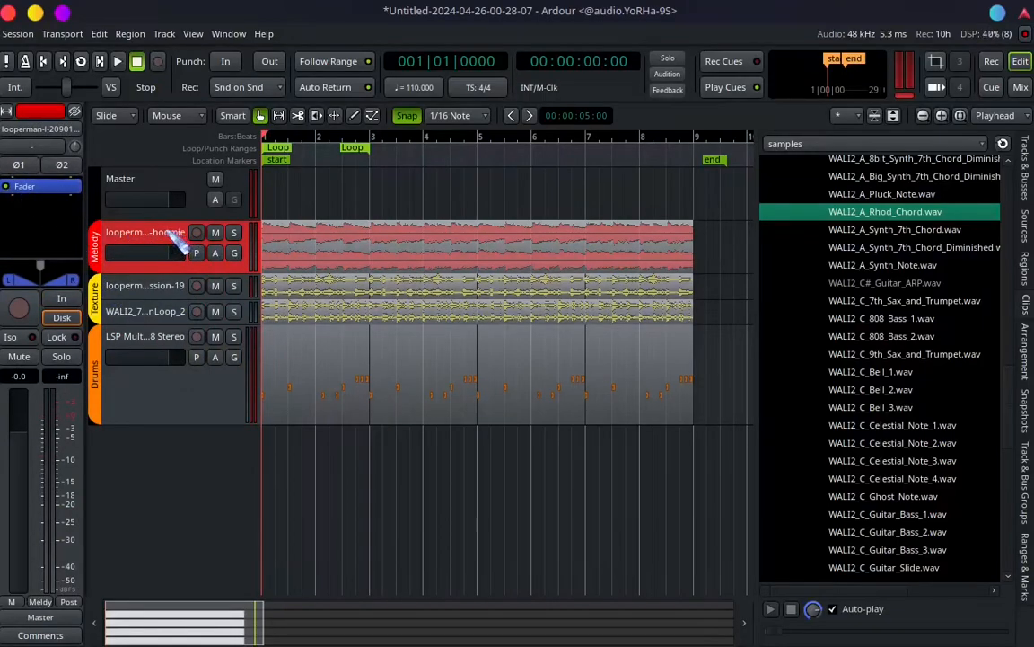
# Browse the available effect plugins for the Melody track in the Plugin Selector, briefly filtering by instruments, and close it without adding any.
pyautogui.rightClick(43, 194)
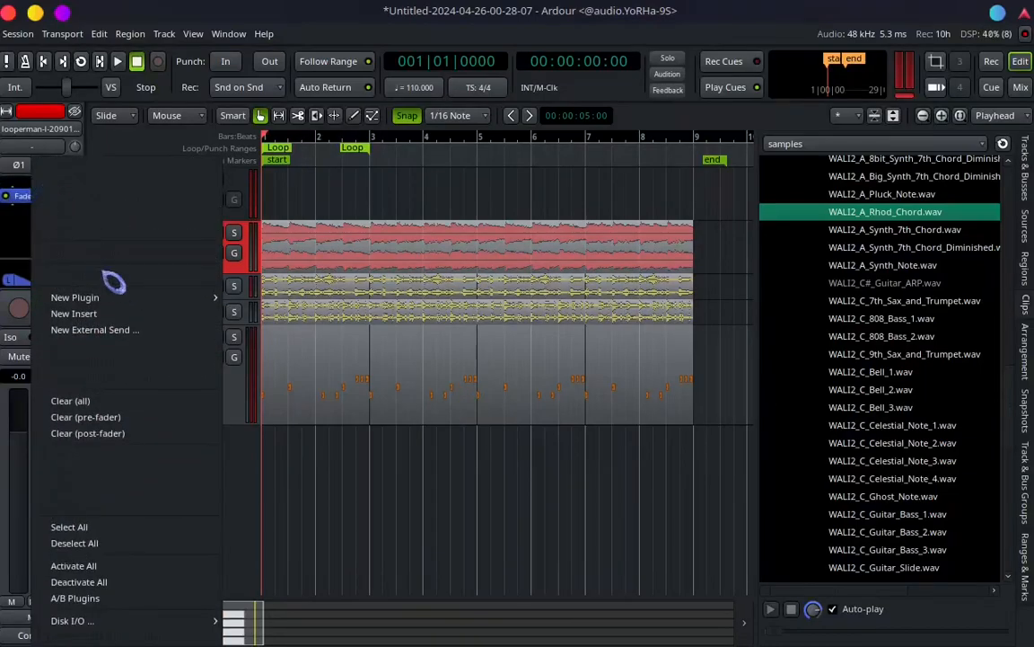
pyautogui.moveTo(138, 299)
pyautogui.moveTo(260, 299)
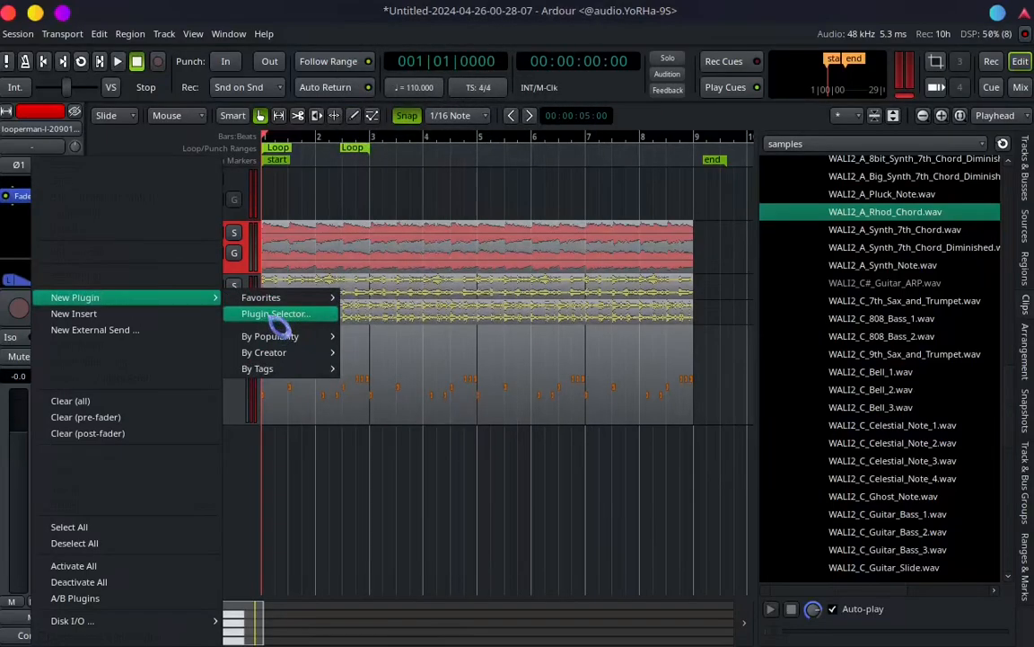
pyautogui.click(270, 316)
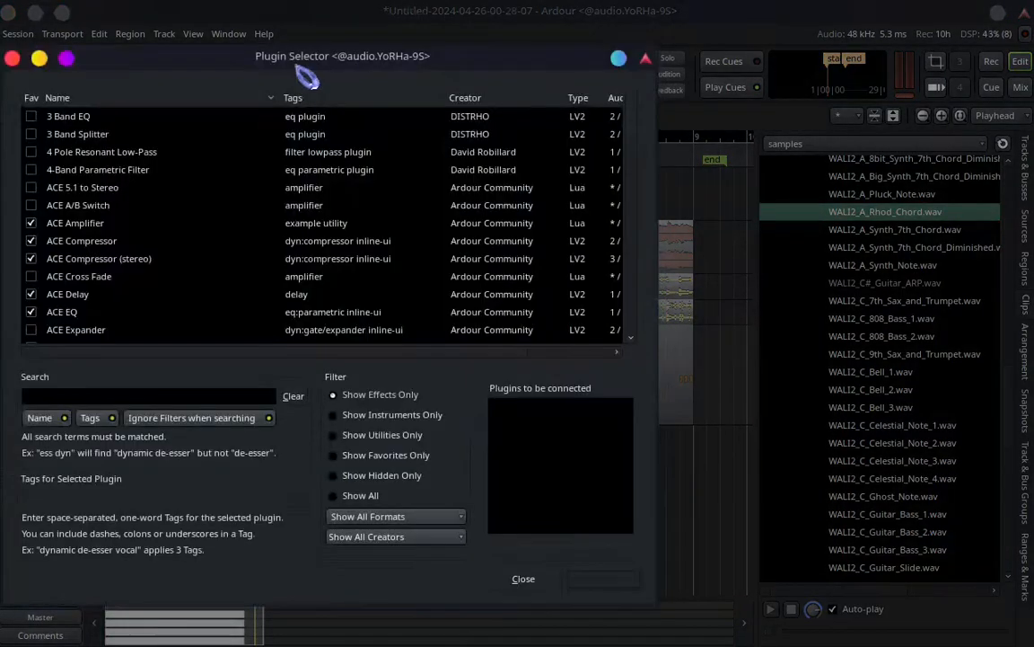
pyautogui.moveTo(278, 52); pyautogui.dragTo(588, 50)
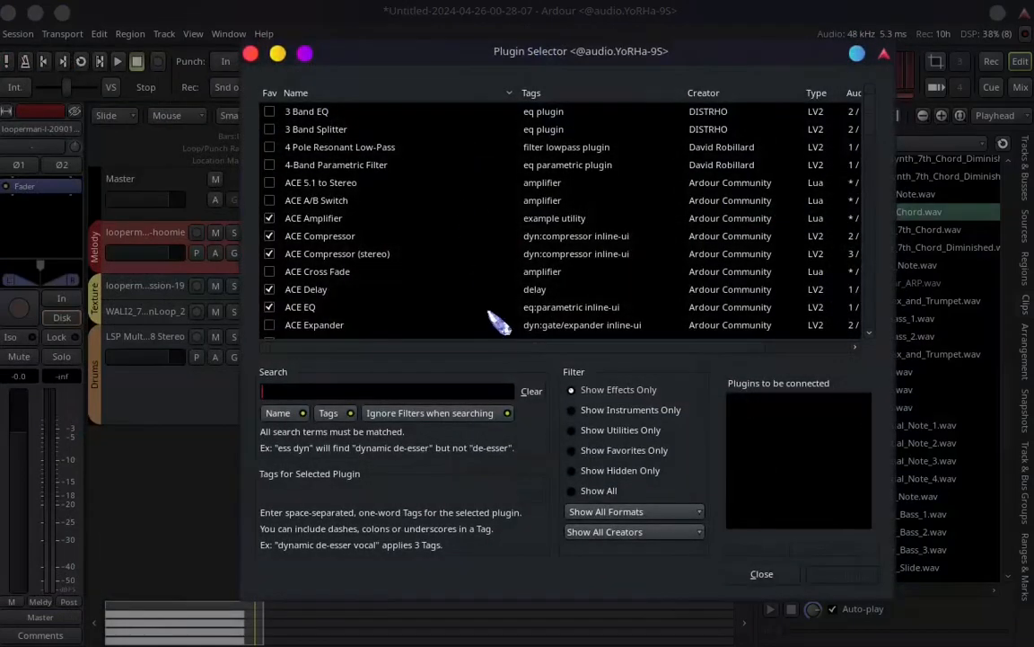
pyautogui.click(622, 409)
pyautogui.click(621, 392)
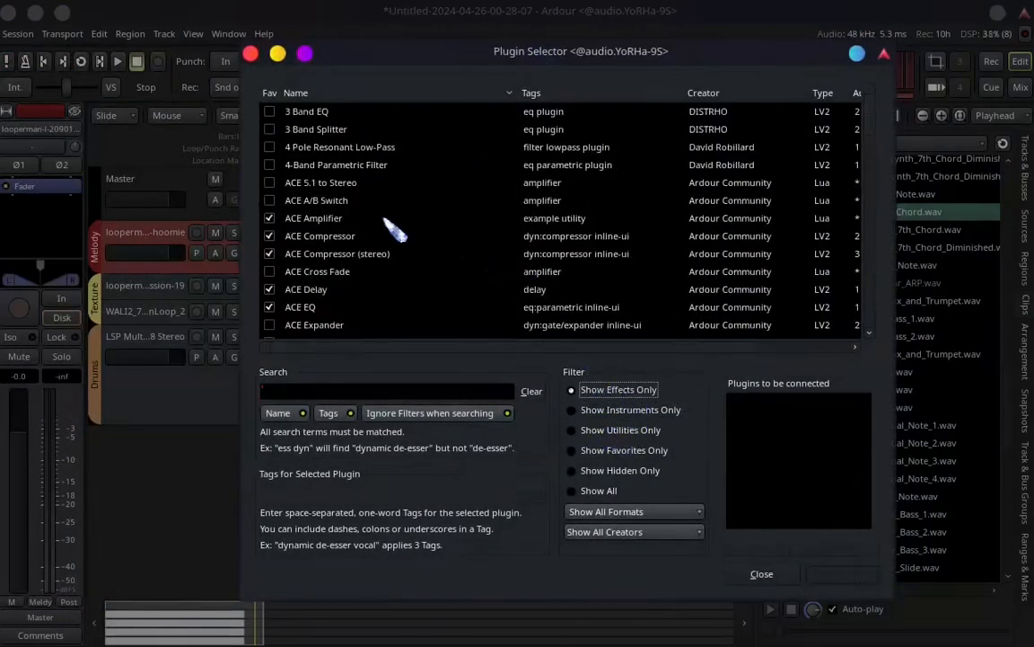
pyautogui.scroll(-3, 388, 215)
pyautogui.scroll(1, 381, 213)
pyautogui.scroll(2, 384, 218)
pyautogui.scroll(-5, 385, 218)
pyautogui.scroll(5, 385, 219)
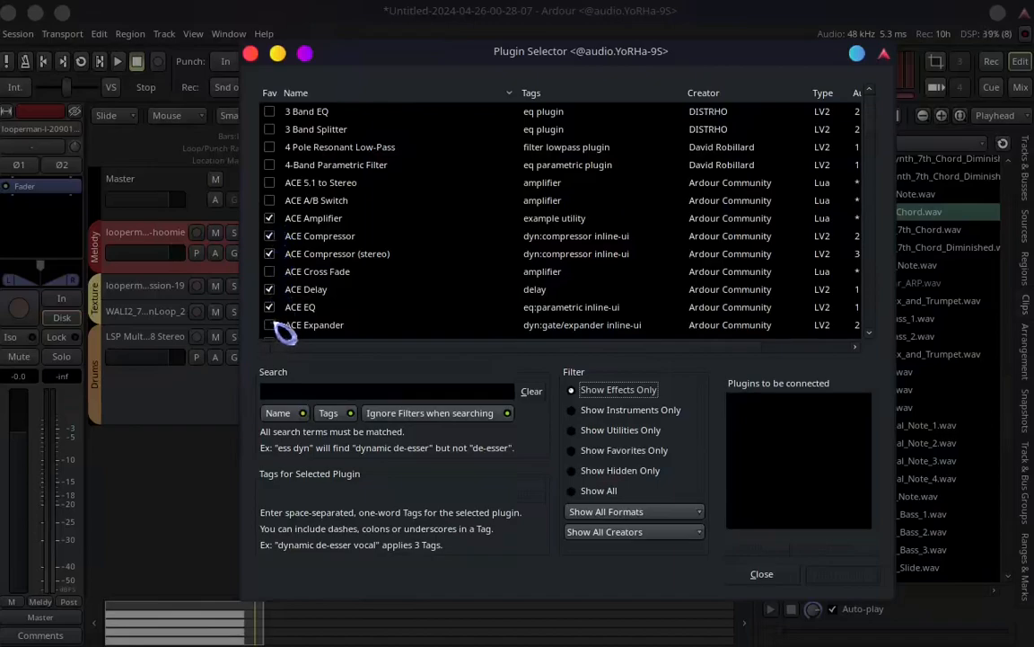
pyautogui.click(761, 573)
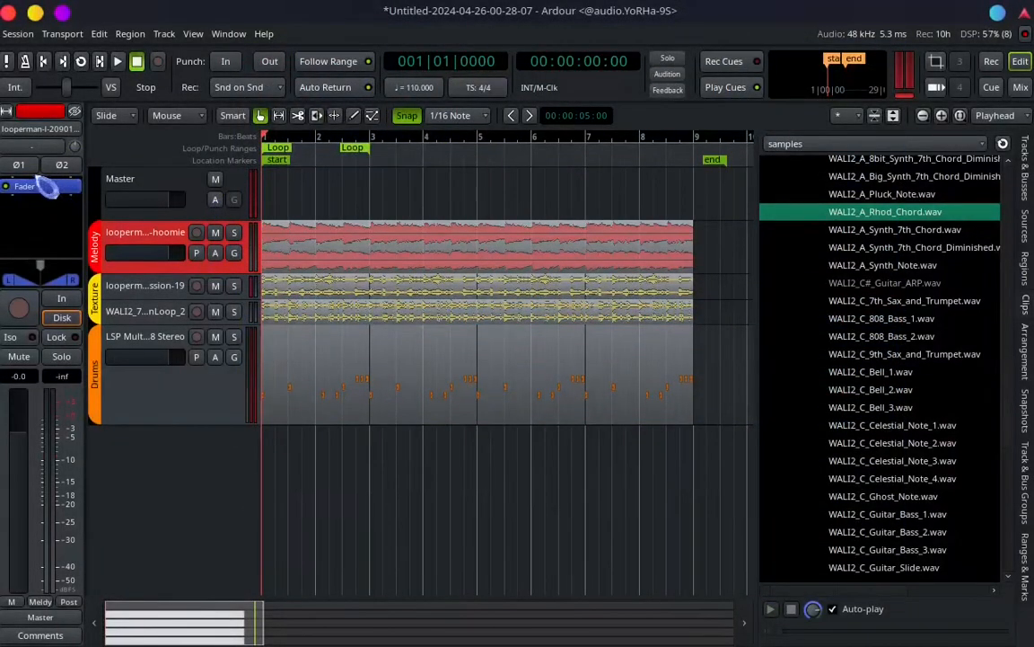
# Add the favourite Dragonfly Hall Reverb plugin to the Melody track ahead of the fader and close its settings window.
pyautogui.rightClick(50, 192)
pyautogui.moveTo(120, 298)
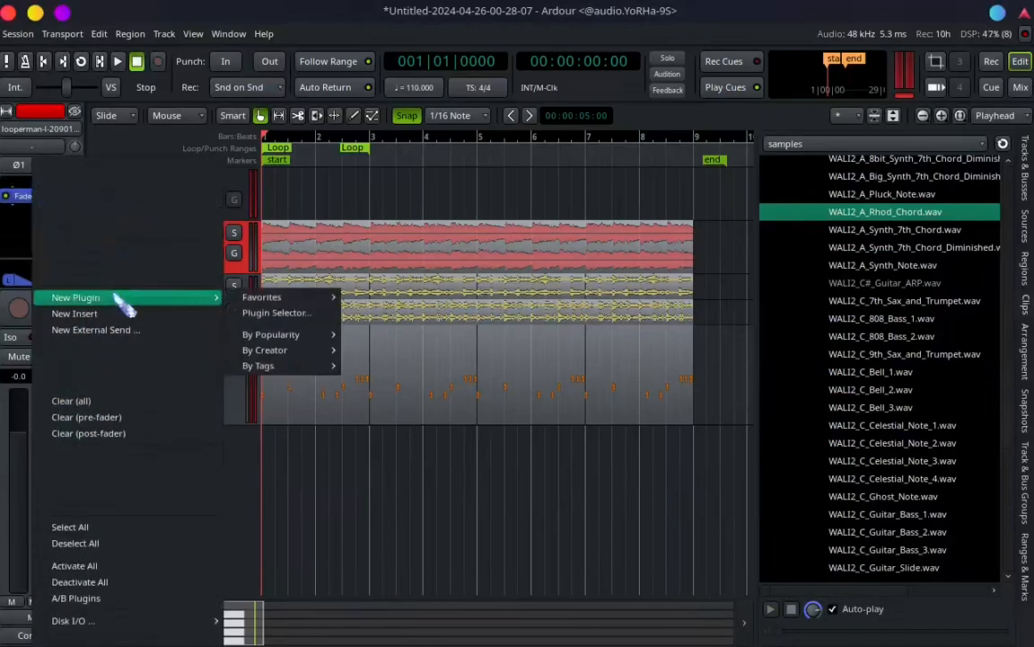
pyautogui.moveTo(266, 303)
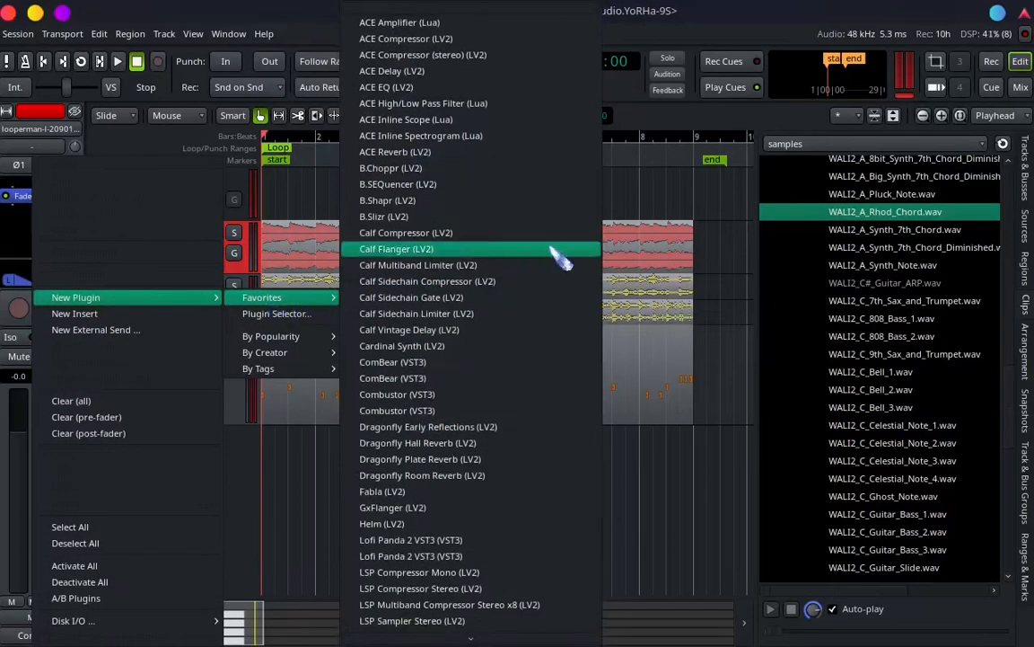
pyautogui.scroll(-3, 575, 316)
pyautogui.scroll(-7, 564, 310)
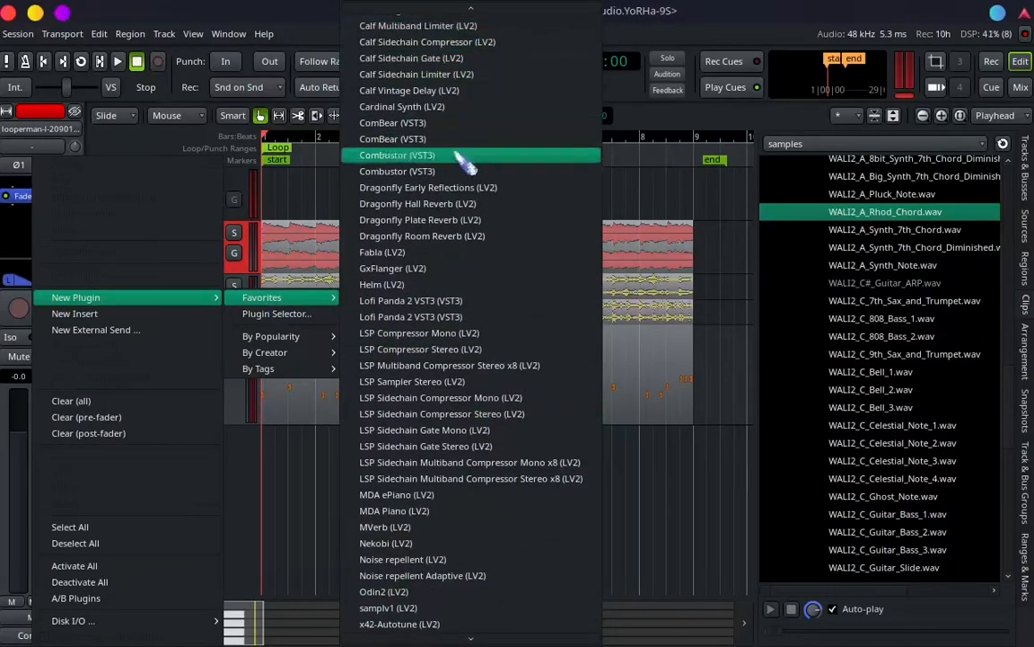
pyautogui.click(465, 207)
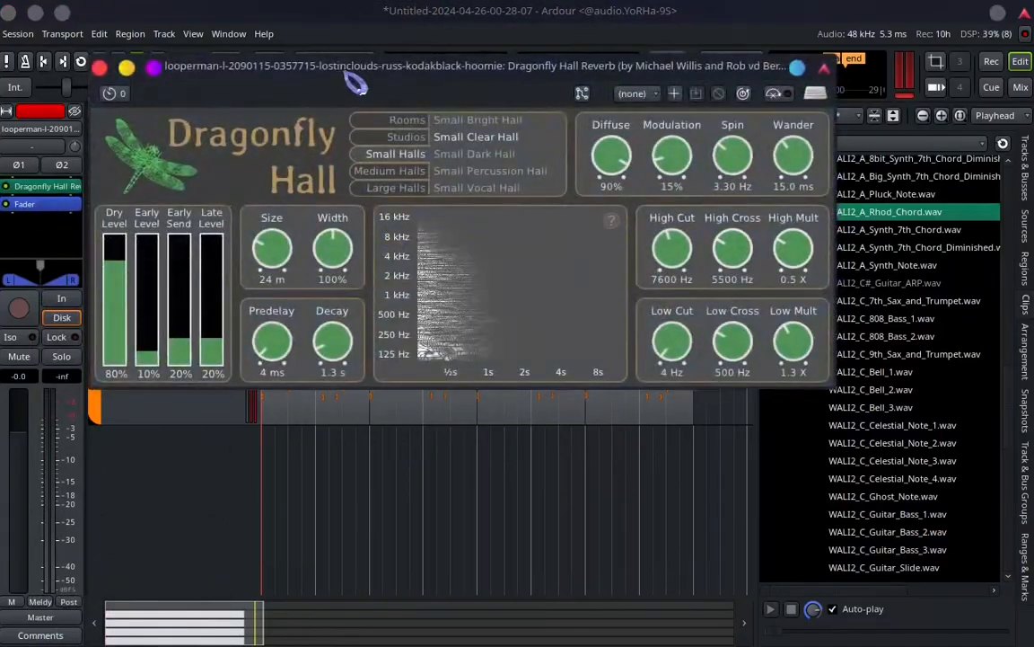
pyautogui.moveTo(372, 71); pyautogui.dragTo(436, 229)
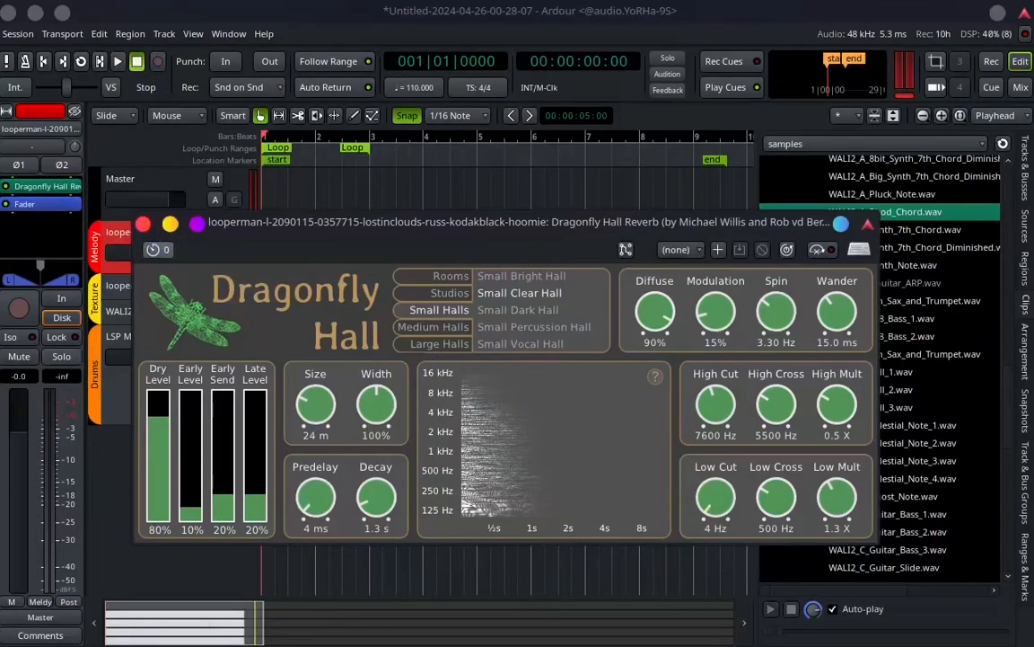
pyautogui.moveTo(295, 224); pyautogui.dragTo(351, 238)
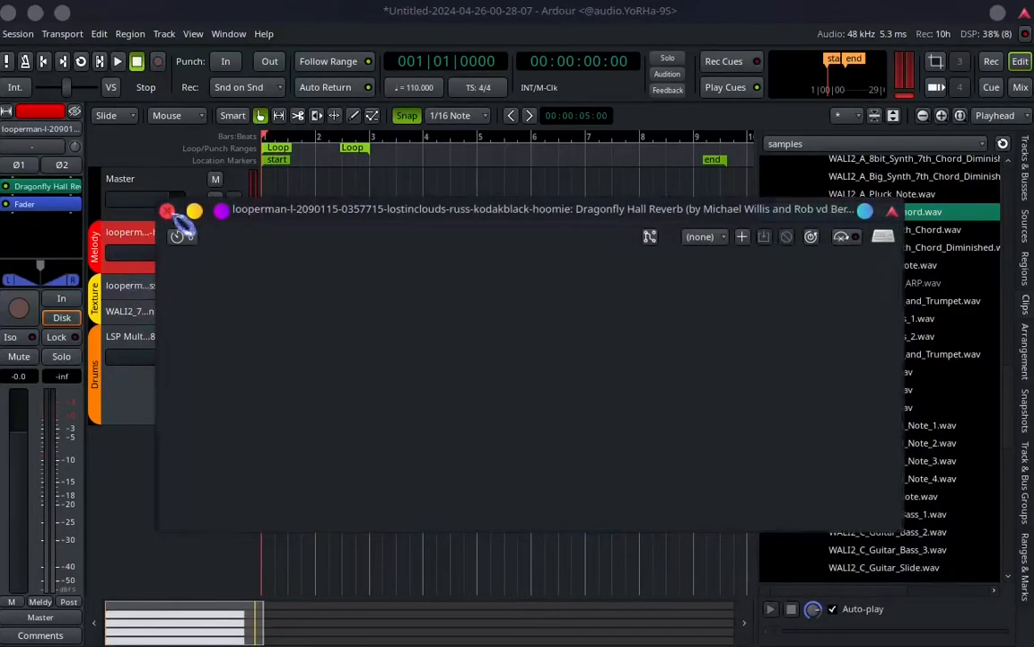
pyautogui.click(168, 212)
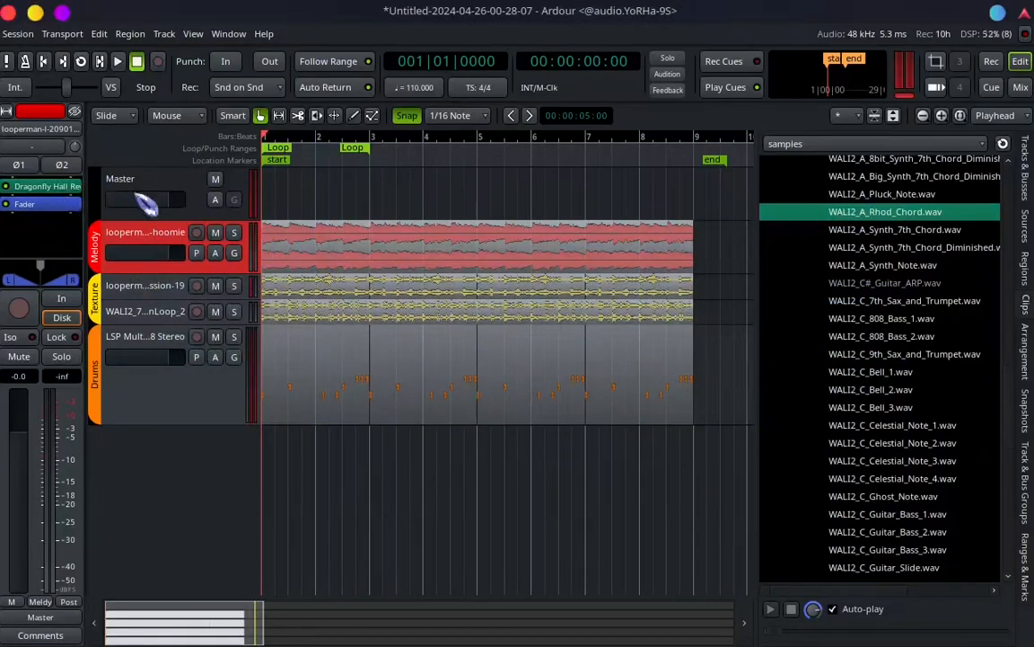
# Play the beat twice from the start to hear the reverb on the Melody track.
pyautogui.click(120, 62)
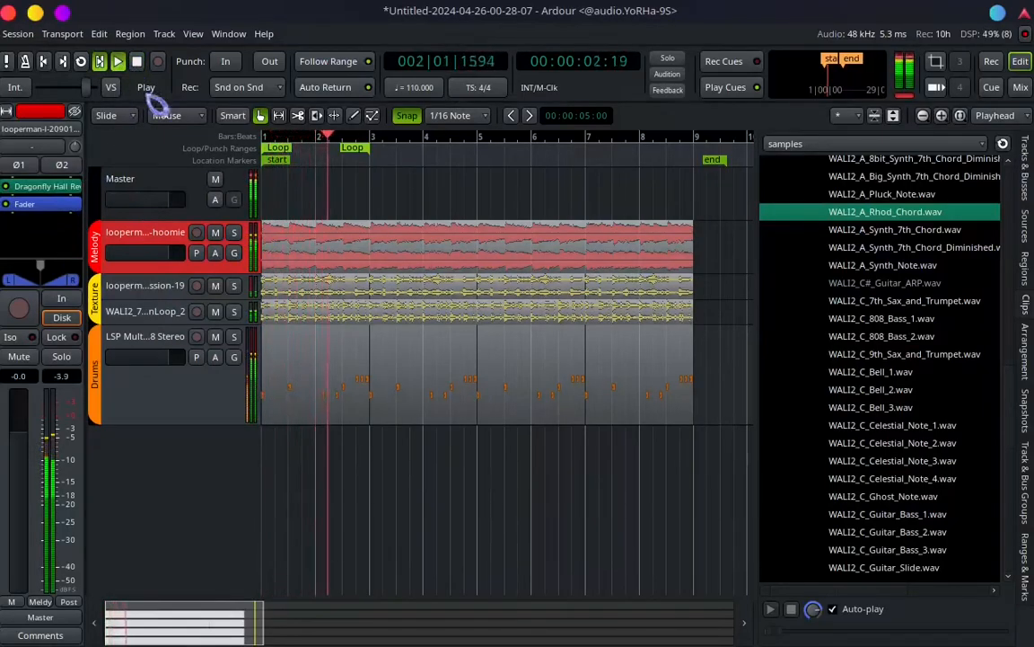
pyautogui.click(139, 62)
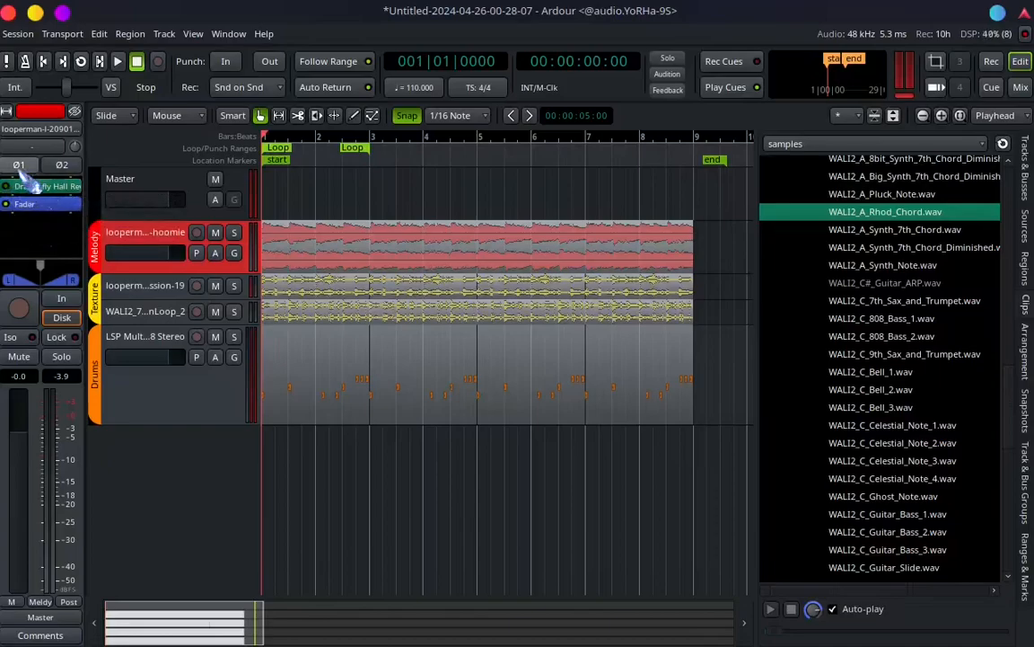
pyautogui.click(118, 62)
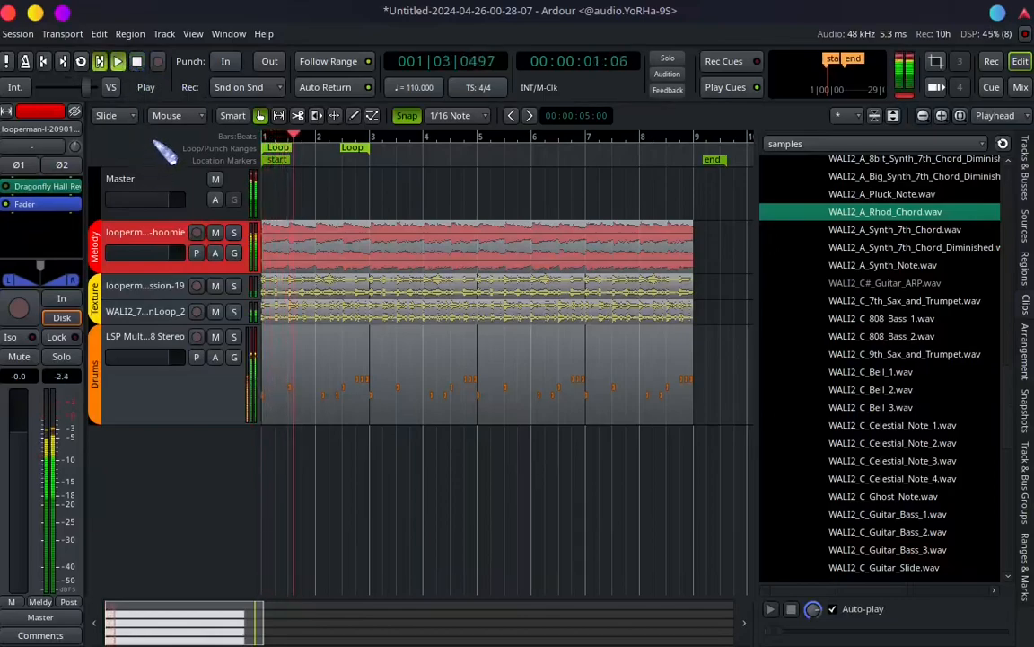
pyautogui.click(137, 62)
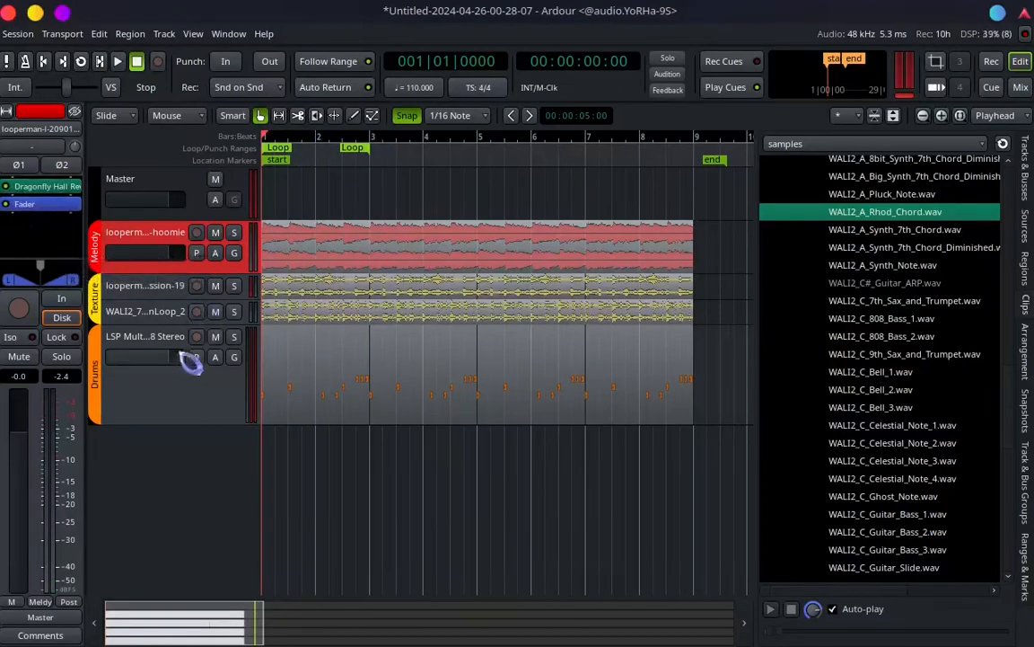
# Insert the favourite x42-eq Parametric Equalizer Stereo on the Drums track between the LSP Multi-Sampler and the ACE Compressor.
pyautogui.click(205, 393)
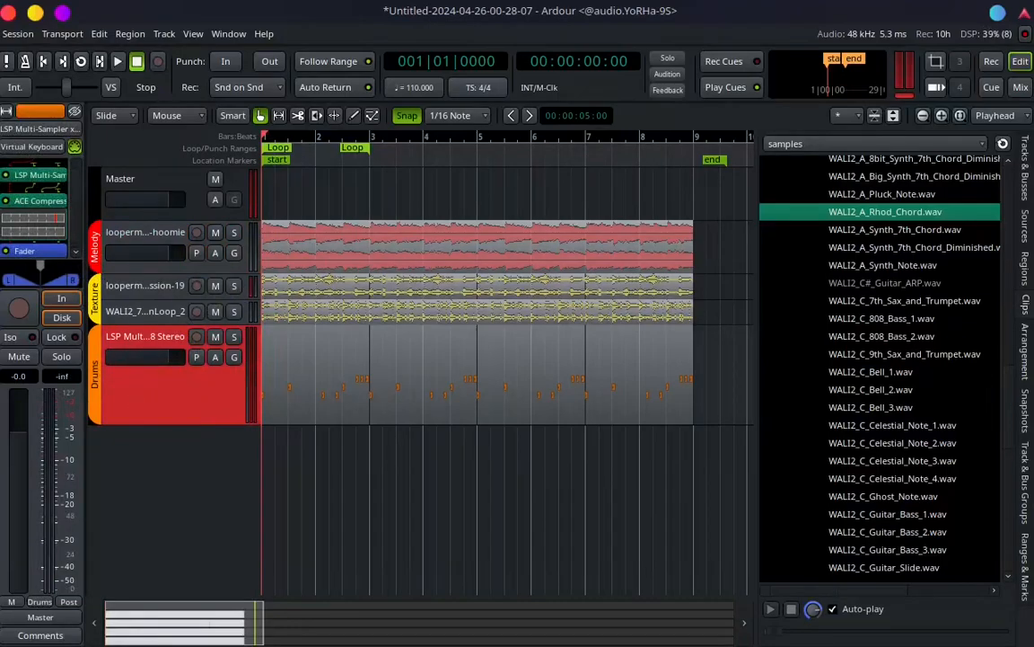
pyautogui.rightClick(54, 205)
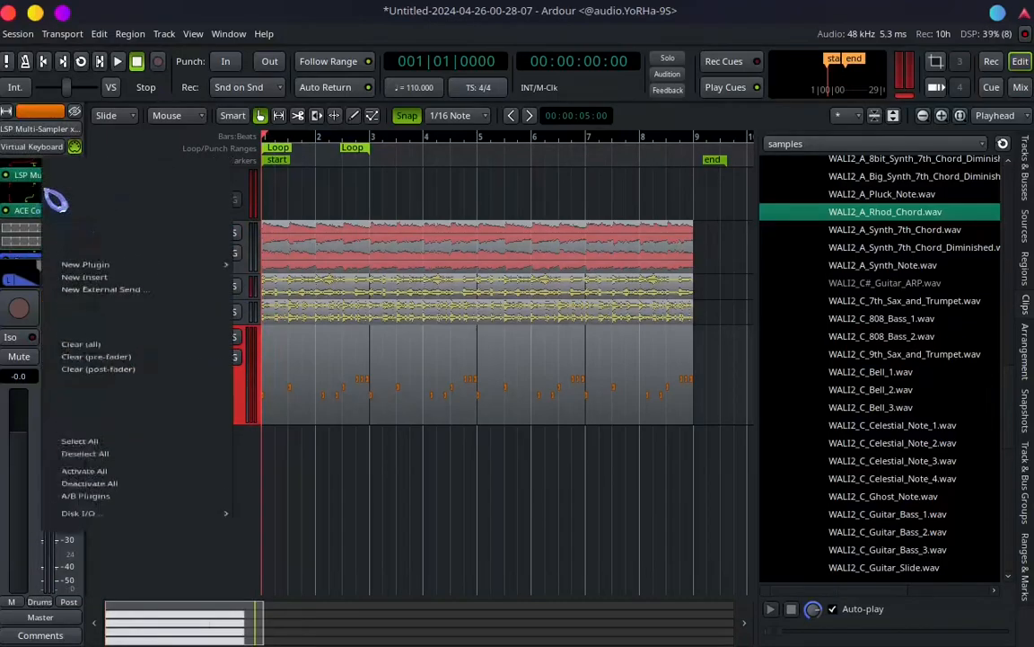
pyautogui.moveTo(104, 298)
pyautogui.moveTo(269, 299)
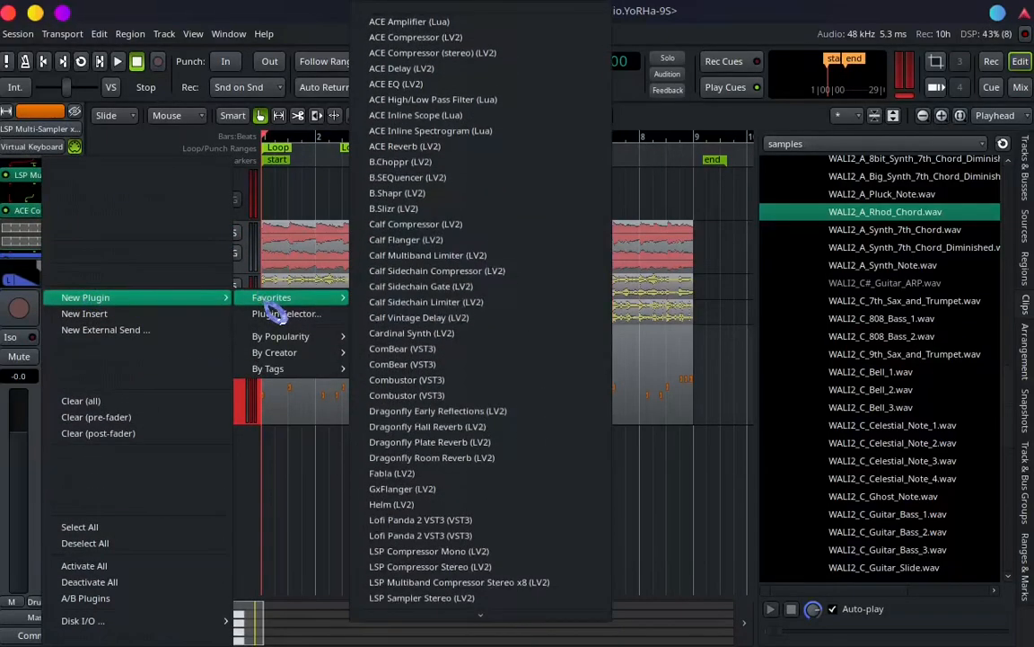
pyautogui.scroll(-5, 399, 449)
pyautogui.scroll(-6, 462, 456)
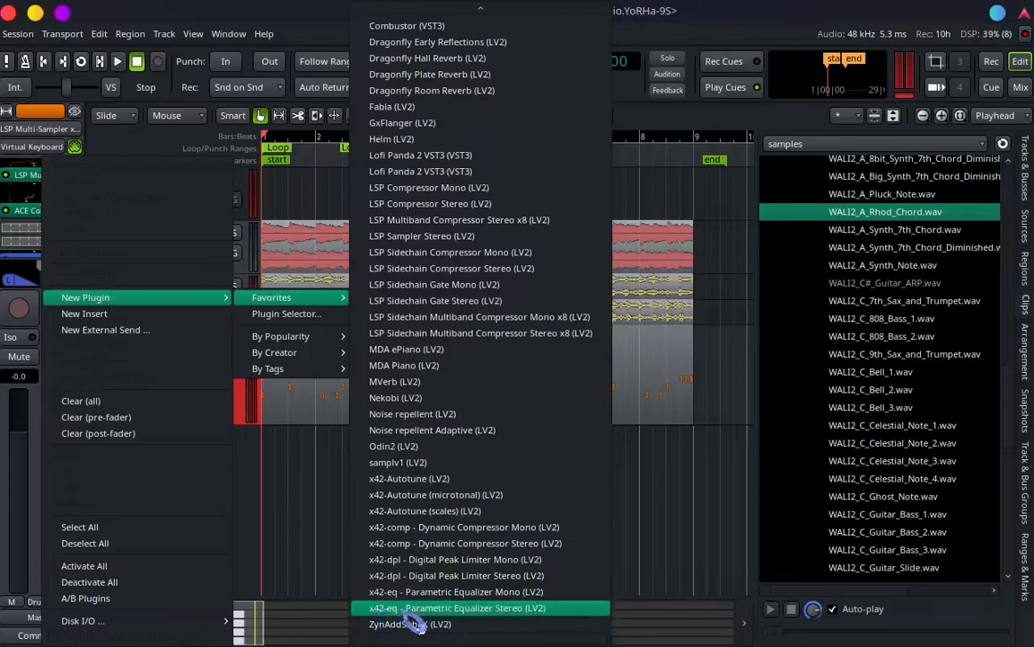
pyautogui.click(444, 611)
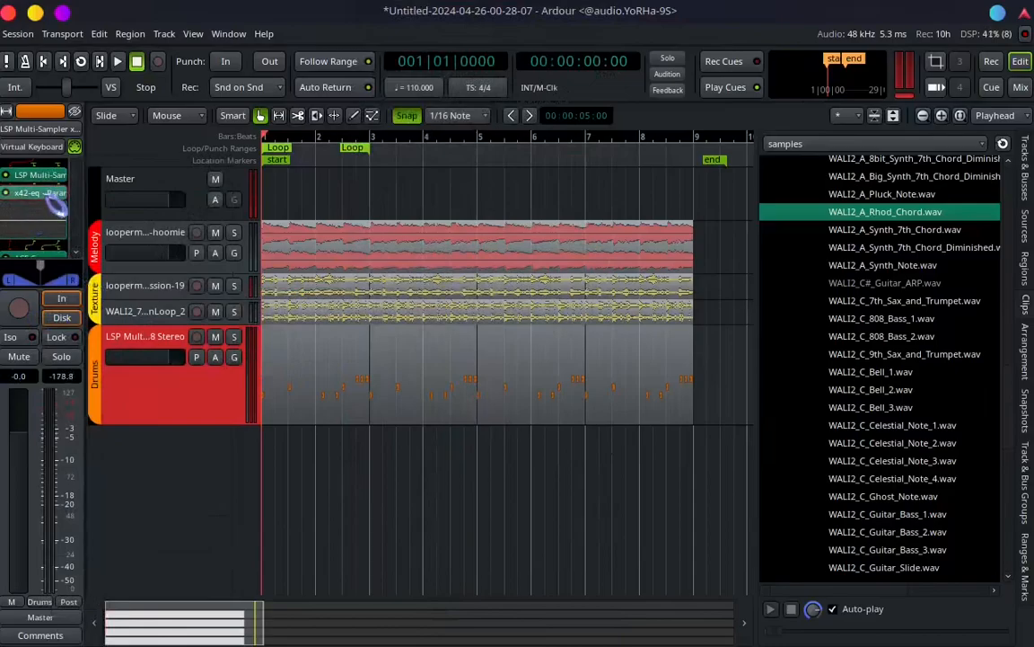
# Open the drum equalizer, set its spectrum display to Spec, try the Hist display during playback and return to Spec.
pyautogui.doubleClick(56, 194)
pyautogui.moveTo(273, 20); pyautogui.dragTo(564, 155)
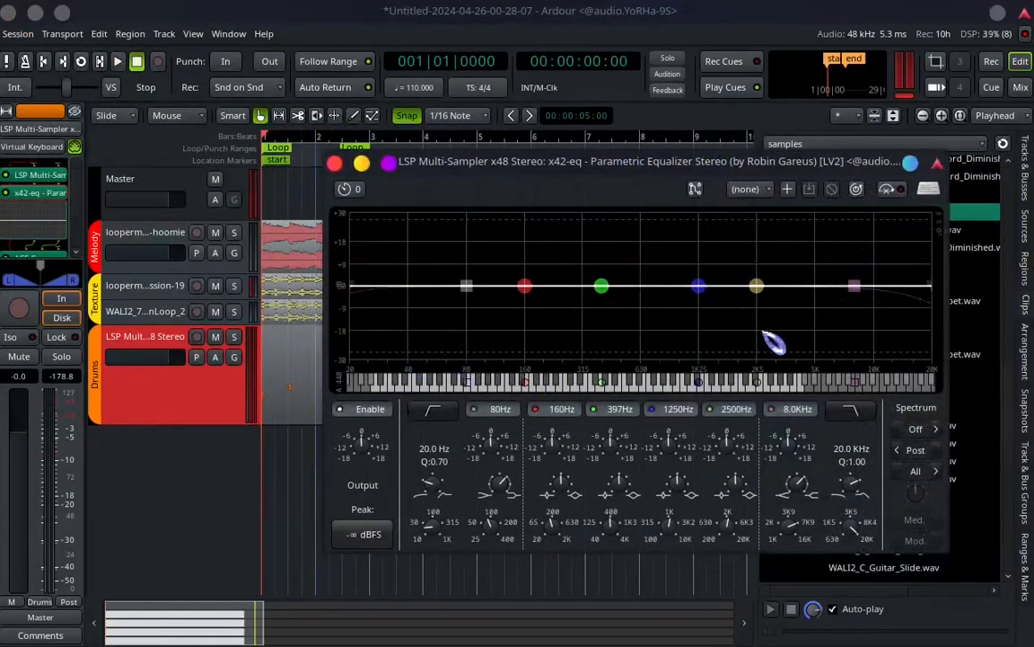
pyautogui.click(936, 429)
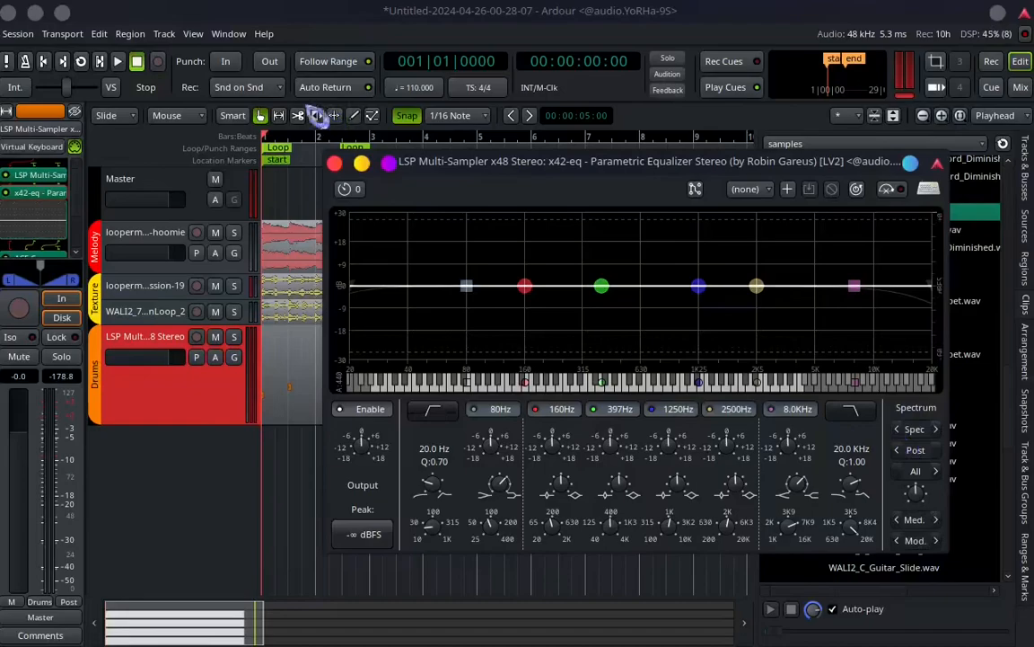
pyautogui.click(117, 61)
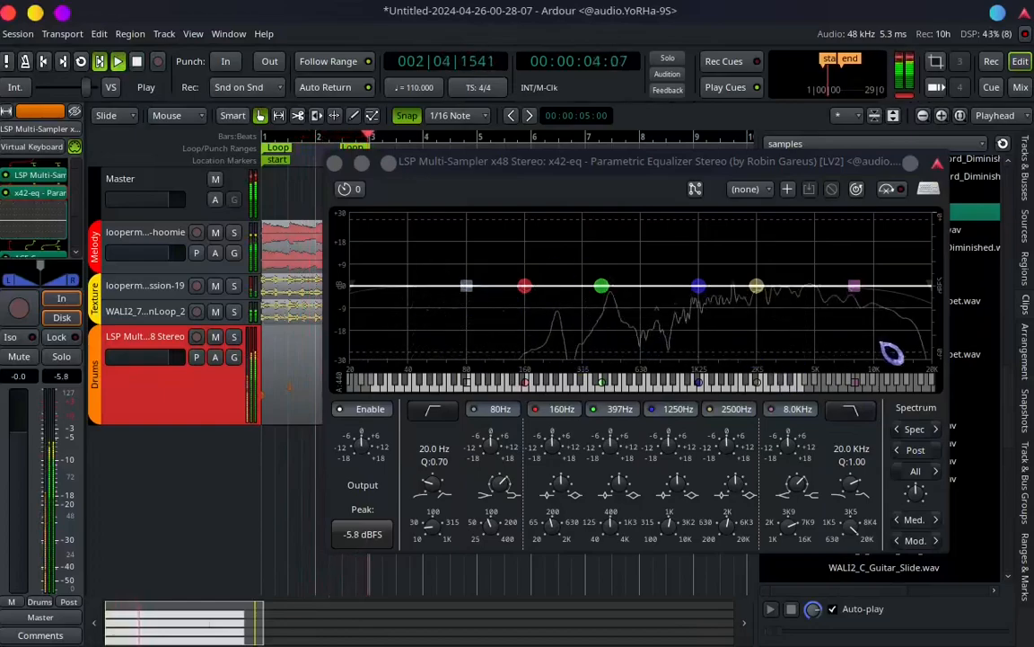
pyautogui.click(937, 428)
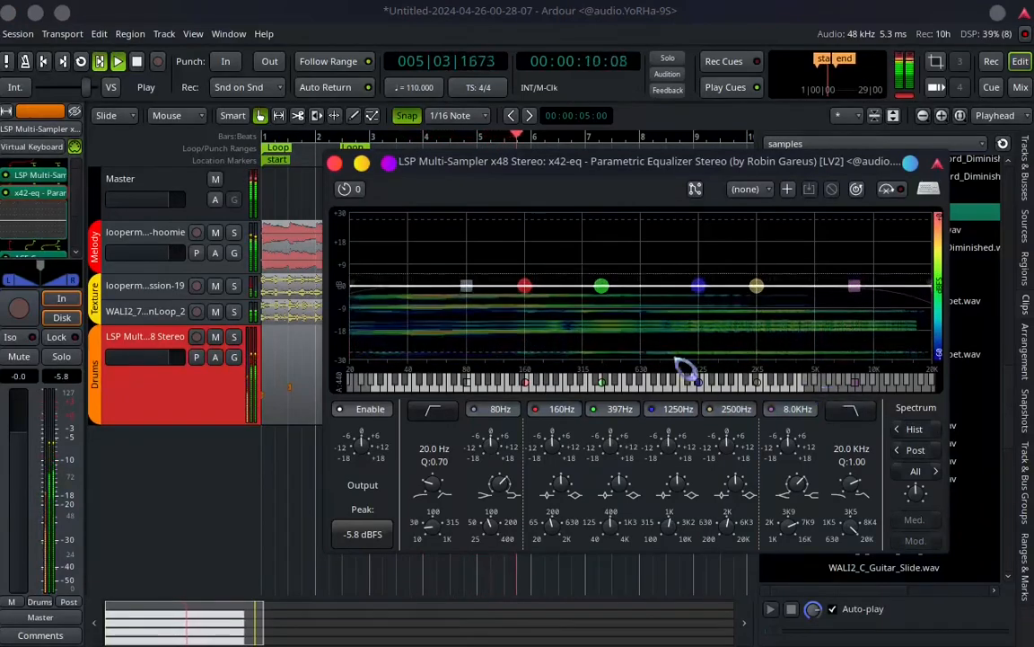
pyautogui.press('space')
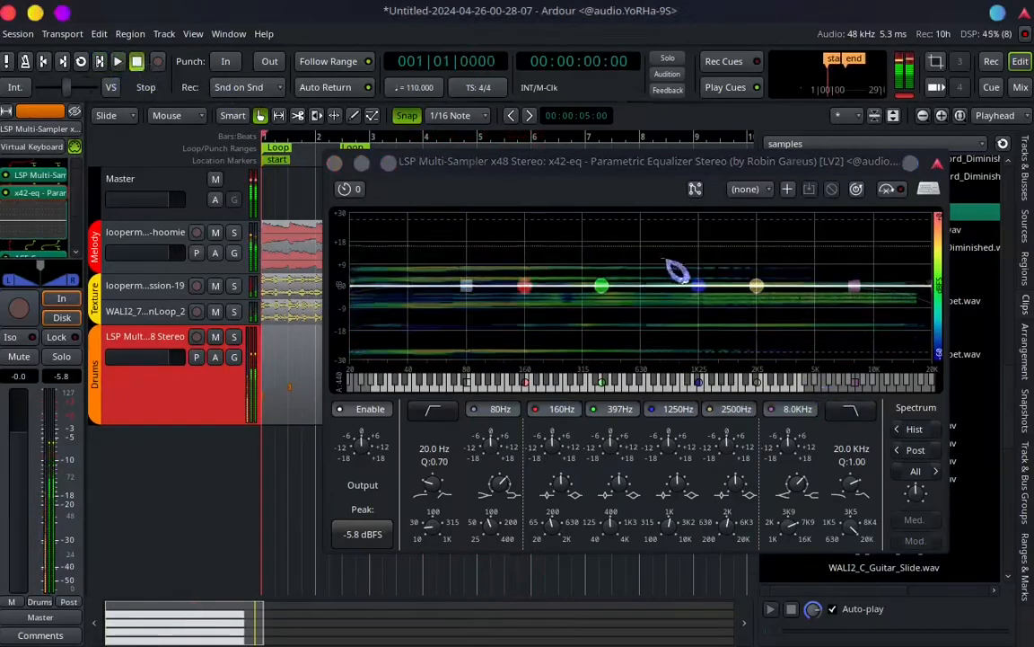
pyautogui.click(896, 429)
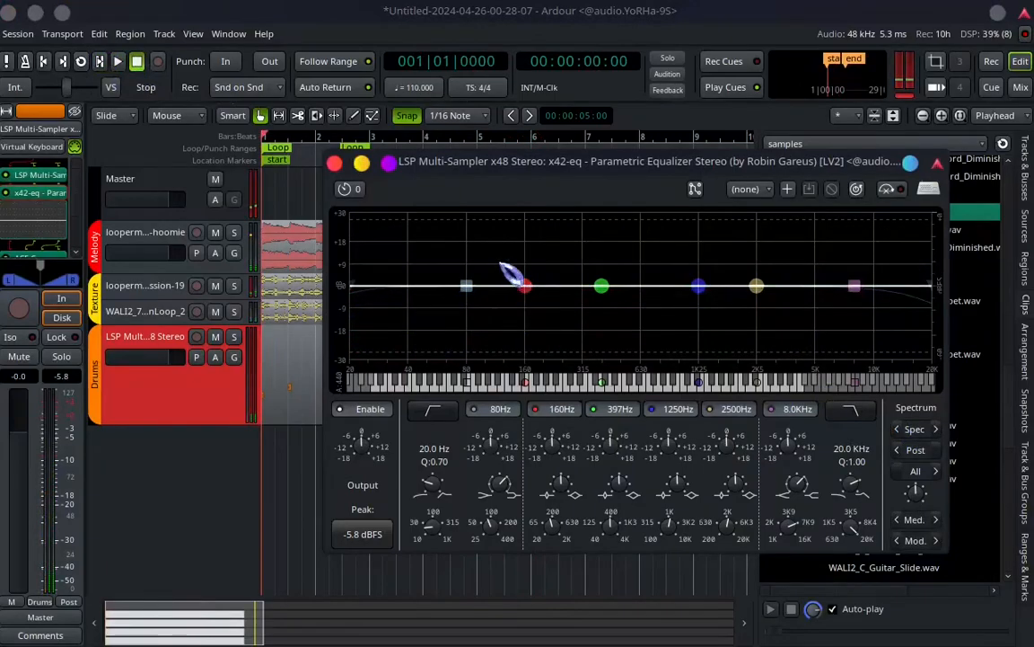
# During playback, boost the drum equalizer's low shelf at 105 Hz and its bands at 150 Hz and 2726 Hz, close it and stop playback.
pyautogui.click(118, 61)
pyautogui.moveTo(526, 288)
pyautogui.mouseDown()
pyautogui.moveTo(536, 286)
pyautogui.moveTo(524, 270)
pyautogui.moveTo(485, 278)
pyautogui.moveTo(523, 267)
pyautogui.mouseUp()
pyautogui.moveTo(751, 299); pyautogui.dragTo(773, 286)
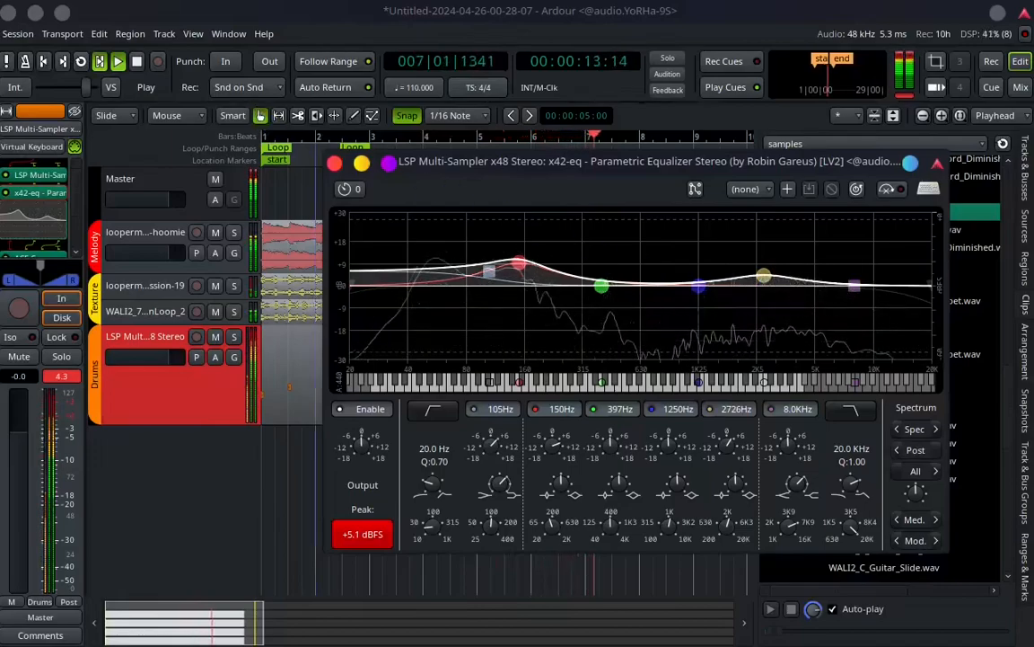
pyautogui.click(335, 163)
pyautogui.click(138, 62)
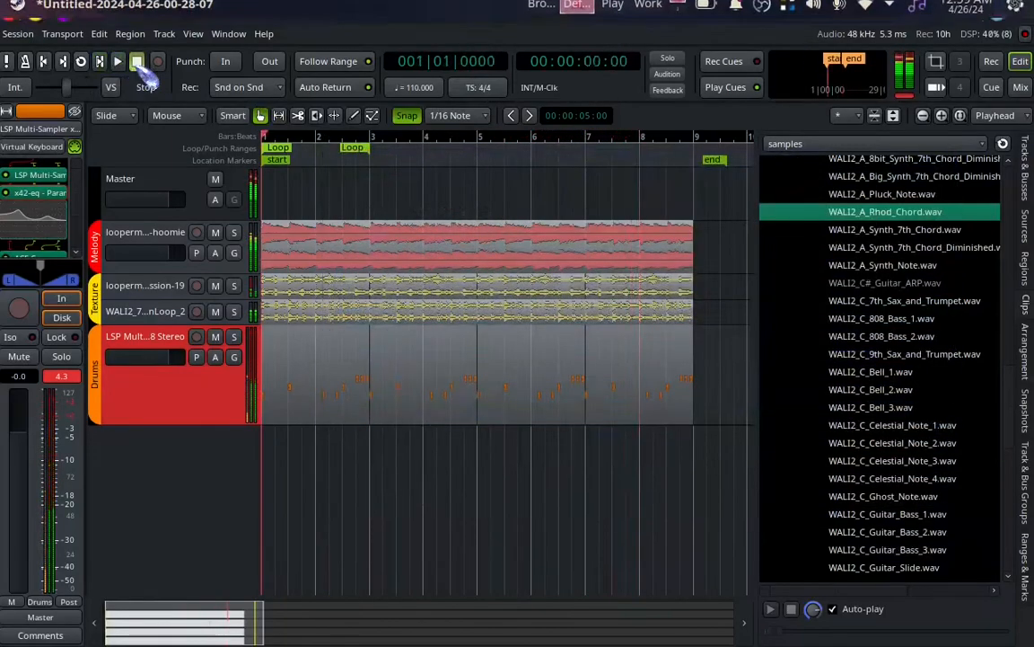
pyautogui.scroll(-2, 63, 232)
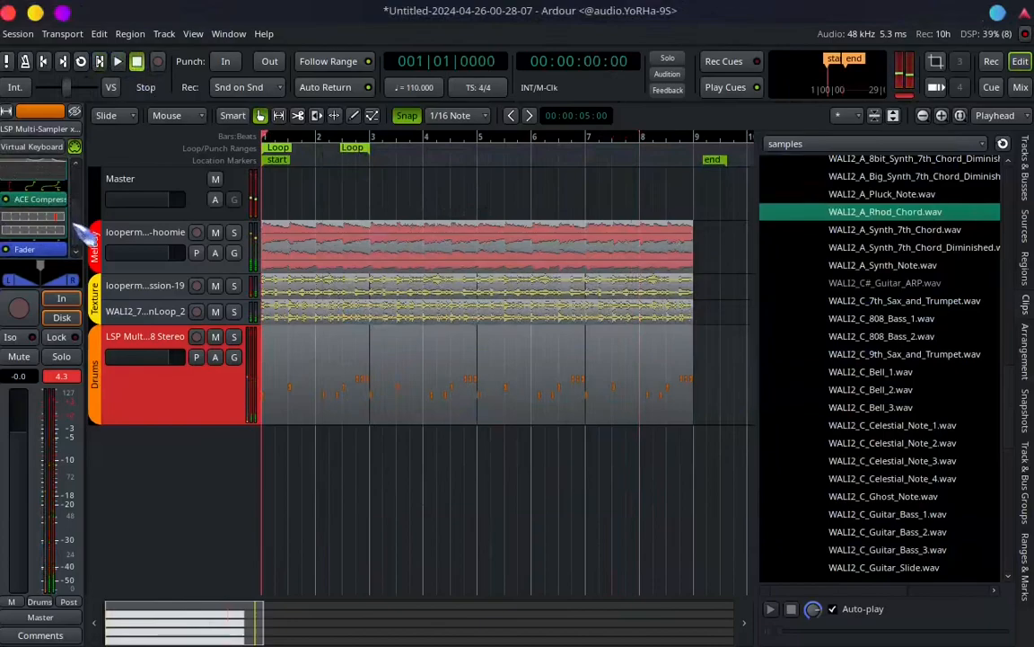
# View the ACE Compressor's settings on the Drums track, close it and play the beat from the start.
pyautogui.doubleClick(39, 200)
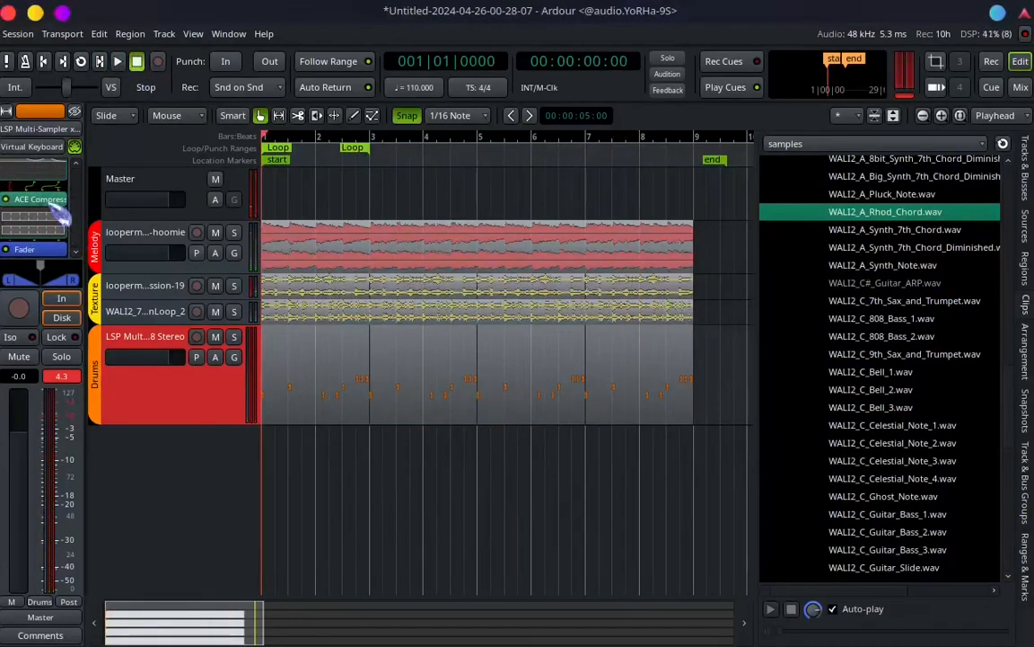
pyautogui.moveTo(241, 40); pyautogui.dragTo(599, 140)
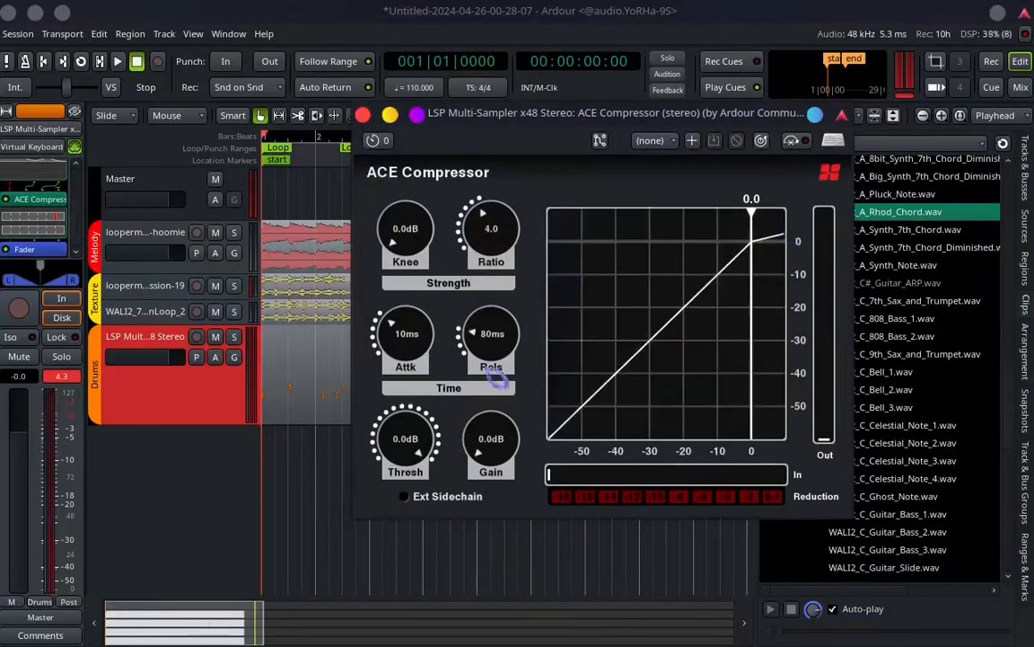
pyautogui.click(363, 116)
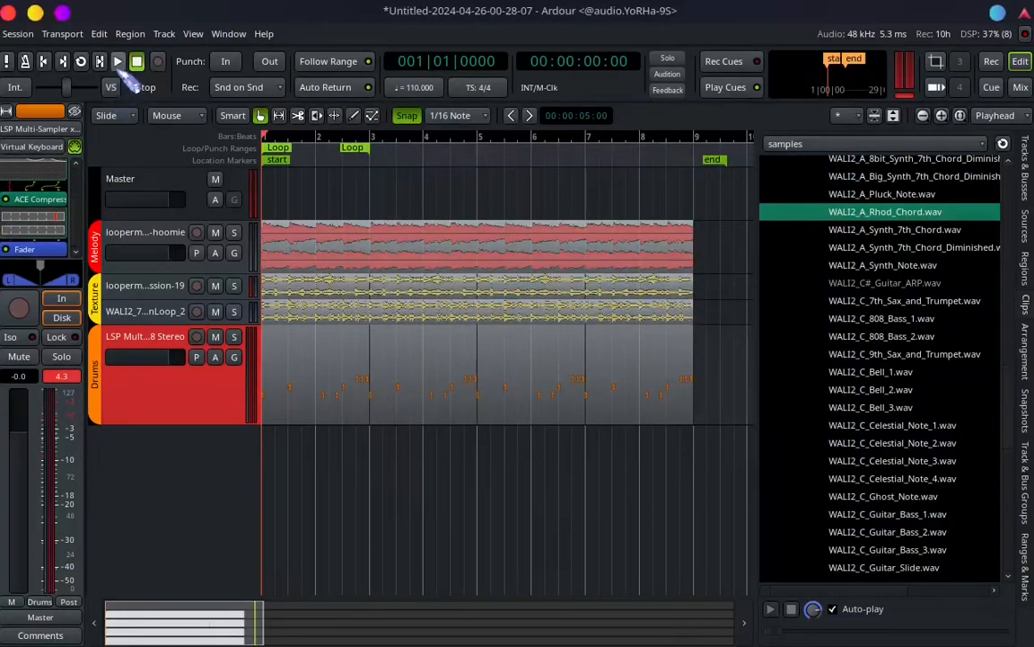
pyautogui.press('space')
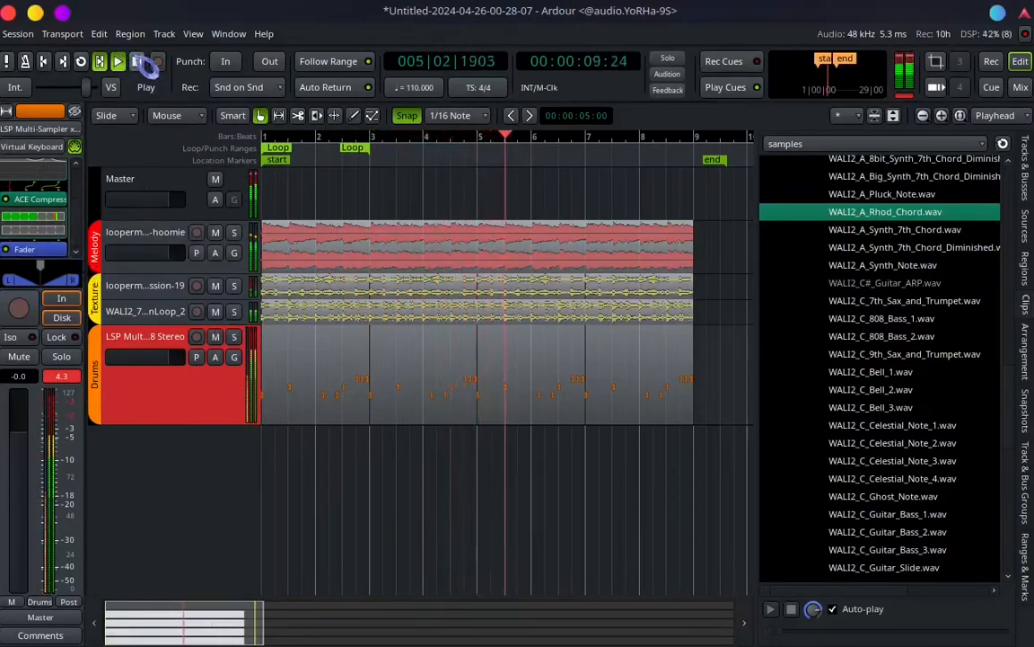
pyautogui.click(139, 61)
pyautogui.scroll(3, 43, 221)
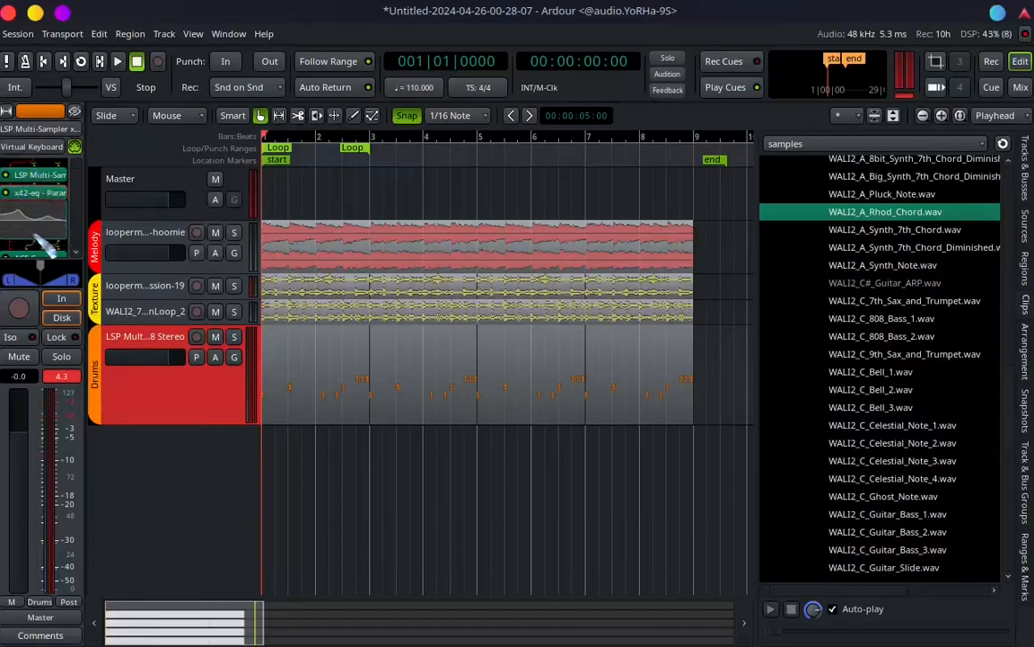
# Show the x42-eq Gain automation lane under the Drums track and draw a wavy gain curve from bar 1 to bar 4.
pyautogui.click(215, 357)
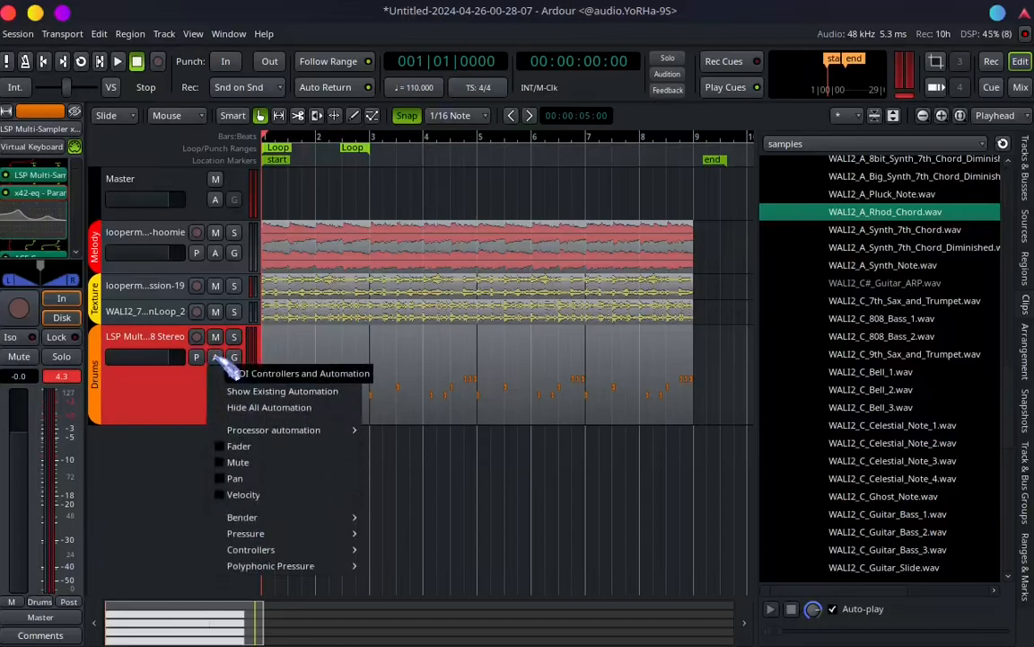
pyautogui.moveTo(290, 434)
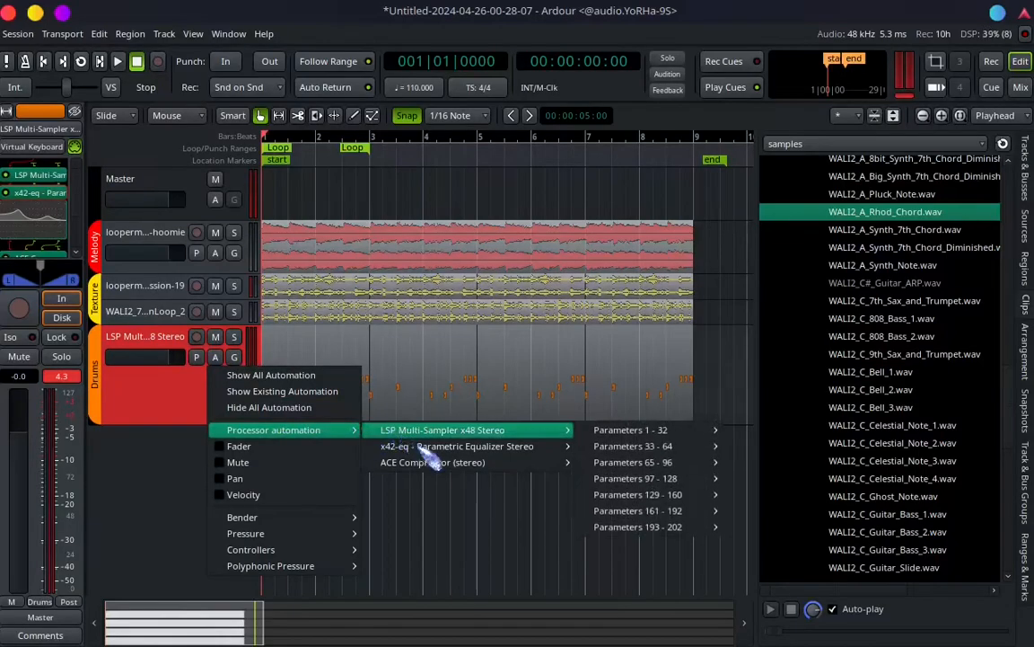
pyautogui.moveTo(420, 453)
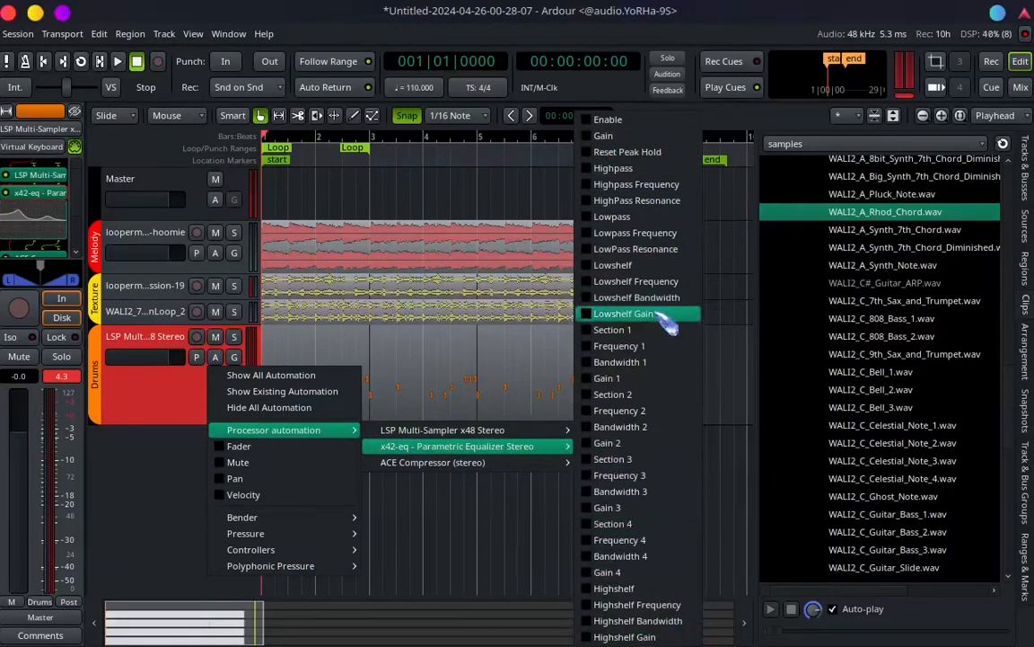
pyautogui.click(639, 140)
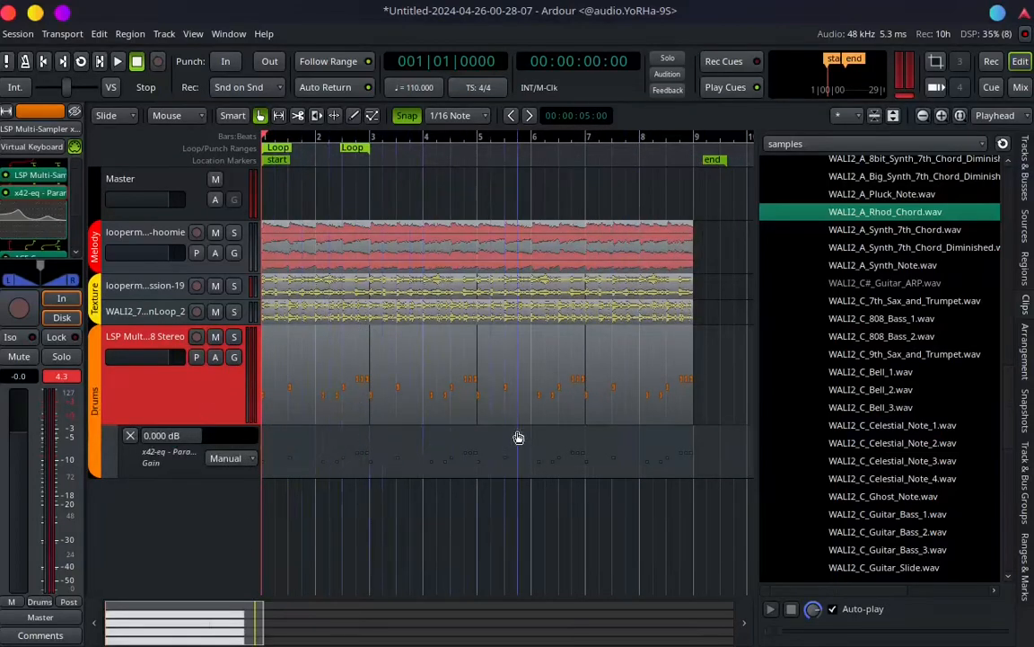
pyautogui.click(353, 115)
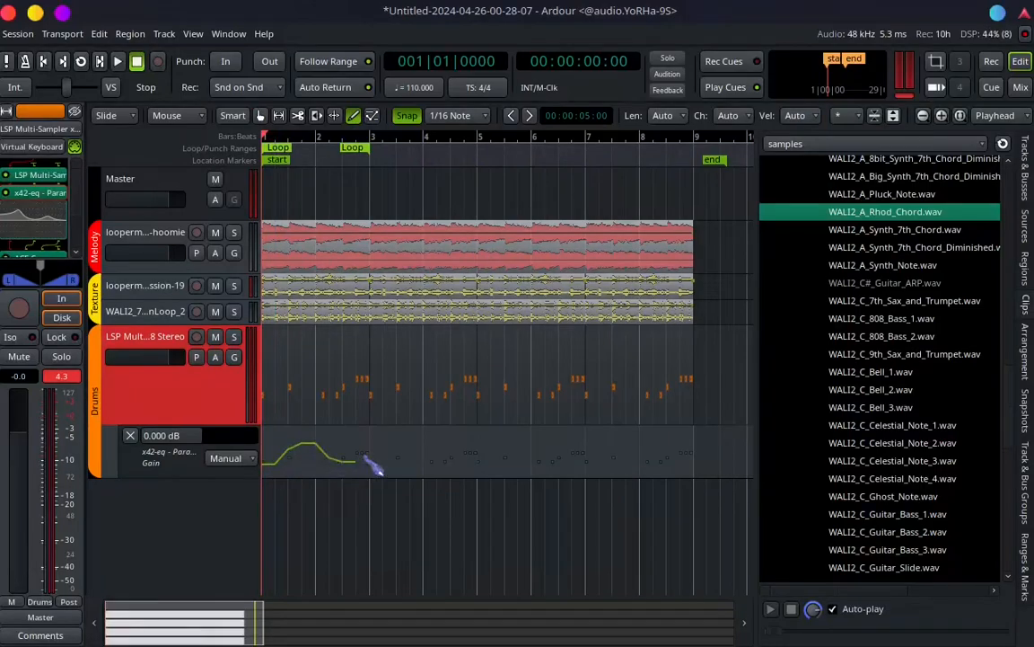
pyautogui.moveTo(403, 445); pyautogui.dragTo(424, 451)
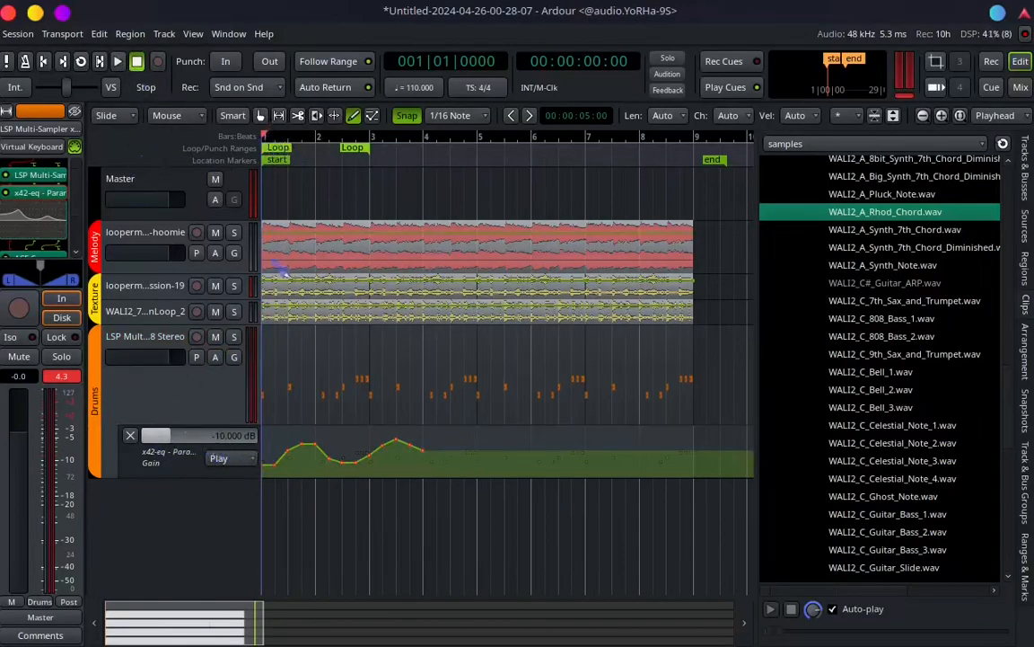
# Play the beat from the start to hear the equalizer gain automation, stop playback and hide the automation lane.
pyautogui.click(118, 61)
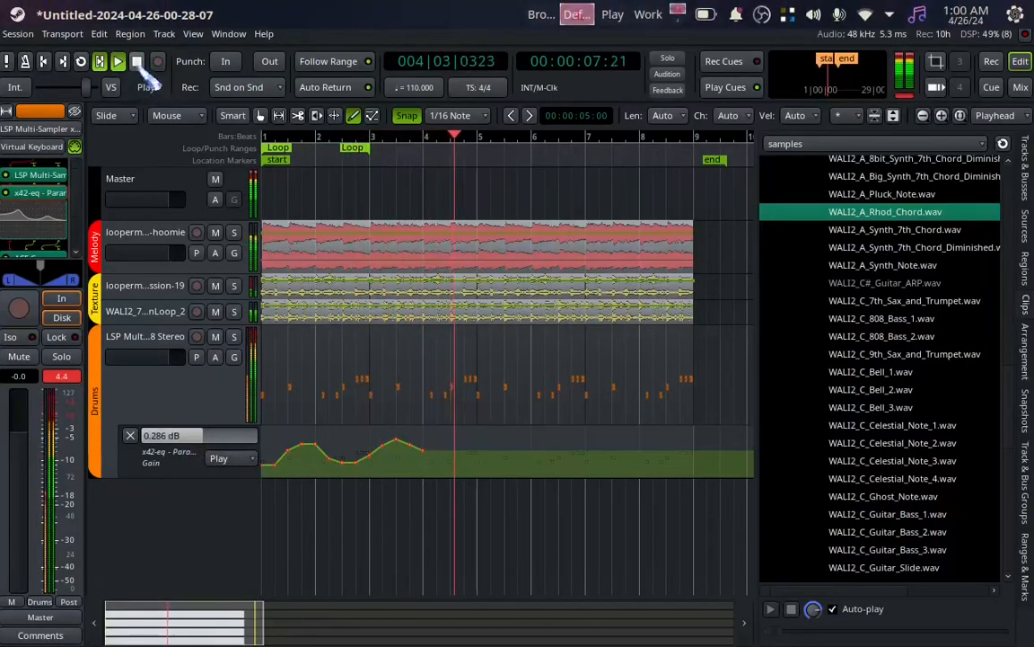
pyautogui.press('space')
pyautogui.click(131, 436)
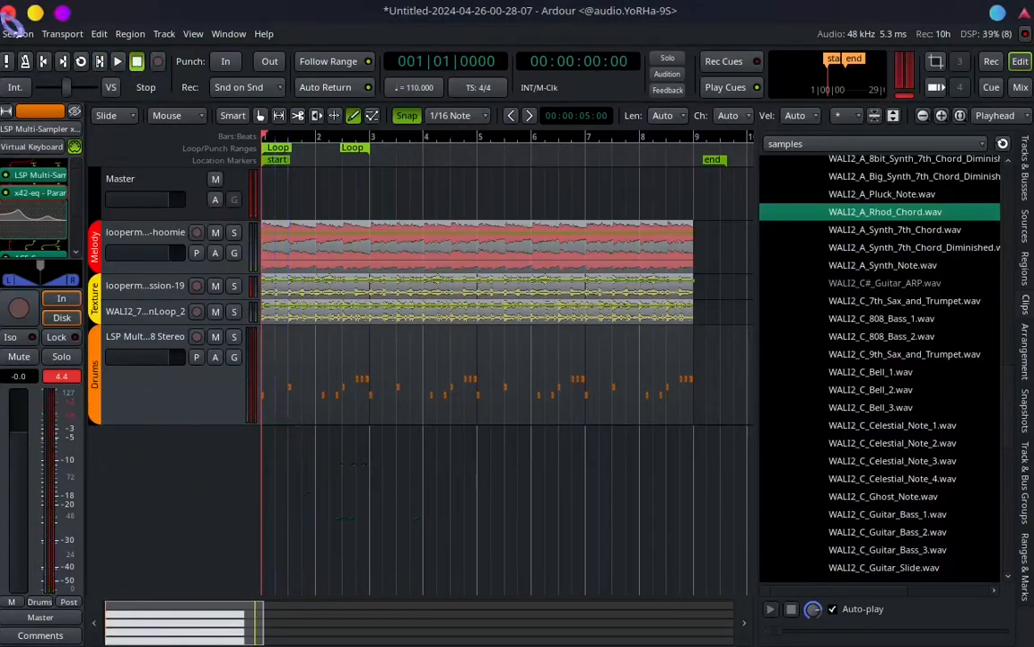
# Show the Drums track's x42-eq Gain automation lane again and delete all the drawn automation points.
pyautogui.click(218, 357)
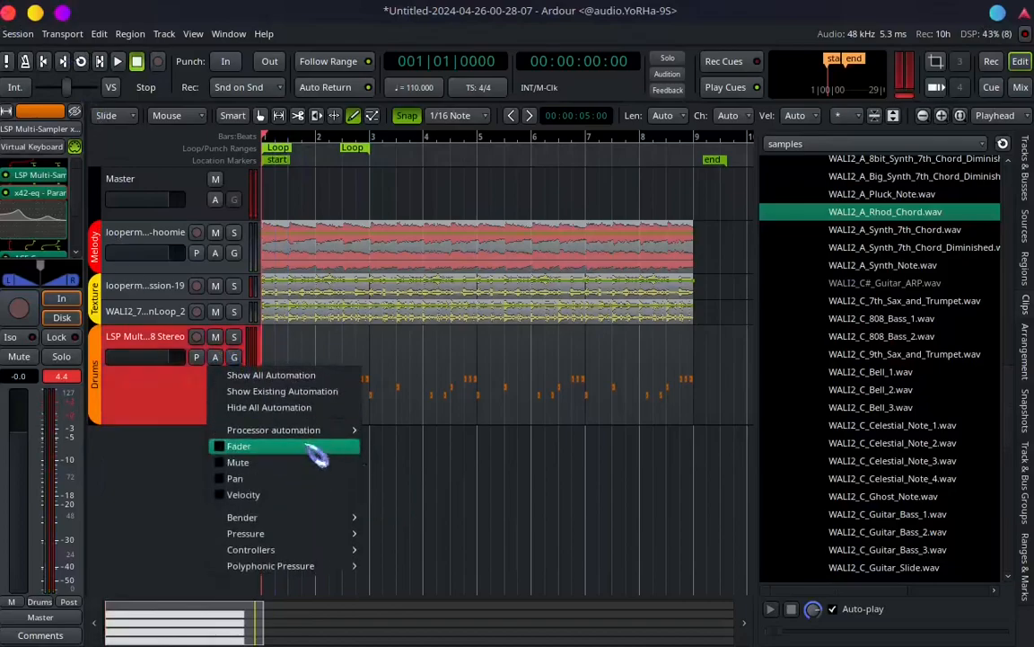
pyautogui.moveTo(328, 431)
pyautogui.moveTo(467, 449)
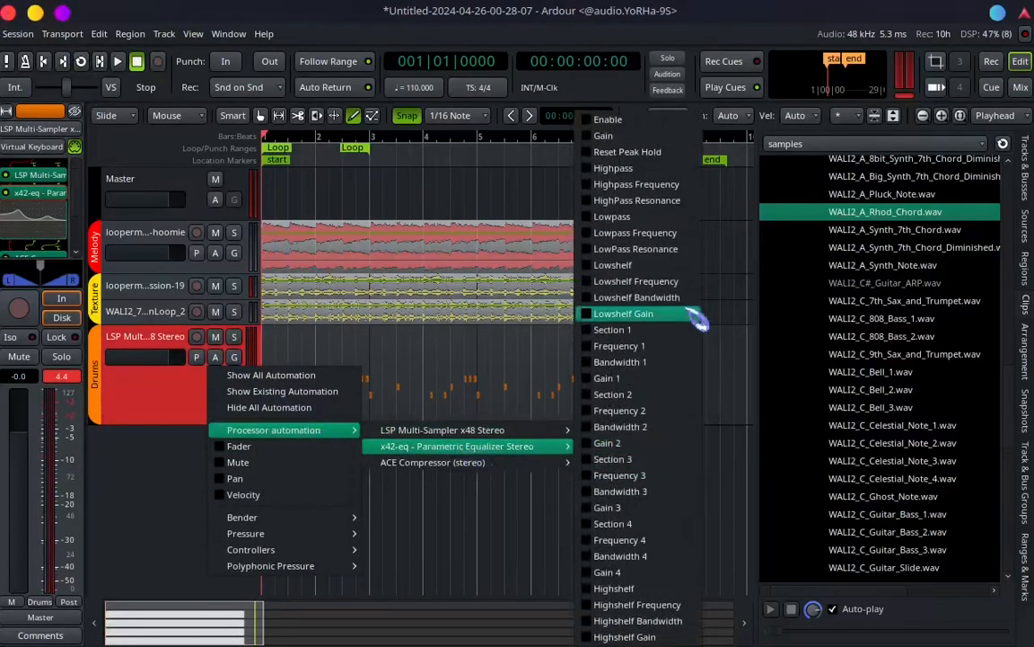
pyautogui.click(629, 135)
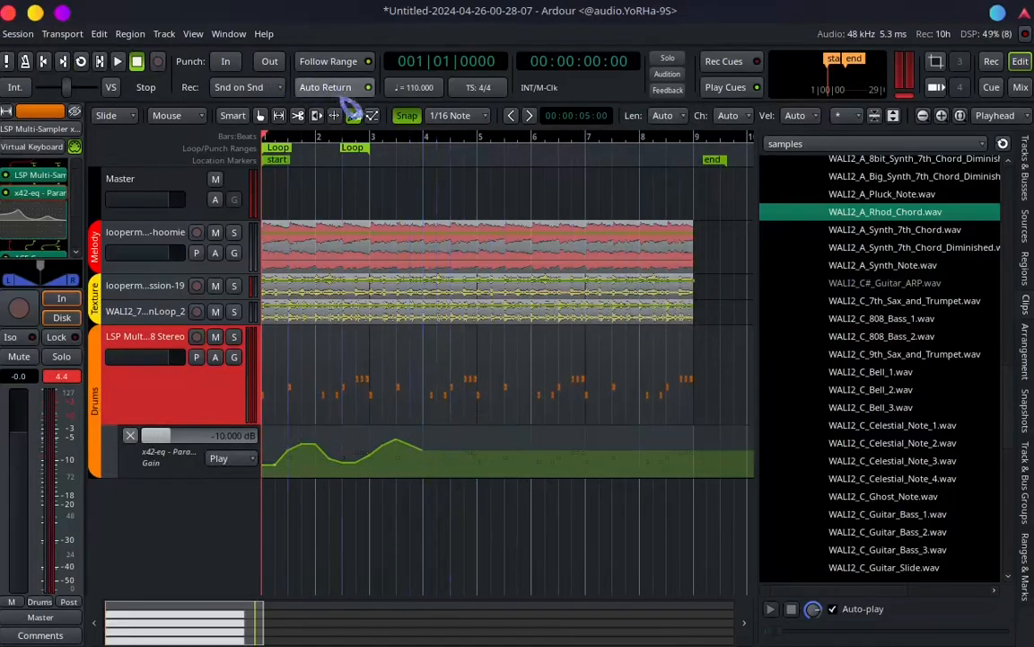
pyautogui.click(371, 114)
pyautogui.moveTo(434, 468); pyautogui.dragTo(261, 445)
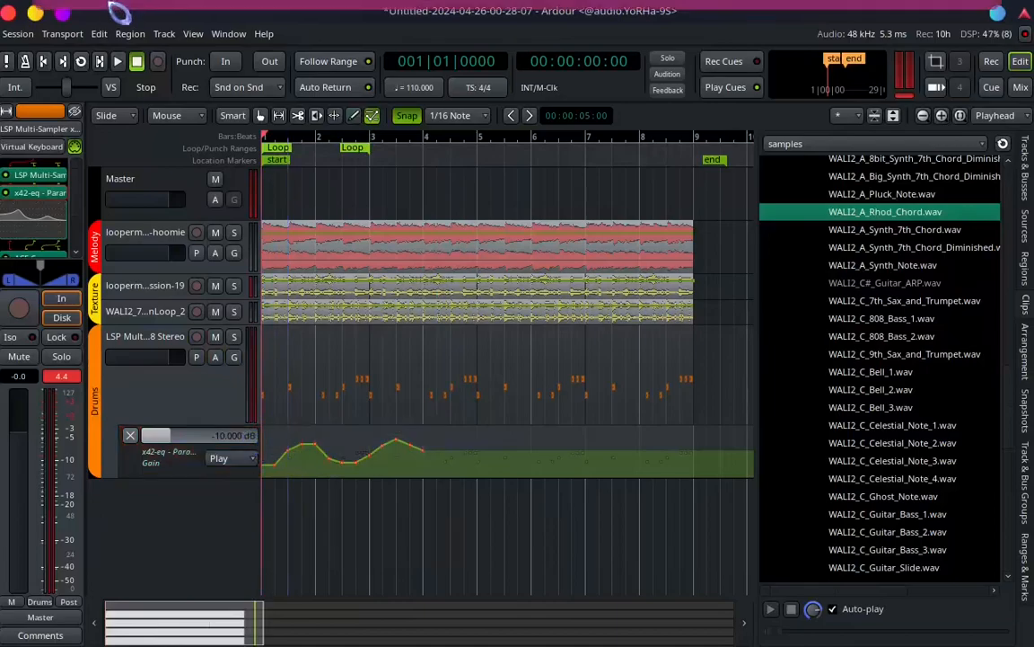
pyautogui.click(99, 33)
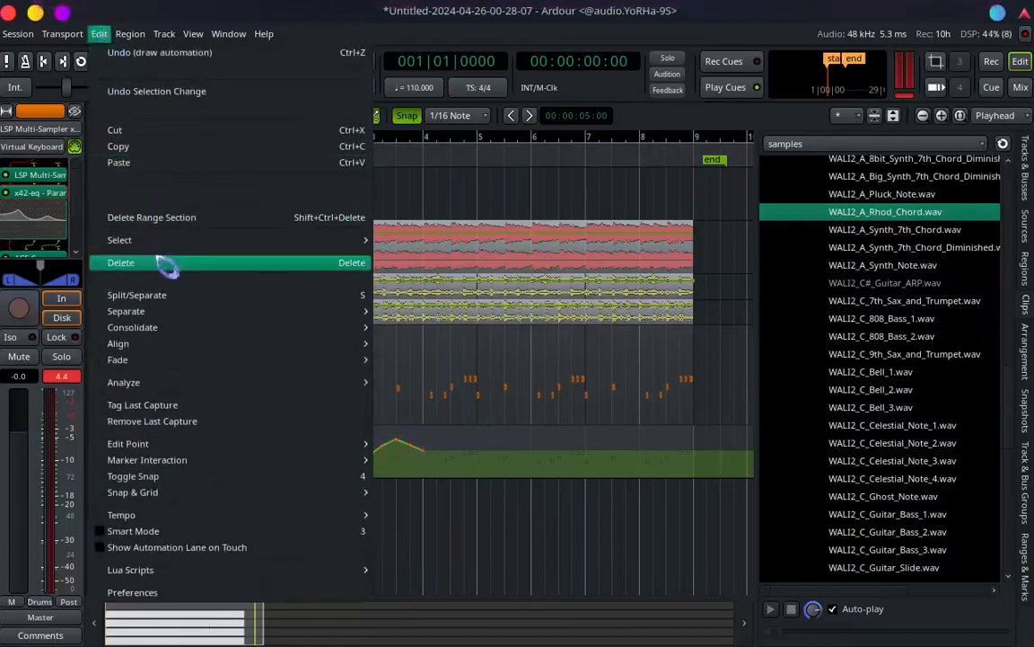
pyautogui.click(167, 234)
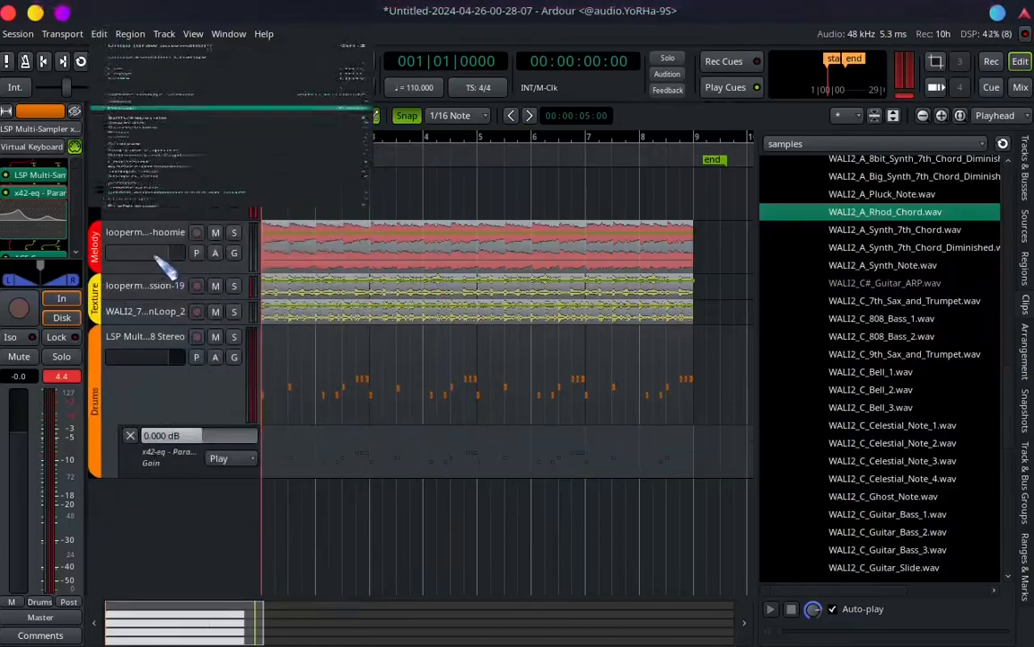
# Hide the emptied gain automation lane, return to the Grab tool and select the Drums track.
pyautogui.click(130, 435)
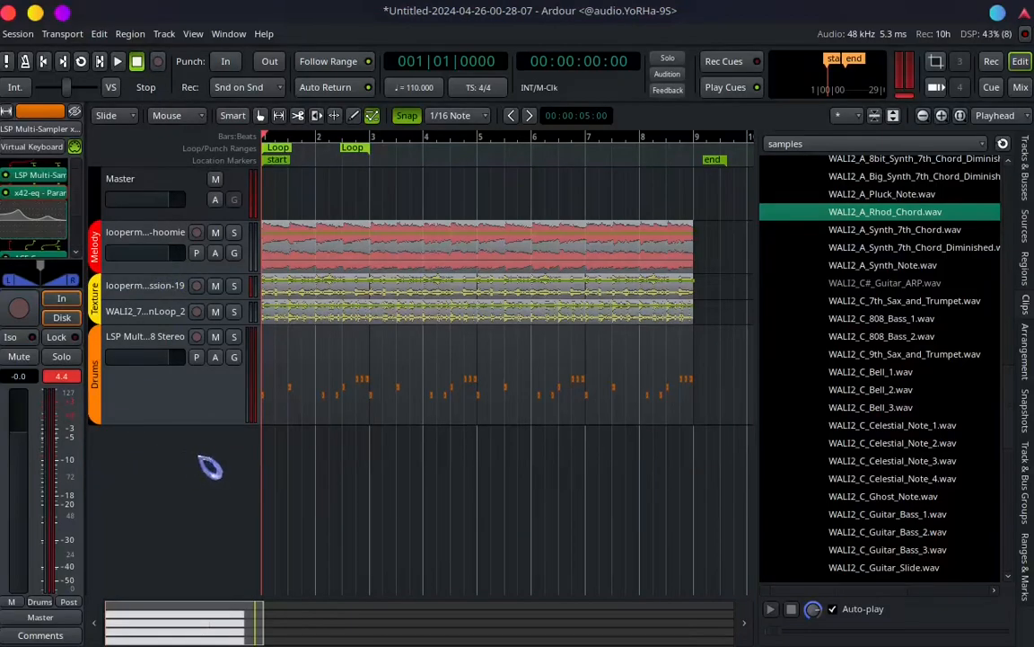
pyautogui.click(261, 116)
pyautogui.click(276, 368)
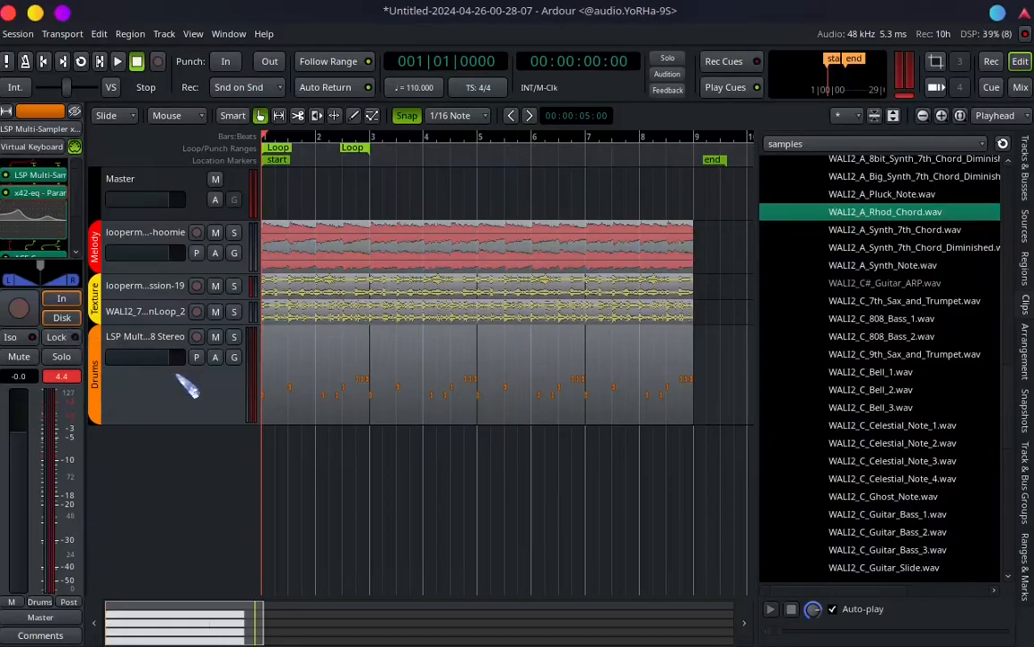
pyautogui.click(218, 408)
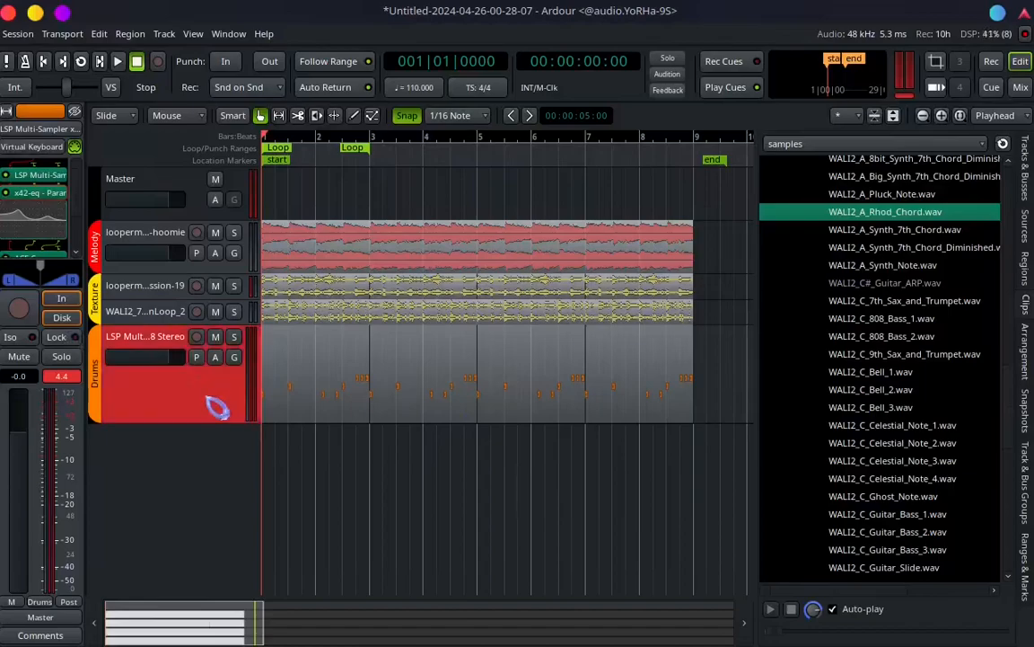